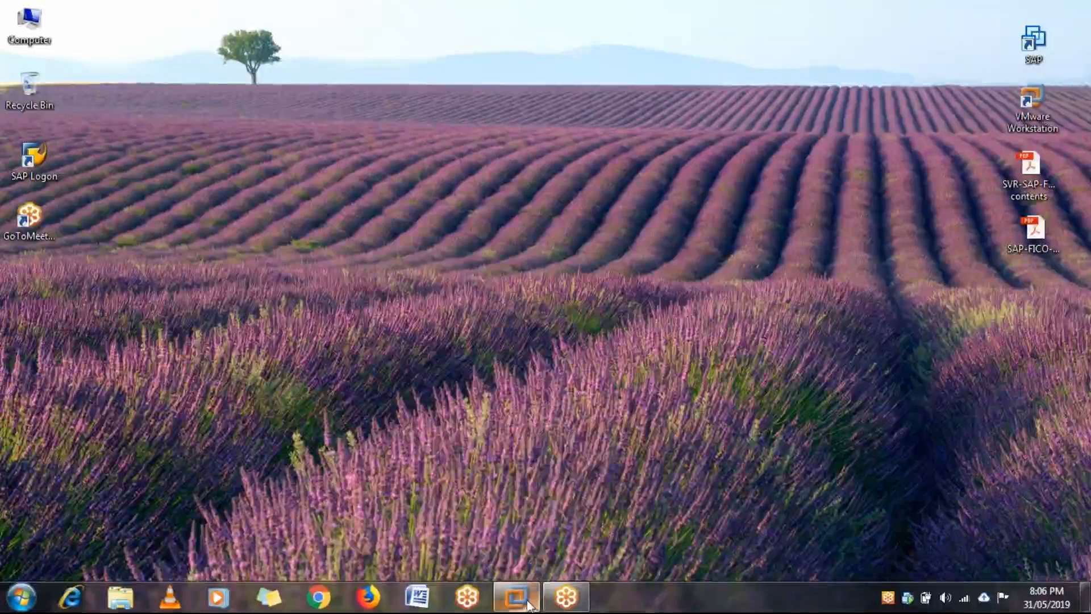
Step: Switch to the ECC 6.0 VM and minimize the SAP sessions to show the Word list of configuration steps
{"action": "mouse_move", "coordinate": [528, 604]}
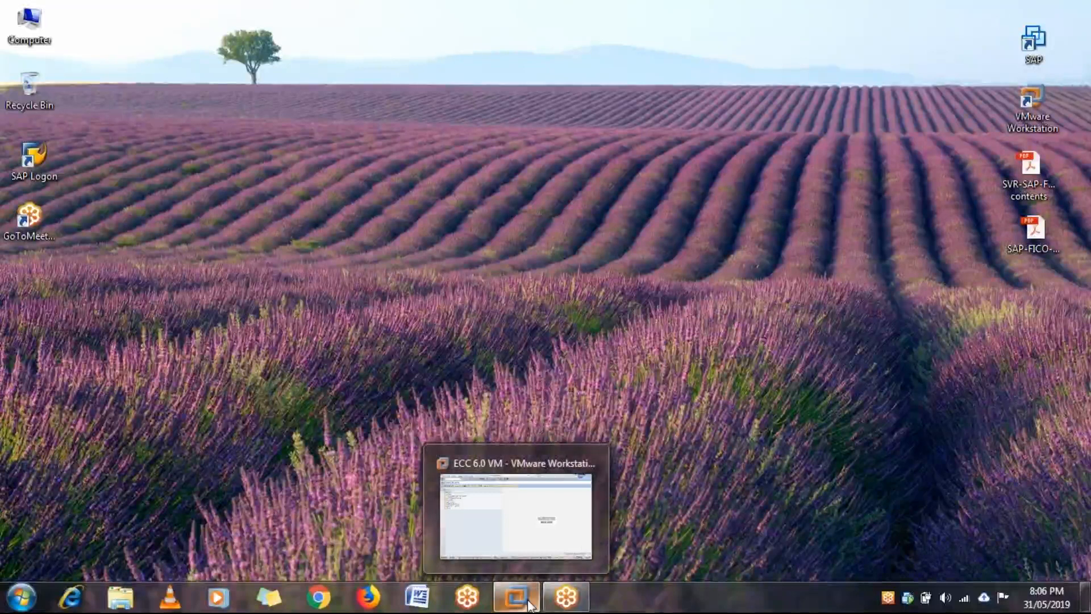
{"action": "left_click", "coordinate": [525, 516]}
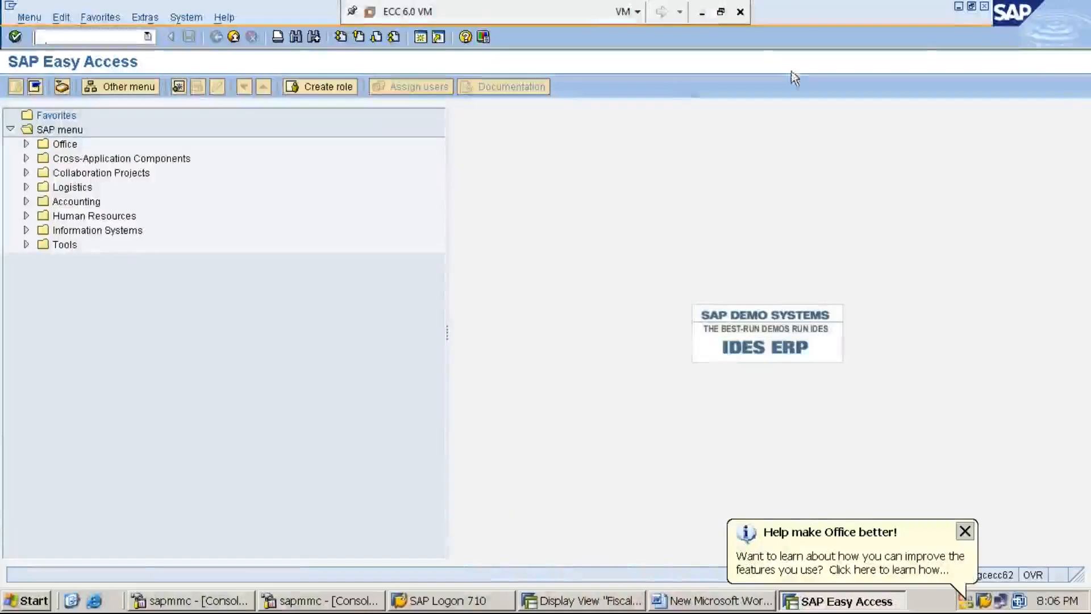
{"action": "left_click", "coordinate": [959, 8]}
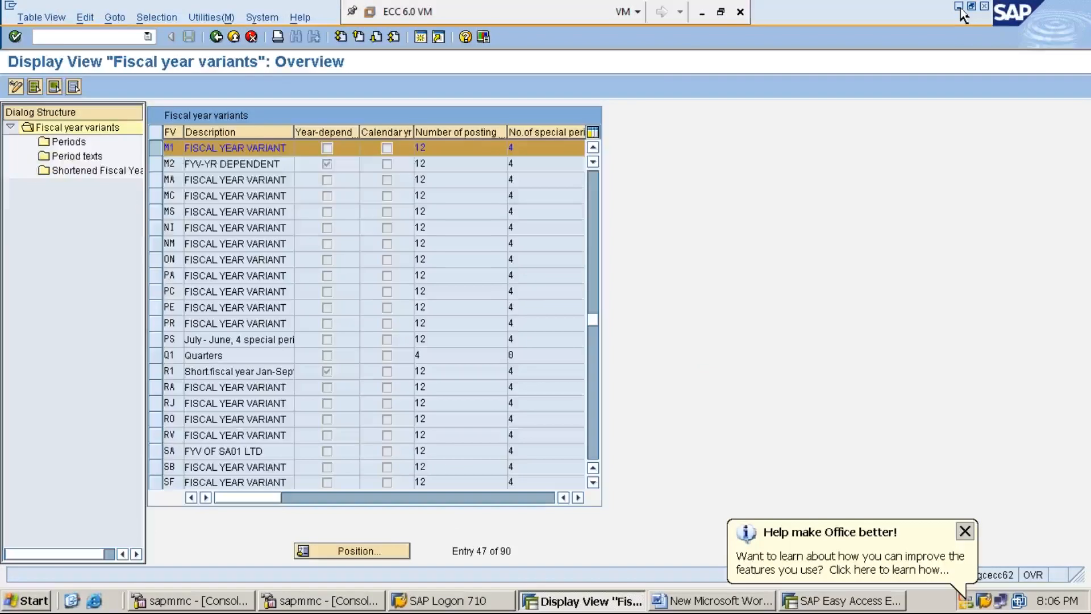
{"action": "left_click", "coordinate": [960, 9]}
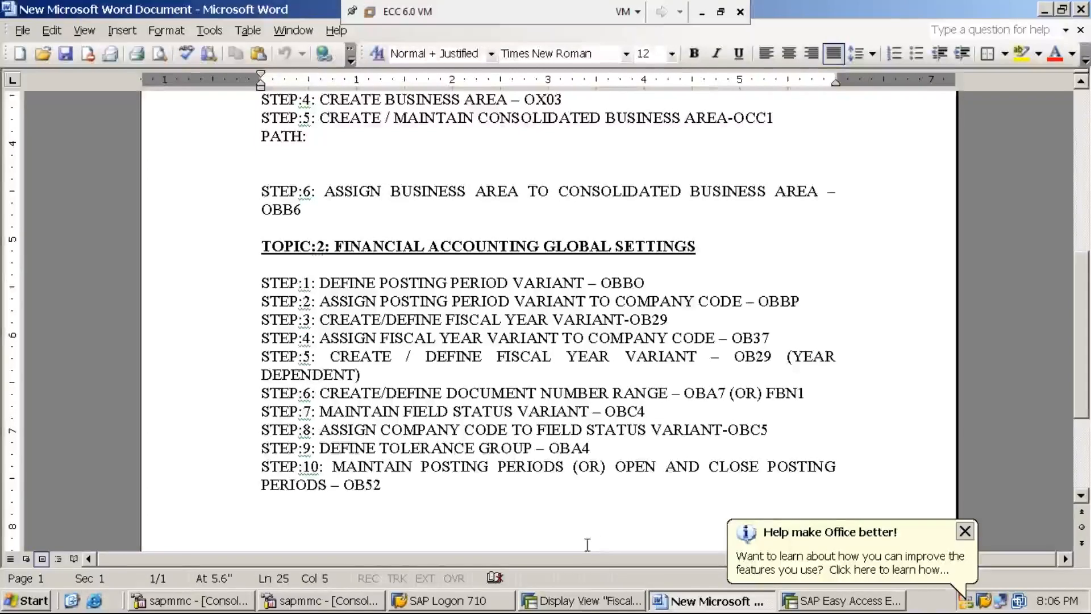
Step: Create a new SAP session from the fiscal year variants view and open transaction OBBO in it
{"action": "left_click", "coordinate": [585, 603]}
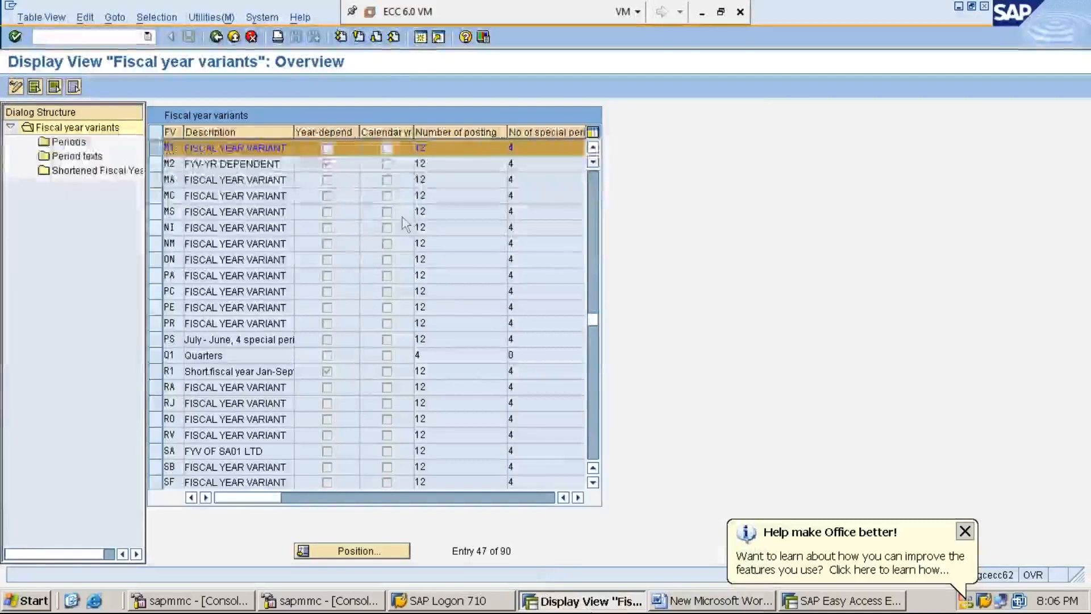
{"action": "left_click", "coordinate": [420, 37]}
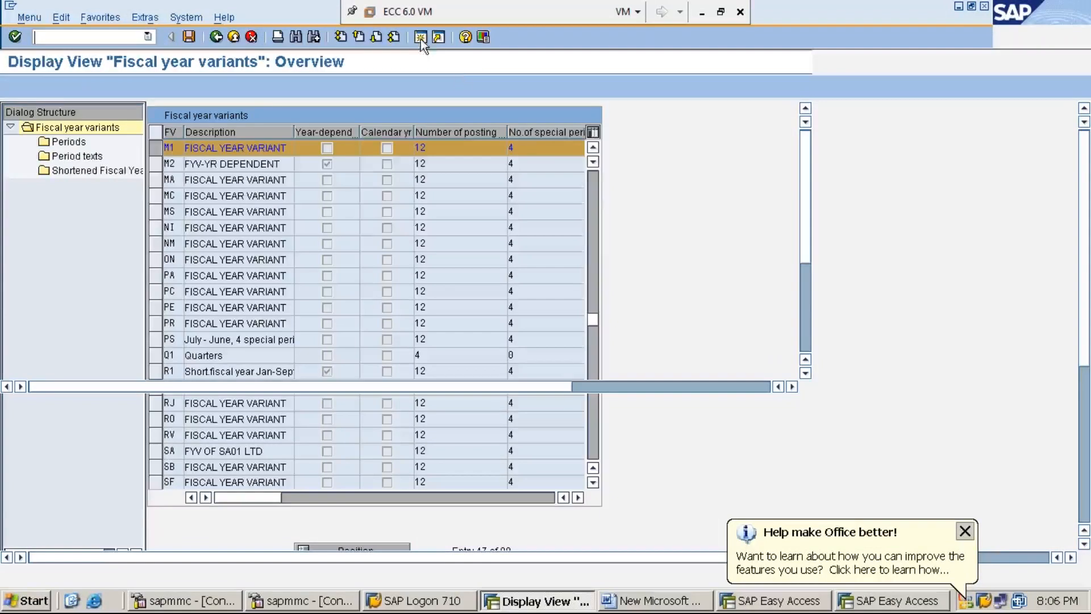
{"action": "left_click", "coordinate": [965, 531]}
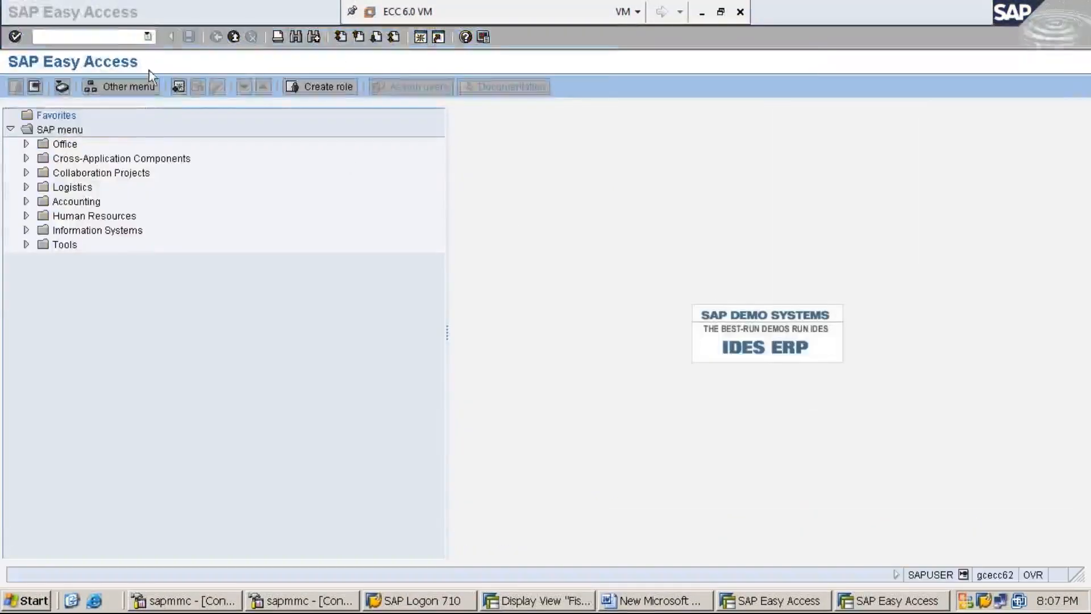
{"action": "left_click", "coordinate": [111, 36]}
{"action": "type", "text": "O"}
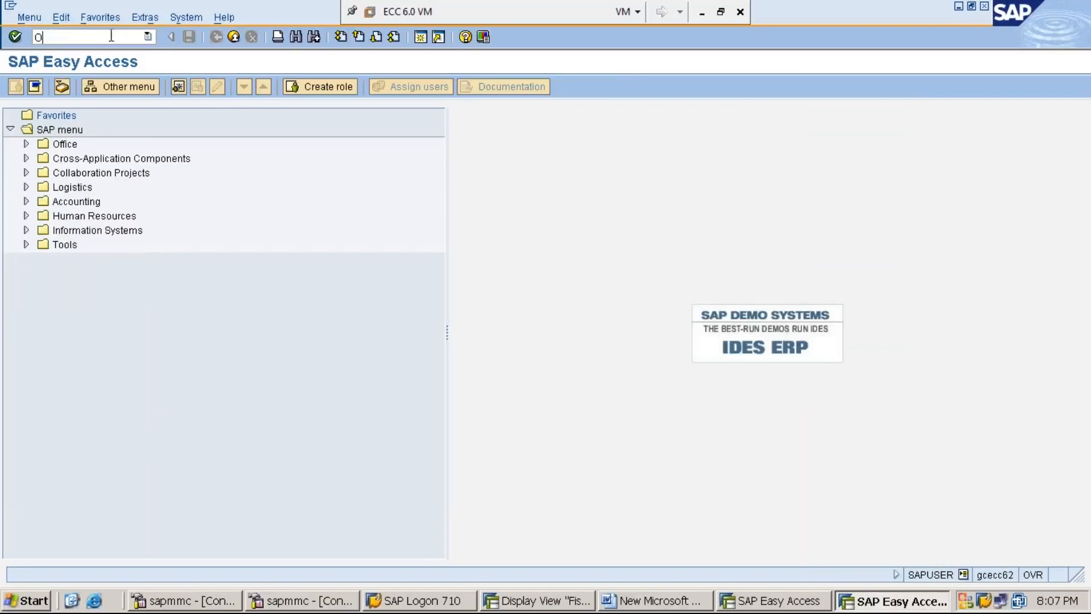
{"action": "type", "text": "BBO"}
{"action": "key", "text": "Return"}
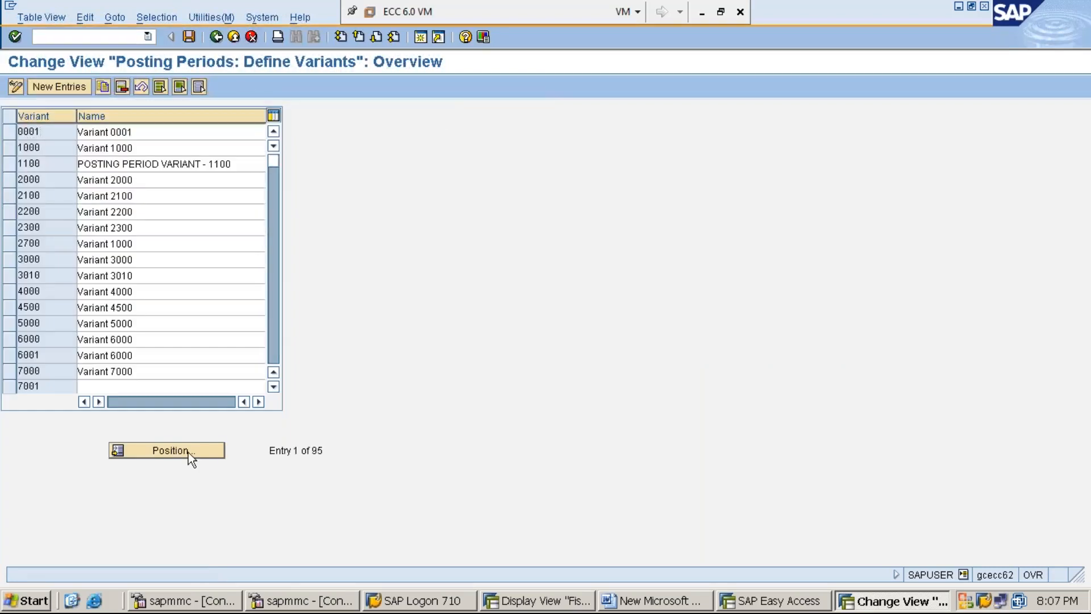
Step: Position the posting period variant list at variant MMI1 and select its row
{"action": "left_click", "coordinate": [188, 453]}
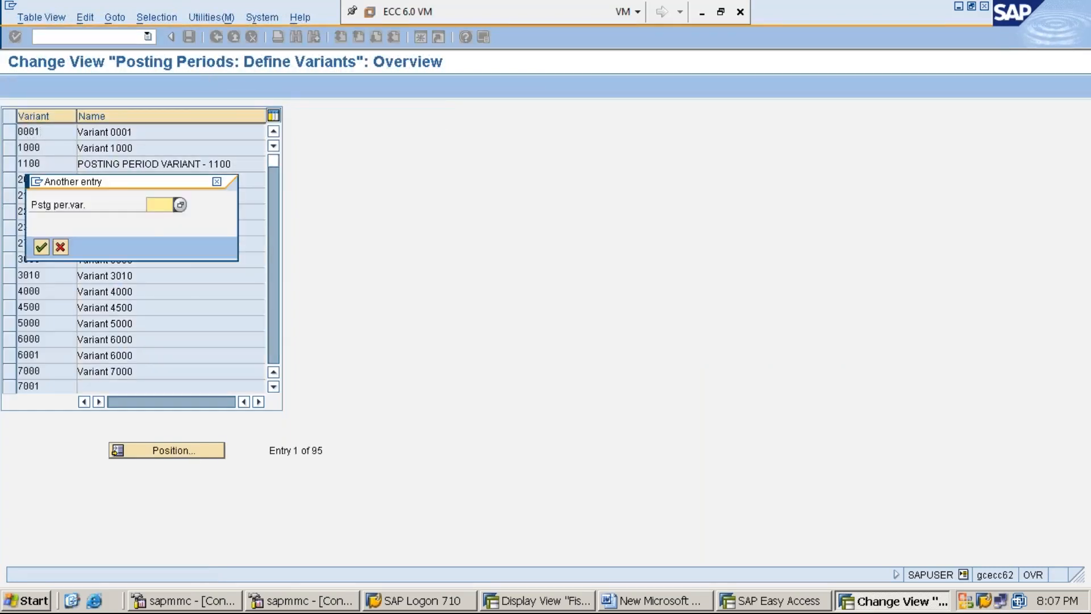
{"action": "type", "text": "MM"}
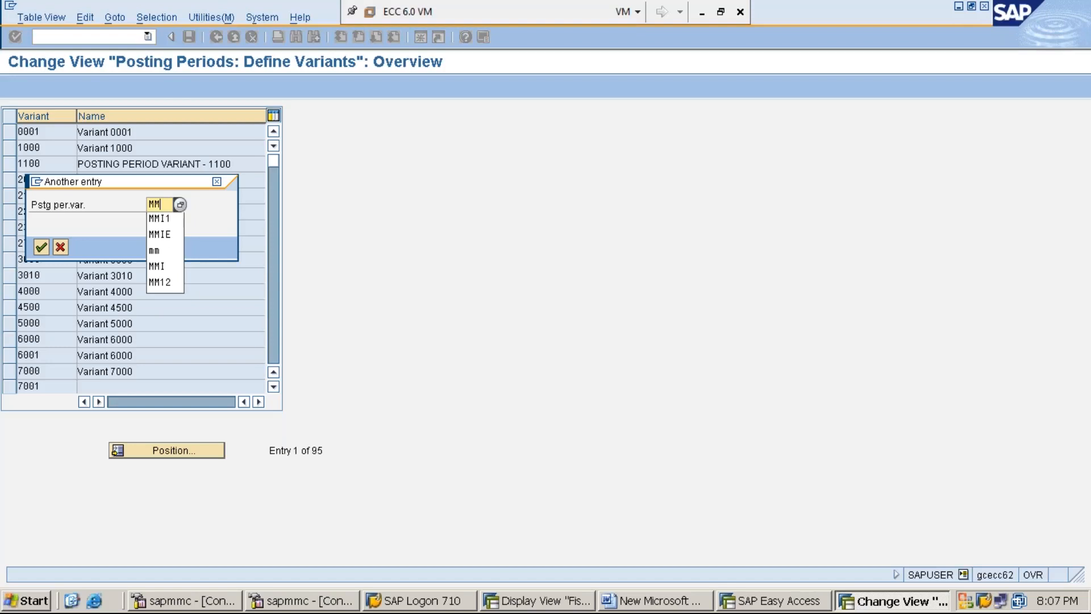
{"action": "key", "text": "Down"}
{"action": "key", "text": "Return"}
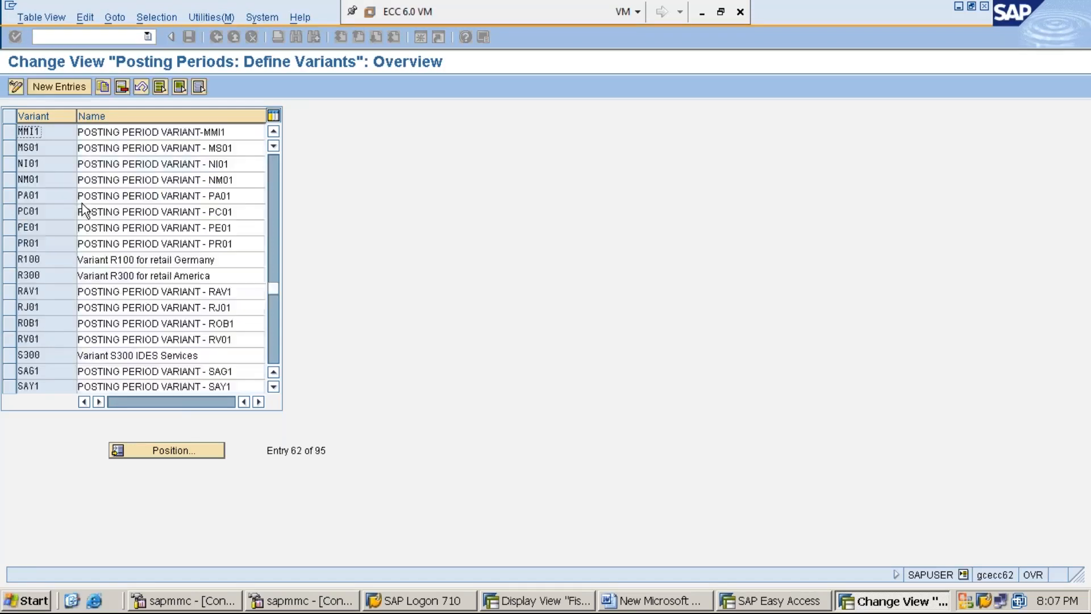
{"action": "left_click", "coordinate": [9, 133]}
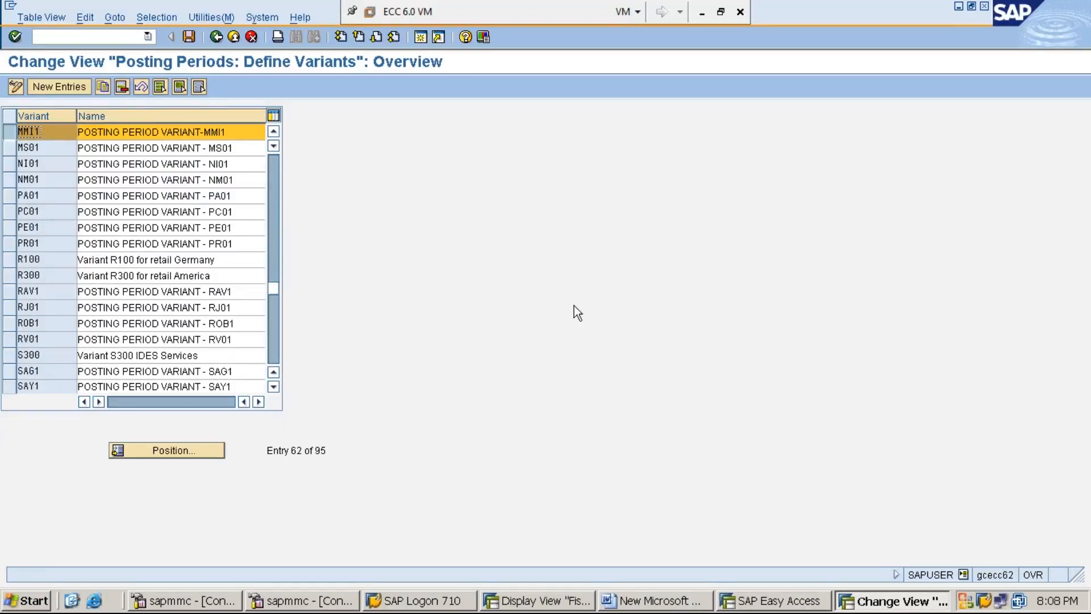
Step: Check the Word list of steps, then run transaction SPRO in the free SAP session and display the SAP Reference IMG
{"action": "left_click", "coordinate": [959, 9]}
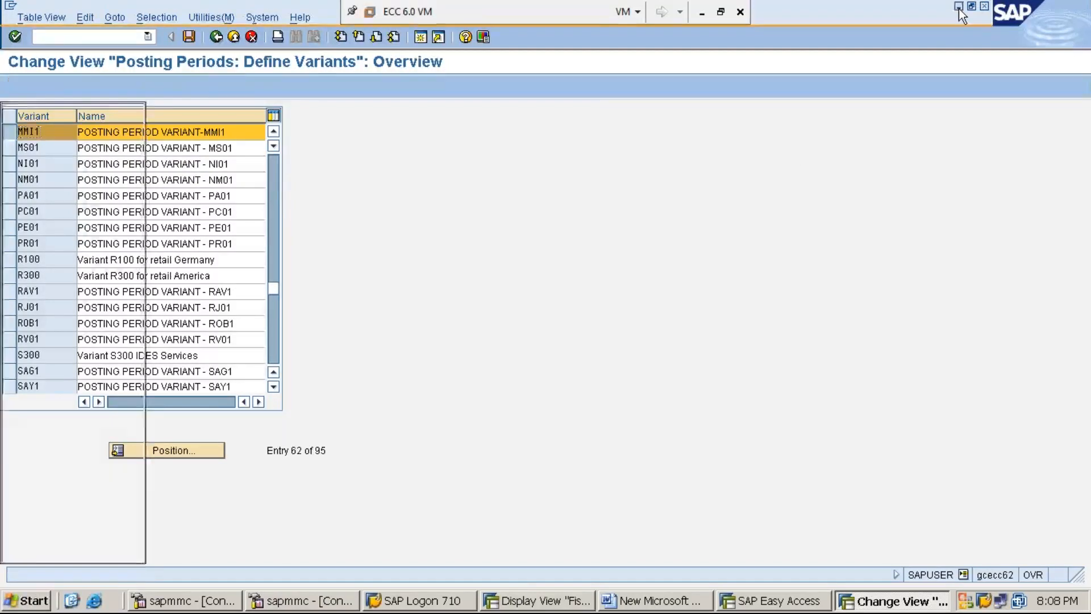
{"action": "left_click", "coordinate": [960, 9]}
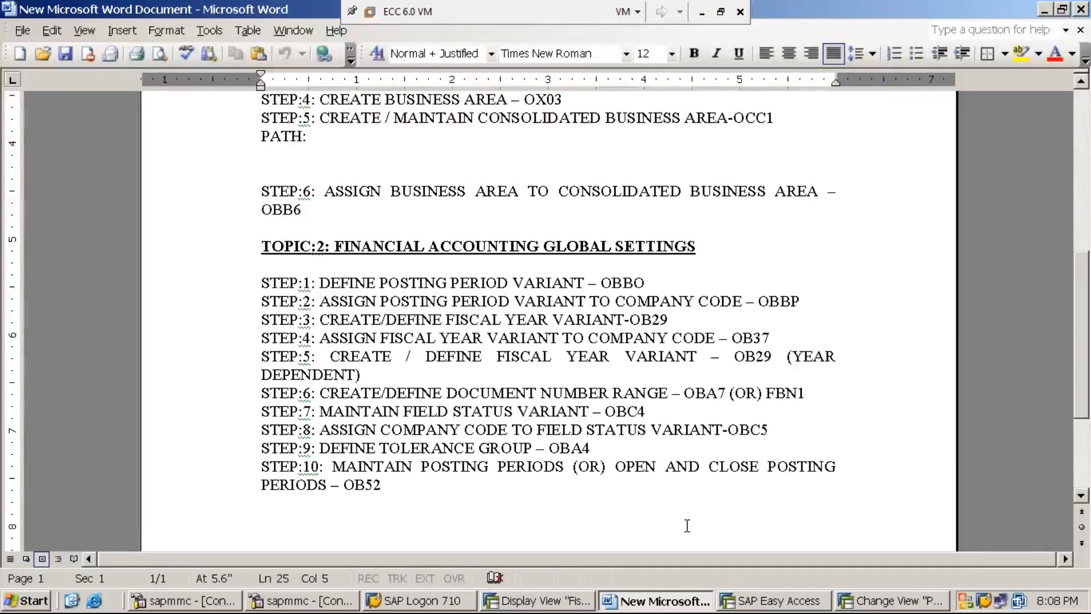
{"action": "left_click", "coordinate": [759, 603]}
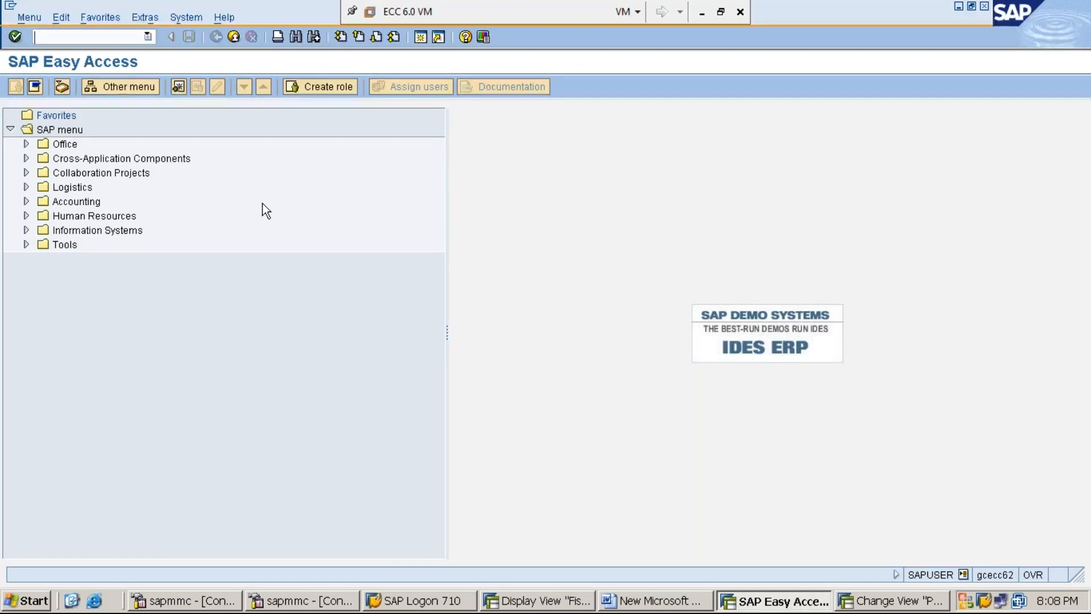
{"action": "type", "text": "SPRO"}
{"action": "key", "text": "Return"}
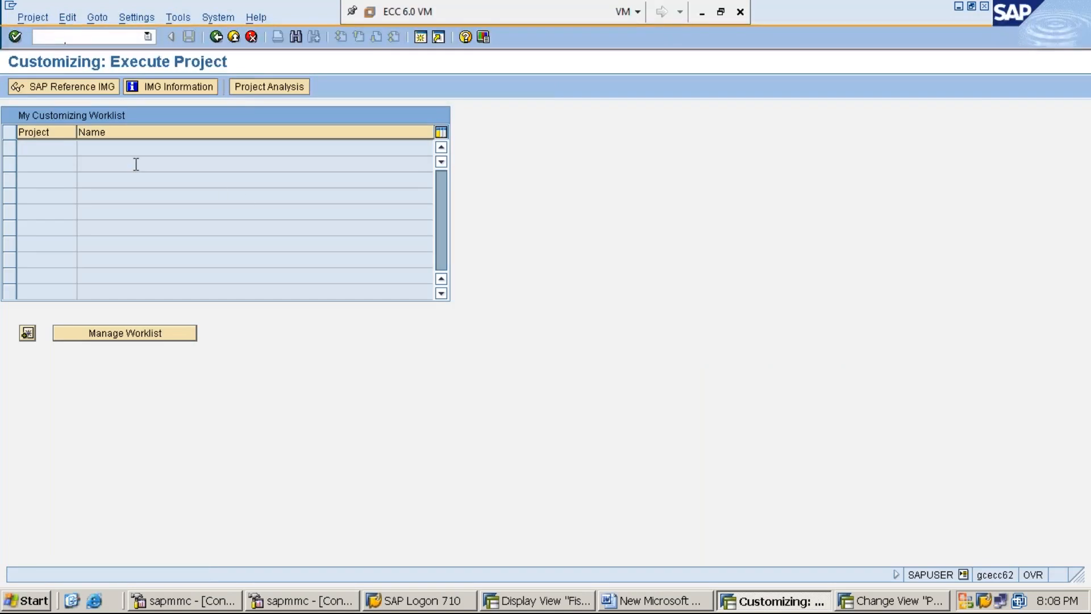
{"action": "left_click", "coordinate": [91, 87]}
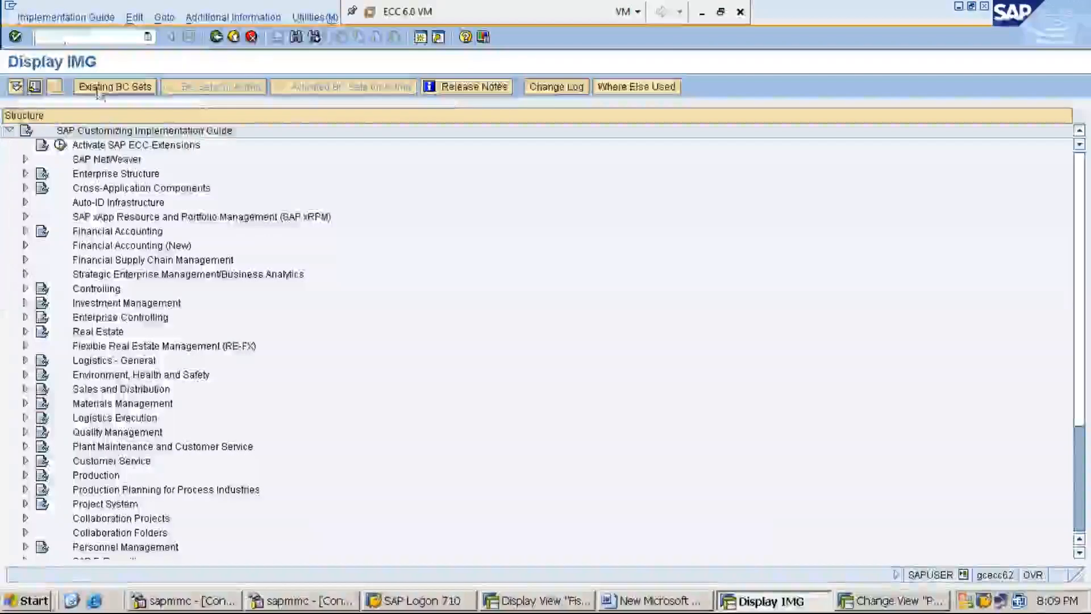
Step: Display the IMG Activity keys as additional information in the implementation guide
{"action": "left_click", "coordinate": [246, 18]}
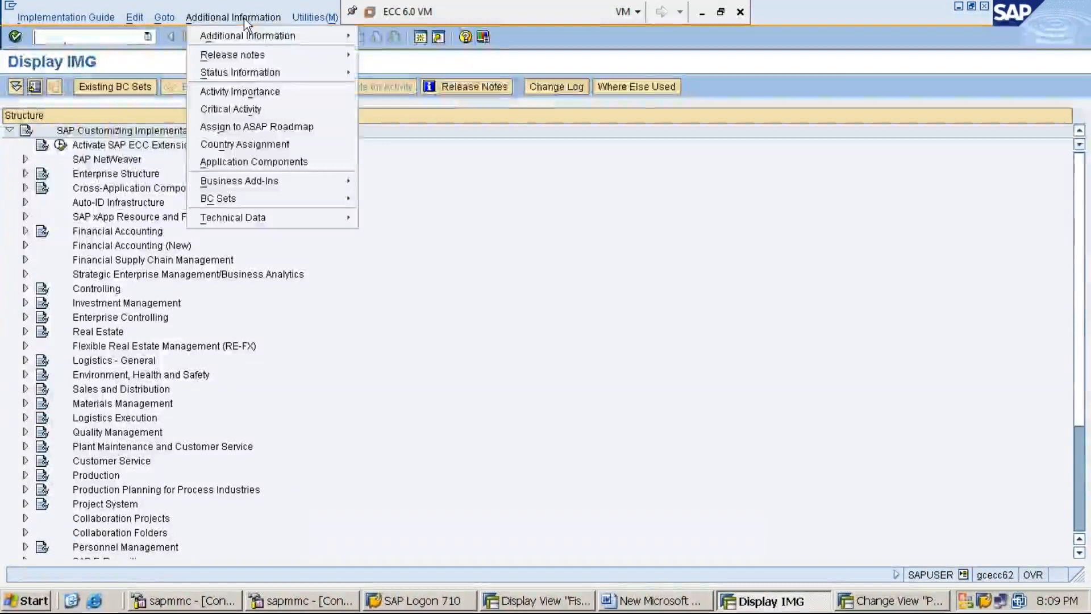
{"action": "mouse_move", "coordinate": [392, 49]}
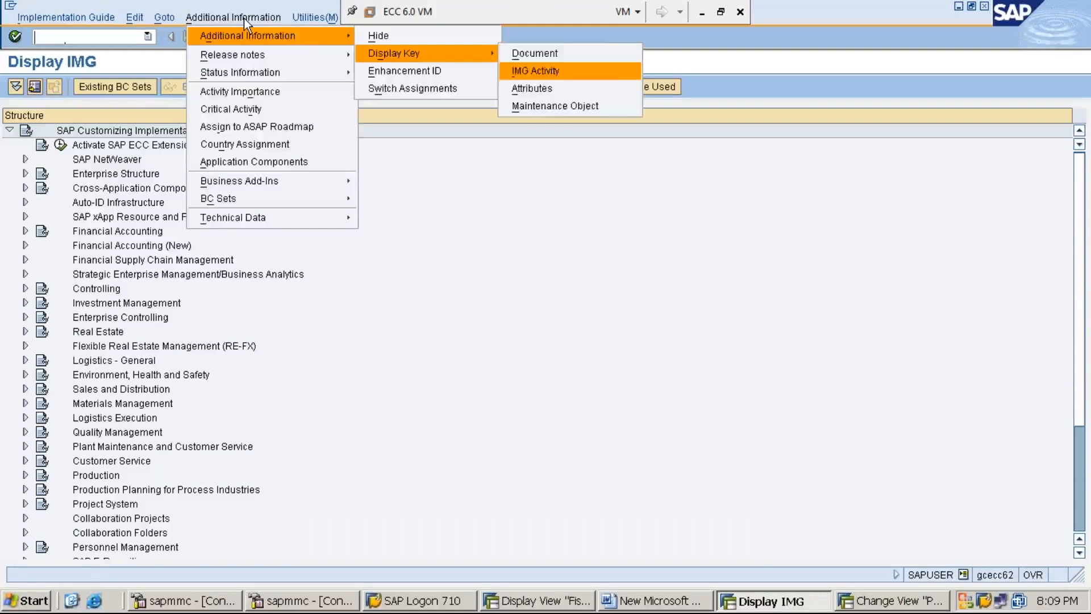
{"action": "left_click", "coordinate": [534, 70]}
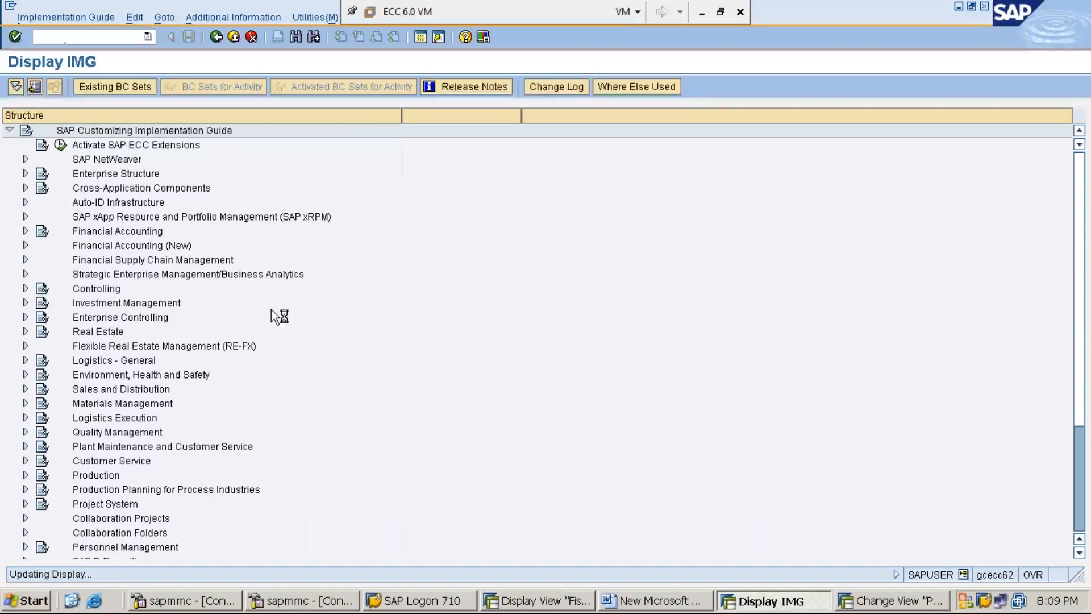
Step: Expand Financial Accounting, Financial Accounting Global Settings, Document and Posting Periods in the implementation guide
{"action": "left_click", "coordinate": [138, 232]}
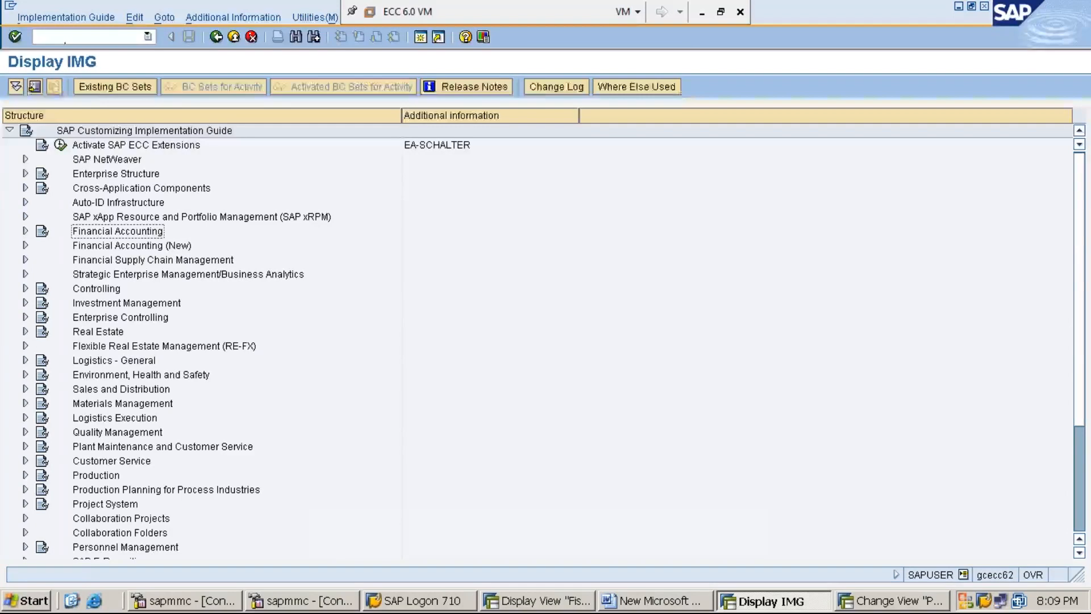
{"action": "key", "text": "Right"}
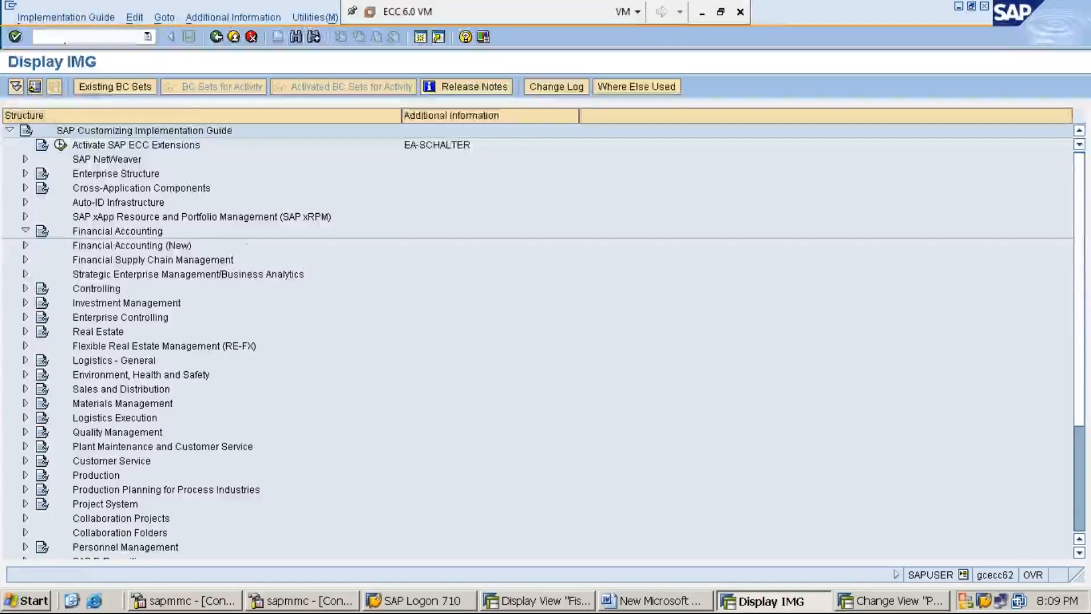
{"action": "key", "text": "Down"}
{"action": "key", "text": "Right"}
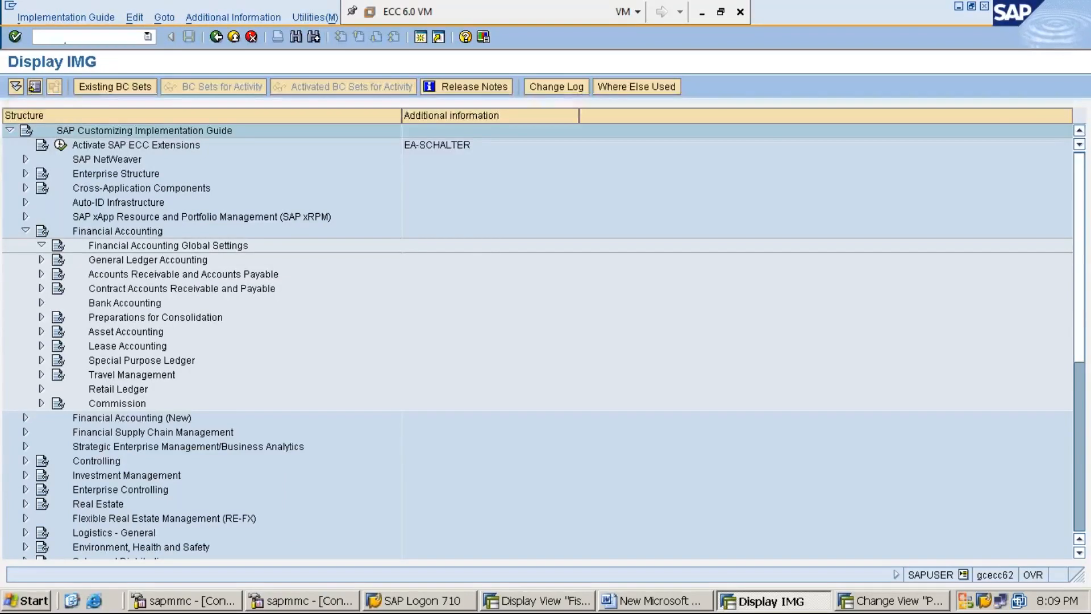
{"action": "key", "text": "Down"}
{"action": "key", "text": "Down"}
{"action": "key", "text": "Down"}
{"action": "key", "text": "Down"}
{"action": "key", "text": "Down"}
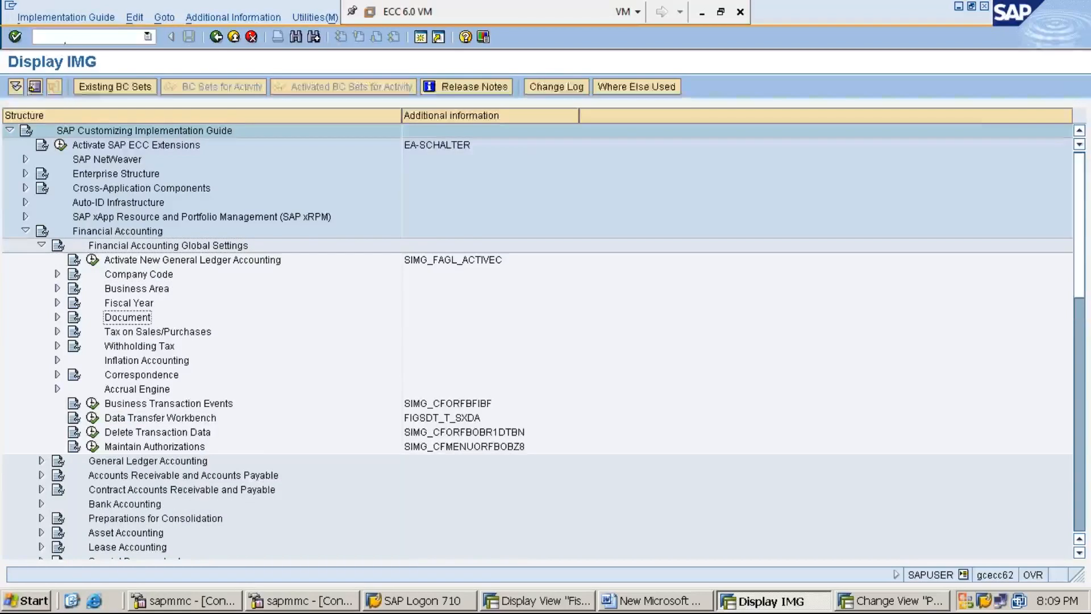
{"action": "key", "text": "Right"}
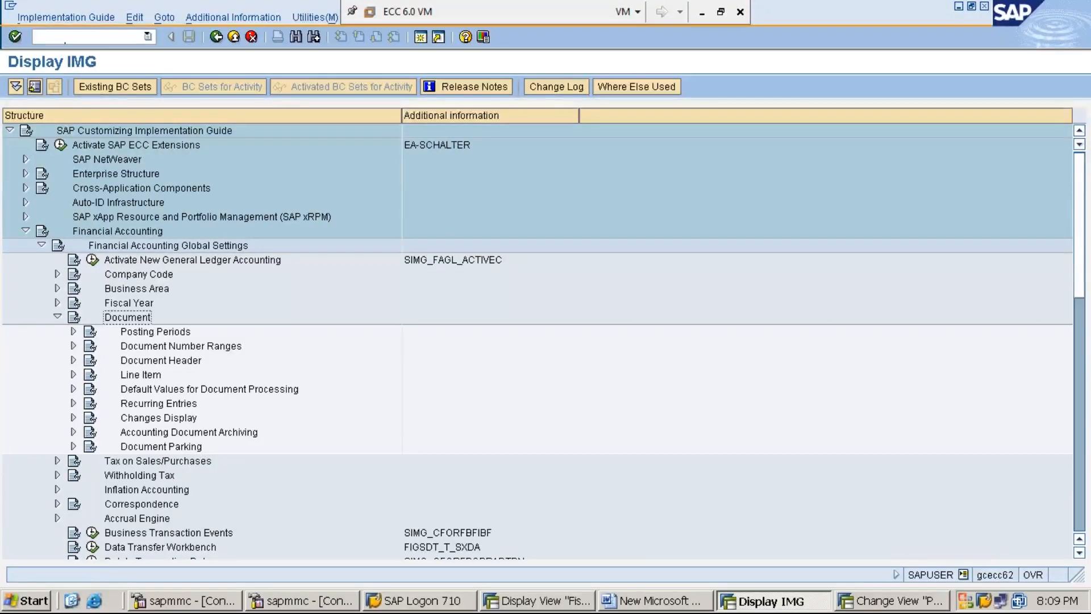
{"action": "left_click", "coordinate": [156, 332]}
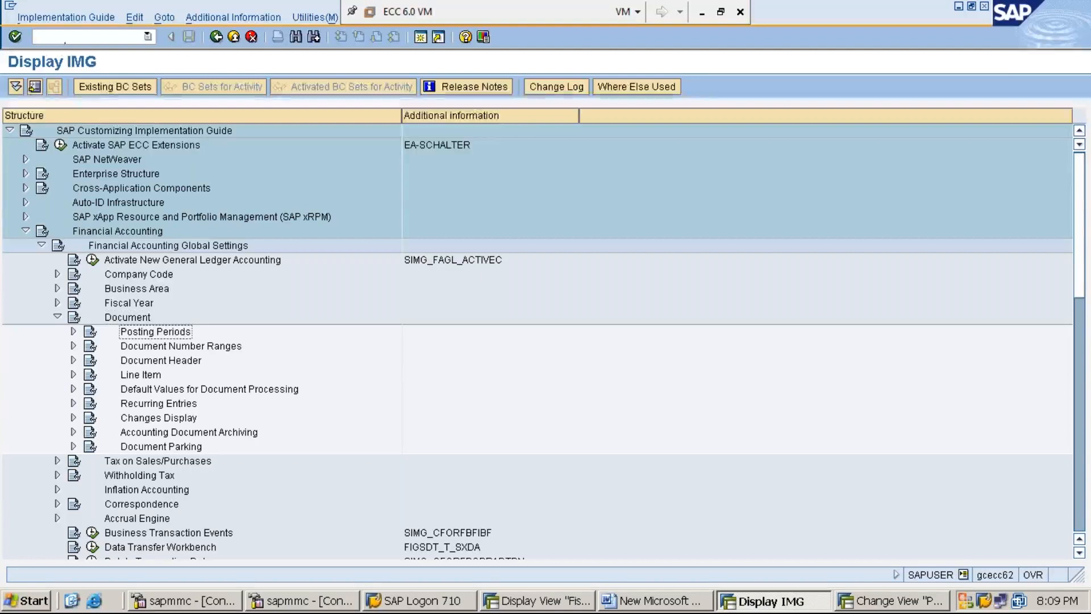
{"action": "key", "text": "Right"}
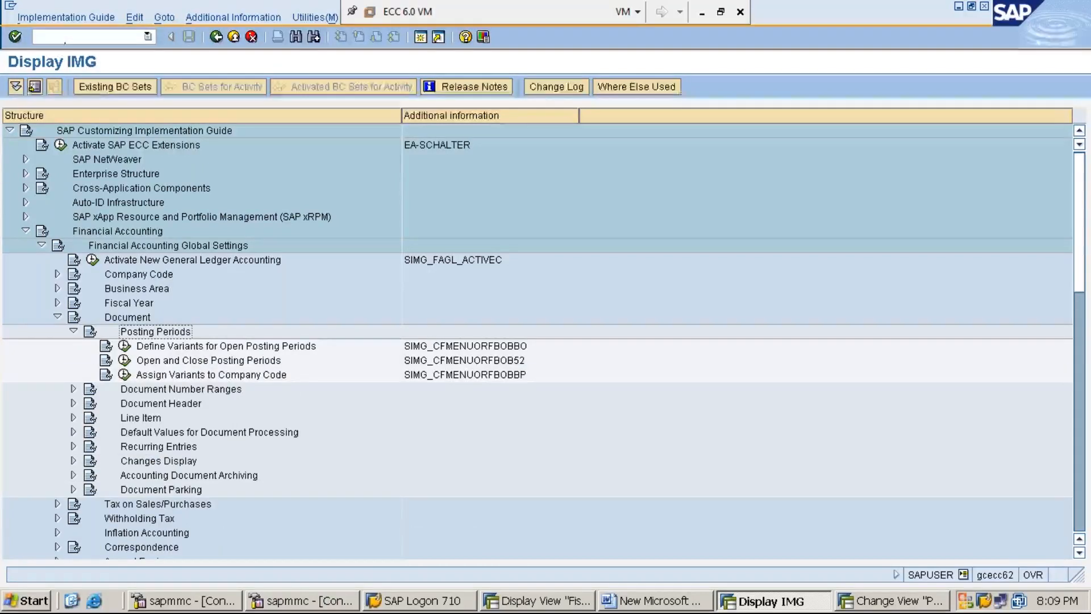
Step: Execute the Open and Close Posting Periods activity under Posting Periods
{"action": "key", "text": "Down"}
{"action": "key", "text": "Down"}
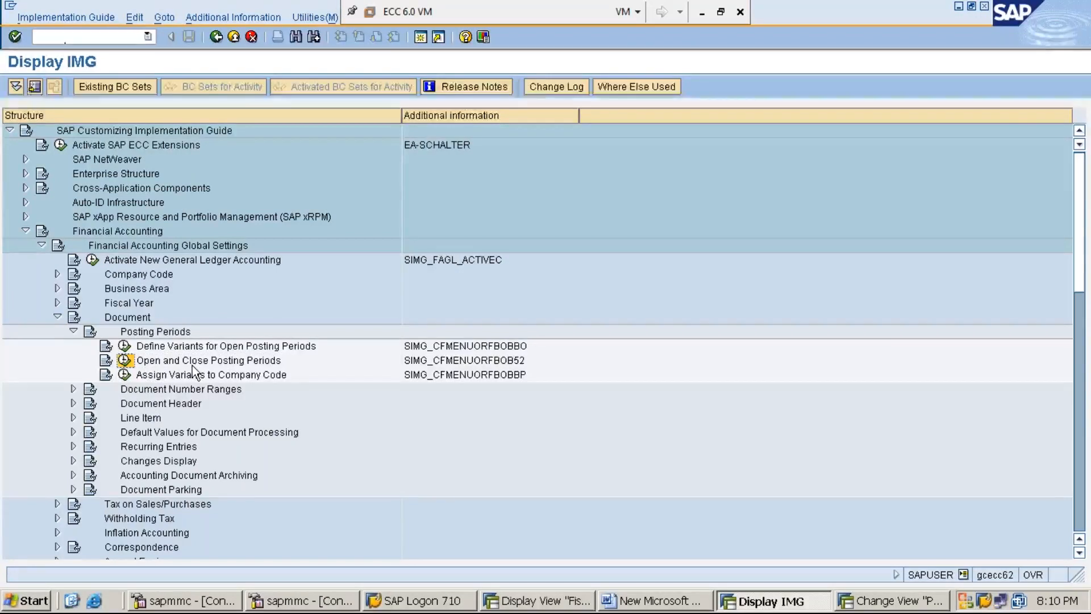
{"action": "key", "text": "Tab"}
{"action": "key", "text": "Tab"}
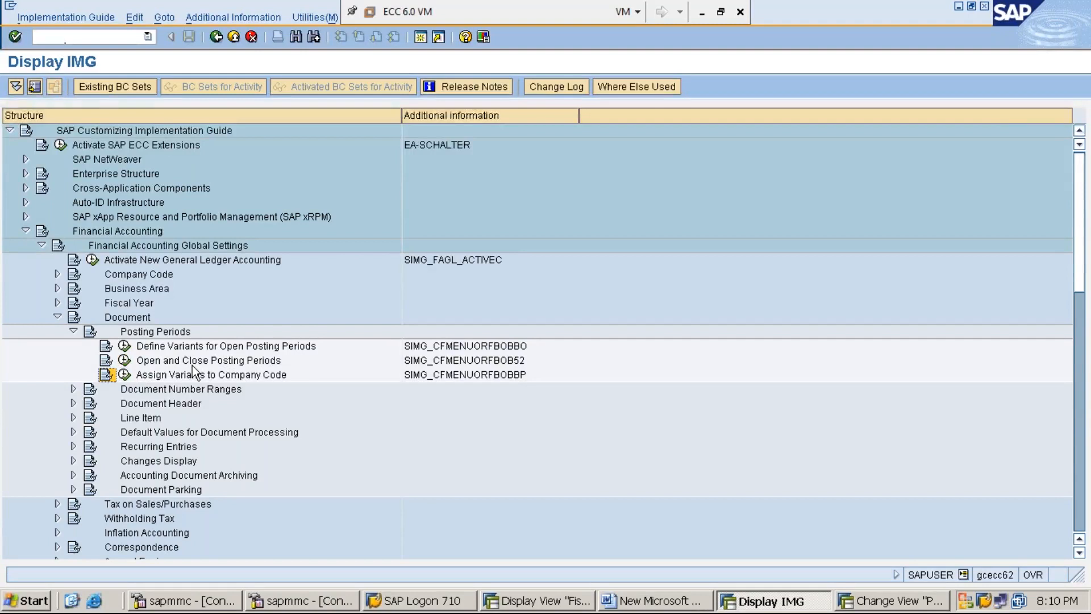
{"action": "key", "text": "shift+Tab"}
{"action": "key", "text": "shift+Tab"}
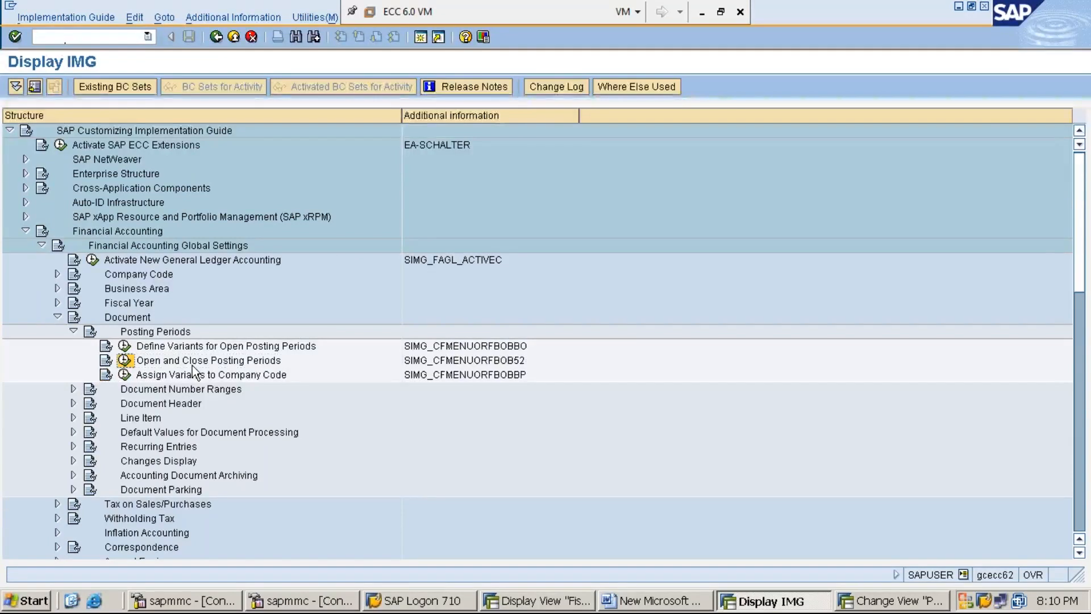
{"action": "left_click", "coordinate": [126, 363]}
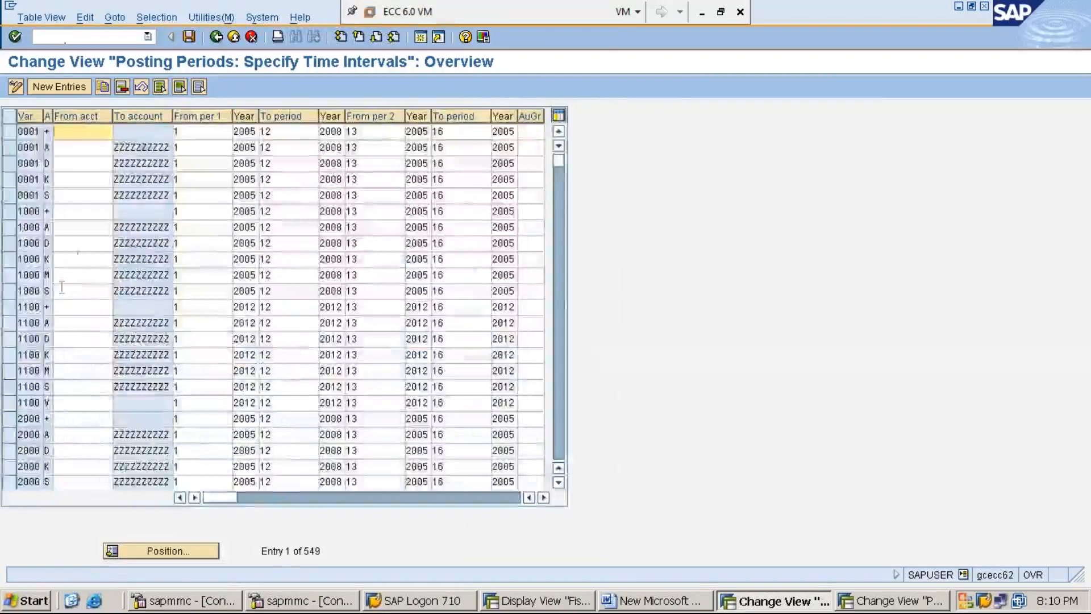
Step: Start new posting period entries, enter variant MMI1 in the first row after checking the variant definitions, and widen the account type column
{"action": "left_click", "coordinate": [69, 87]}
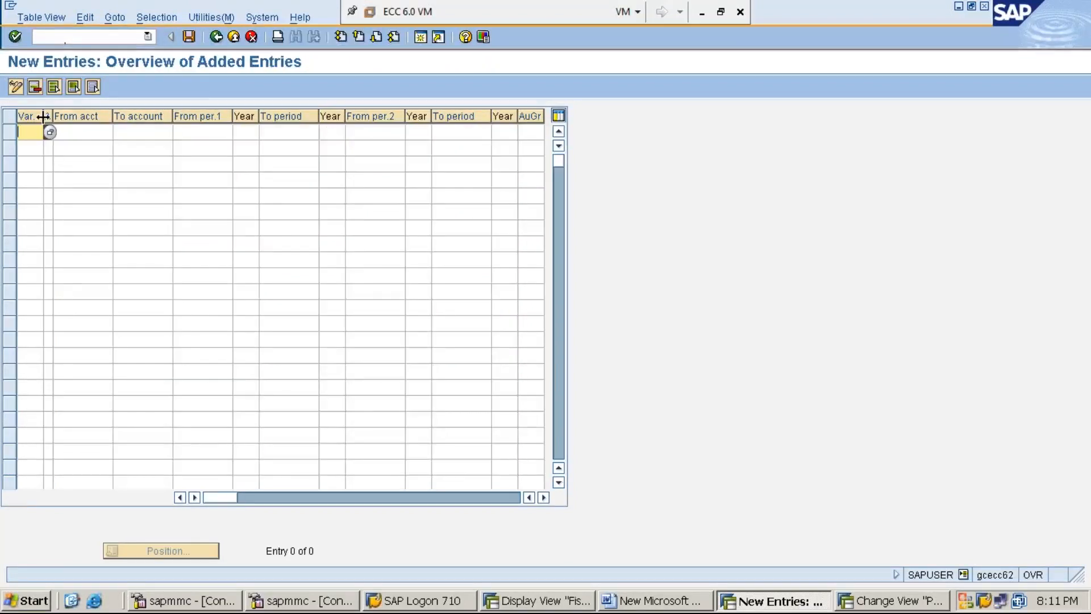
{"action": "left_click_drag", "start_coordinate": [43, 115], "coordinate": [56, 116]}
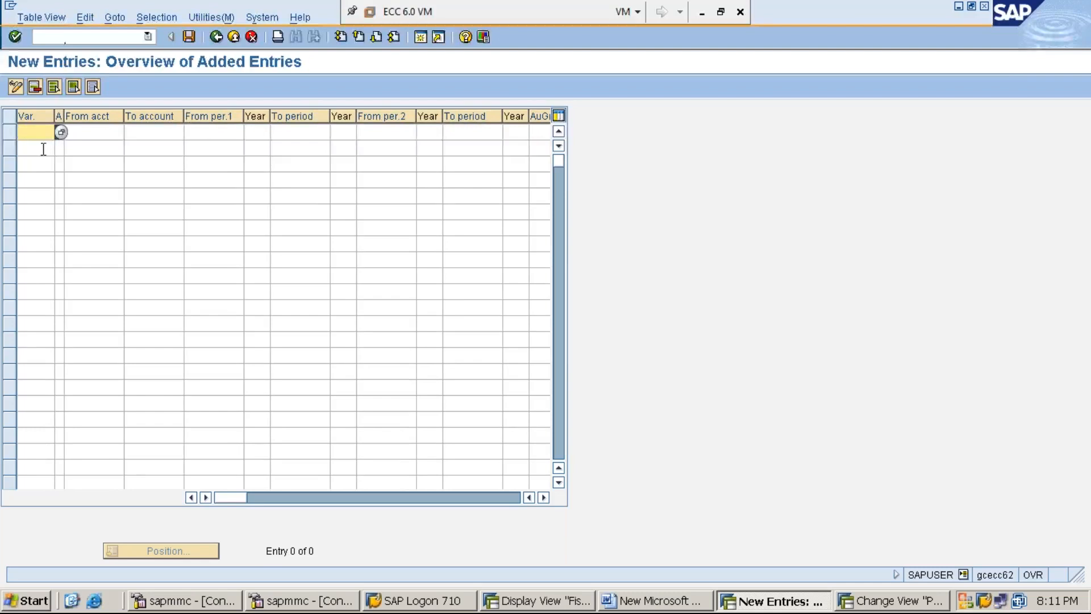
{"action": "type", "text": "MMI1"}
{"action": "left_click", "coordinate": [909, 601]}
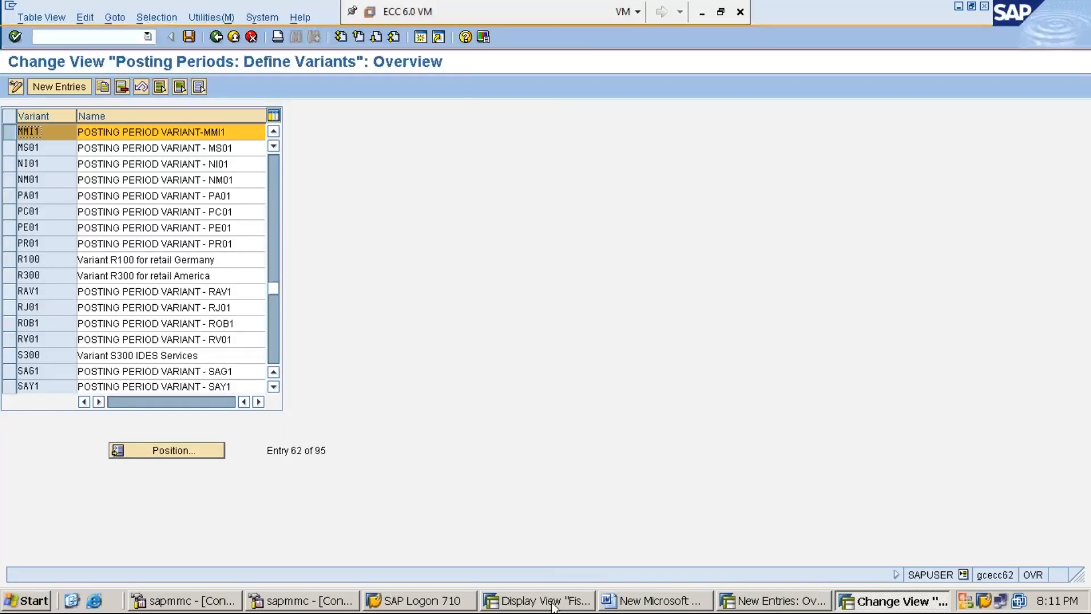
{"action": "left_click", "coordinate": [762, 602]}
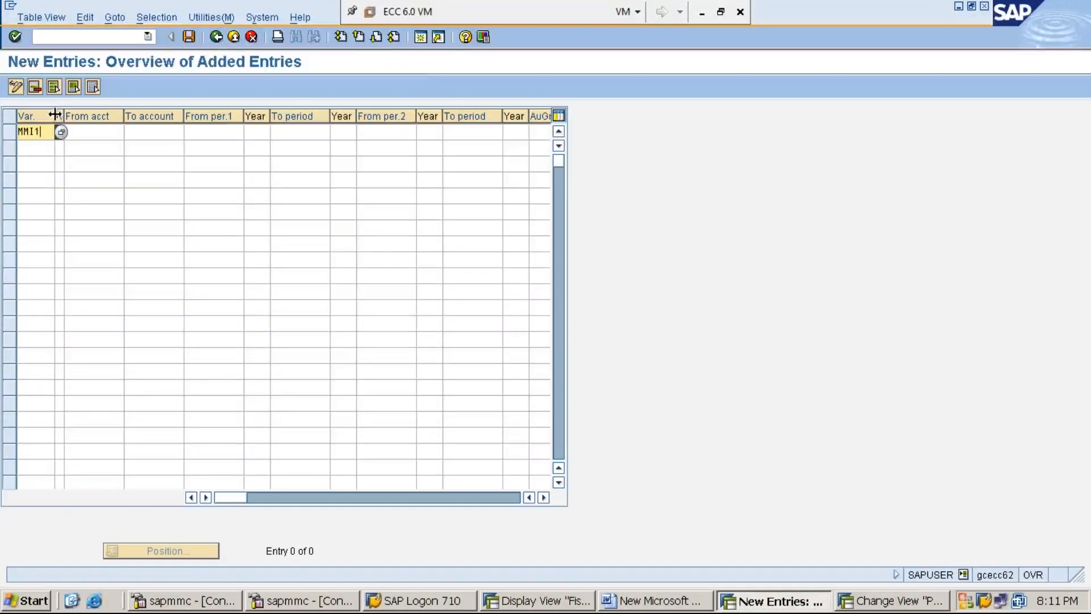
{"action": "mouse_move", "coordinate": [53, 113]}
{"action": "left_mouse_down"}
{"action": "mouse_move", "coordinate": [44, 112]}
{"action": "mouse_move", "coordinate": [64, 114]}
{"action": "left_mouse_up"}
Step: Review the possible account types for the first MMI1 row, from assets through contract accounts
{"action": "left_click", "coordinate": [53, 132]}
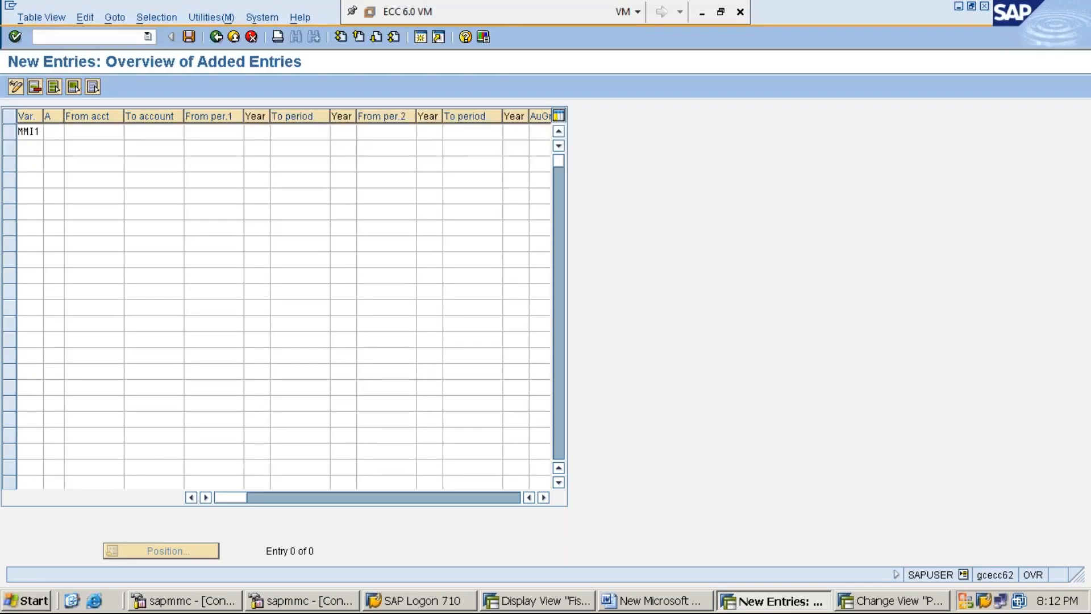
{"action": "key", "text": "F4"}
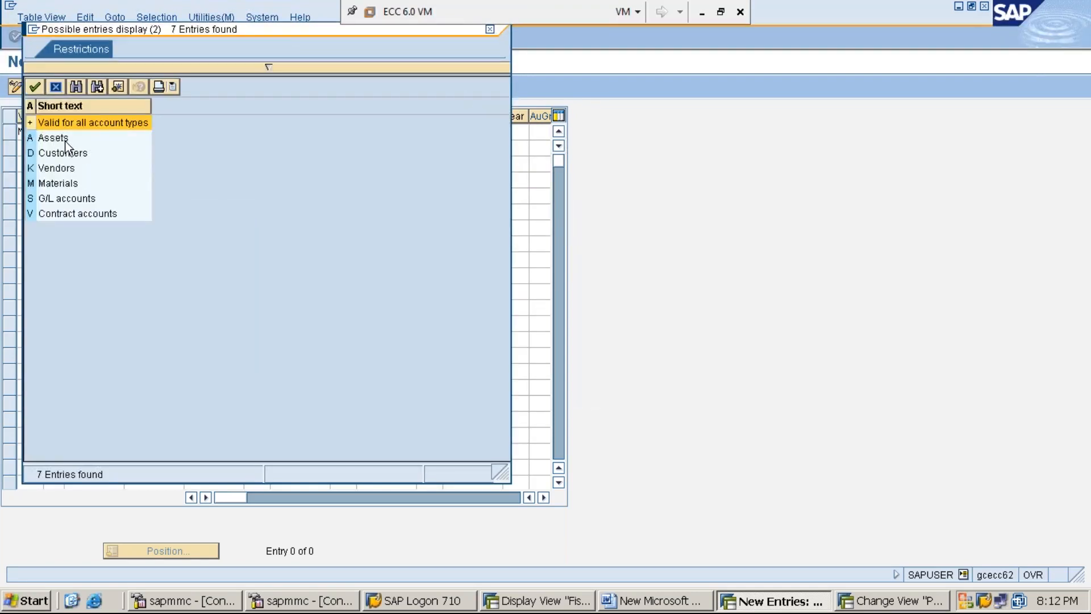
{"action": "left_click", "coordinate": [64, 141]}
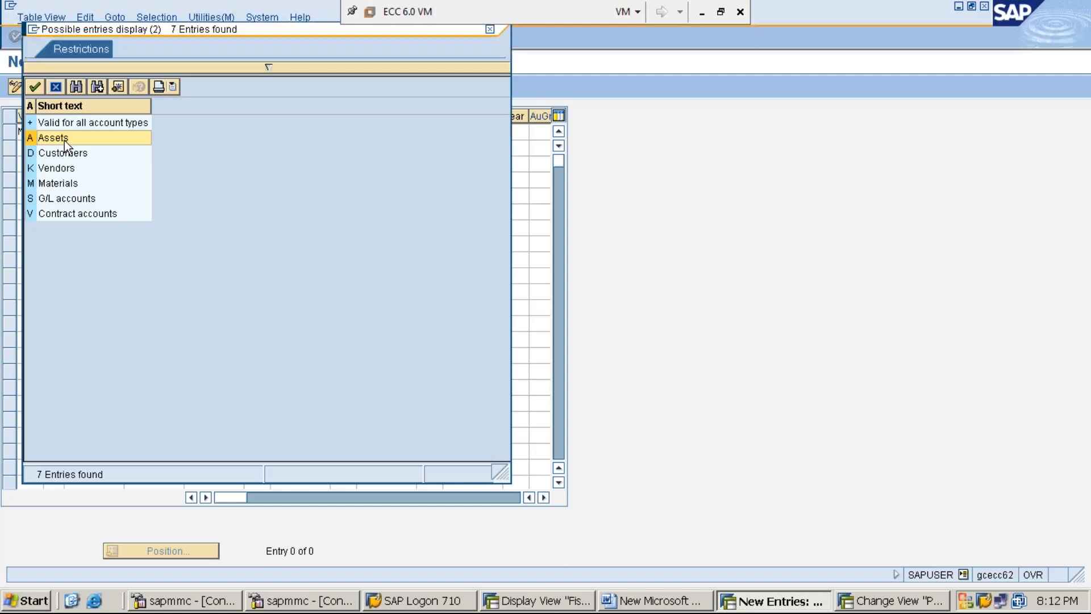
{"action": "key", "text": "Down"}
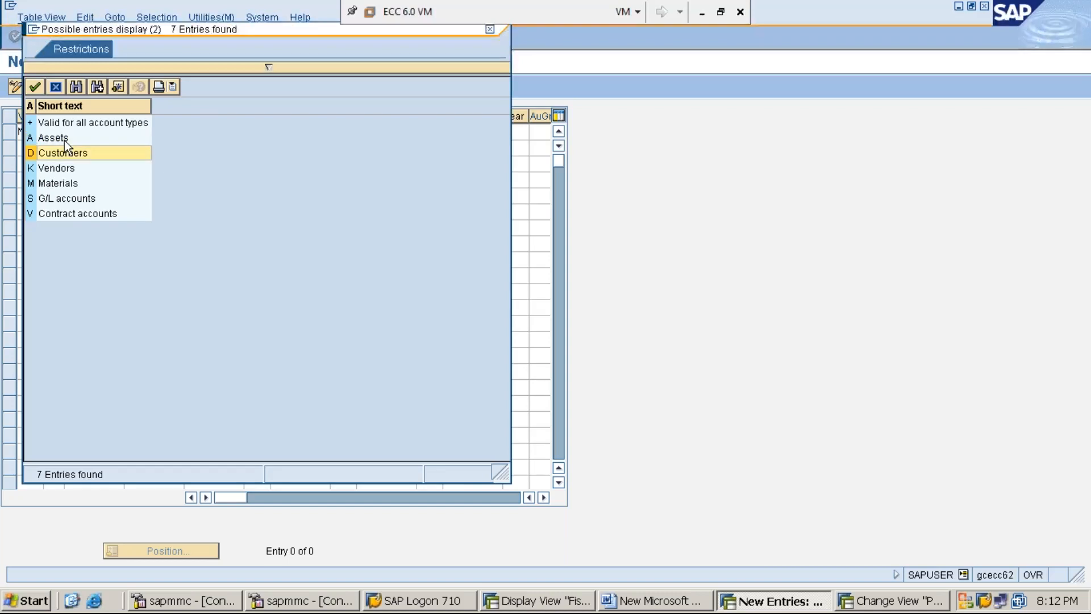
{"action": "key", "text": "Down"}
{"action": "key", "text": "Down"}
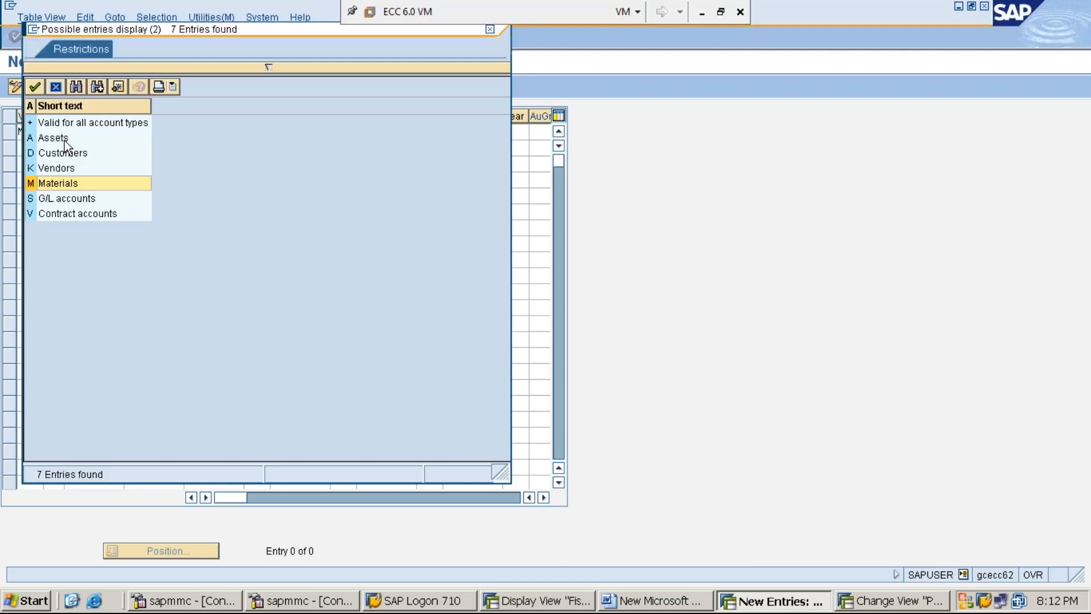
{"action": "key", "text": "Down"}
{"action": "key", "text": "Down"}
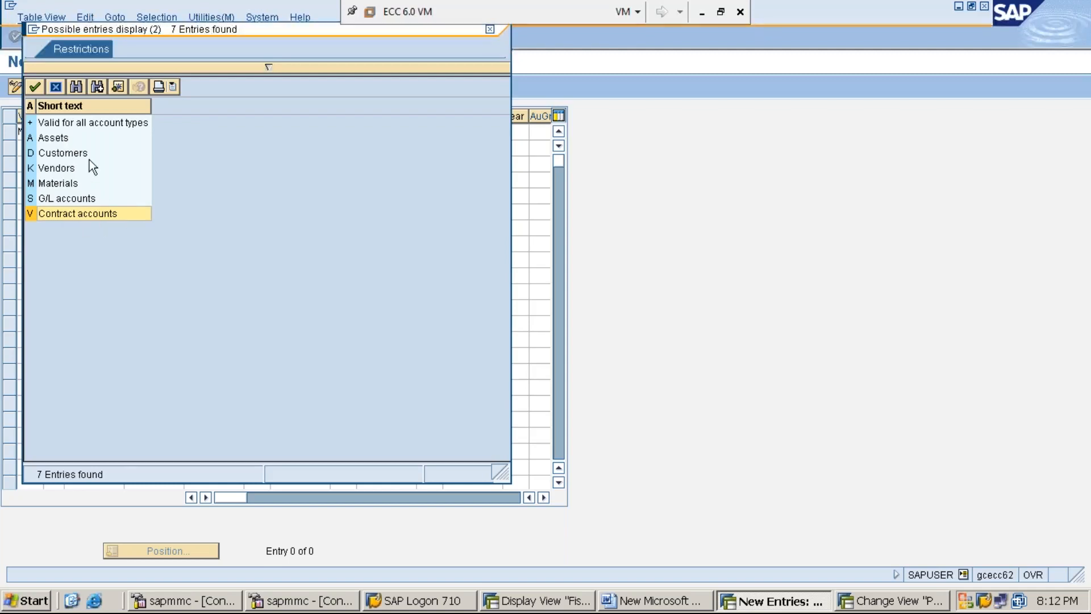
{"action": "left_click", "coordinate": [55, 141]}
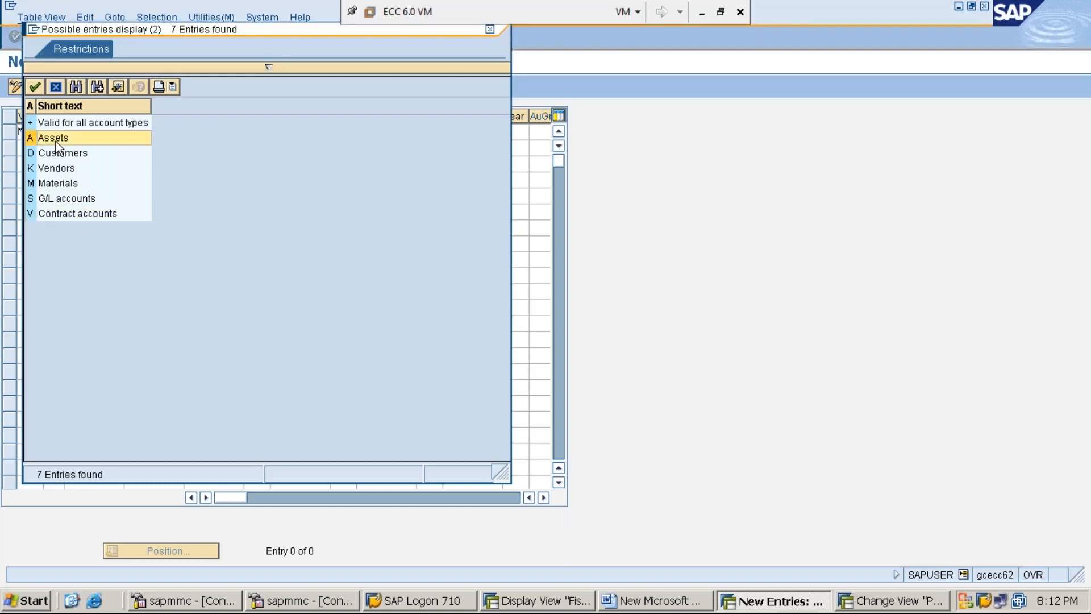
{"action": "key", "text": "Down"}
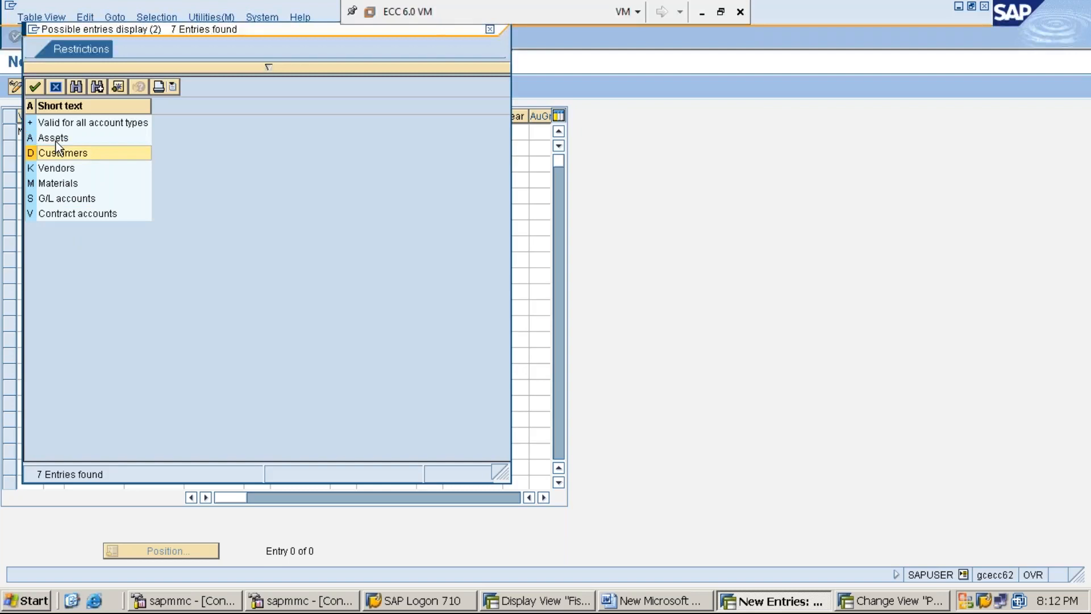
{"action": "key", "text": "Down"}
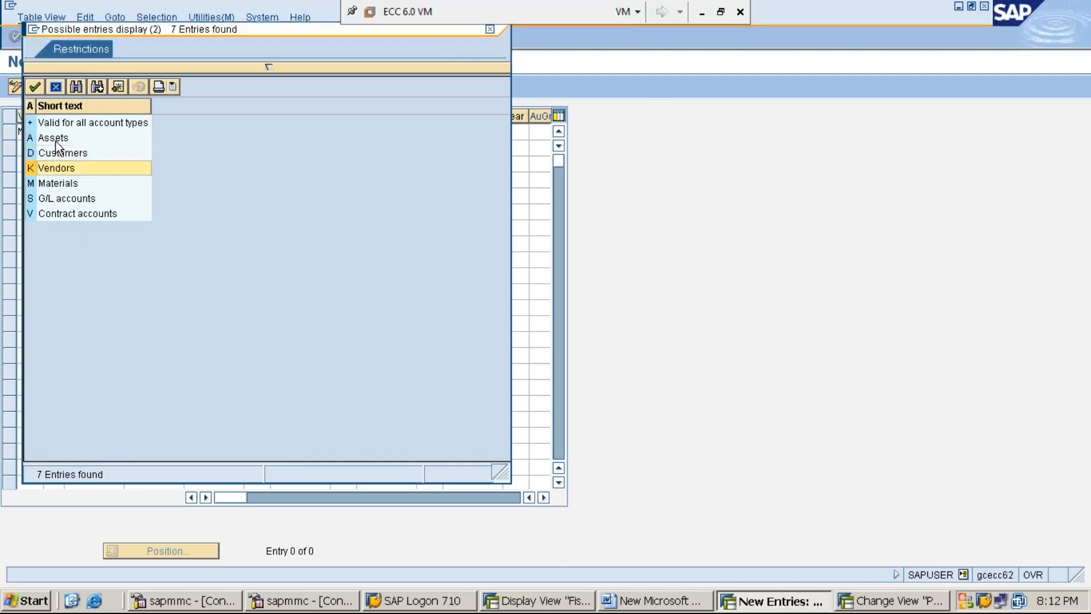
{"action": "key", "text": "Down"}
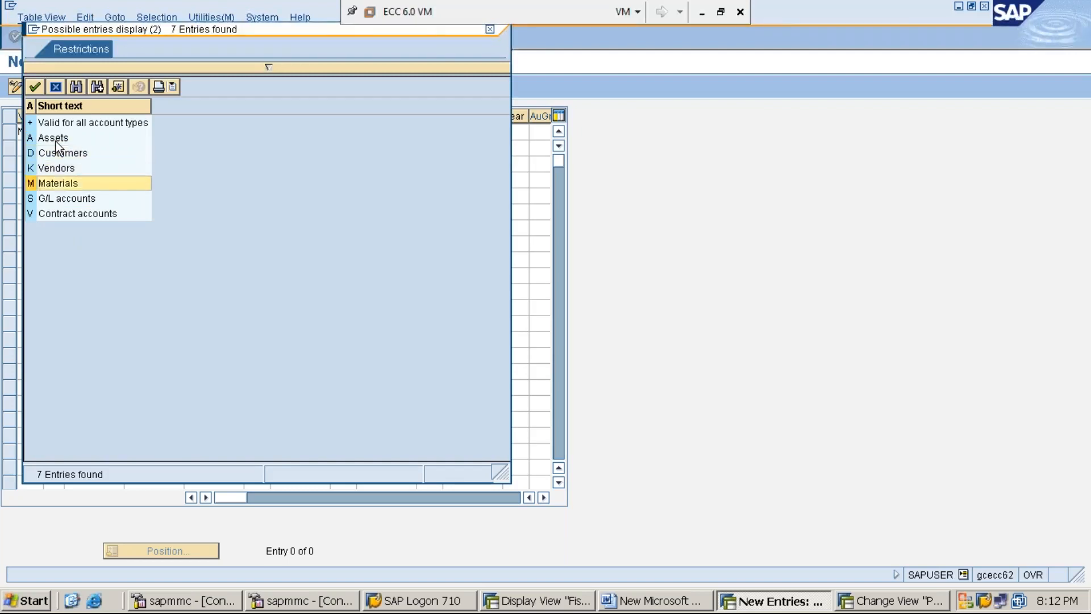
{"action": "key", "text": "Down"}
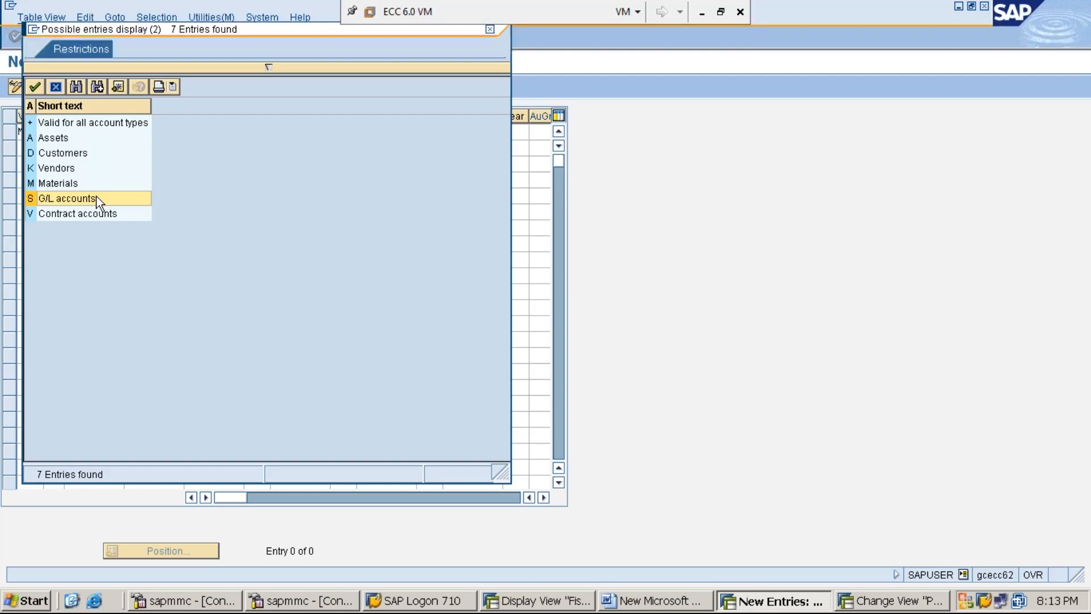
{"action": "left_click", "coordinate": [52, 142]}
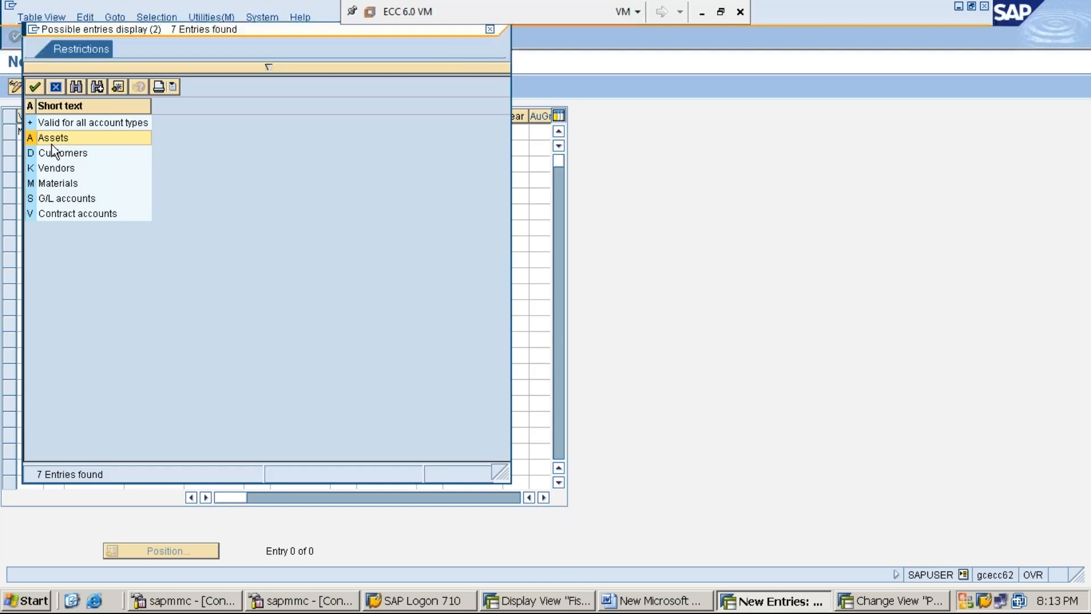
{"action": "key", "text": "Down"}
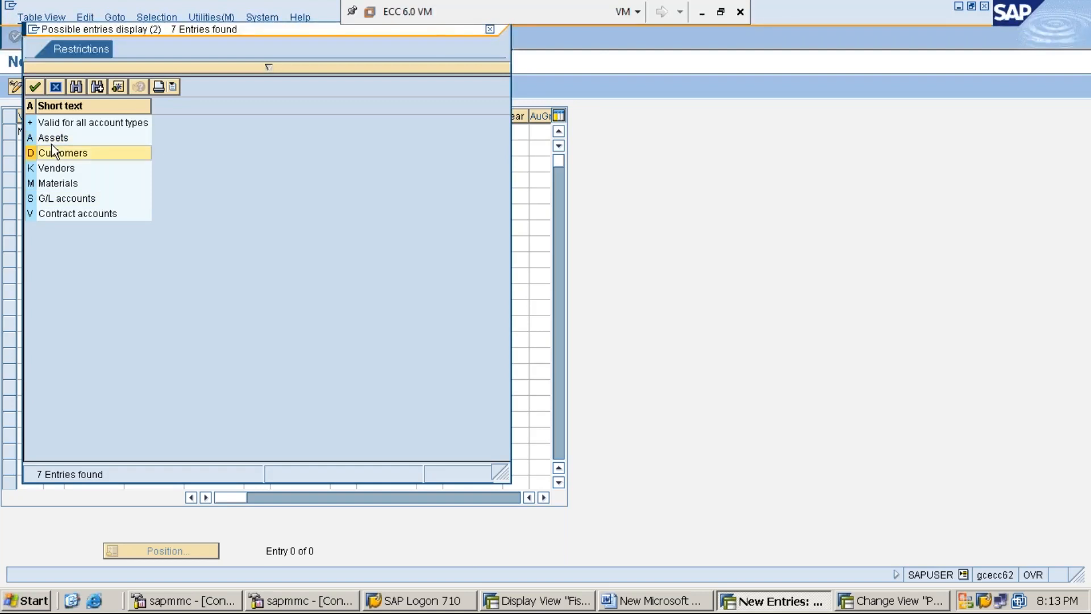
{"action": "key", "text": "Down"}
{"action": "key", "text": "Down"}
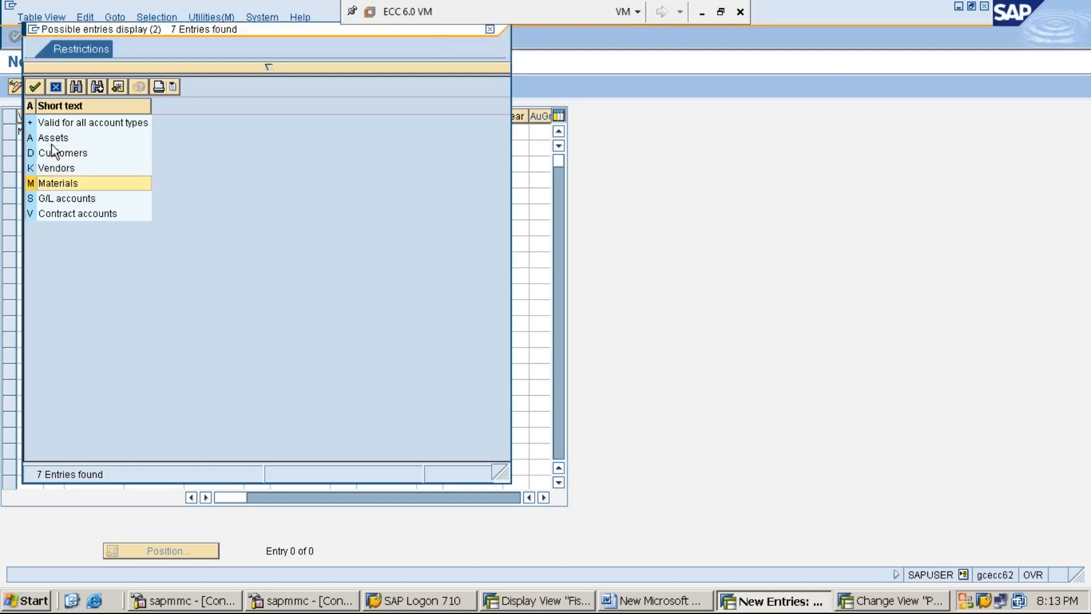
{"action": "key", "text": "Down"}
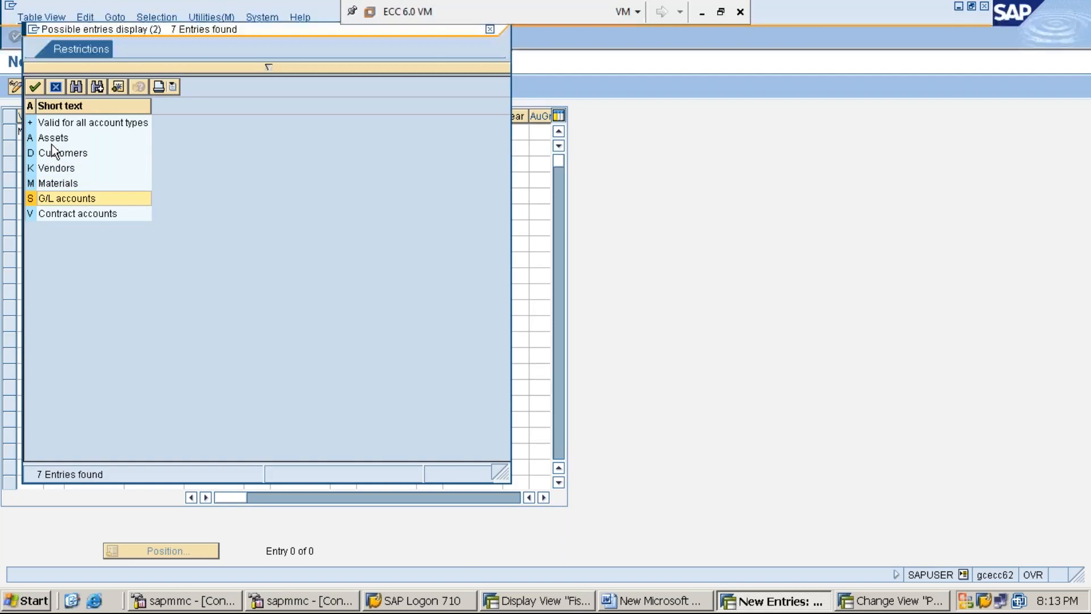
Step: Assign account type + (Valid for all account types) to the first MMI1 row, leaving its account range blank
{"action": "double_click", "coordinate": [70, 121]}
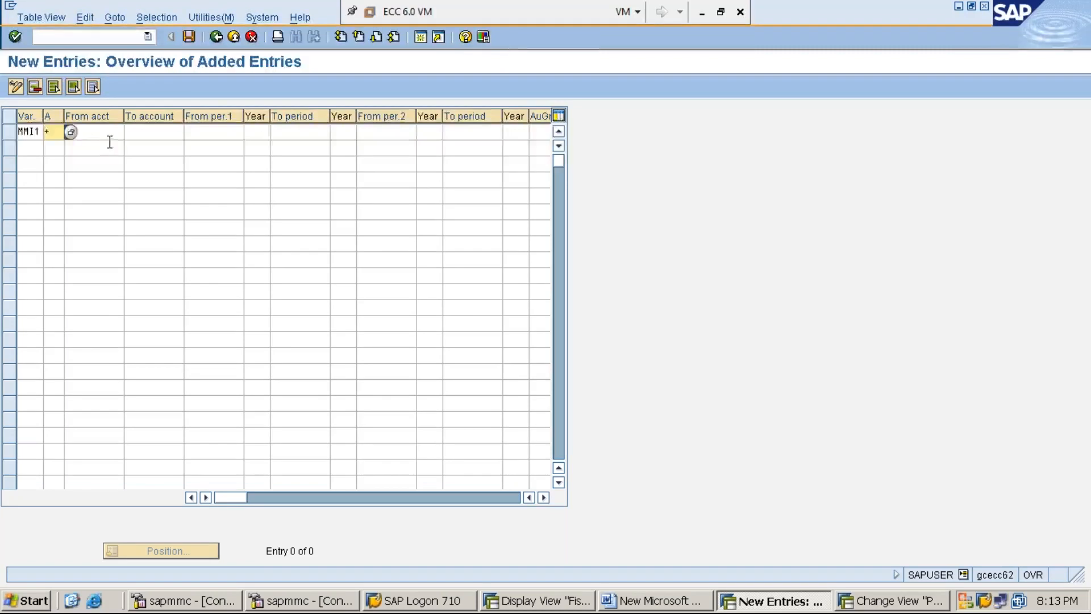
{"action": "left_click", "coordinate": [107, 135]}
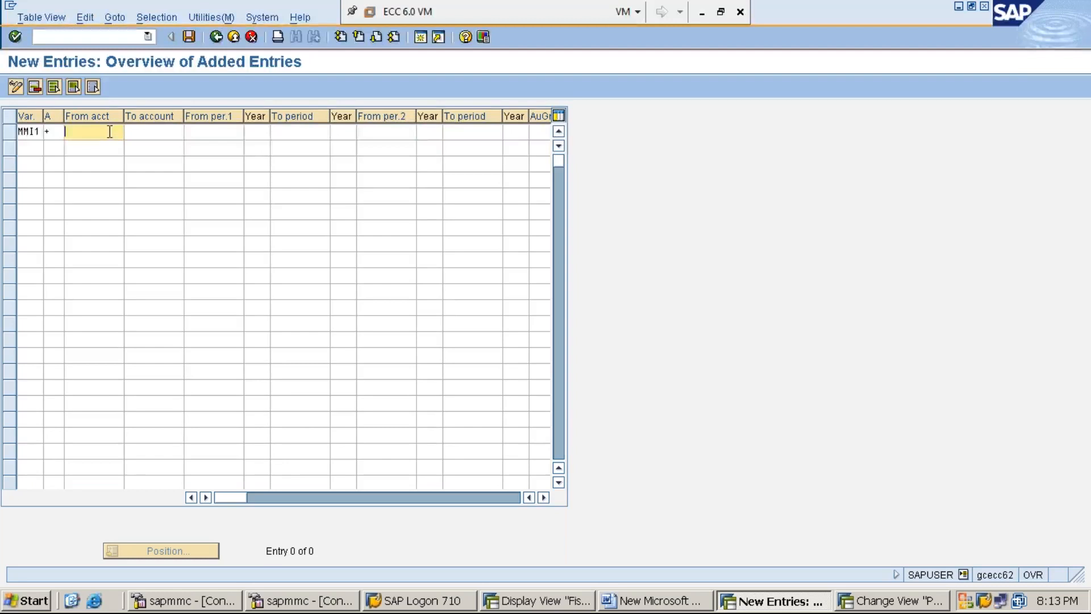
{"action": "key", "text": "Tab"}
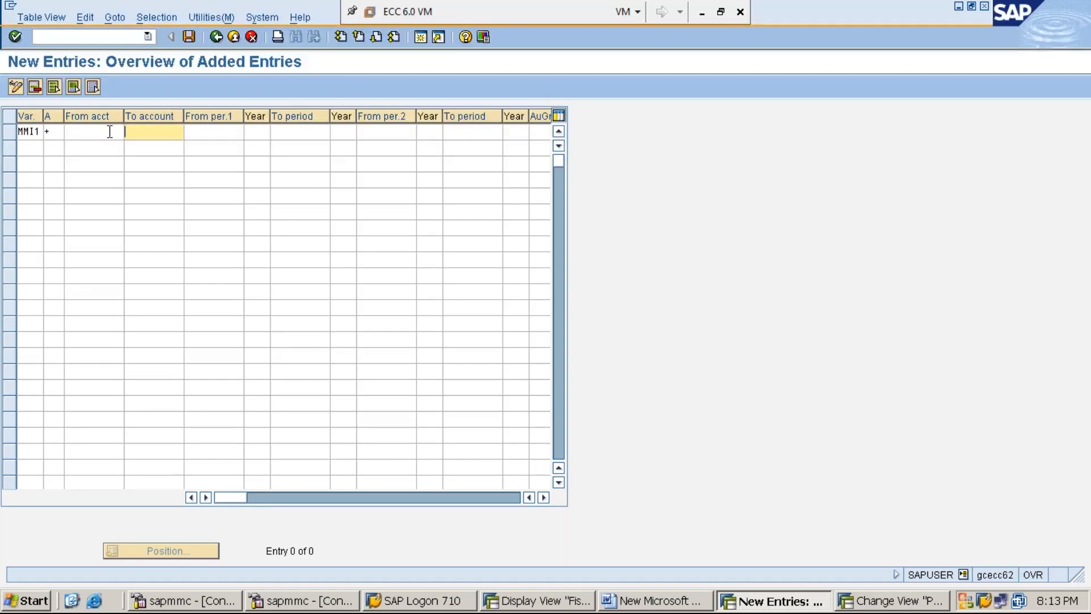
{"action": "key", "text": "Tab"}
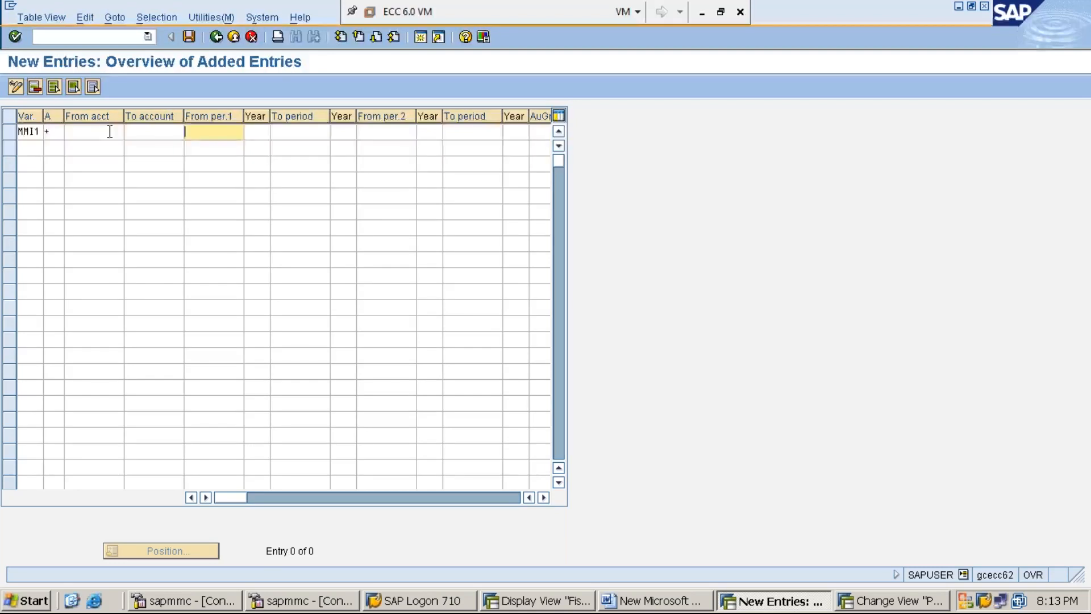
Step: Set the first period interval of the MMI1 + row from period 1, year 2019 to period 12, year 2019
{"action": "type", "text": "1"}
{"action": "key", "text": "Tab"}
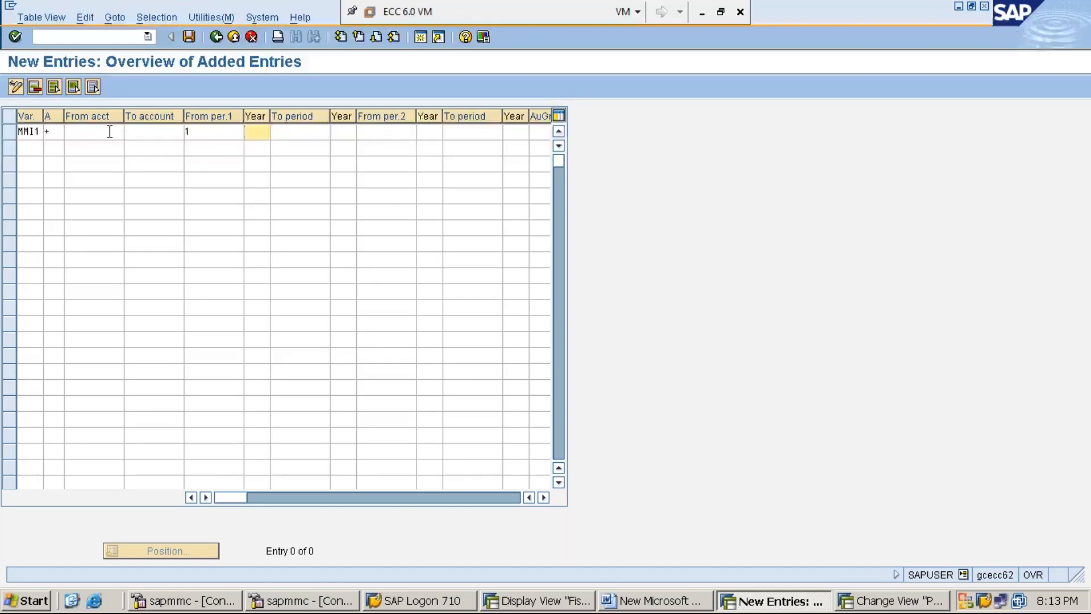
{"action": "type", "text": "2019"}
{"action": "key", "text": "Tab"}
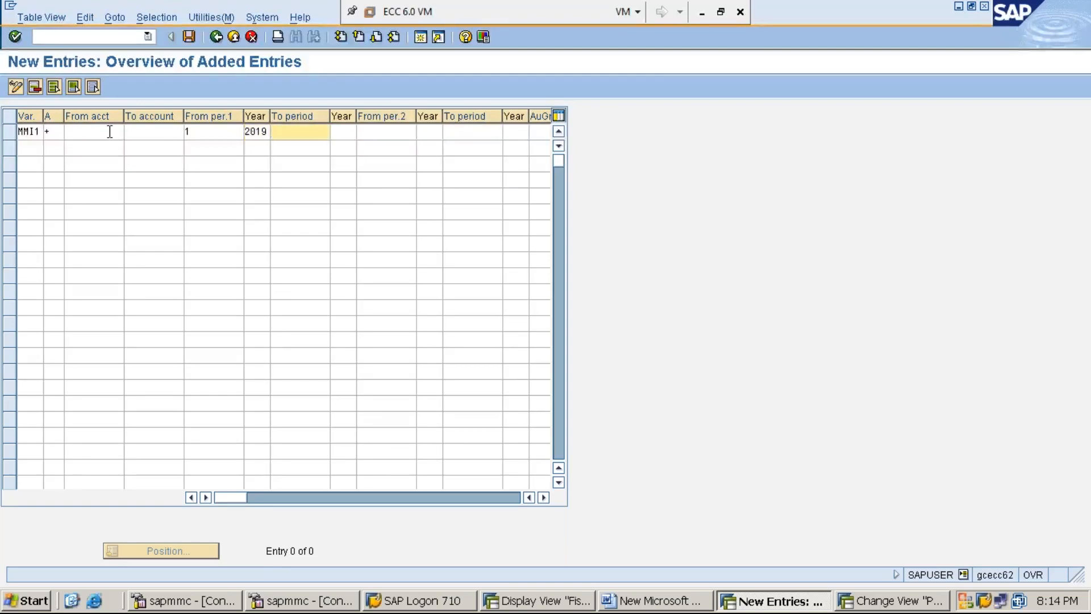
{"action": "type", "text": "12"}
{"action": "key", "text": "Tab"}
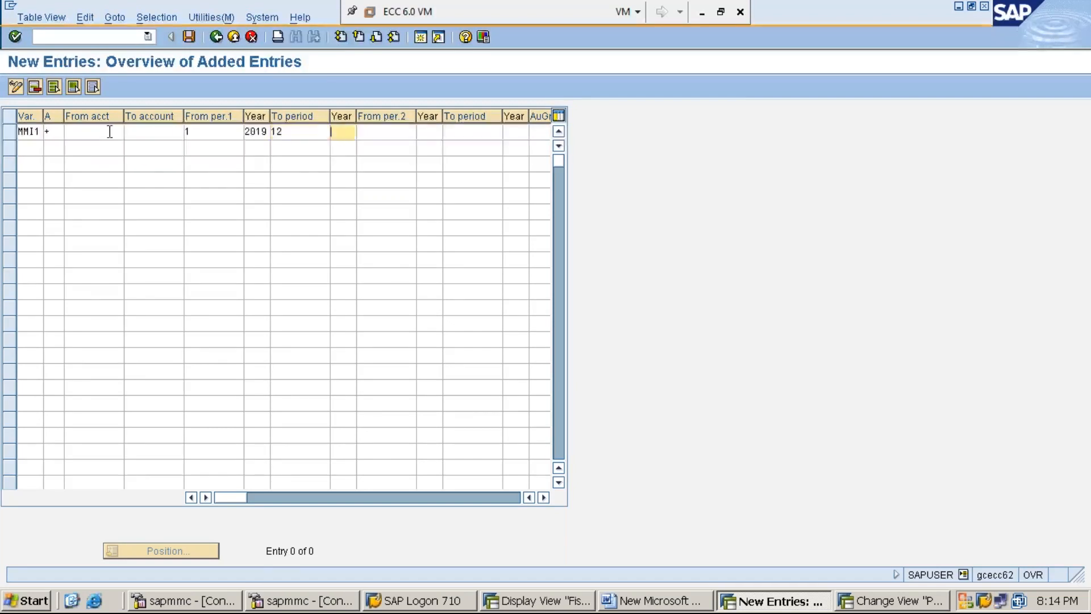
{"action": "type", "text": "2019"}
{"action": "key", "text": "Tab"}
Step: Set the second period interval of the MMI1 + row from period 13, year 2019 to period 16, year 2019
{"action": "type", "text": "13"}
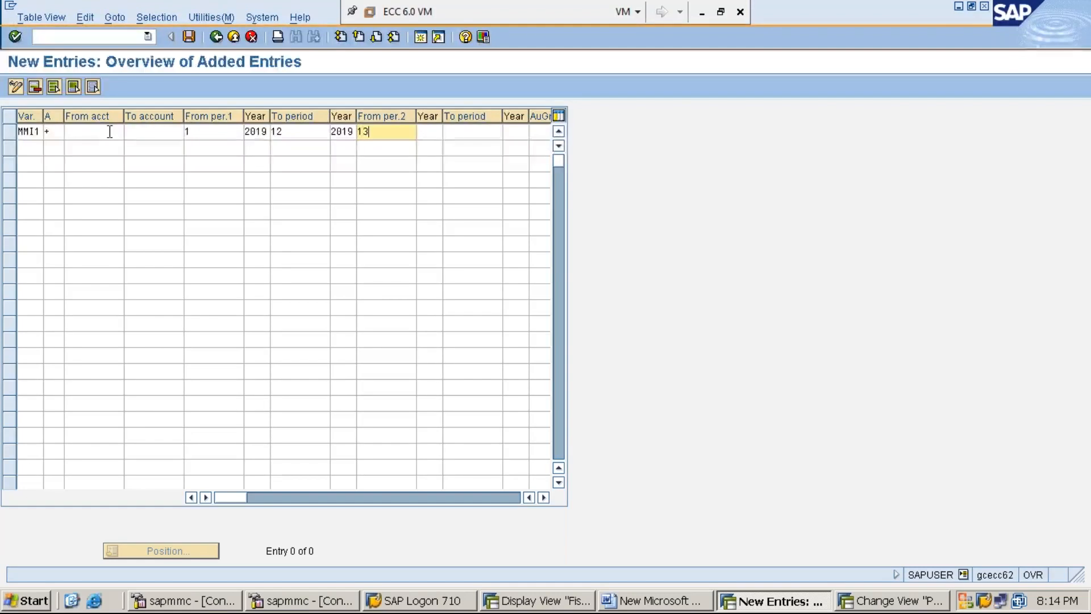
{"action": "key", "text": "Tab"}
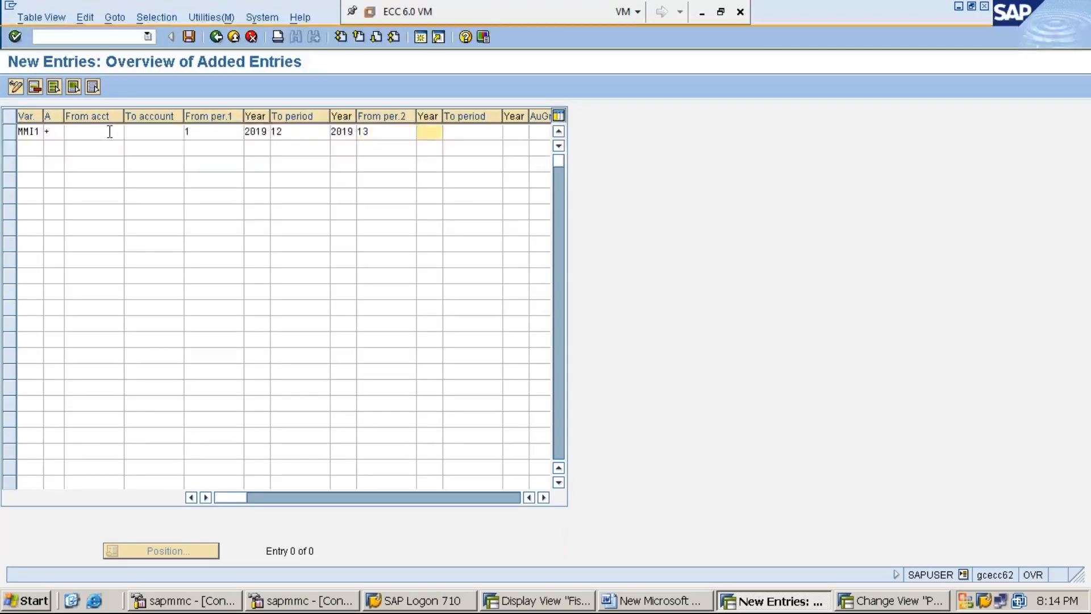
{"action": "type", "text": "2019"}
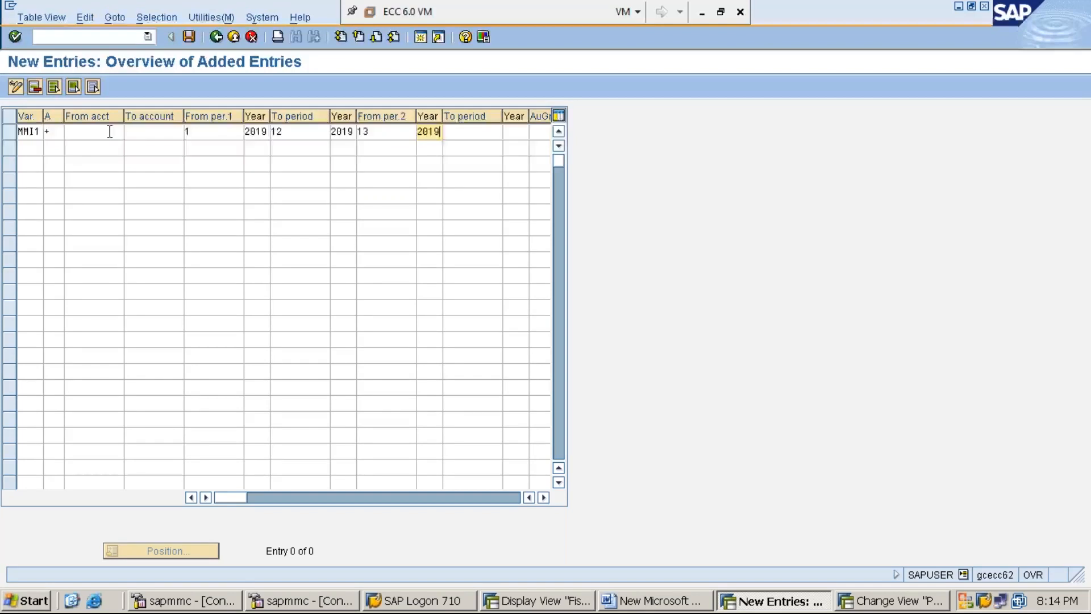
{"action": "key", "text": "Tab"}
{"action": "type", "text": "16"}
{"action": "key", "text": "Tab"}
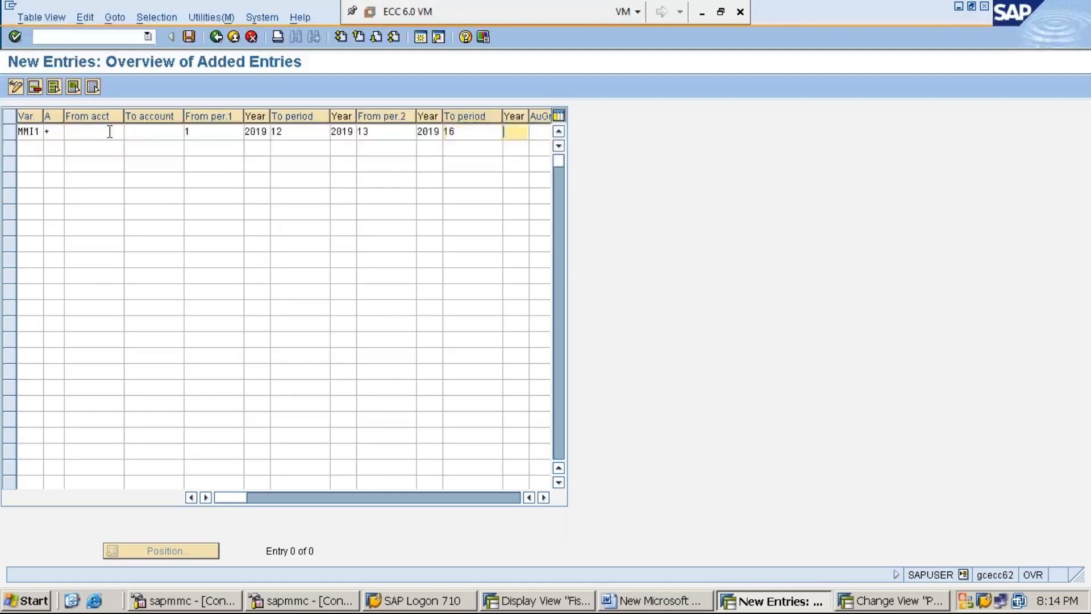
{"action": "type", "text": "2019"}
Step: Add a second row for variant MMI1 with account type A (Assets)
{"action": "left_click", "coordinate": [28, 148]}
{"action": "type", "text": "MMI1"}
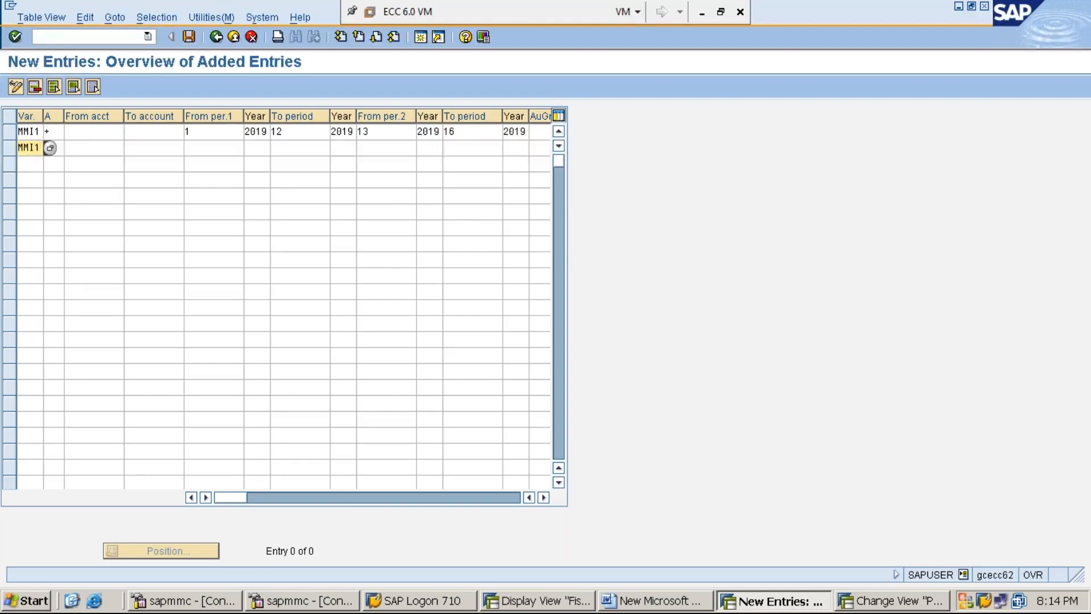
{"action": "key", "text": "Tab"}
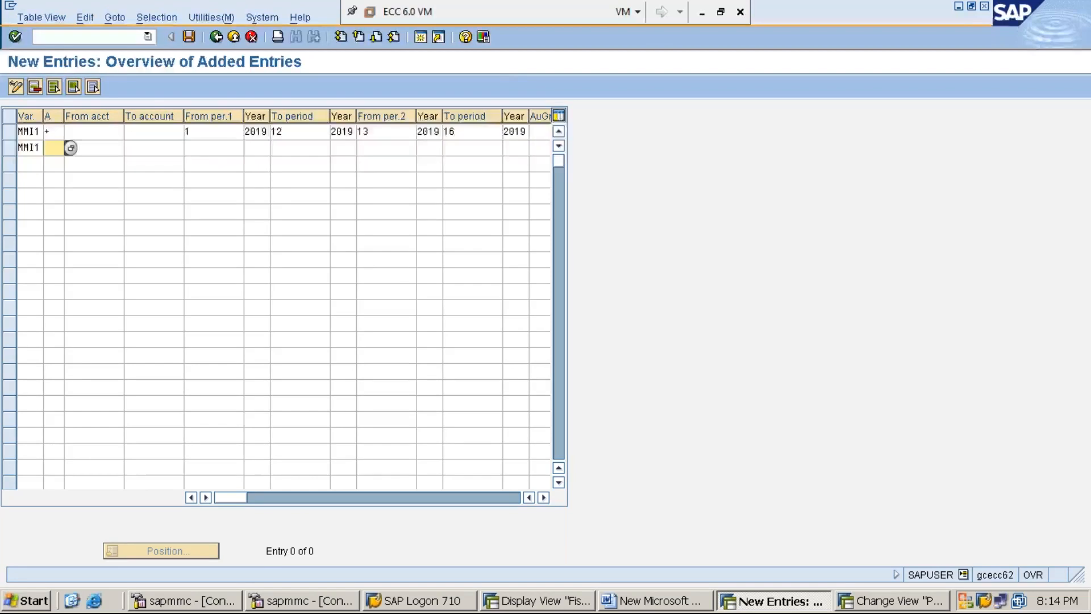
{"action": "left_click", "coordinate": [70, 148]}
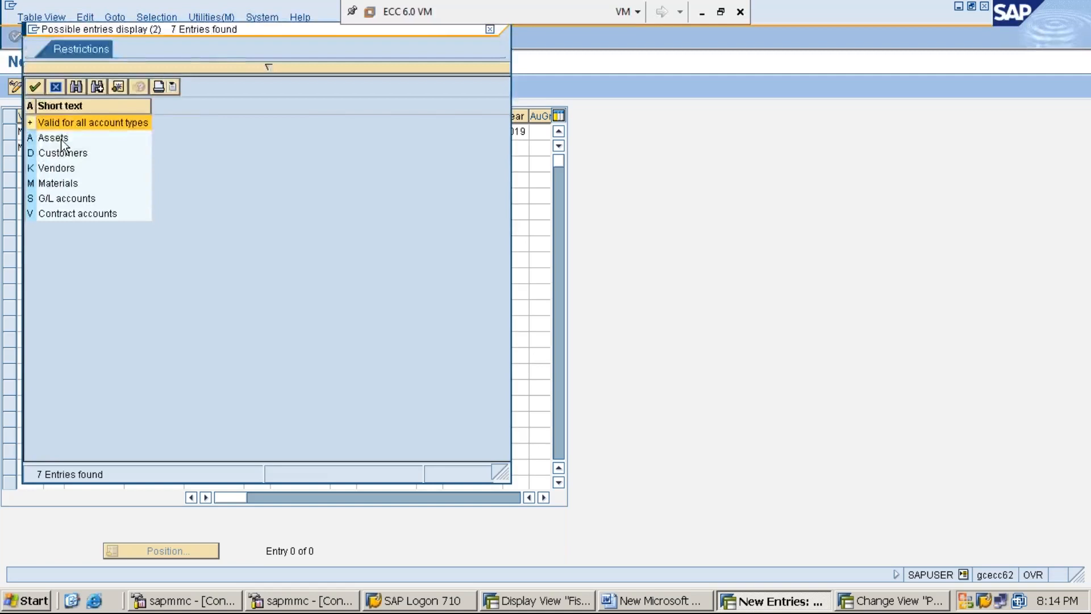
{"action": "double_click", "coordinate": [60, 138]}
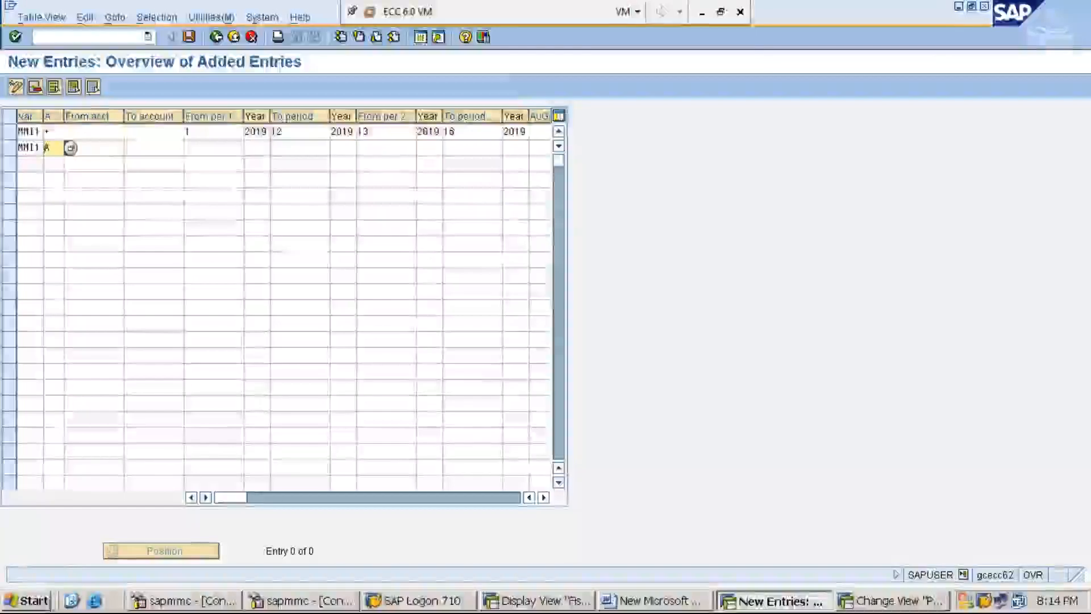
{"action": "left_click", "coordinate": [96, 150]}
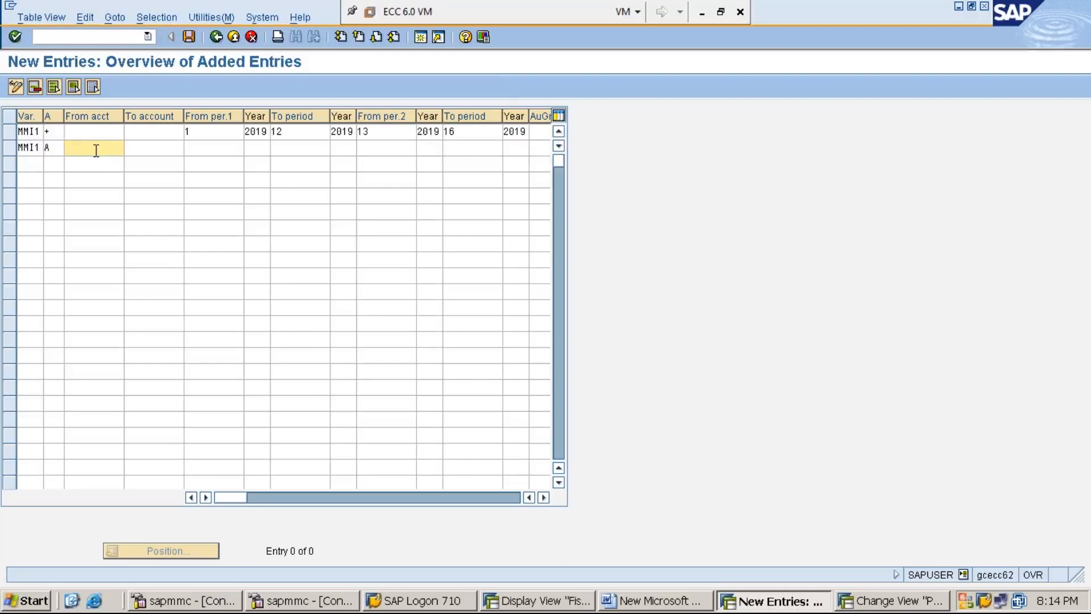
Step: Set the MMI1 A row's To account to ZZZZZZZZZZ and its first interval from period 1, year 2019 to period 12, year 2019
{"action": "key", "text": "Tab"}
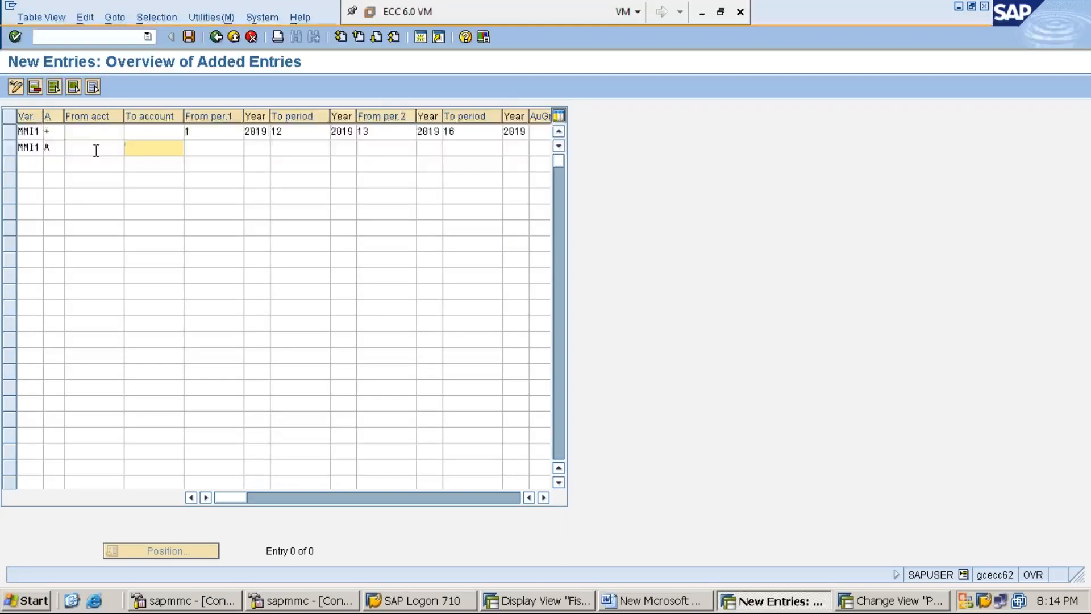
{"action": "type", "text": "ZZZZZZZZZZ"}
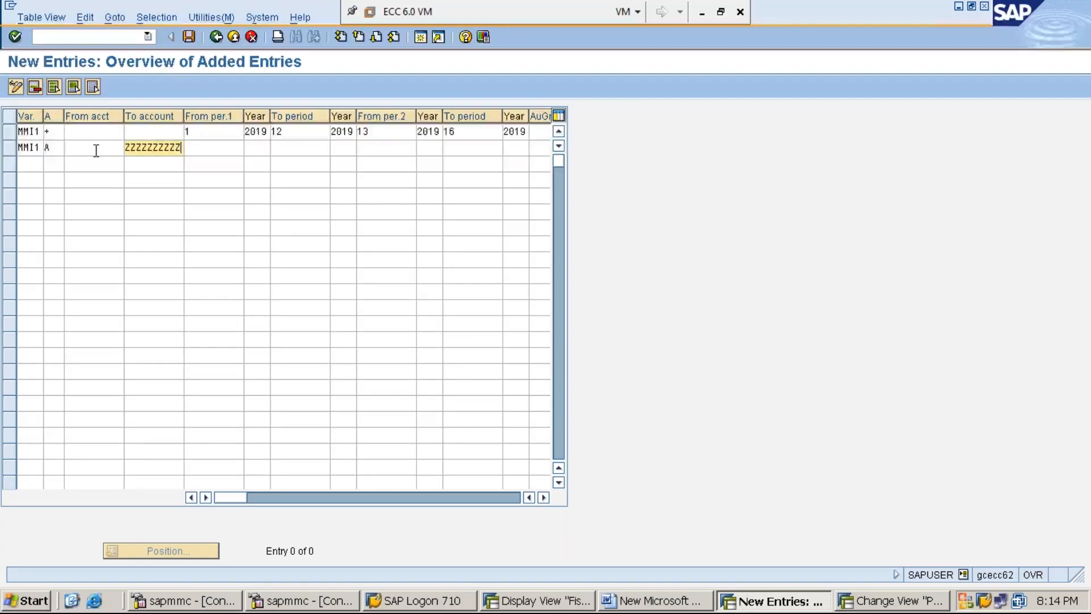
{"action": "key", "text": "Tab"}
{"action": "type", "text": "1"}
{"action": "key", "text": "Tab"}
{"action": "type", "text": "2019"}
{"action": "key", "text": "Tab"}
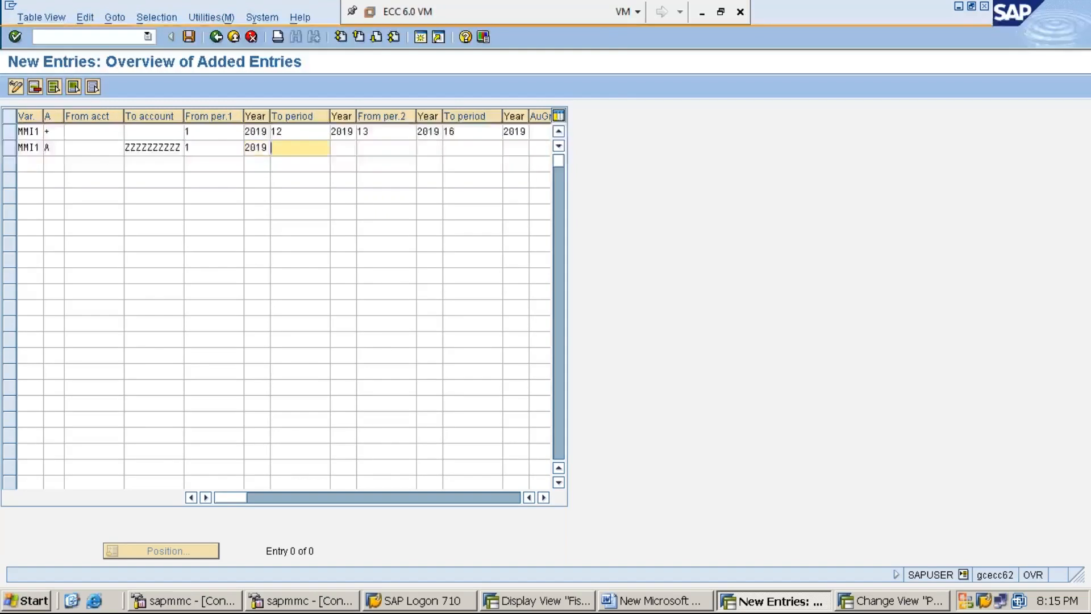
{"action": "type", "text": "12"}
{"action": "key", "text": "Tab"}
{"action": "type", "text": "2019"}
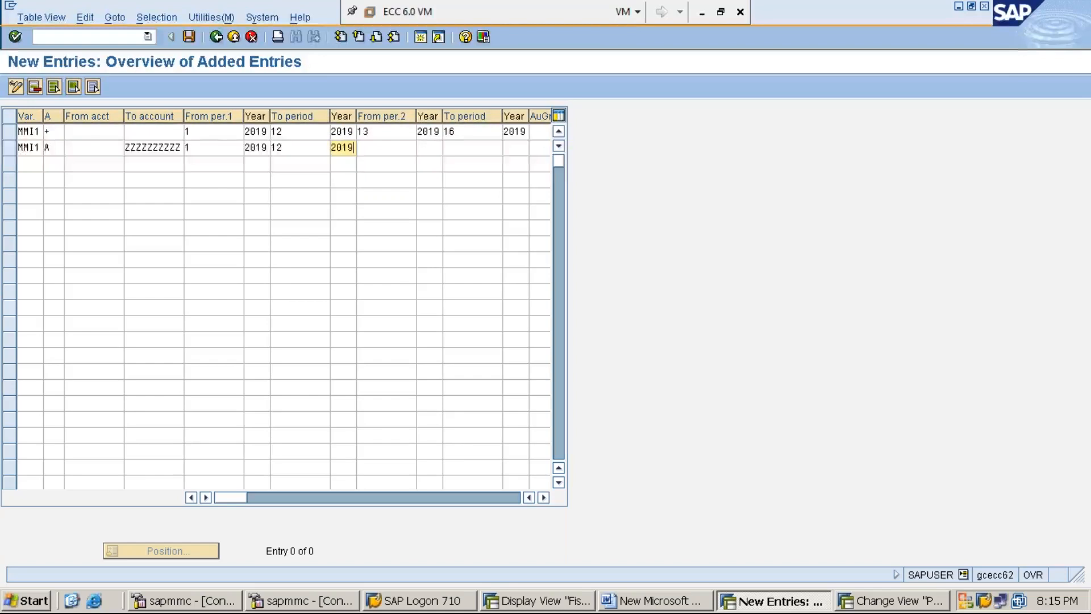
Step: Set the second period interval of the MMI1 A row from period 13, year 2019 to period 16, year 2019
{"action": "key", "text": "Tab"}
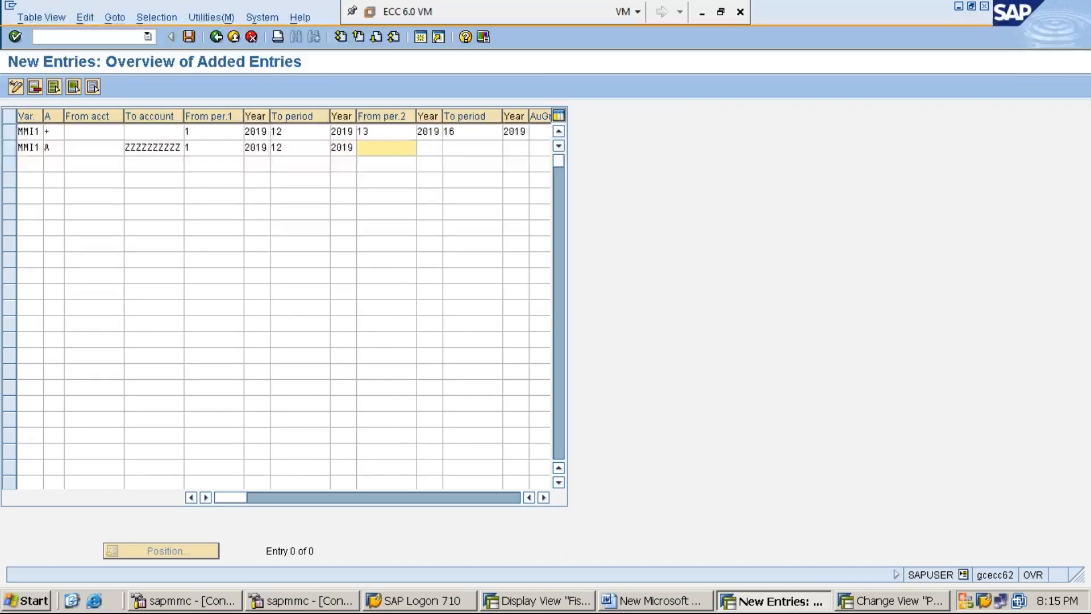
{"action": "type", "text": "13"}
{"action": "key", "text": "Tab"}
{"action": "type", "text": "2019"}
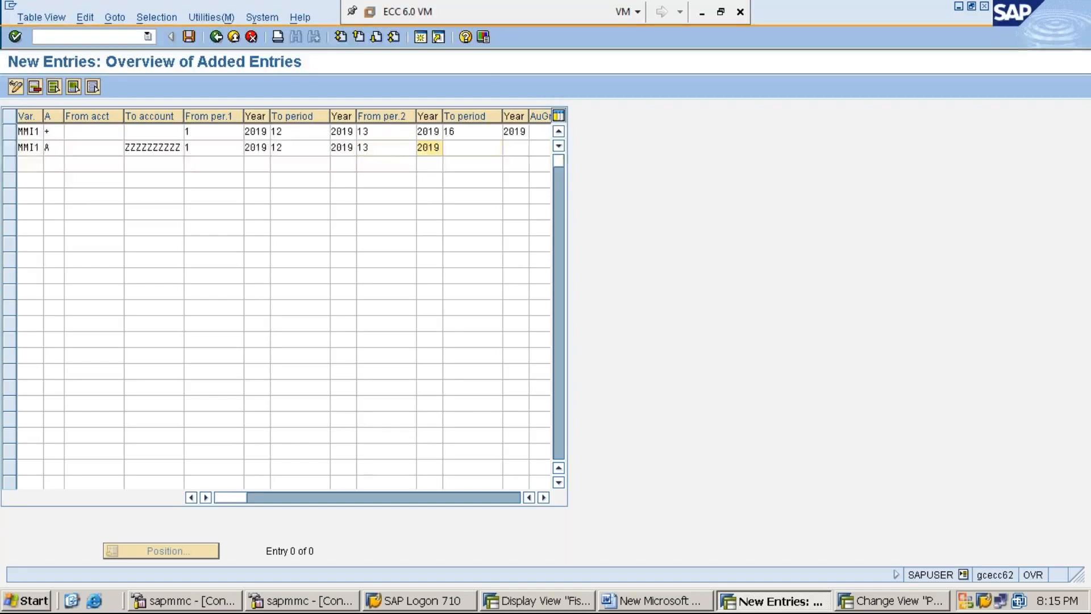
{"action": "key", "text": "Tab"}
{"action": "type", "text": "16"}
{"action": "key", "text": "Tab"}
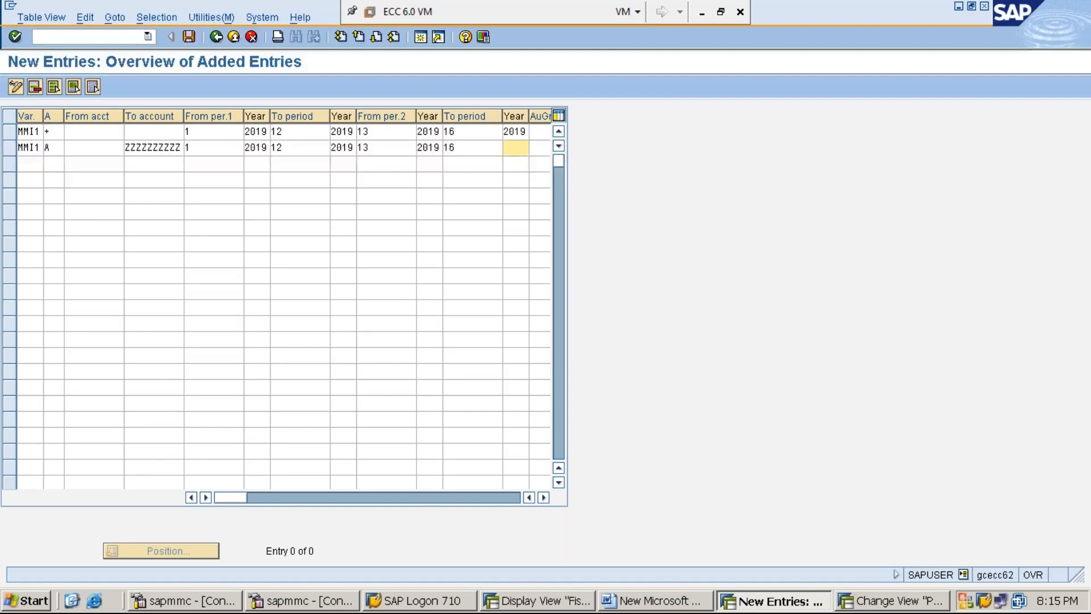
{"action": "type", "text": "2019"}
Step: Add a third row for variant MMI1 with account type D (Customers)
{"action": "left_click", "coordinate": [30, 165]}
{"action": "type", "text": "MMI1"}
{"action": "key", "text": "Tab"}
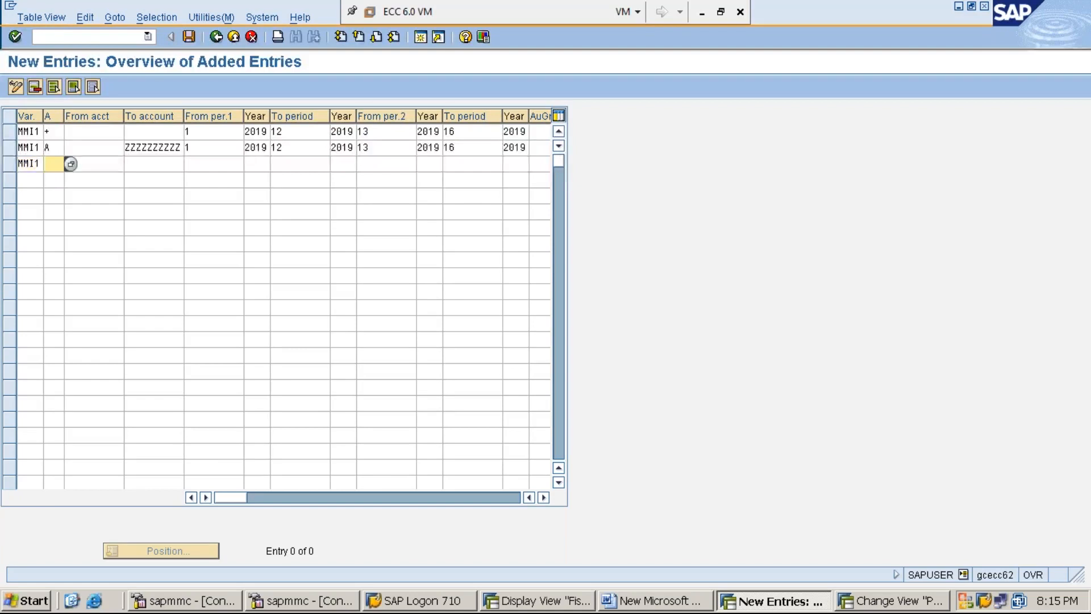
{"action": "left_click", "coordinate": [71, 164]}
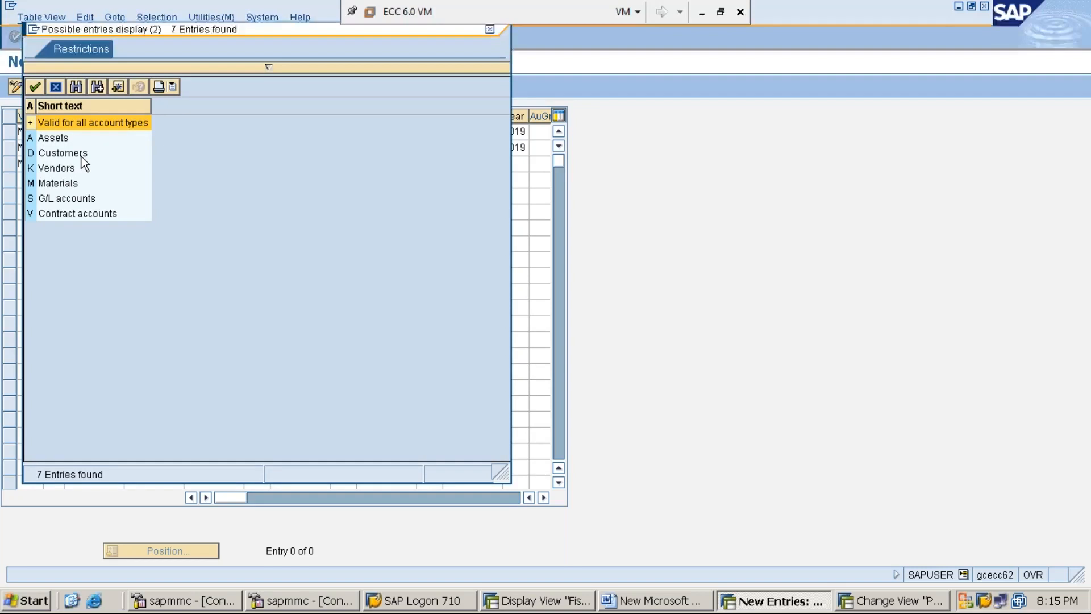
{"action": "left_click", "coordinate": [82, 157]}
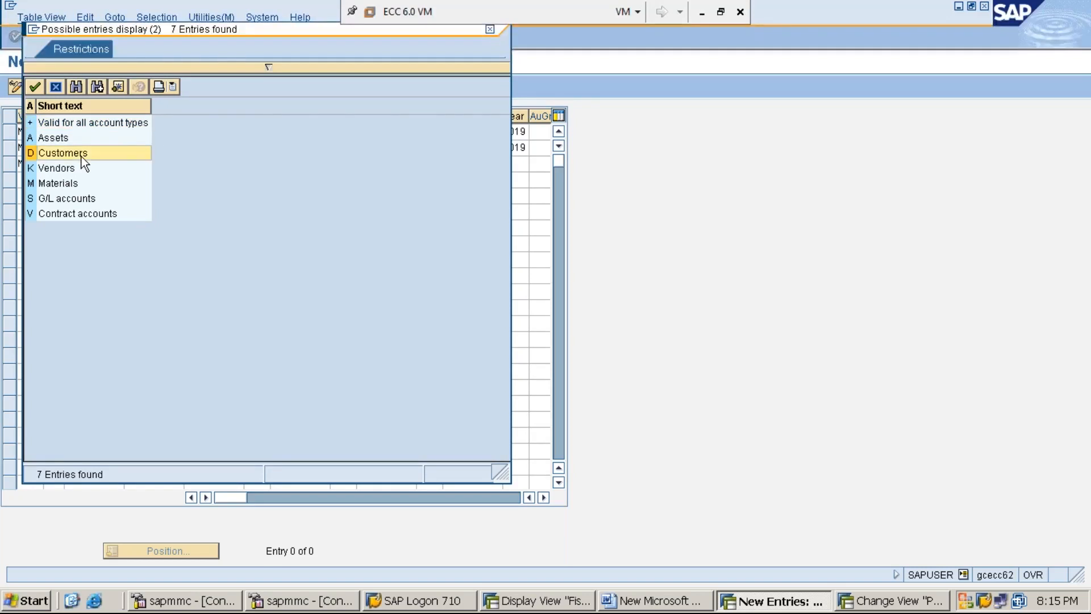
{"action": "double_click", "coordinate": [80, 156]}
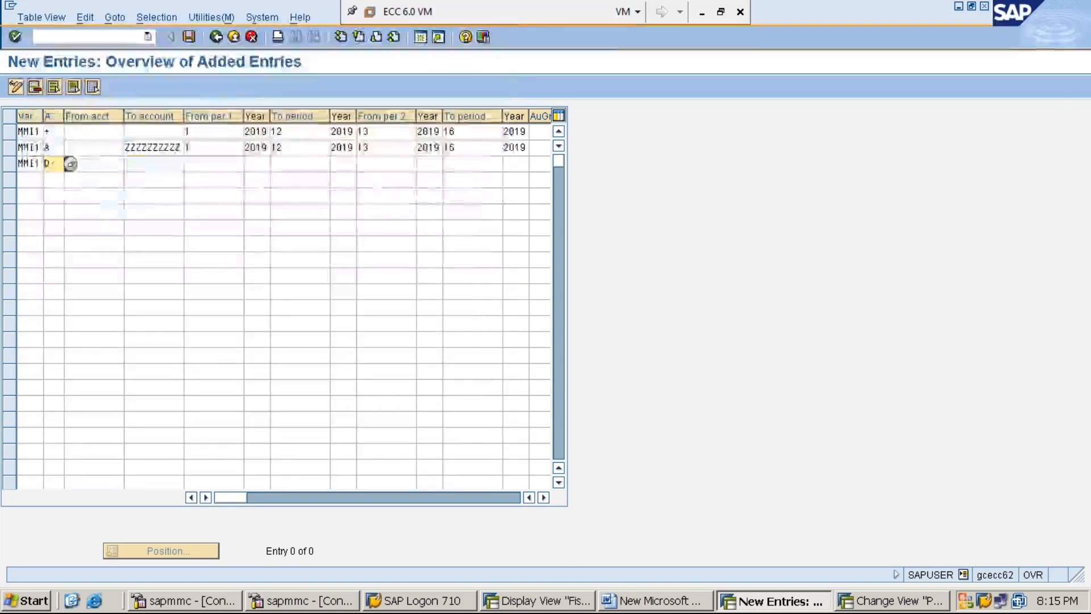
Step: Leave From account blank in the MMI1 D row and set its To account to ZZZZZZZZZZ
{"action": "key", "text": "Tab"}
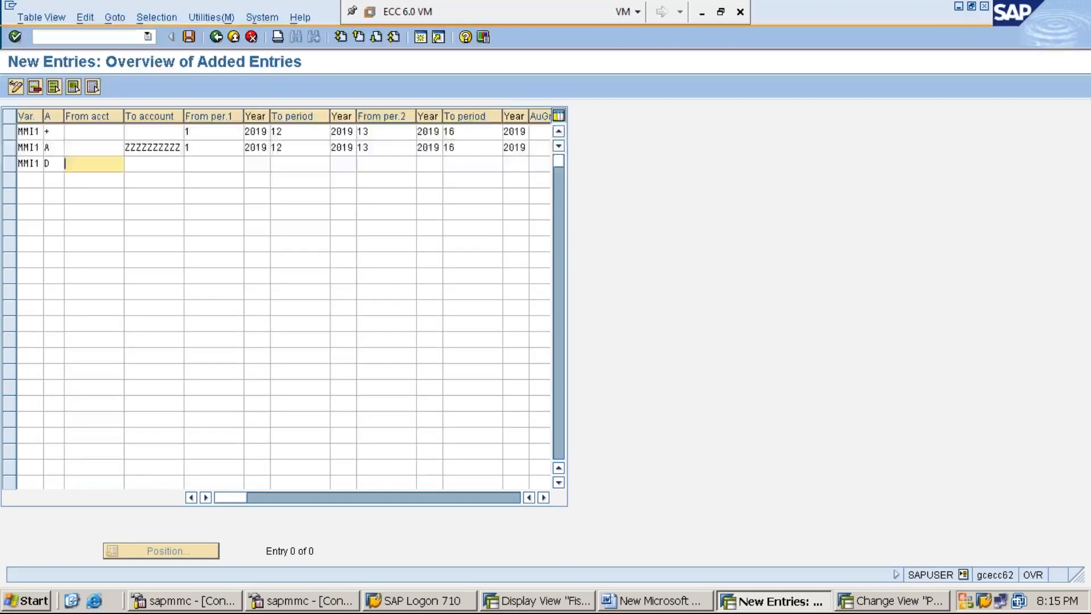
{"action": "key", "text": "Tab"}
{"action": "type", "text": "Z"}
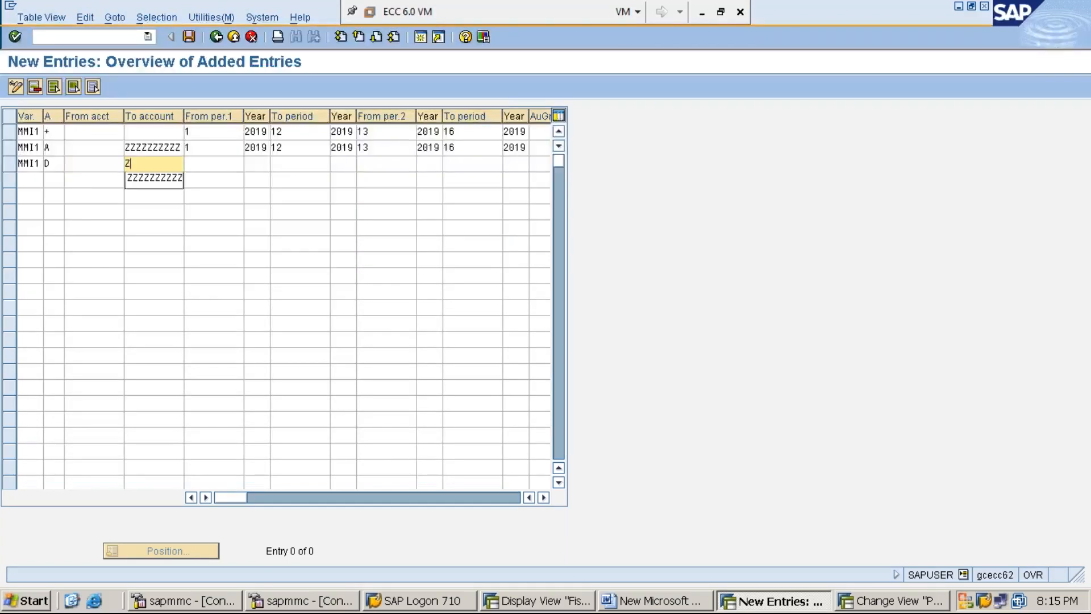
{"action": "key", "text": "Down"}
{"action": "key", "text": "Return"}
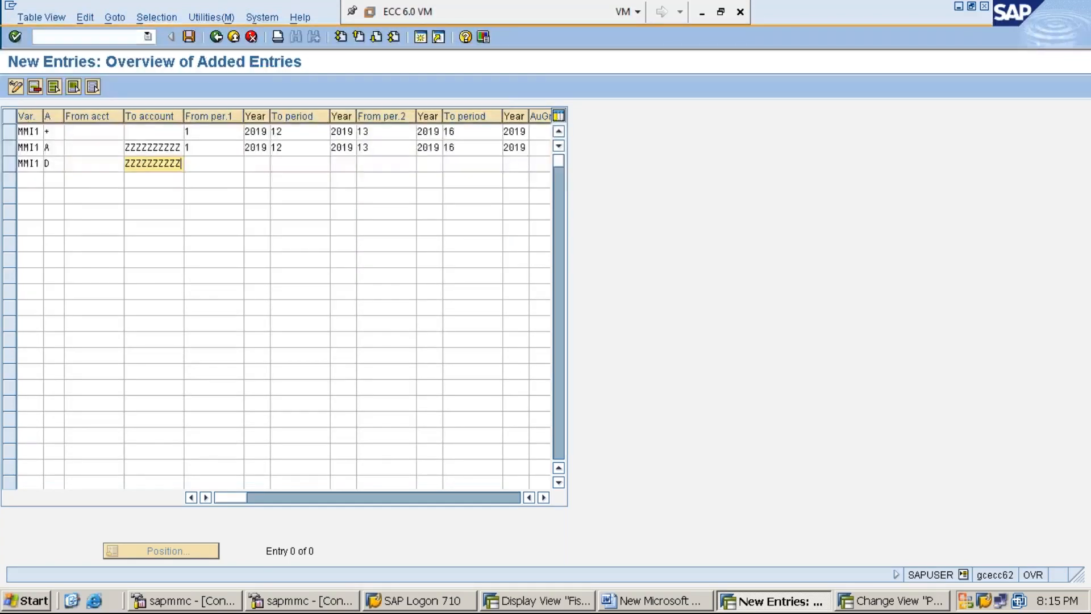
Step: Set the first period interval of the MMI1 D row from period 1, year 2019 to period 12, year 2019
{"action": "key", "text": "Tab"}
{"action": "type", "text": "1"}
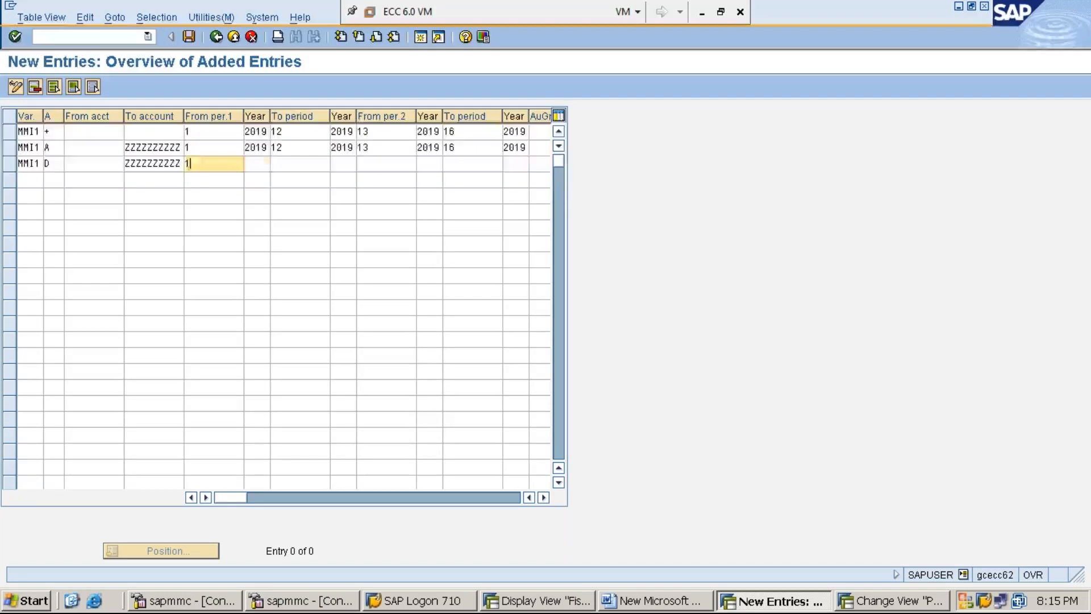
{"action": "key", "text": "Tab"}
{"action": "type", "text": "9"}
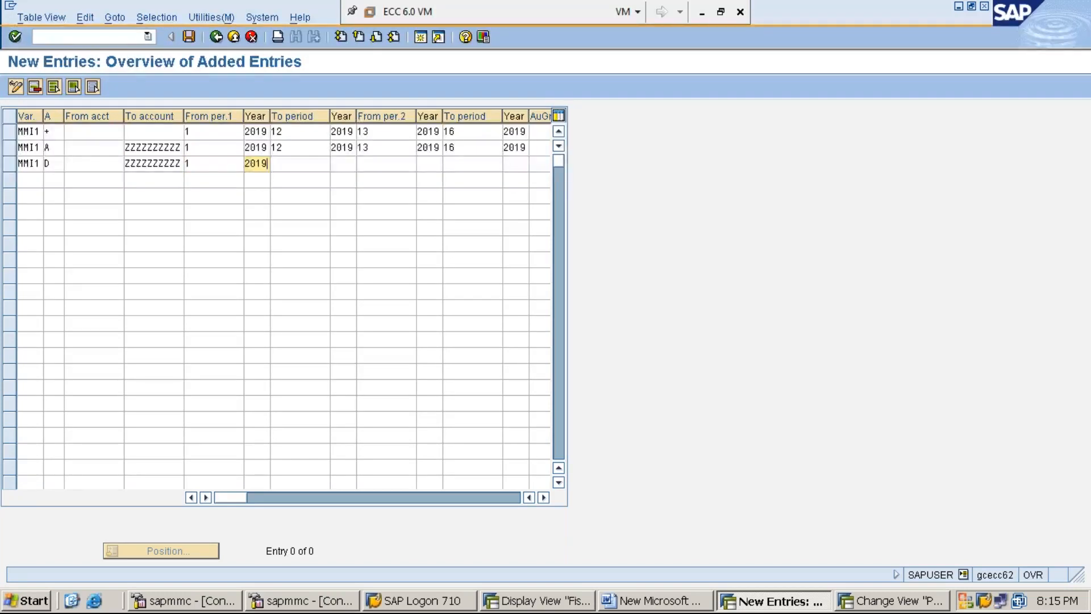
{"action": "key", "text": "Tab"}
{"action": "type", "text": "12"}
{"action": "key", "text": "Tab"}
{"action": "type", "text": "2019"}
Step: Set the second period interval of the MMI1 D row from period 13, year 2019 to period 16, year 2019
{"action": "key", "text": "Tab"}
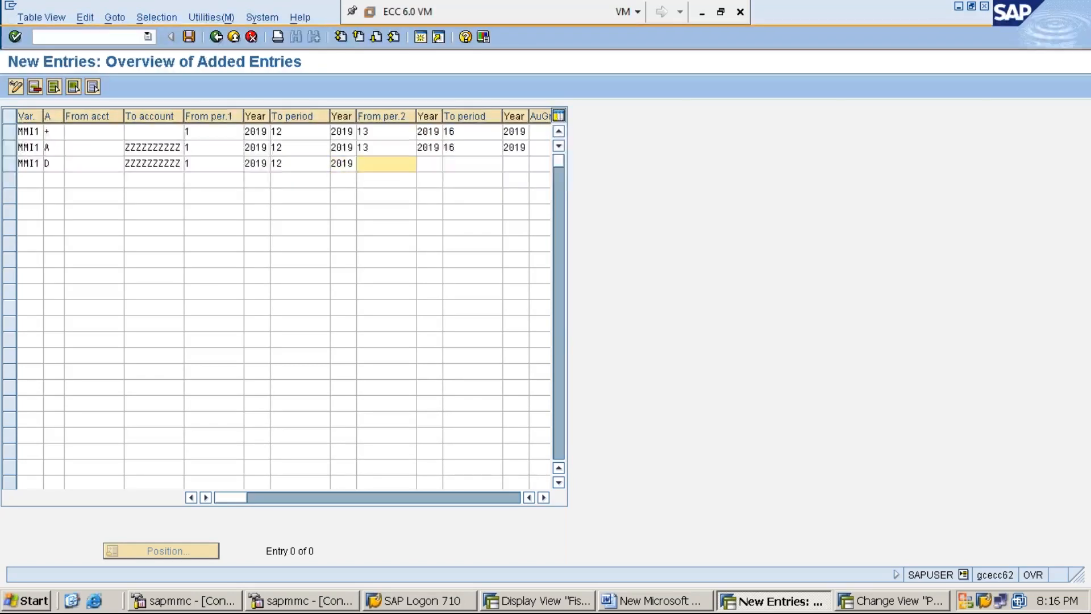
{"action": "type", "text": "13"}
{"action": "key", "text": "Tab"}
{"action": "type", "text": "2019"}
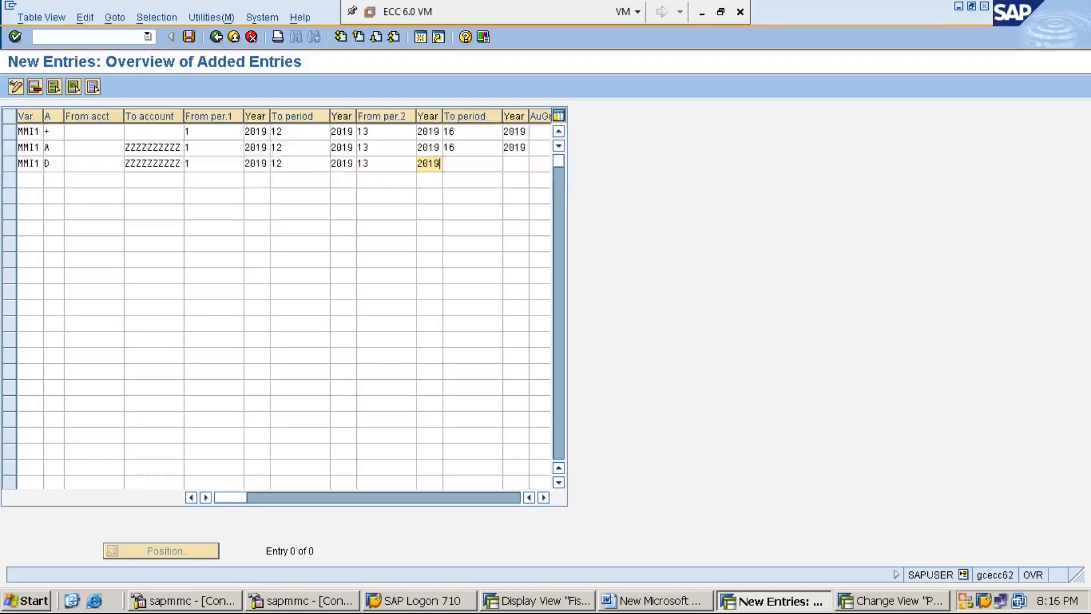
{"action": "key", "text": "Tab"}
{"action": "type", "text": "1"}
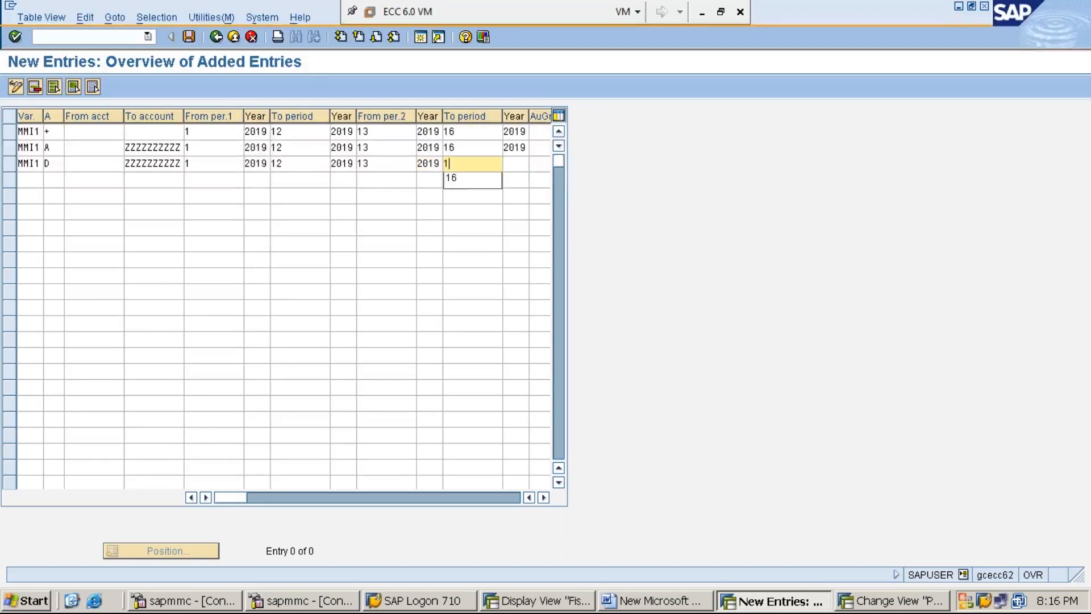
{"action": "type", "text": "6"}
{"action": "key", "text": "Tab"}
{"action": "type", "text": "2019"}
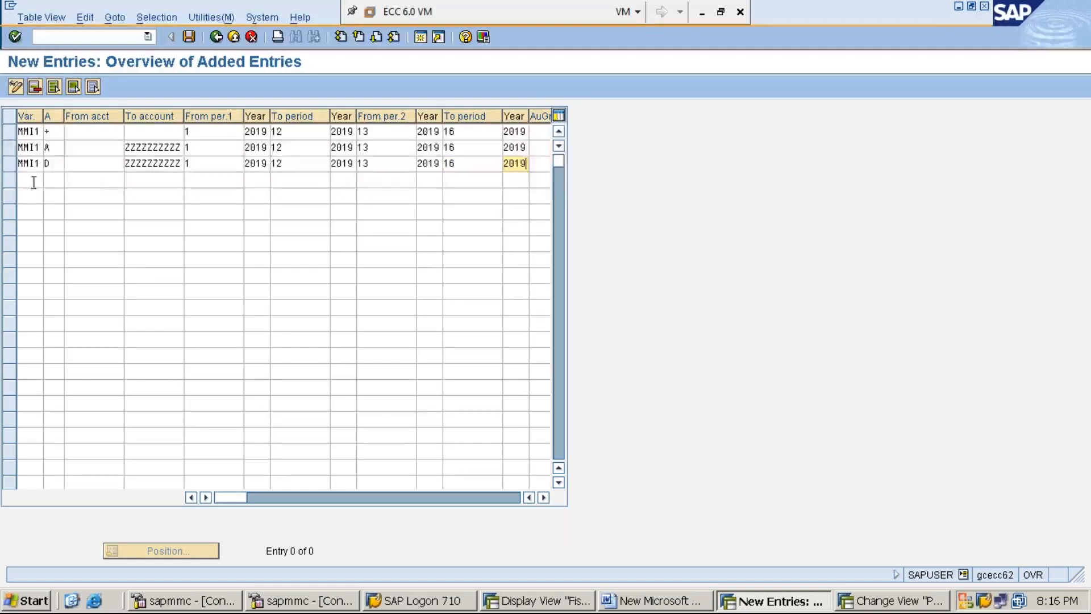
Step: Add a fourth row for variant MMI1 with account type K (Vendors)
{"action": "left_click", "coordinate": [29, 180]}
{"action": "type", "text": "MMI1"}
{"action": "key", "text": "Tab"}
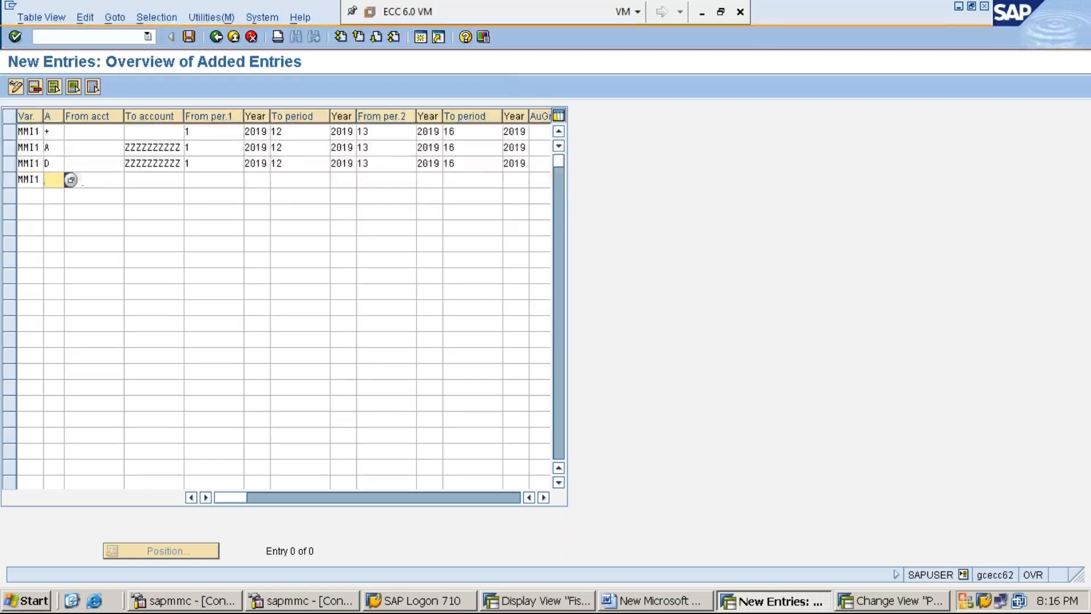
{"action": "left_click", "coordinate": [71, 185]}
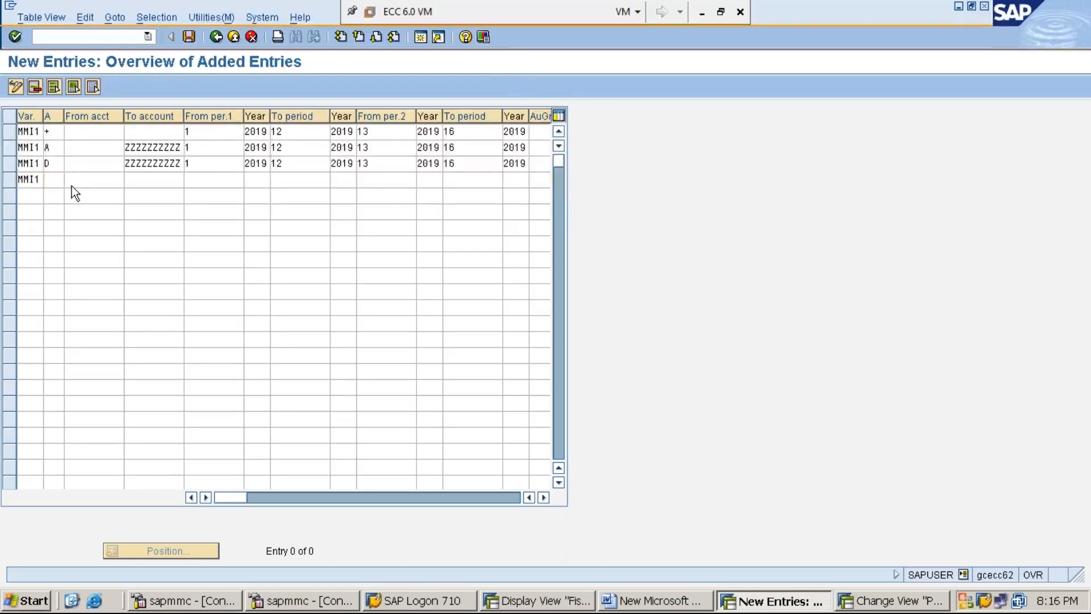
{"action": "left_click", "coordinate": [54, 169]}
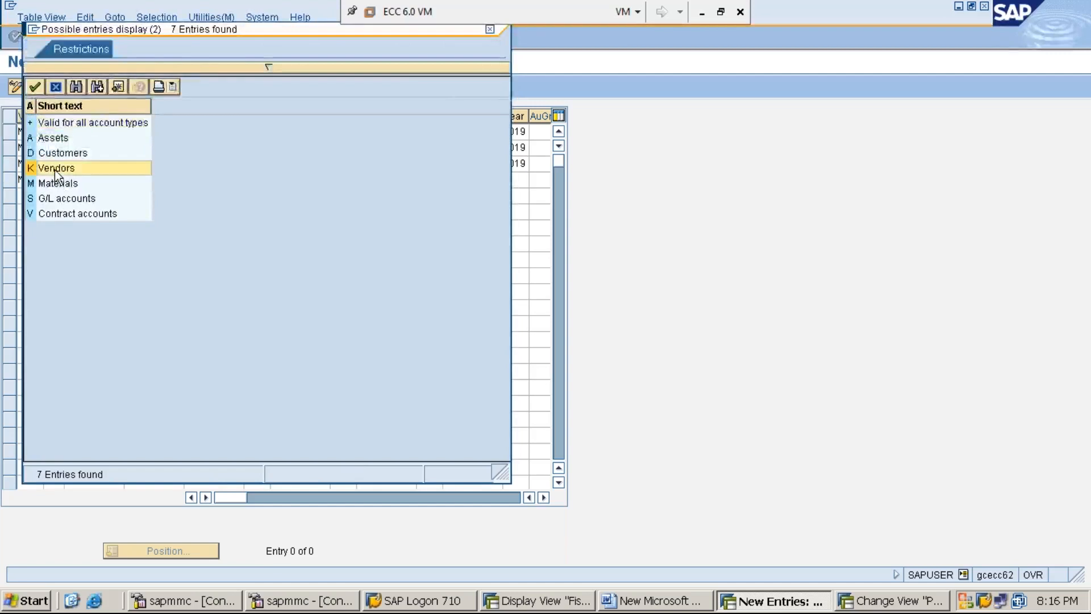
{"action": "double_click", "coordinate": [55, 169]}
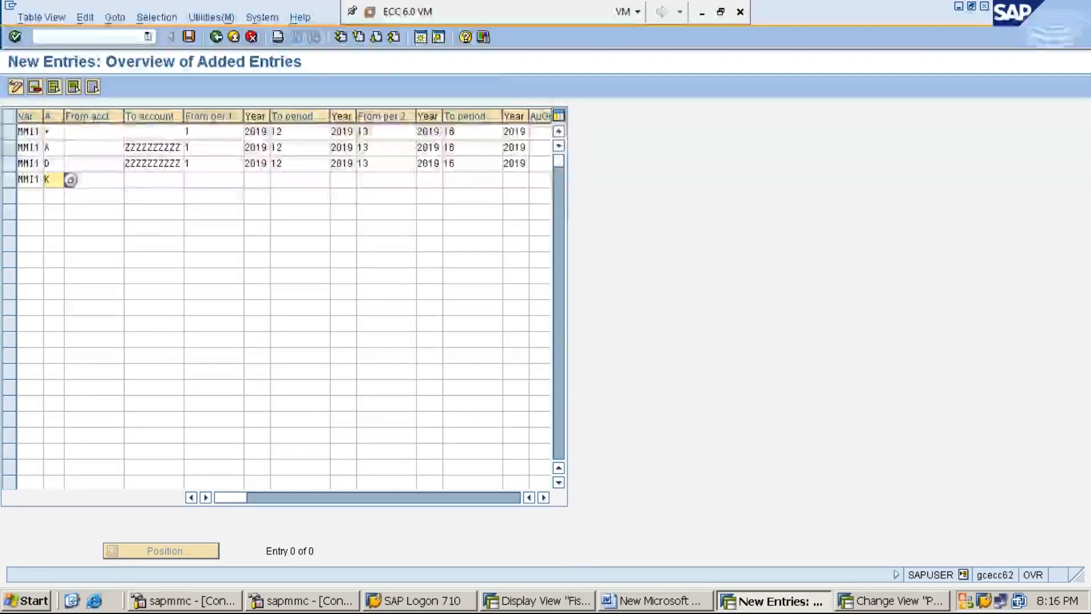
Step: Leave From account blank in the MMI1 K row and set its To account to ZZZZZZZZZZ
{"action": "key", "text": "Tab"}
{"action": "key", "text": "Tab"}
{"action": "type", "text": "ZZZZZZZZZZ"}
Step: Set the first period interval of the MMI1 K row from period 1, year 2019 to period 12, year 2019
{"action": "key", "text": "Tab"}
{"action": "type", "text": "1"}
{"action": "key", "text": "Tab"}
{"action": "type", "text": "2019"}
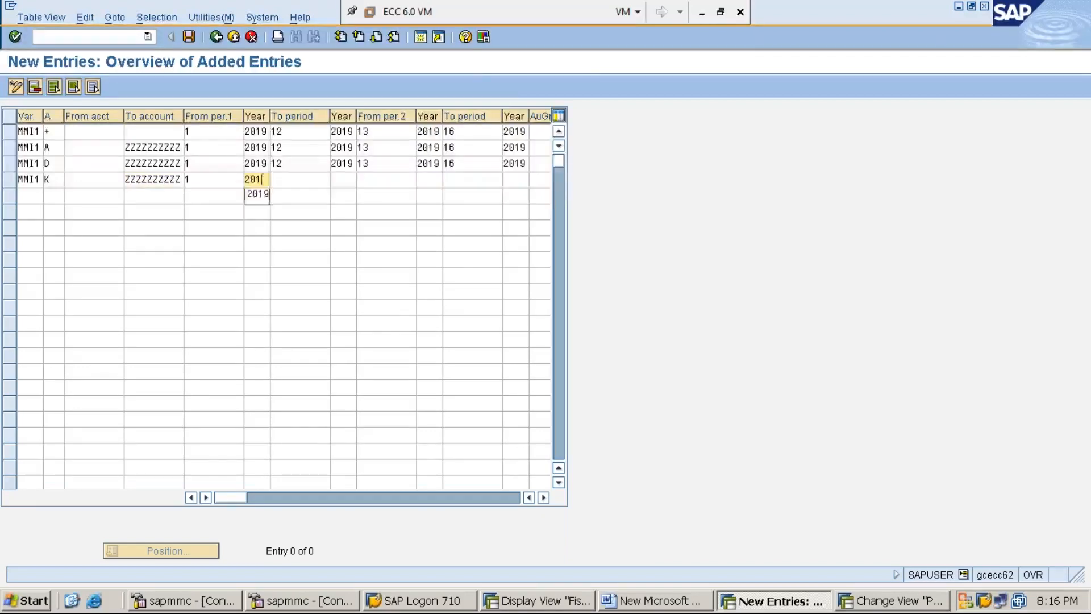
{"action": "key", "text": "Tab"}
{"action": "type", "text": "12"}
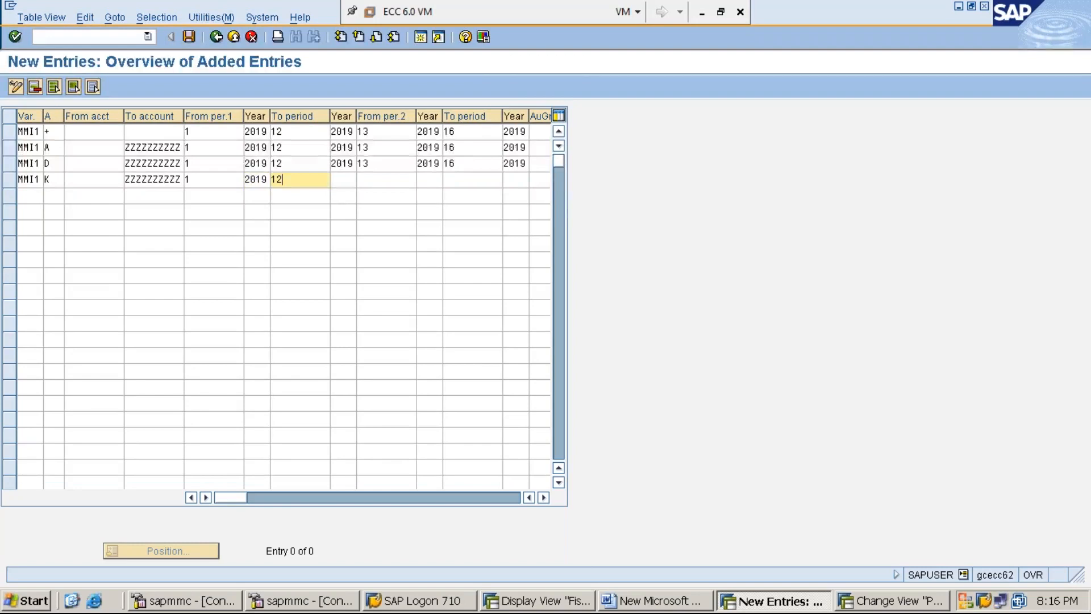
{"action": "key", "text": "Tab"}
{"action": "type", "text": "2019"}
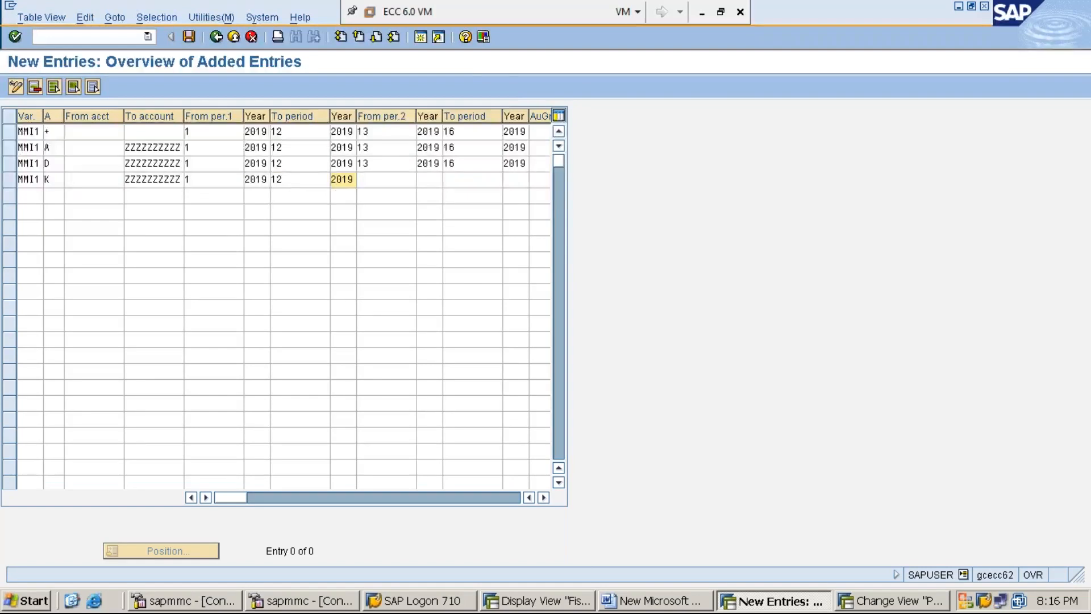
Step: Set the second period interval of the MMI1 K row from period 13, year 2019 to period 16, year 2019
{"action": "key", "text": "Tab"}
{"action": "type", "text": "13"}
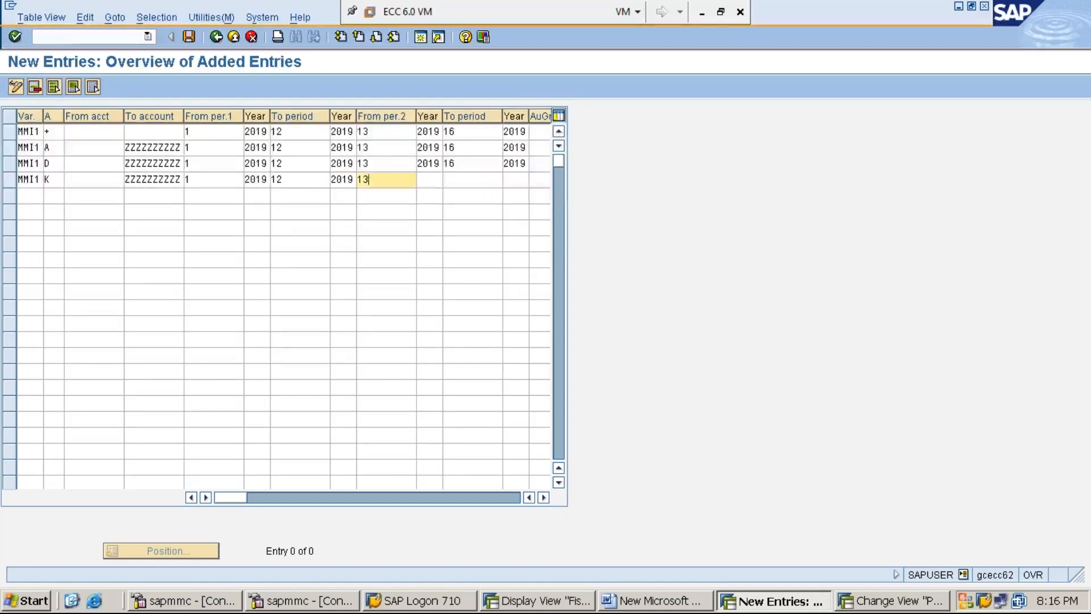
{"action": "key", "text": "Tab"}
{"action": "type", "text": "2019"}
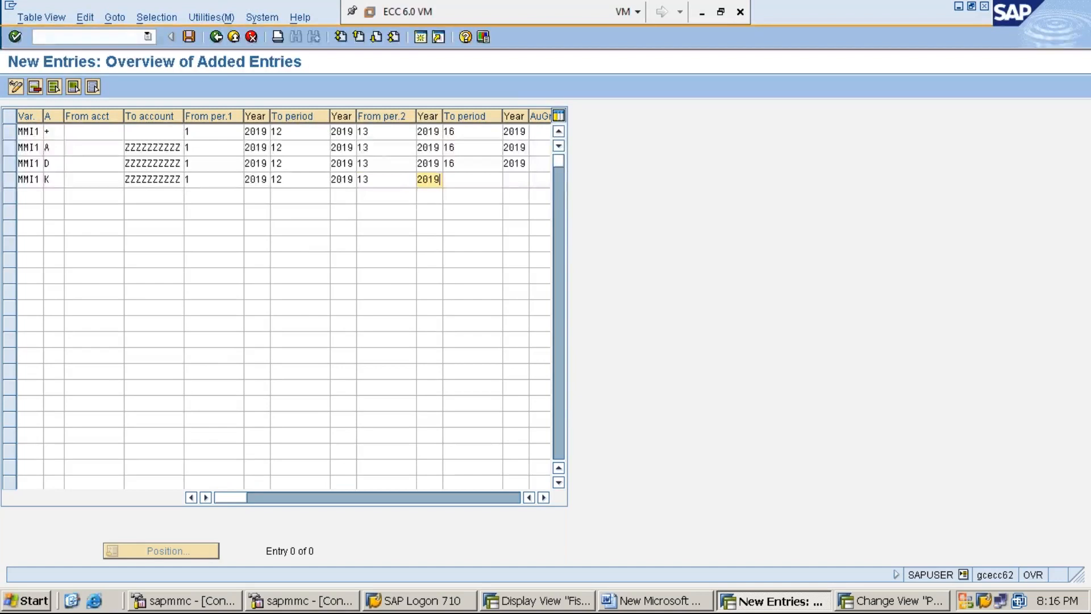
{"action": "key", "text": "Tab"}
{"action": "type", "text": "16"}
{"action": "key", "text": "Tab"}
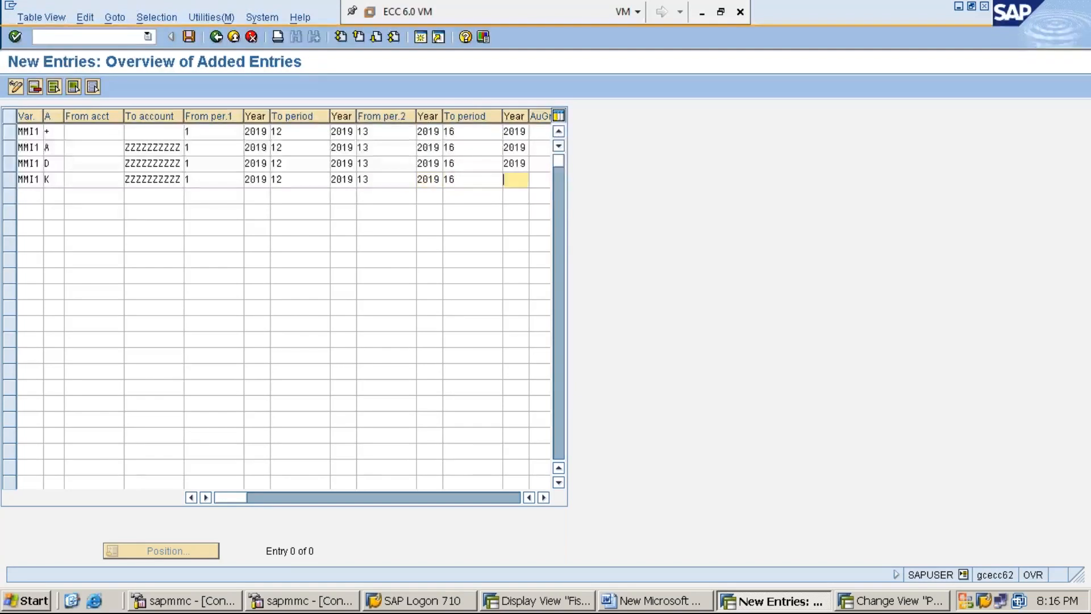
{"action": "type", "text": "2019"}
Step: Add a fifth row for variant MMI1 with account type M (Materials)
{"action": "left_click", "coordinate": [25, 196]}
{"action": "type", "text": "MMI1"}
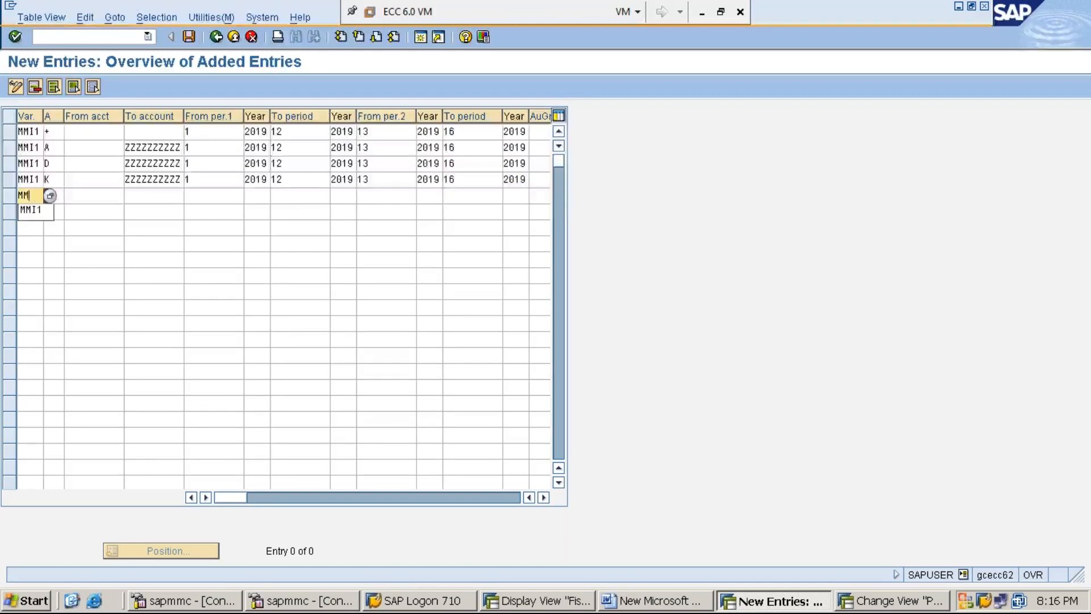
{"action": "key", "text": "Tab"}
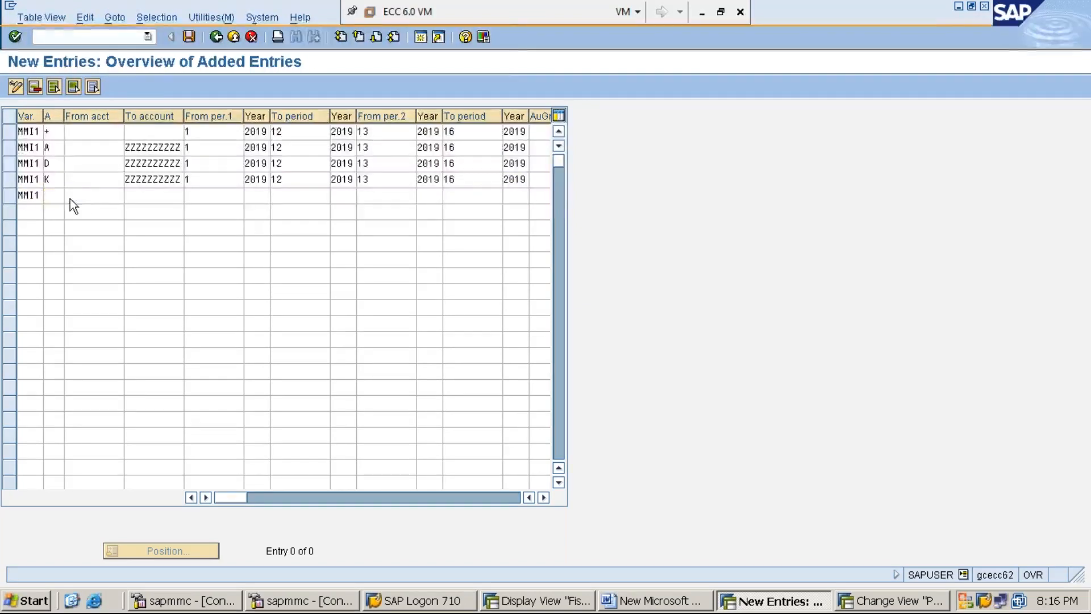
{"action": "left_click", "coordinate": [70, 199]}
{"action": "double_click", "coordinate": [63, 187]}
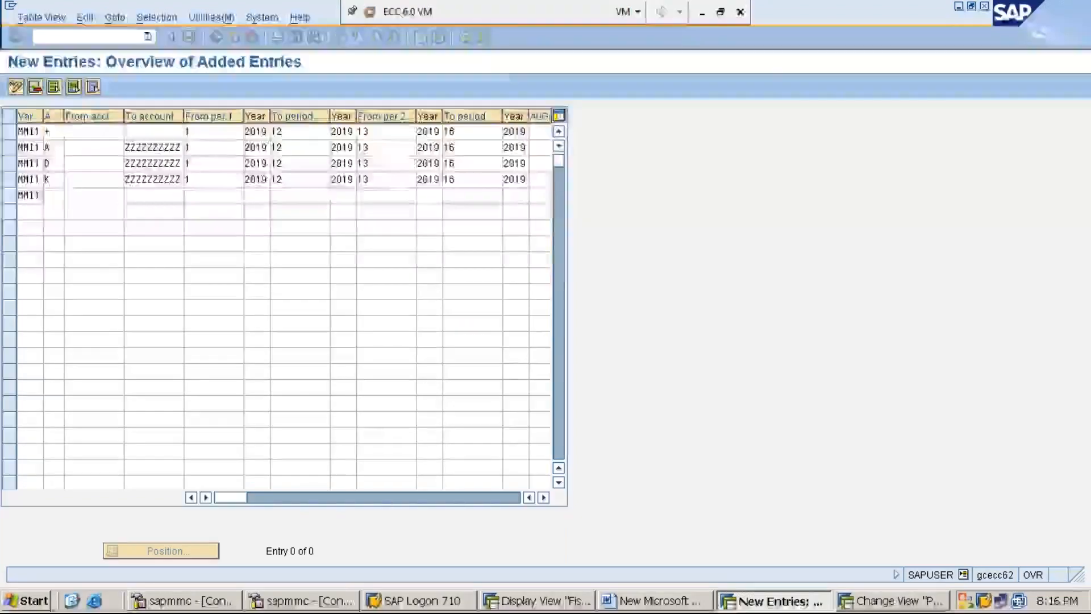
Step: Leave From account blank in the MMI1 M row and set its To account to ZZZZZZZZZZ
{"action": "key", "text": "Tab"}
{"action": "key", "text": "Tab"}
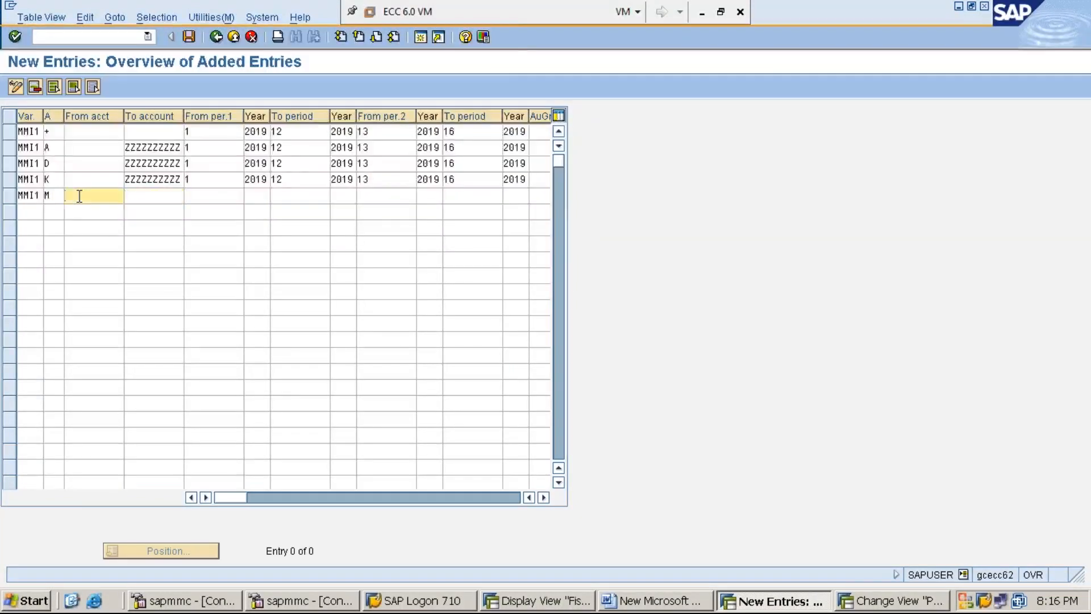
{"action": "type", "text": "ZZZZZZ"}
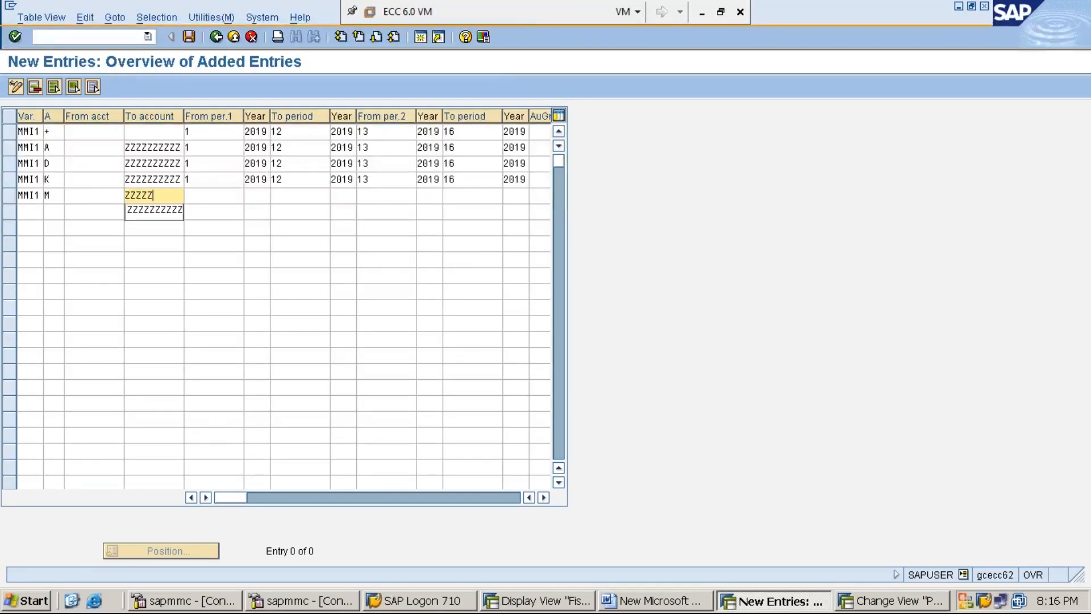
{"action": "type", "text": "ZZZZ"}
{"action": "key", "text": "Tab"}
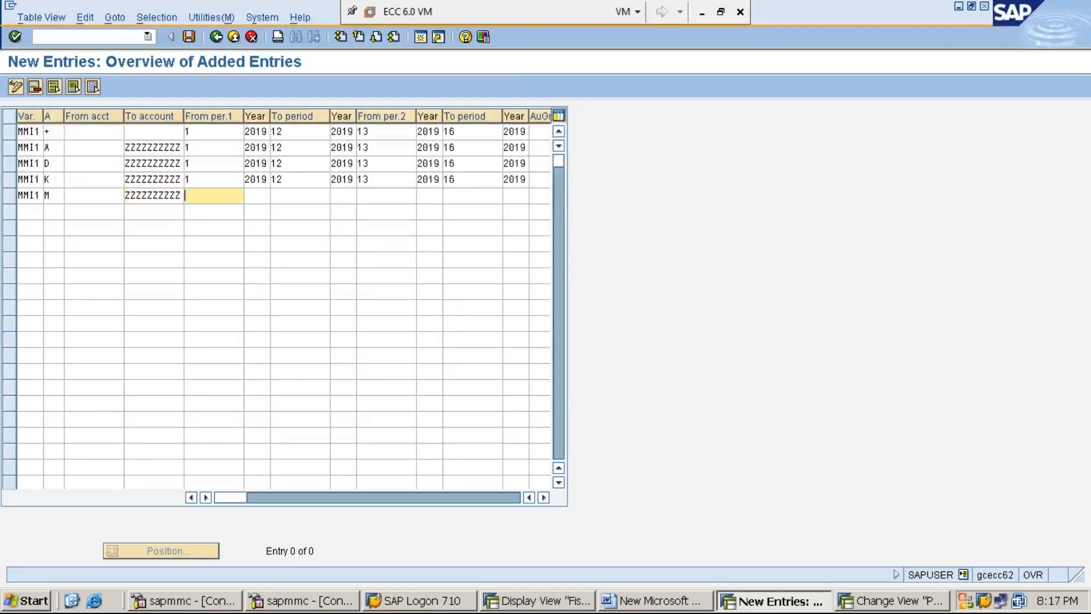
Step: Set the first period interval of the MMI1 M row from period 1, year 2019 to period 12, year 2019
{"action": "type", "text": "1"}
{"action": "key", "text": "Tab"}
{"action": "type", "text": "2019"}
{"action": "key", "text": "Tab"}
{"action": "type", "text": "12"}
{"action": "key", "text": "Tab"}
{"action": "type", "text": "2019"}
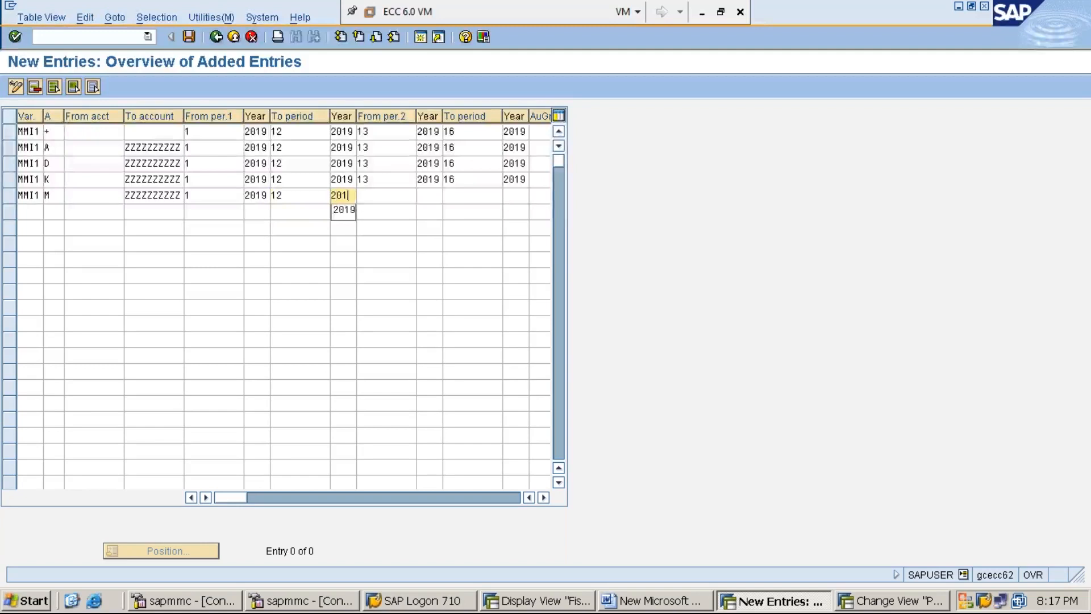
Step: Set the second period interval of the MMI1 M row from period 13, year 2019 to period 16, year 2019
{"action": "key", "text": "Tab"}
{"action": "type", "text": "13"}
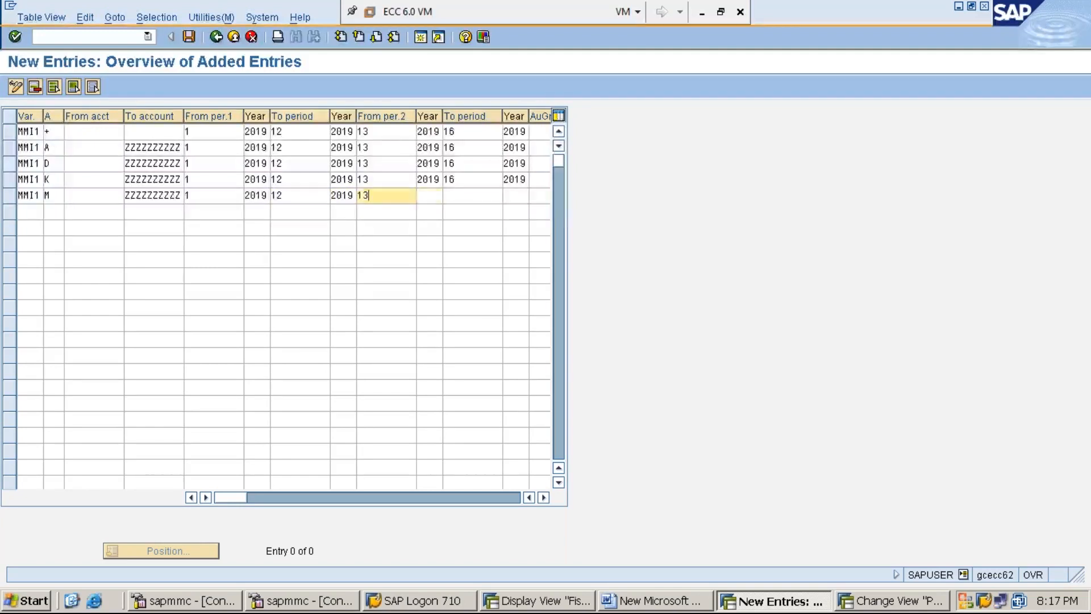
{"action": "key", "text": "Tab"}
{"action": "type", "text": "2019"}
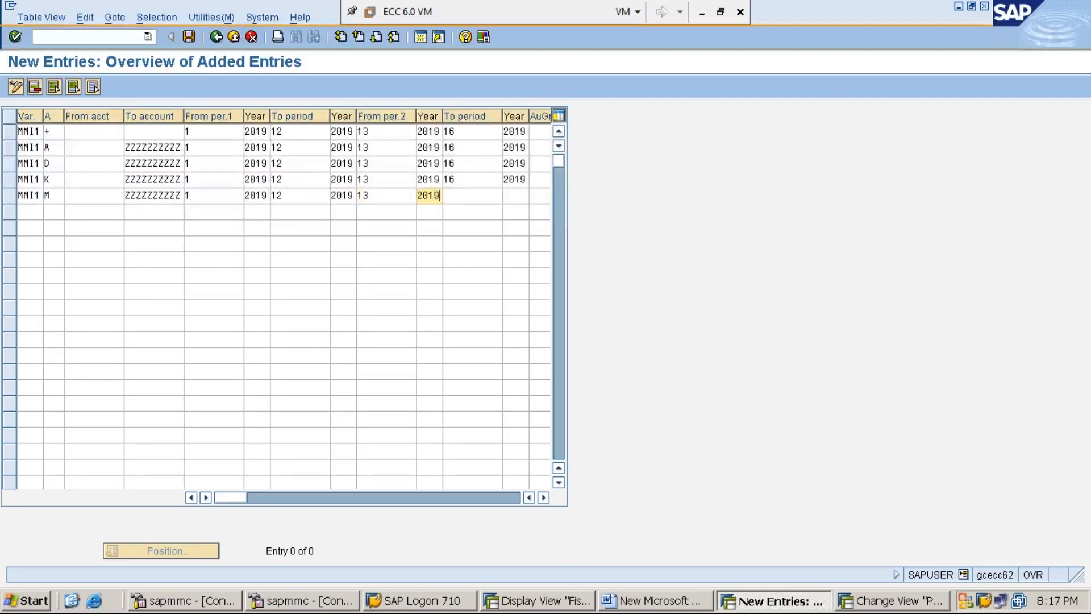
{"action": "key", "text": "Tab"}
{"action": "type", "text": "16"}
{"action": "key", "text": "Tab"}
{"action": "type", "text": "2019"}
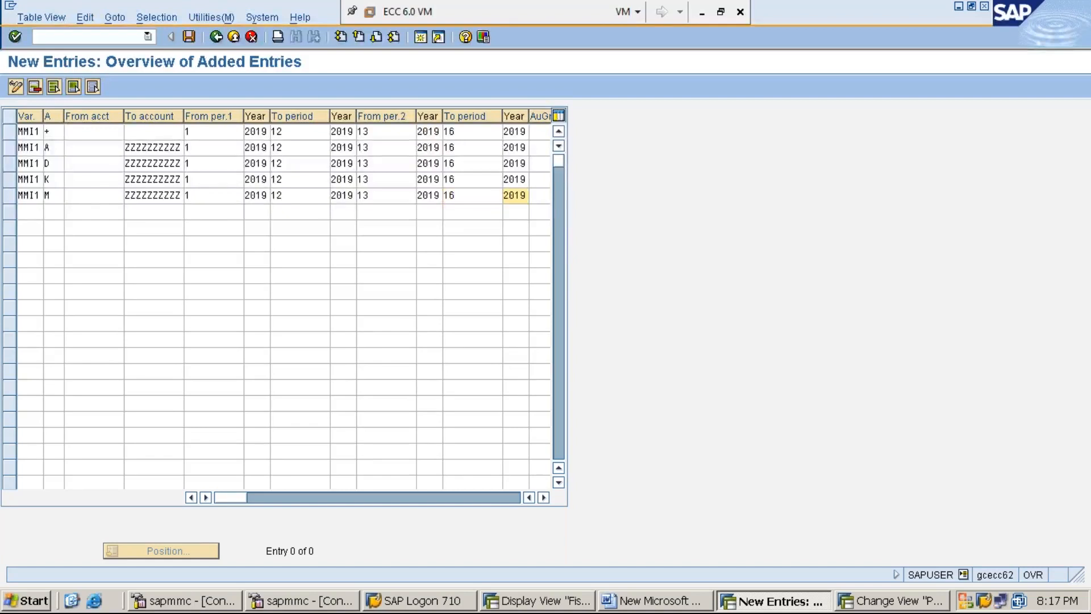
Step: Add a sixth row for variant MMI1 with account type S (G/L accounts)
{"action": "left_click", "coordinate": [35, 212]}
{"action": "type", "text": "MMI1"}
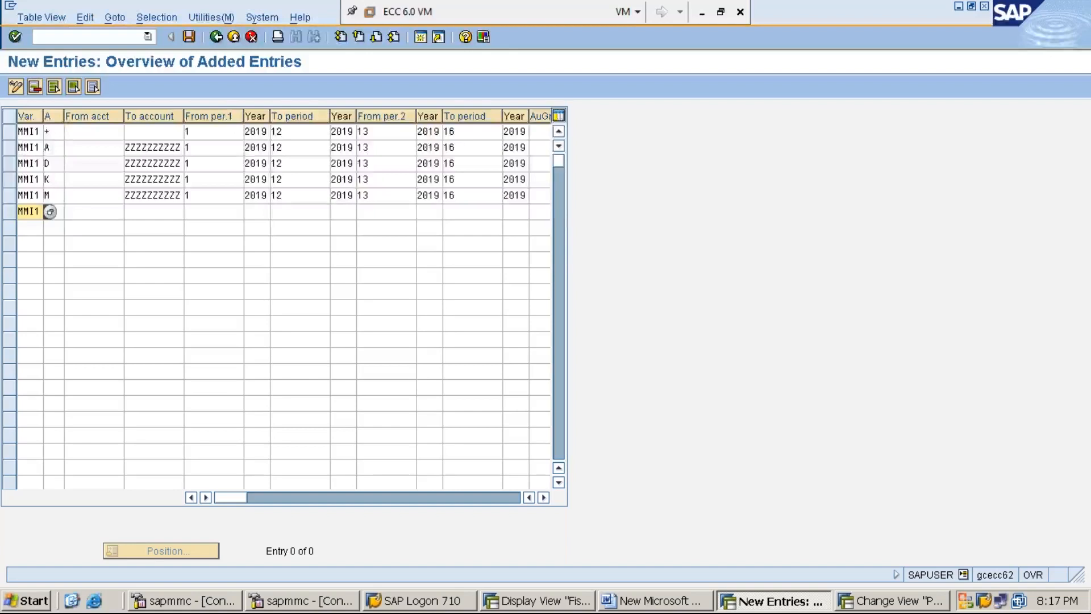
{"action": "key", "text": "Tab"}
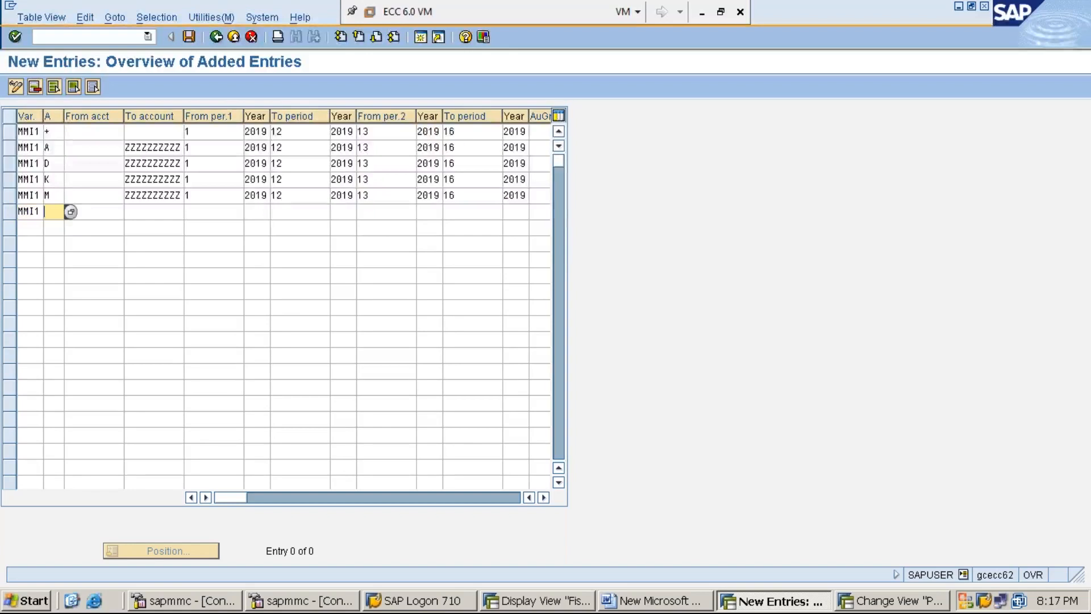
{"action": "left_click", "coordinate": [70, 213]}
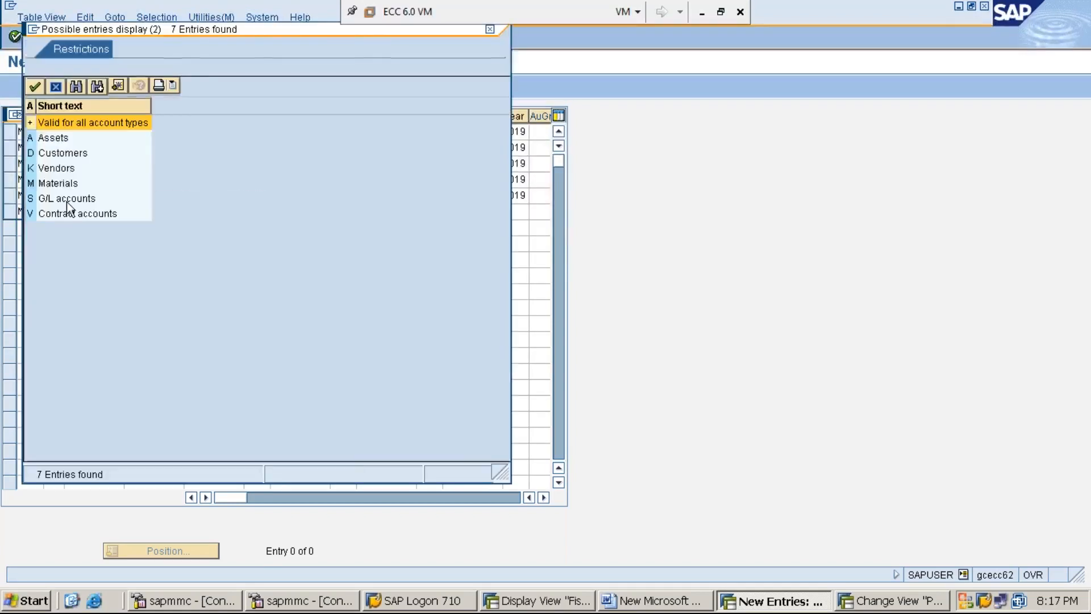
{"action": "left_click", "coordinate": [66, 199]}
{"action": "double_click", "coordinate": [67, 202]}
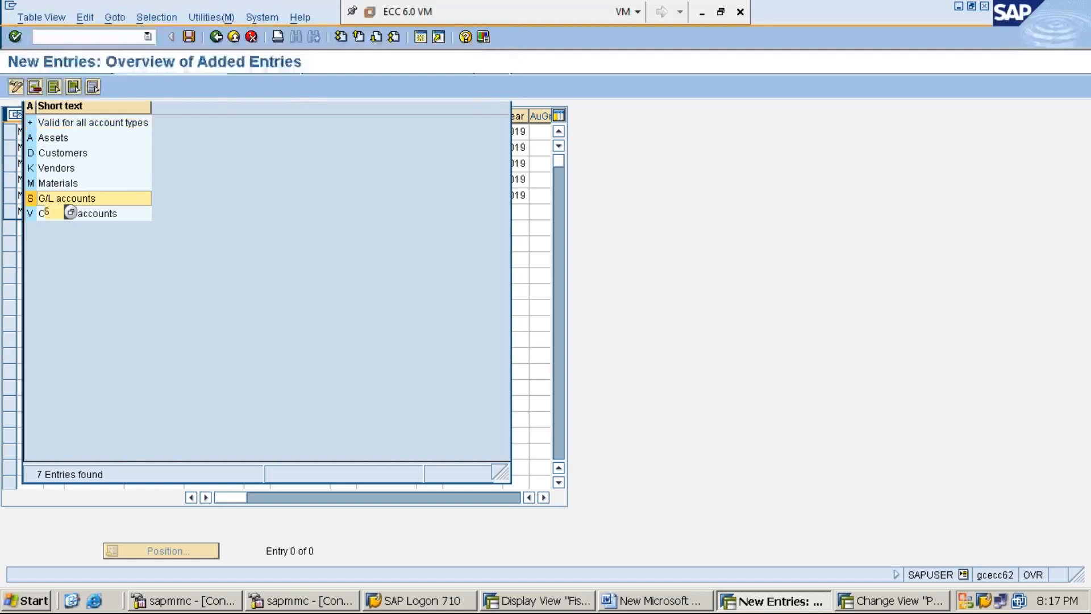
Step: Leave From account blank in the MMI1 S row and set its To account to ZZZZZZZZZZ
{"action": "key", "text": "Tab"}
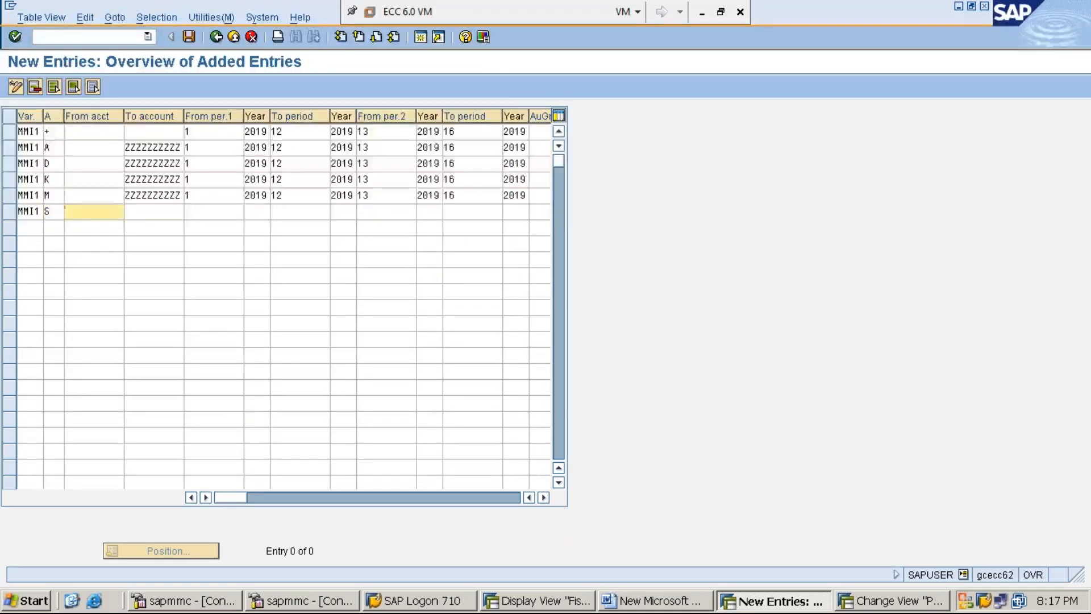
{"action": "key", "text": "Tab"}
{"action": "type", "text": "ZZZZZZZZZZ"}
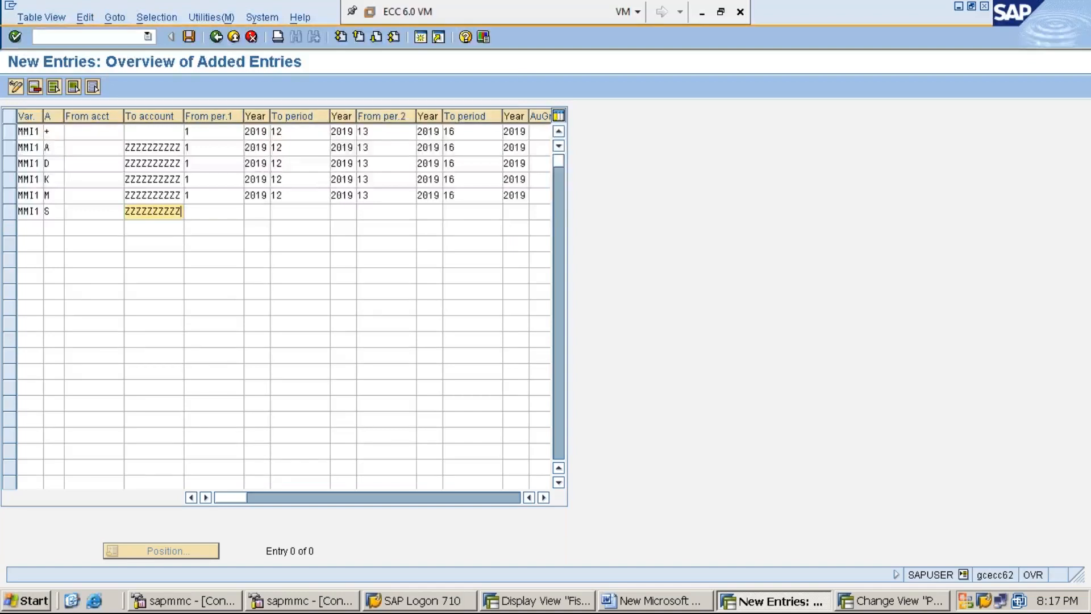
Step: Set the first period interval of the MMI1 S row from period 1, year 2019 to period 12, year 2019
{"action": "key", "text": "Tab"}
{"action": "type", "text": "1"}
{"action": "key", "text": "Tab"}
{"action": "type", "text": "2019"}
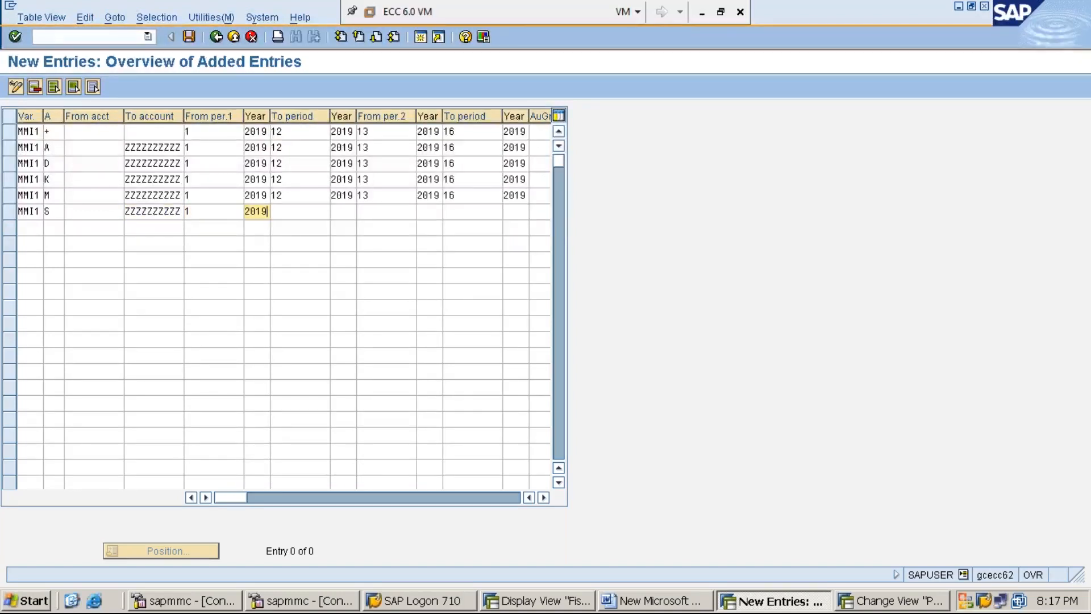
{"action": "key", "text": "Tab"}
{"action": "type", "text": "12"}
{"action": "key", "text": "Tab"}
{"action": "type", "text": "2019"}
Step: Set the second period interval of the MMI1 S row from period 13, year 2019 to period 16, year 2019
{"action": "key", "text": "Tab"}
{"action": "type", "text": "13"}
{"action": "key", "text": "Tab"}
{"action": "type", "text": "2019"}
{"action": "key", "text": "Tab"}
{"action": "type", "text": "16"}
{"action": "key", "text": "Tab"}
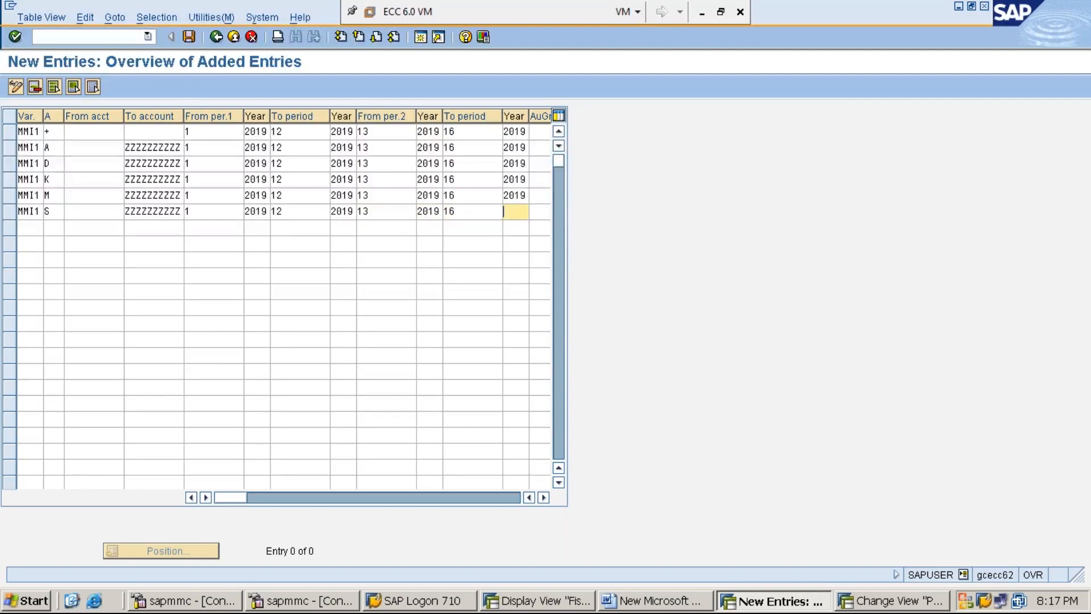
{"action": "type", "text": "2019"}
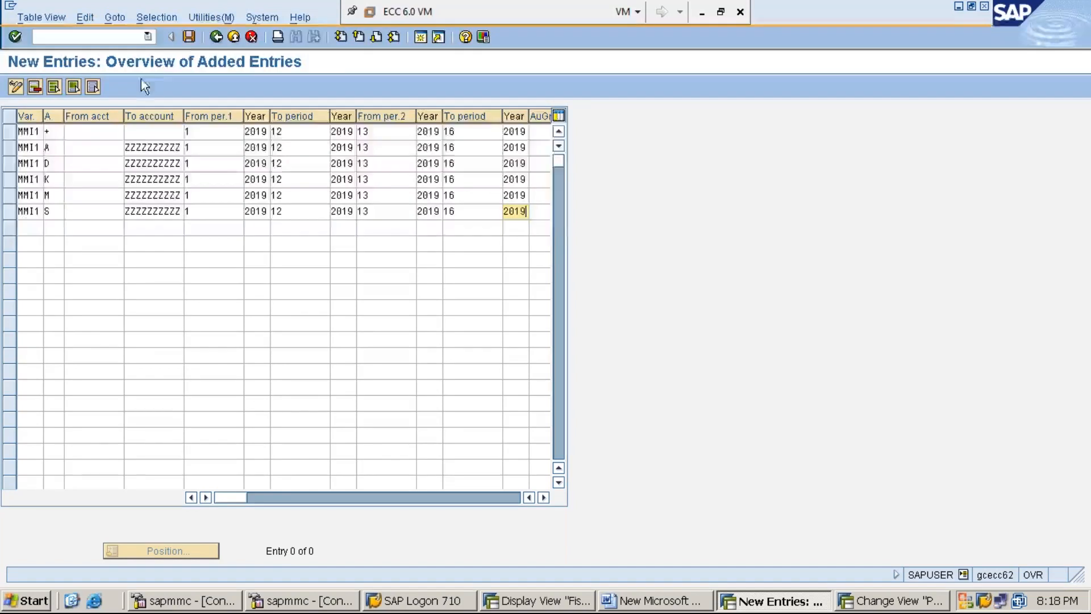
Step: Save the new MMI1 posting period entries under customizing request ECCK900148
{"action": "left_click", "coordinate": [190, 36]}
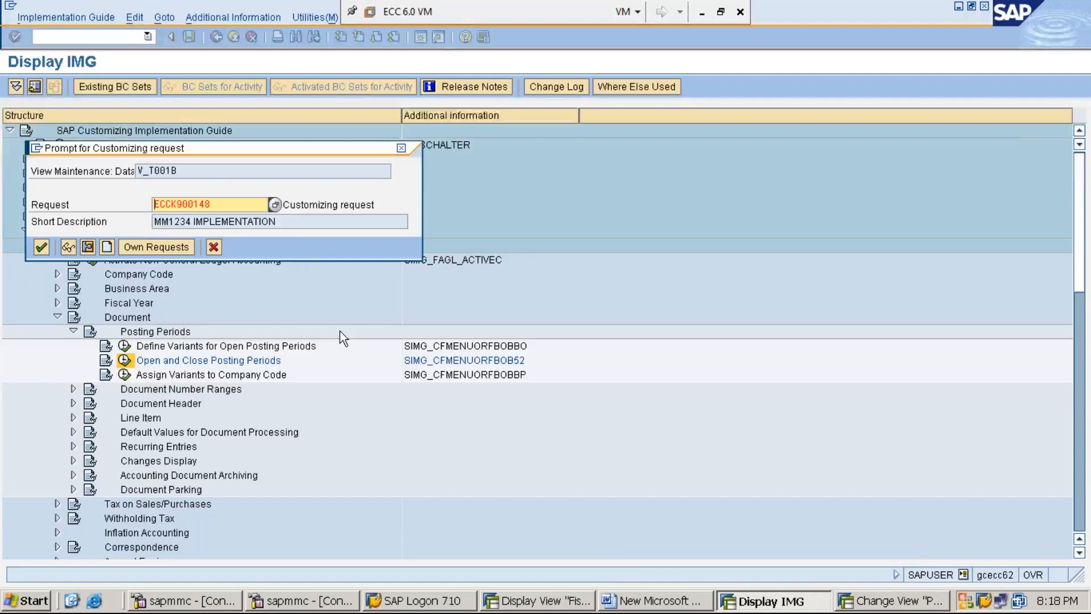
{"action": "key", "text": "Return"}
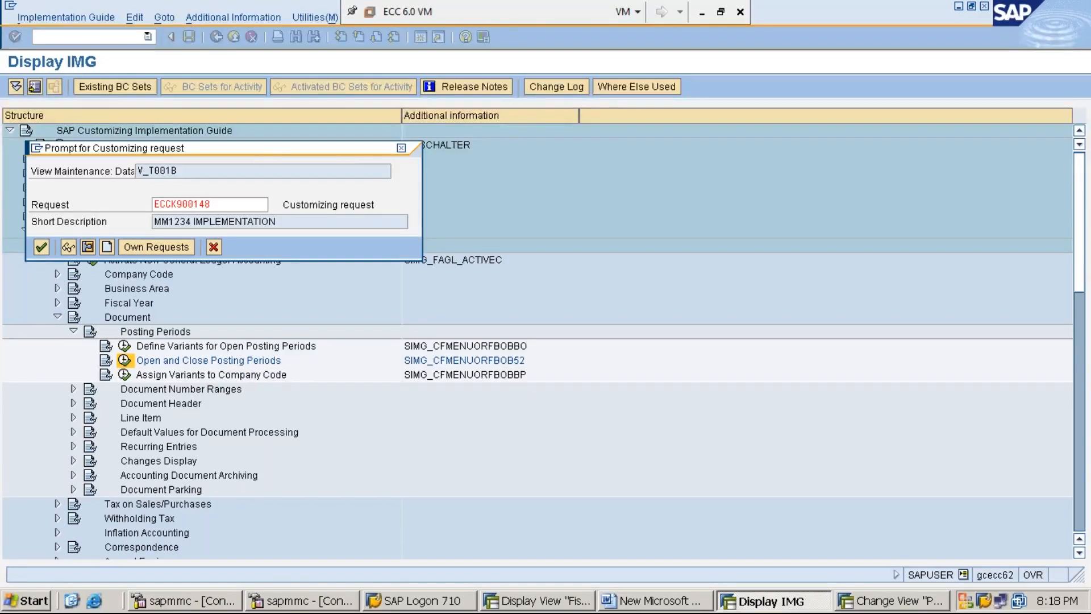
{"action": "key", "text": "Return"}
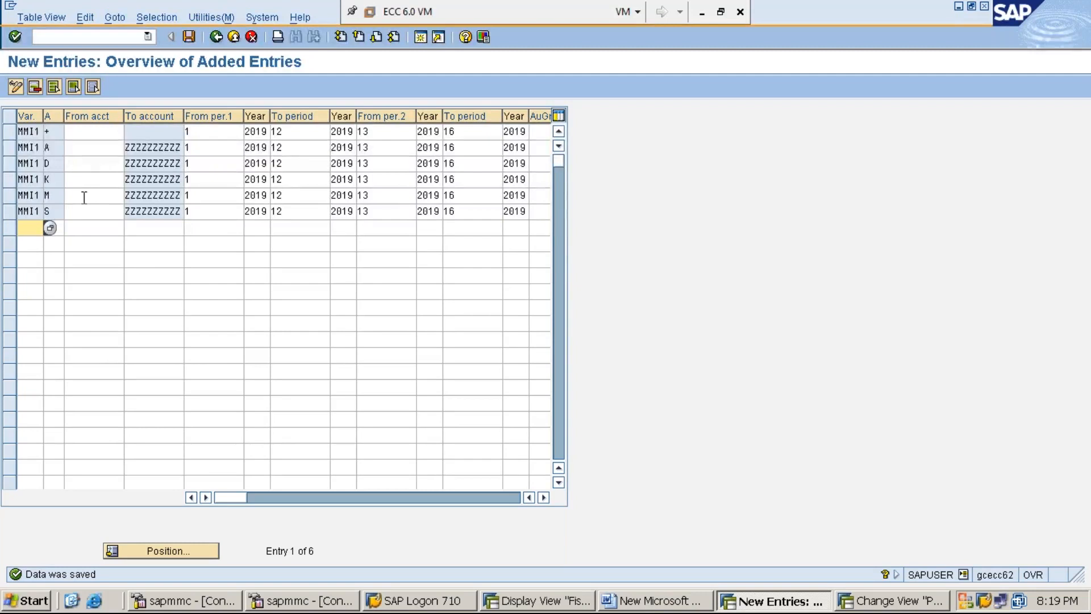
Step: Review the account type and the first interval's starting period in each saved MMI1 row
{"action": "left_click", "coordinate": [57, 149]}
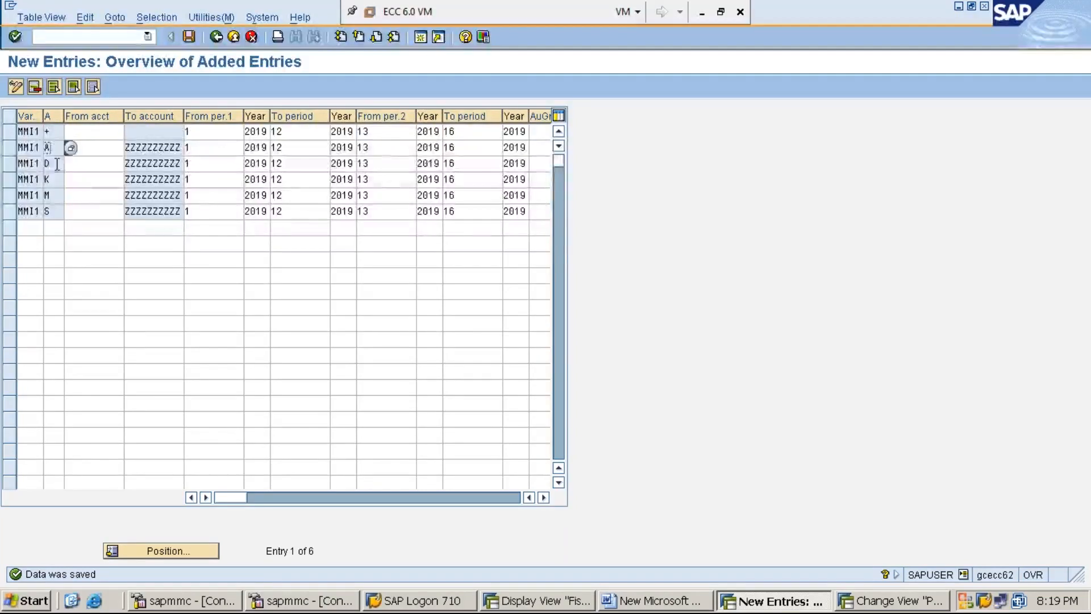
{"action": "left_click", "coordinate": [56, 164]}
{"action": "left_click", "coordinate": [58, 179]}
{"action": "left_click", "coordinate": [58, 196]}
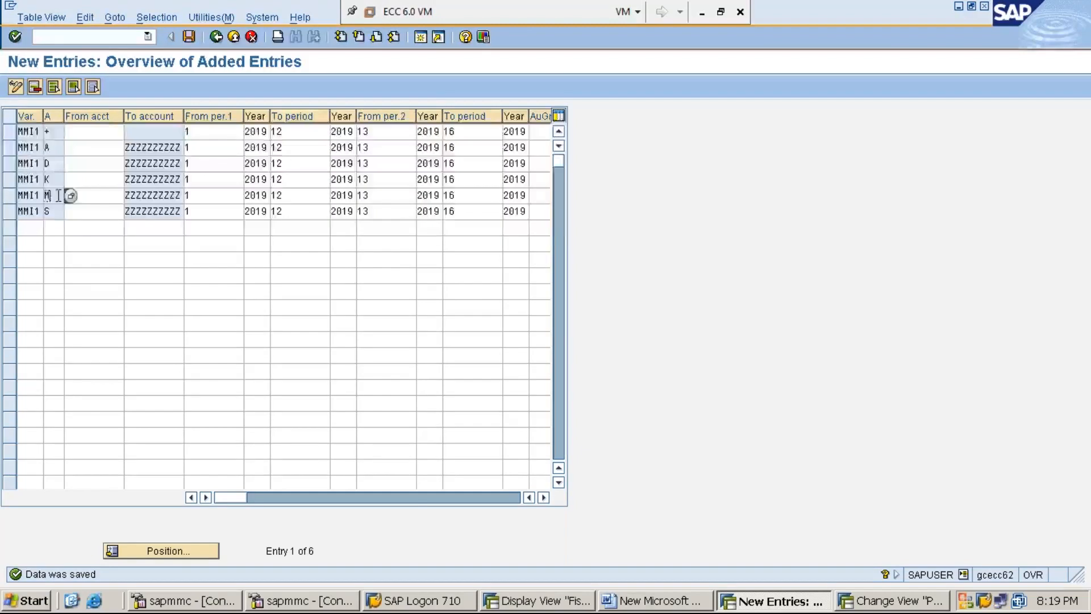
{"action": "left_click", "coordinate": [60, 212]}
{"action": "left_click", "coordinate": [210, 132]}
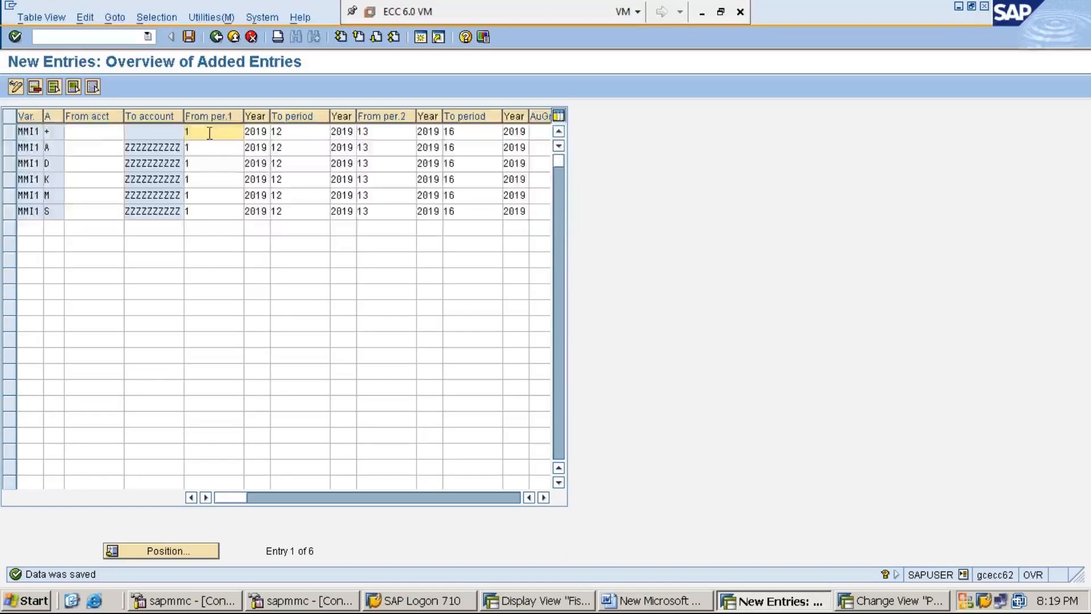
{"action": "key", "text": "Down"}
{"action": "key", "text": "Down"}
{"action": "key", "text": "Down"}
{"action": "key", "text": "Down"}
{"action": "key", "text": "Down"}
{"action": "key", "text": "Down"}
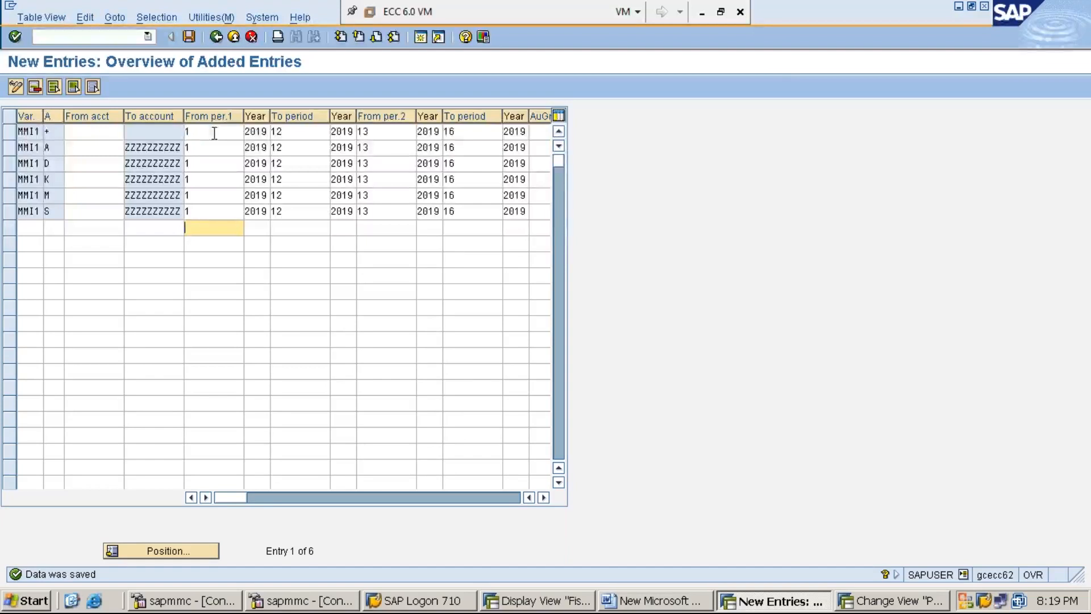
Step: Examine the first interval's start period, end period and years in the + row, and compare the end periods across the MMI1 rows
{"action": "left_click", "coordinate": [254, 131]}
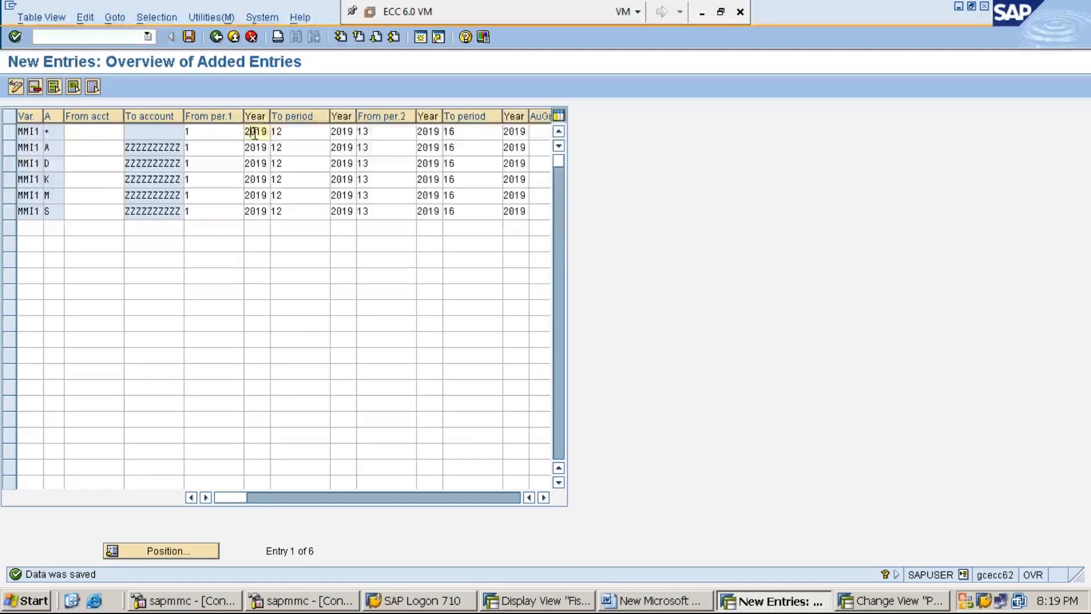
{"action": "left_click", "coordinate": [292, 131]}
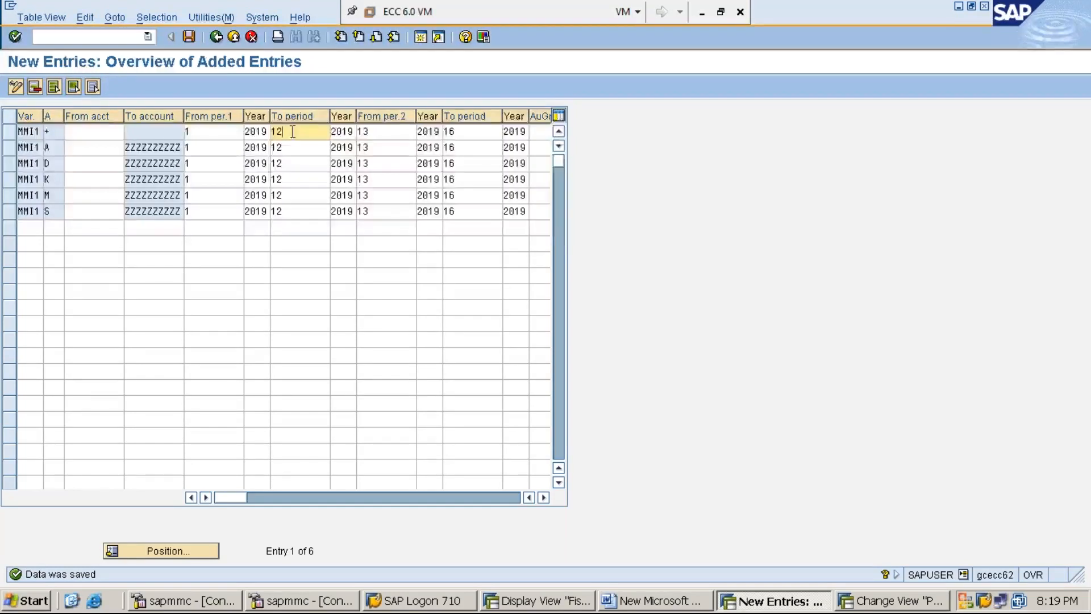
{"action": "left_click", "coordinate": [345, 130]}
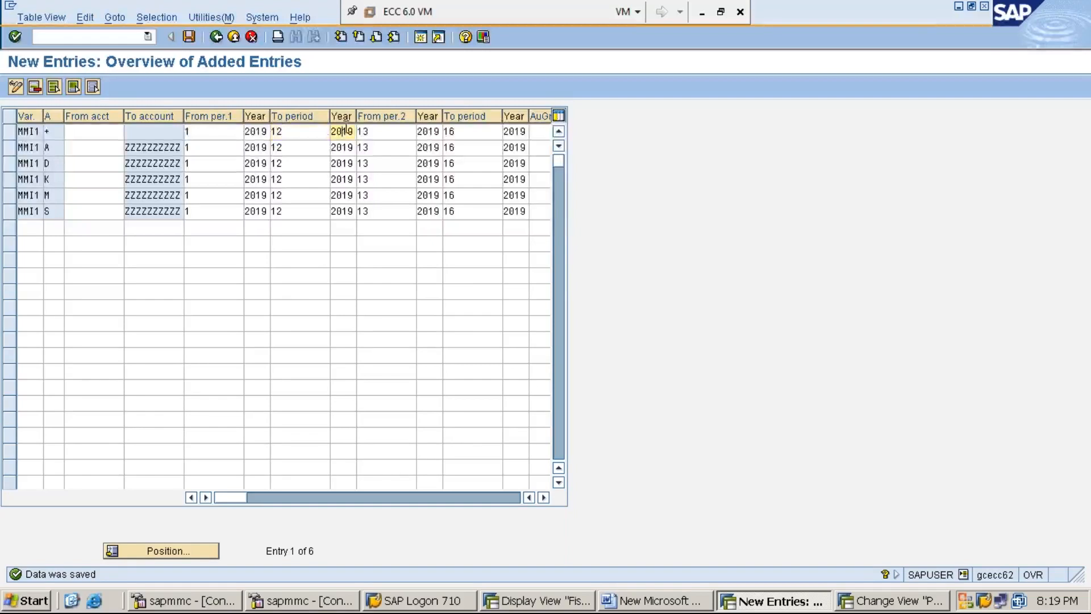
{"action": "left_click", "coordinate": [208, 131]}
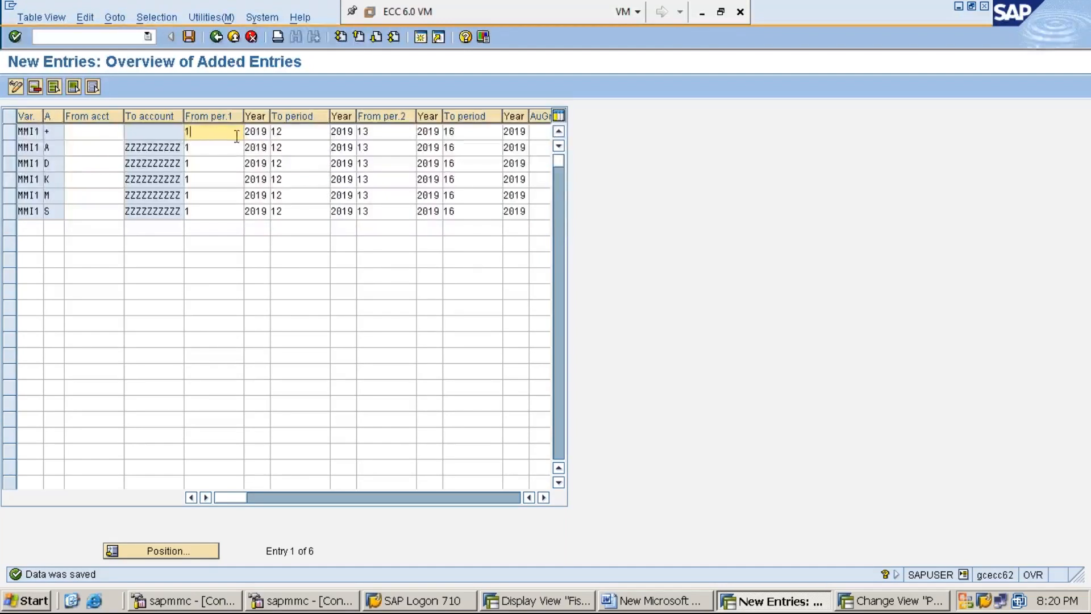
{"action": "left_click", "coordinate": [298, 132]}
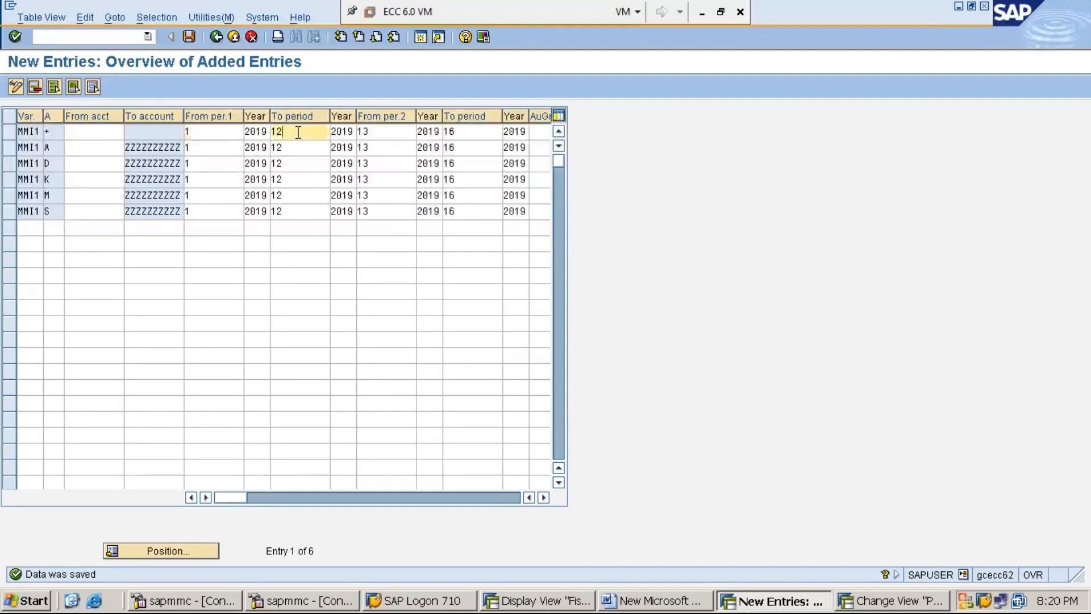
{"action": "key", "text": "Down"}
{"action": "key", "text": "Down"}
{"action": "key", "text": "Down"}
{"action": "key", "text": "Down"}
{"action": "key", "text": "Down"}
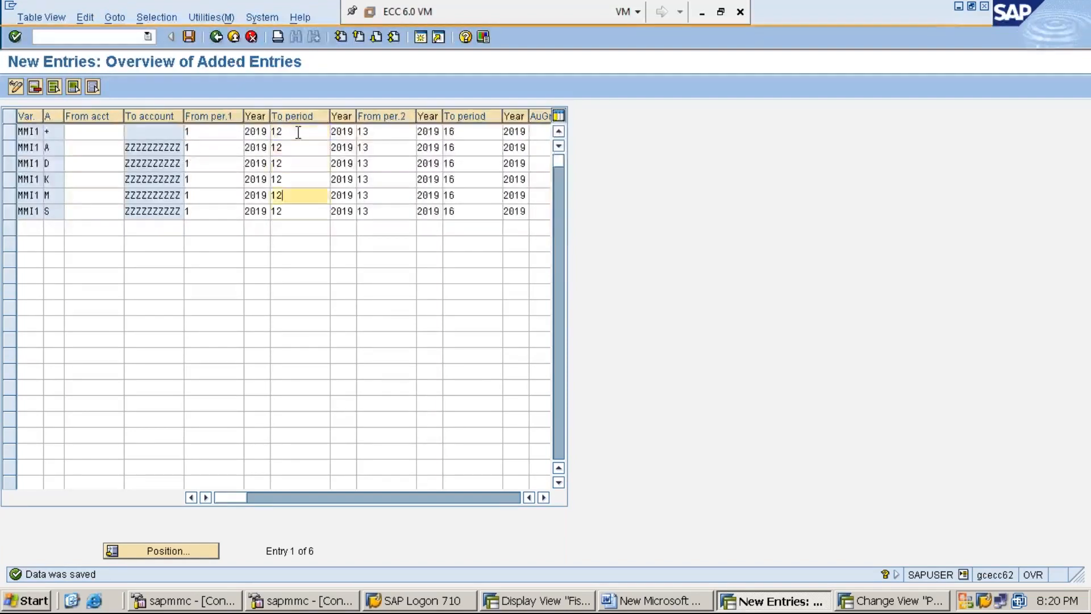
{"action": "key", "text": "Up"}
{"action": "key", "text": "Up"}
{"action": "key", "text": "Up"}
{"action": "key", "text": "Up"}
{"action": "key", "text": "Up"}
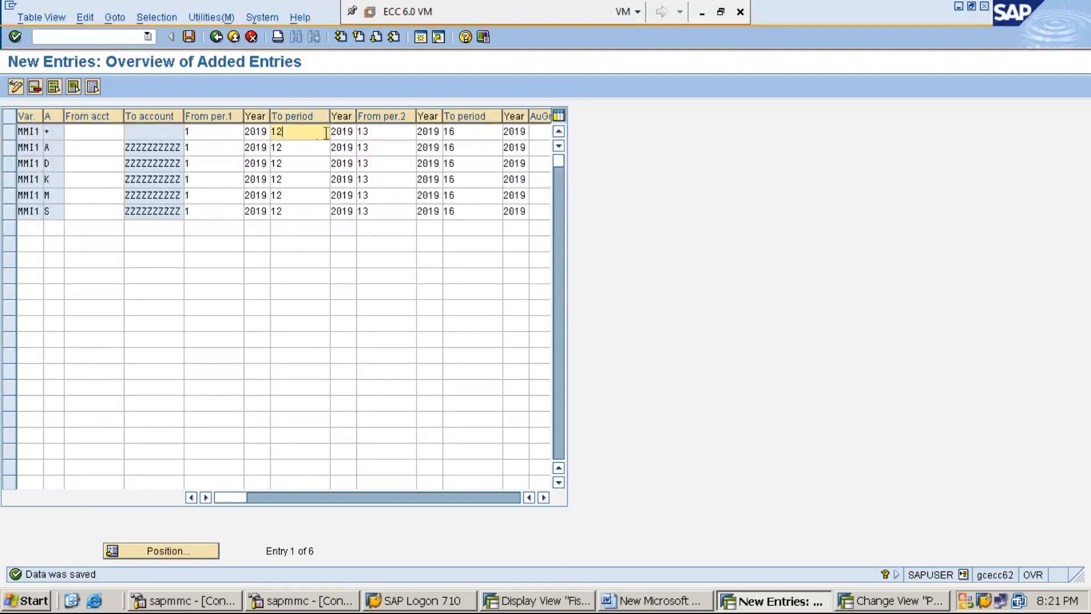
{"action": "left_click", "coordinate": [343, 131]}
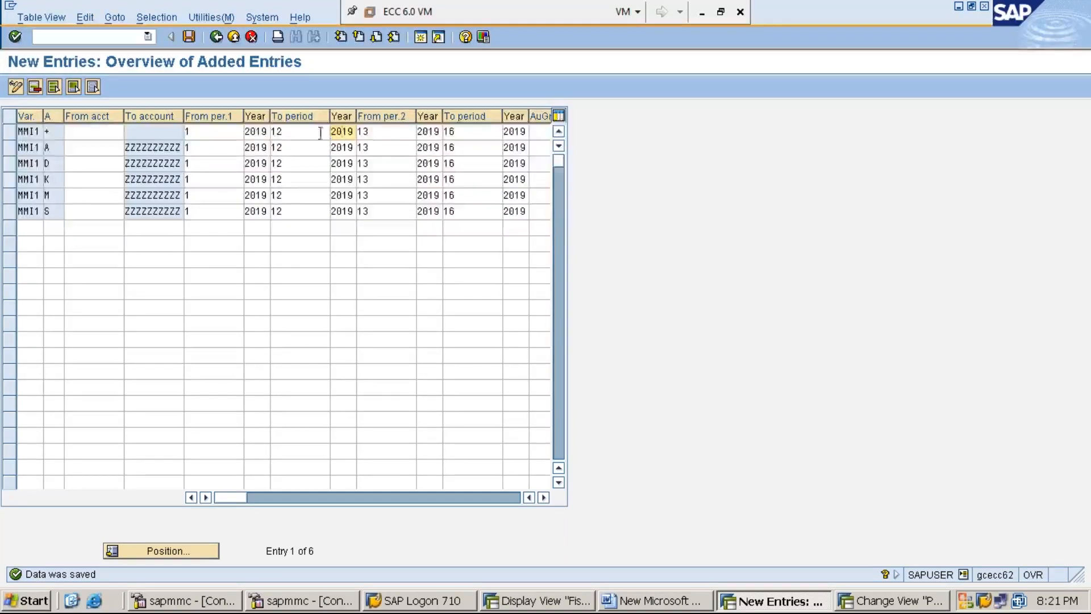
{"action": "left_click", "coordinate": [300, 133]}
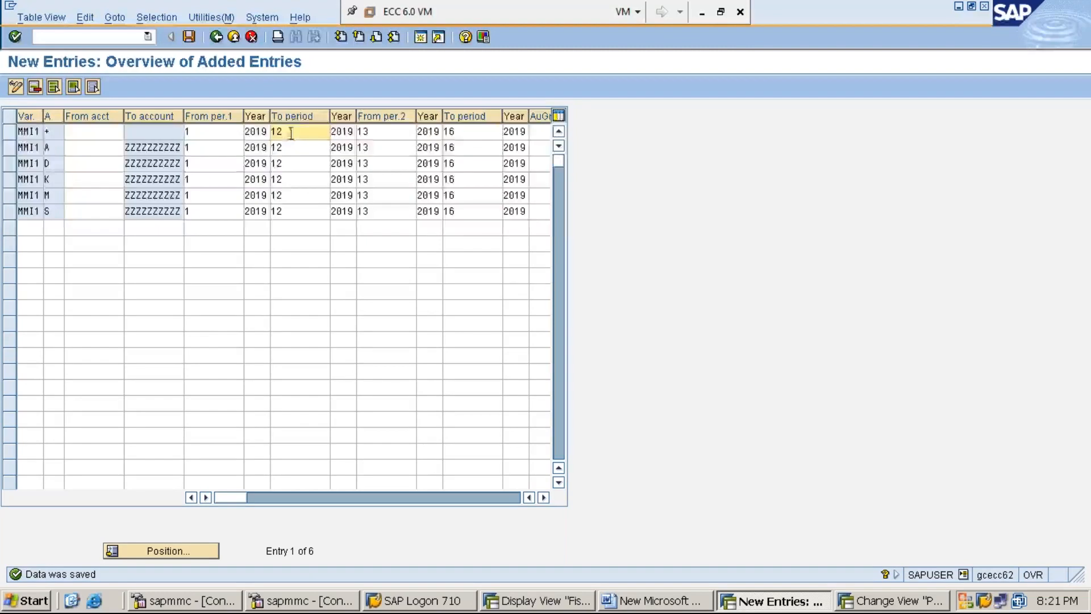
{"action": "left_click", "coordinate": [342, 132]}
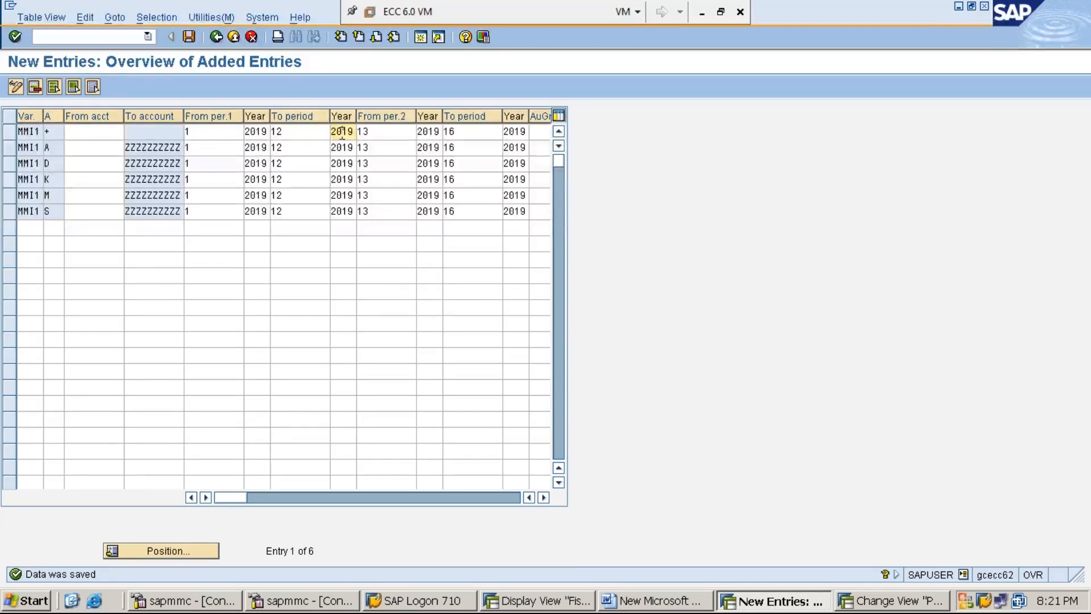
{"action": "left_click", "coordinate": [208, 135]}
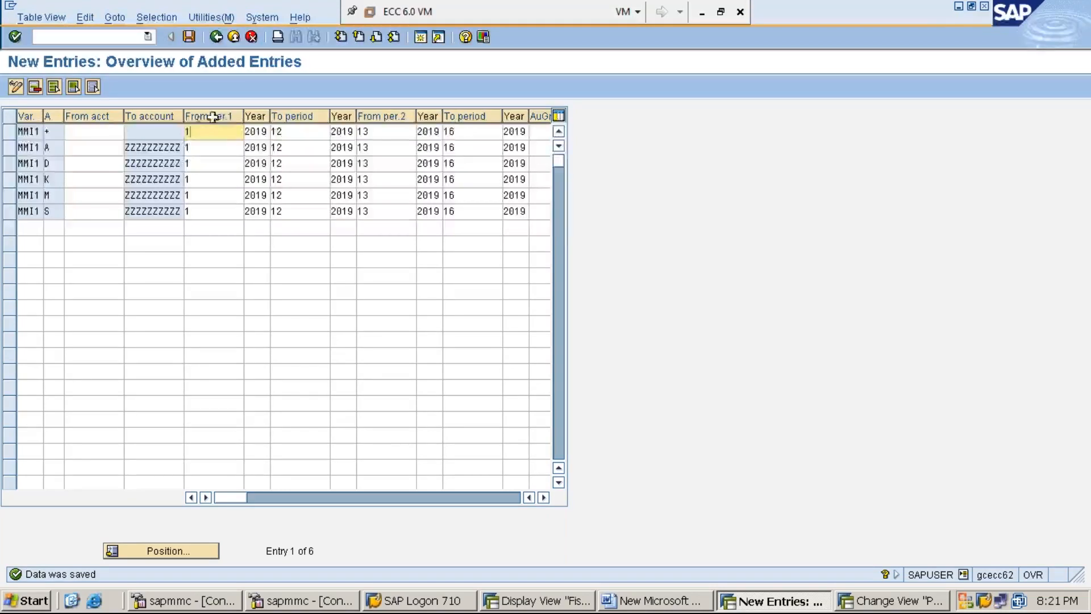
{"action": "left_click", "coordinate": [295, 135]}
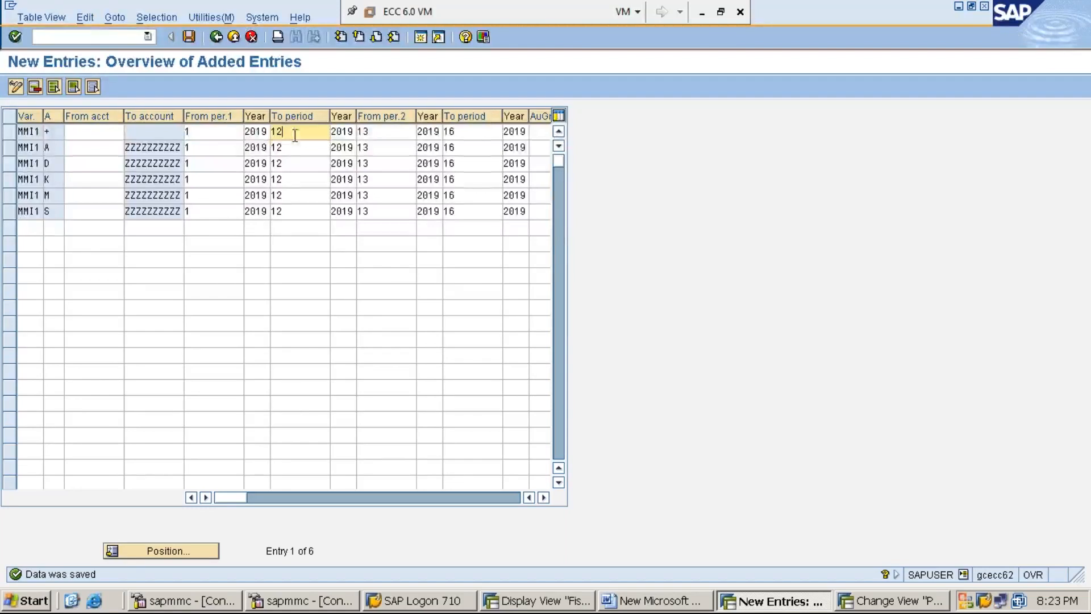
Step: Set the first interval of the MMI1 + row to run from period 2 to period 2
{"action": "left_click", "coordinate": [211, 133]}
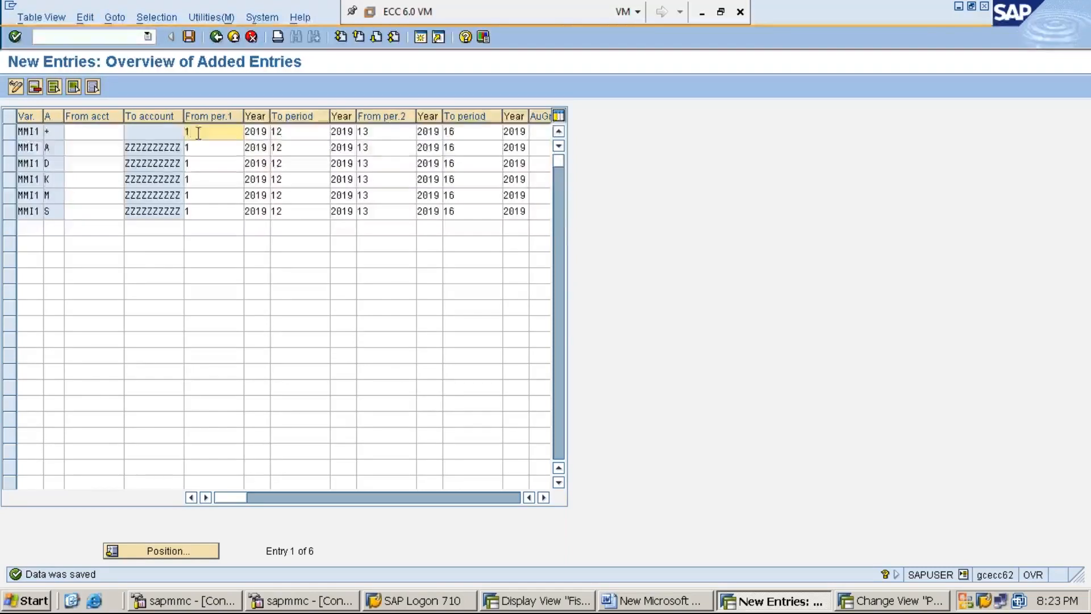
{"action": "left_click", "coordinate": [289, 134]}
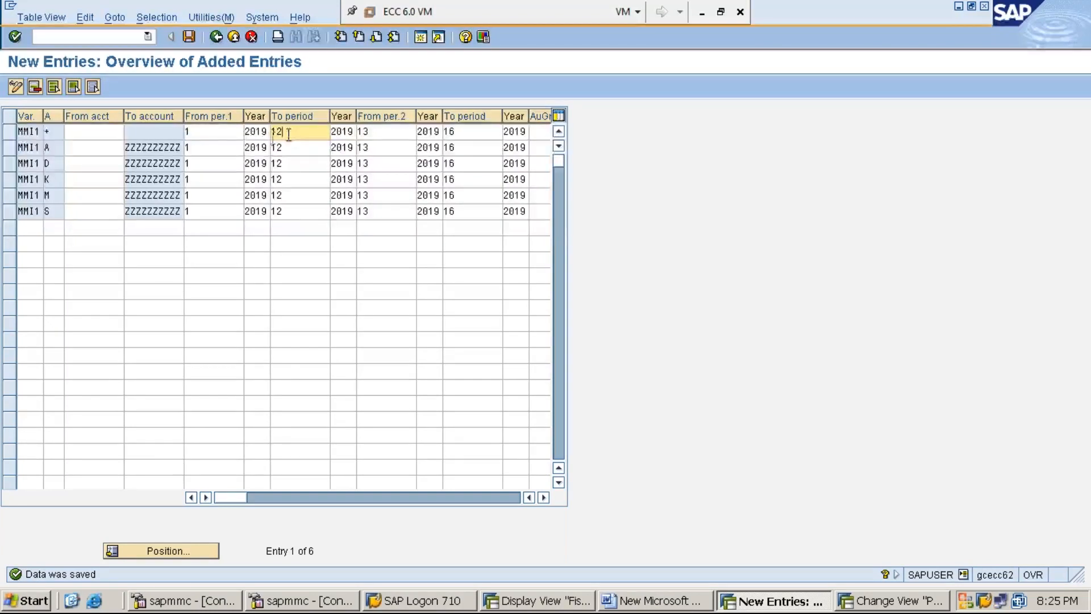
{"action": "left_click", "coordinate": [208, 132]}
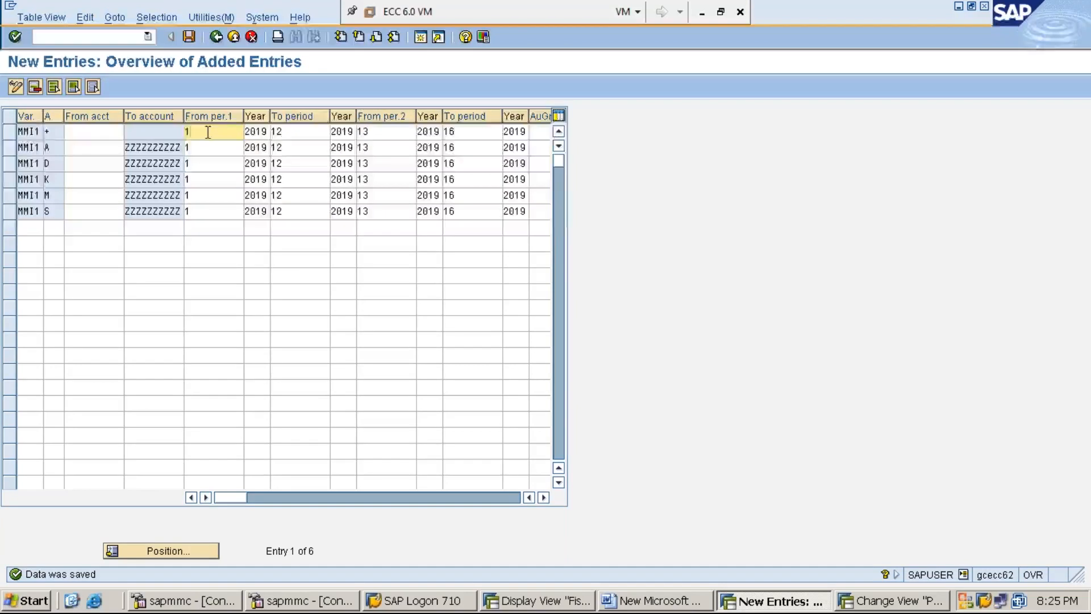
{"action": "key", "text": "BackSpace"}
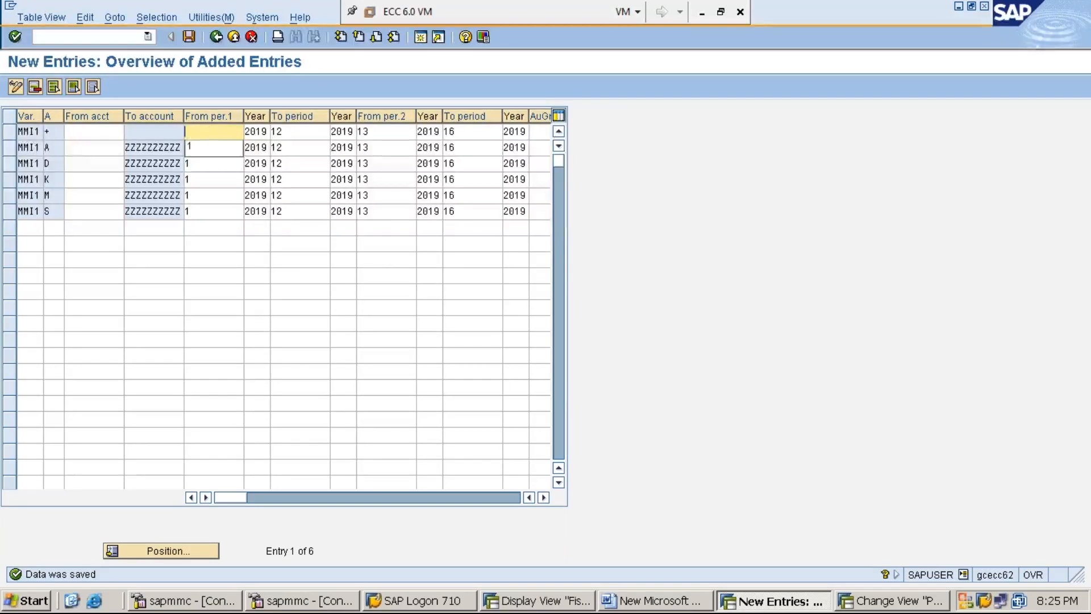
{"action": "type", "text": "2"}
{"action": "key", "text": "Tab"}
{"action": "key", "text": "Tab"}
{"action": "key", "text": "BackSpace"}
{"action": "key", "text": "BackSpace"}
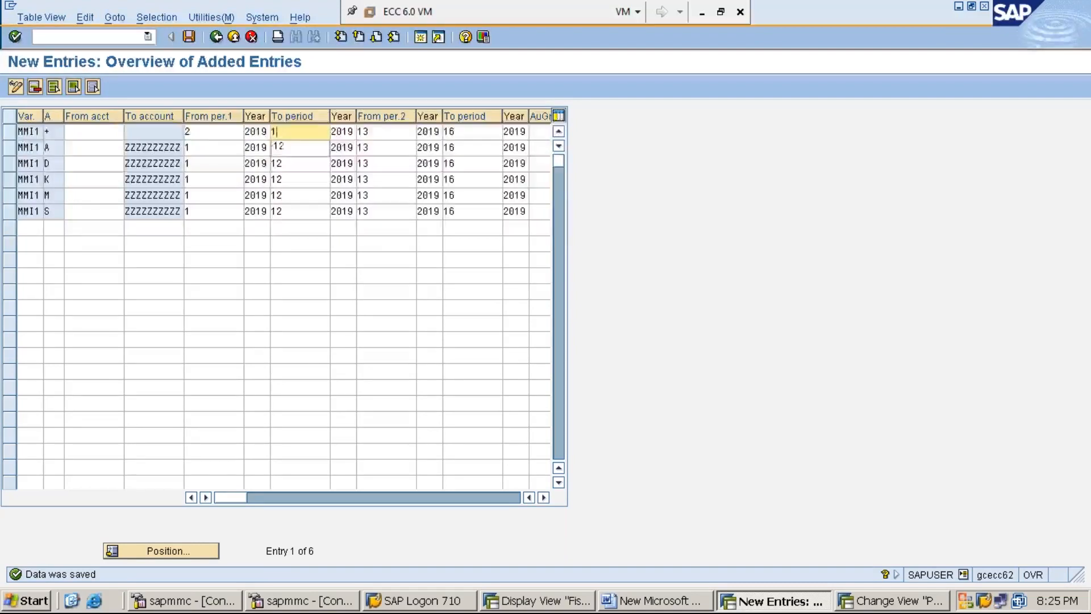
{"action": "type", "text": "2"}
Step: Set the first interval of the MMI1 A row to run from period 2 to period 2
{"action": "left_click", "coordinate": [208, 148]}
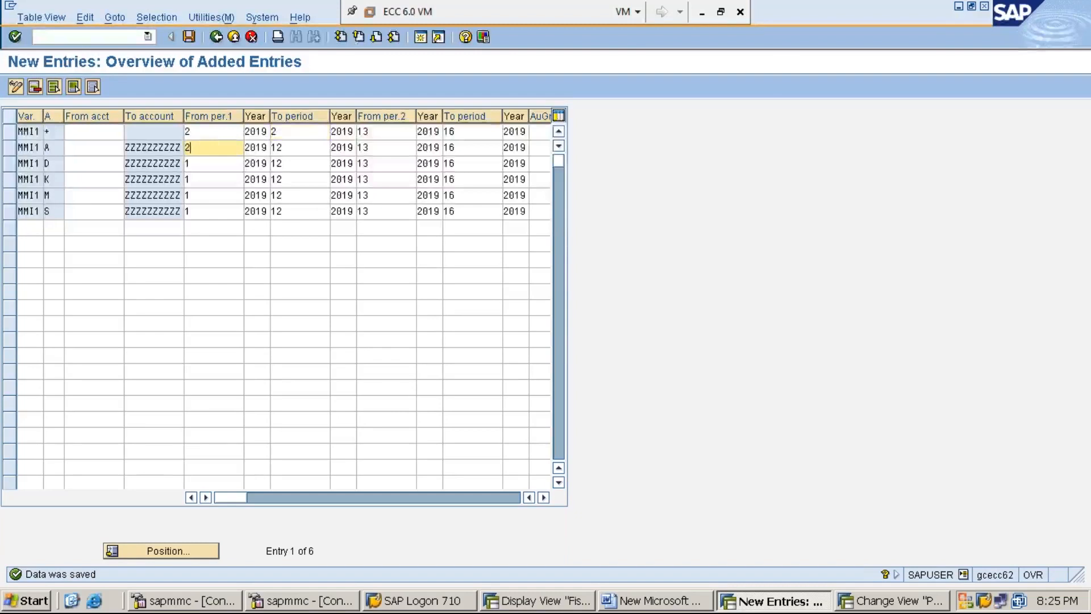
{"action": "key", "text": "BackSpace"}
{"action": "type", "text": "2"}
{"action": "key", "text": "Tab"}
{"action": "key", "text": "Tab"}
{"action": "key", "text": "BackSpace"}
{"action": "key", "text": "BackSpace"}
{"action": "type", "text": "2"}
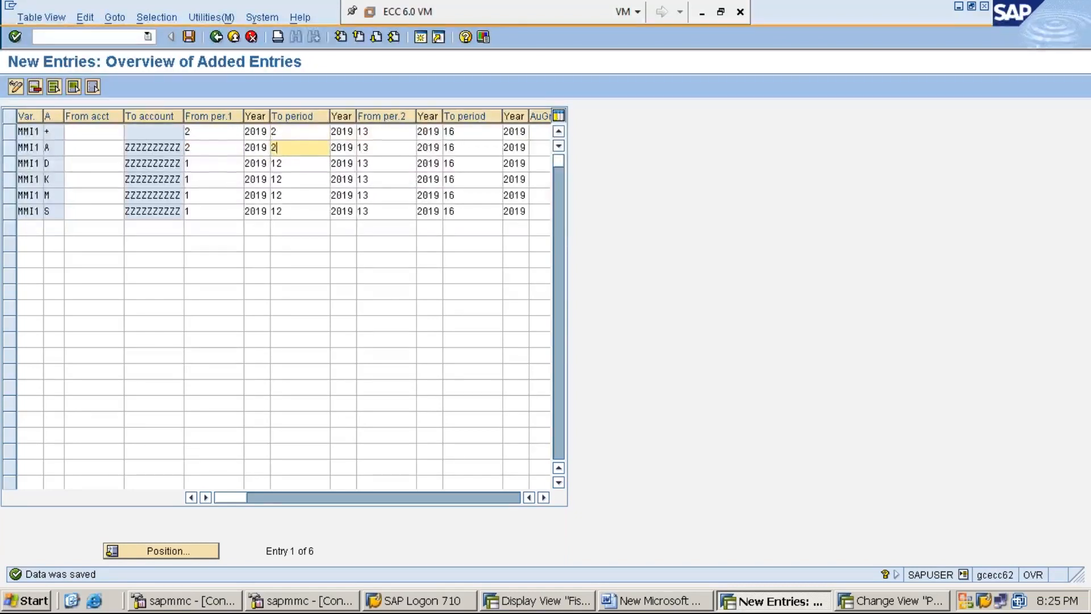
Step: Set the first interval of the MMI1 D row to run from period 2 to period 2
{"action": "left_click", "coordinate": [210, 163]}
{"action": "key", "text": "BackSpace"}
{"action": "type", "text": "2"}
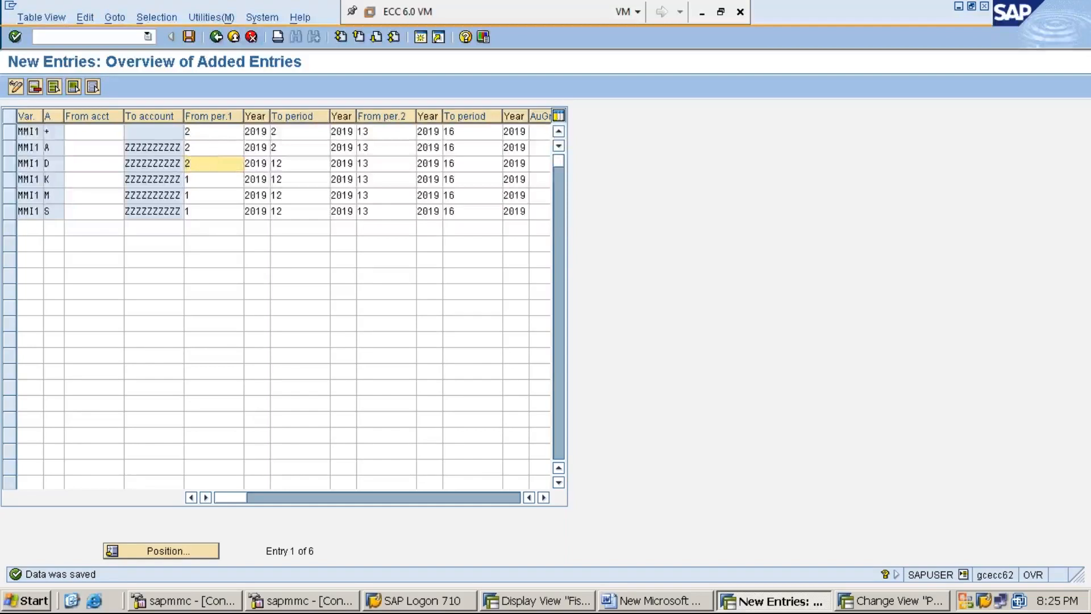
{"action": "key", "text": "Tab"}
{"action": "key", "text": "Tab"}
{"action": "key", "text": "BackSpace"}
{"action": "key", "text": "BackSpace"}
{"action": "type", "text": "2"}
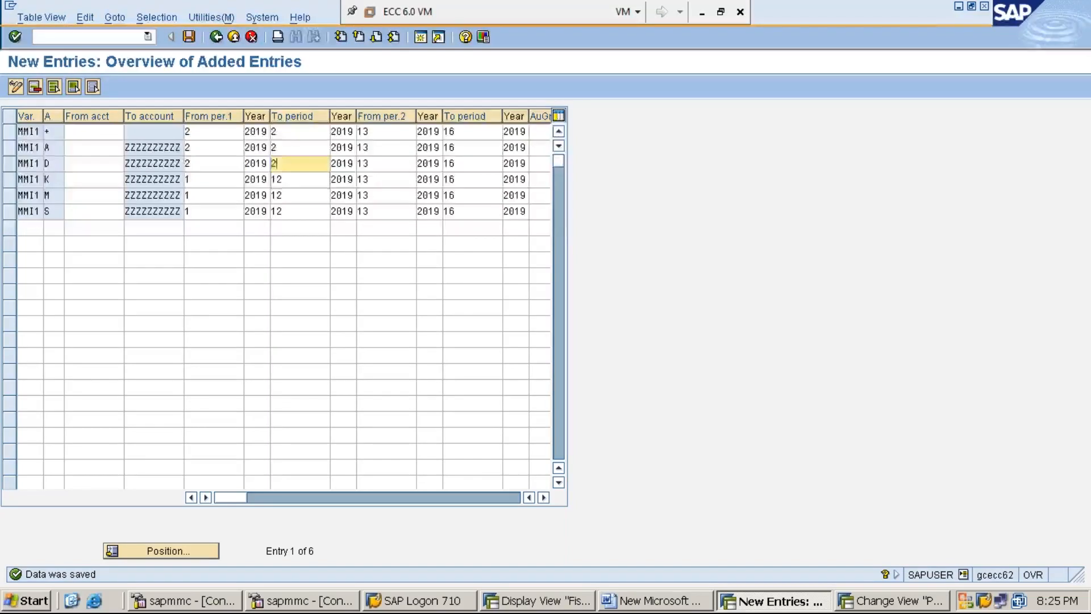
Step: Set the first interval of the MMI1 K row to run from period 2 to period 2
{"action": "left_click", "coordinate": [211, 180]}
{"action": "key", "text": "BackSpace"}
{"action": "type", "text": "2"}
{"action": "key", "text": "Tab"}
{"action": "key", "text": "Tab"}
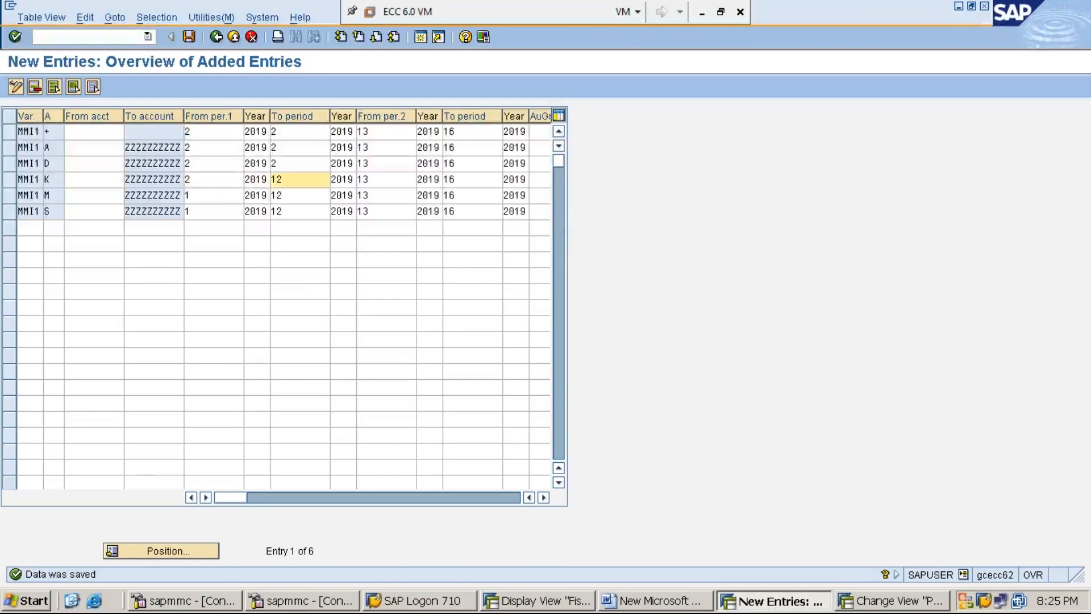
{"action": "key", "text": "BackSpace"}
{"action": "key", "text": "BackSpace"}
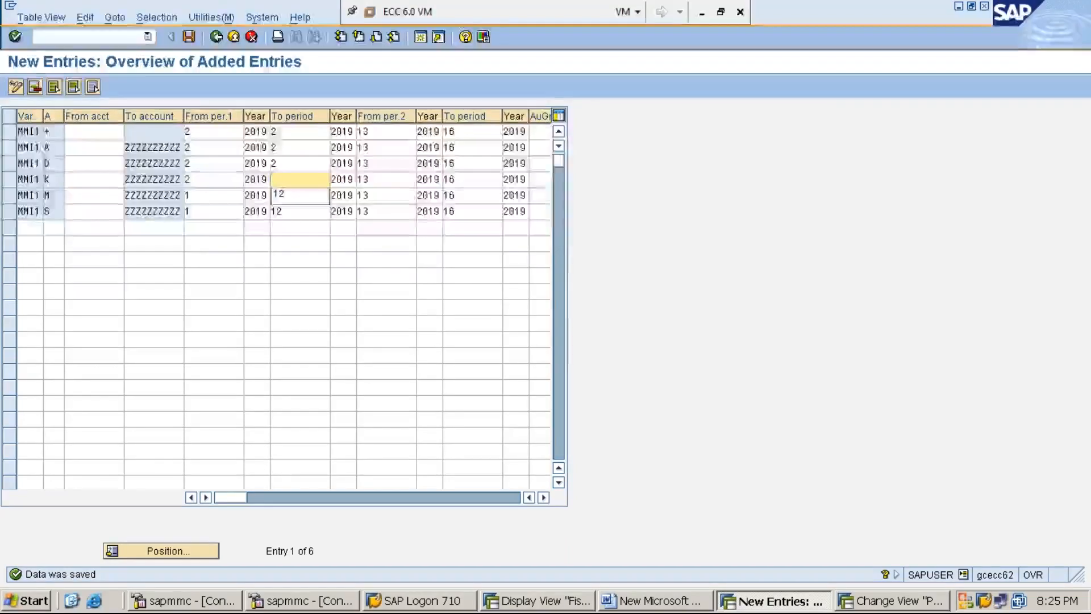
{"action": "type", "text": "2"}
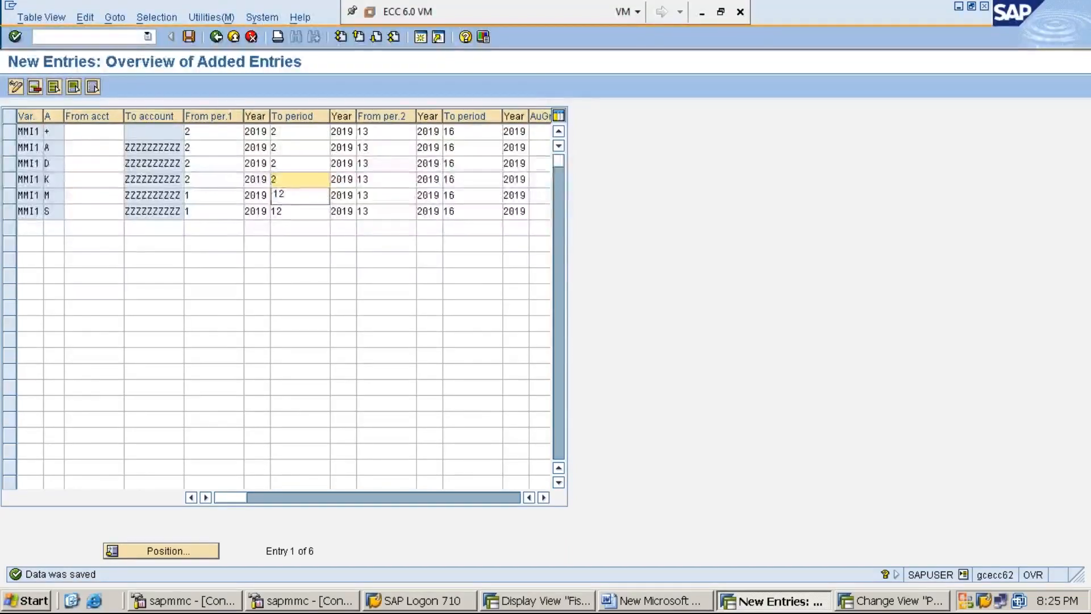
Step: Set the first interval of the MMI1 M and S rows to run from period 2 to period 2
{"action": "key", "text": "Delete"}
{"action": "key", "text": "shift+Tab"}
{"action": "key", "text": "shift+Tab"}
{"action": "type", "text": "2"}
{"action": "key", "text": "Down"}
{"action": "type", "text": "2"}
{"action": "key", "text": "Tab"}
{"action": "key", "text": "Tab"}
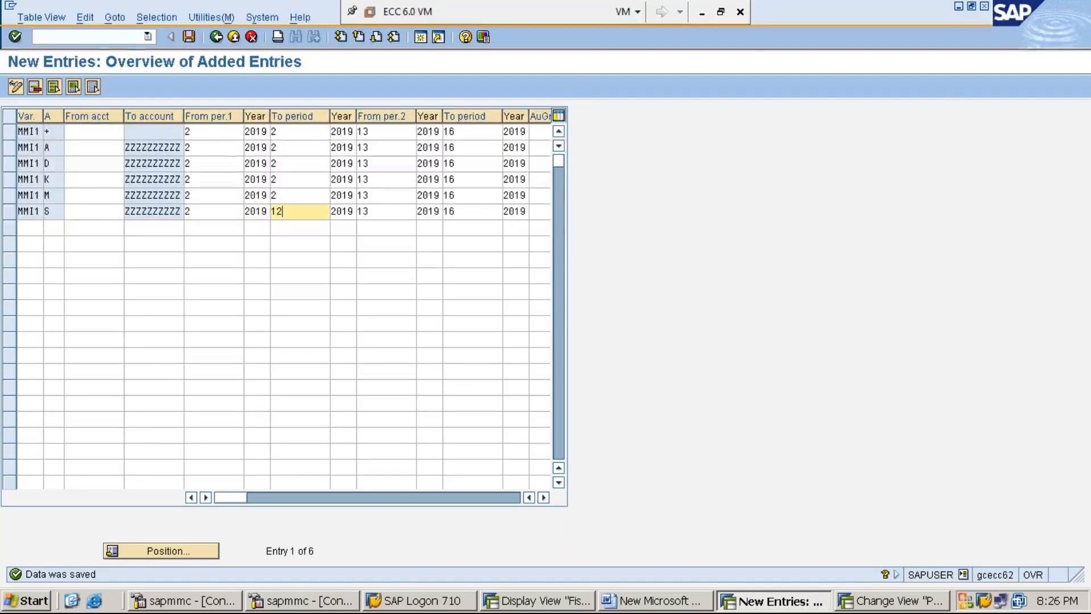
{"action": "type", "text": "2"}
Step: Set the first interval of the MMI1 + row to run from period 1 to period 1
{"action": "left_click", "coordinate": [210, 131]}
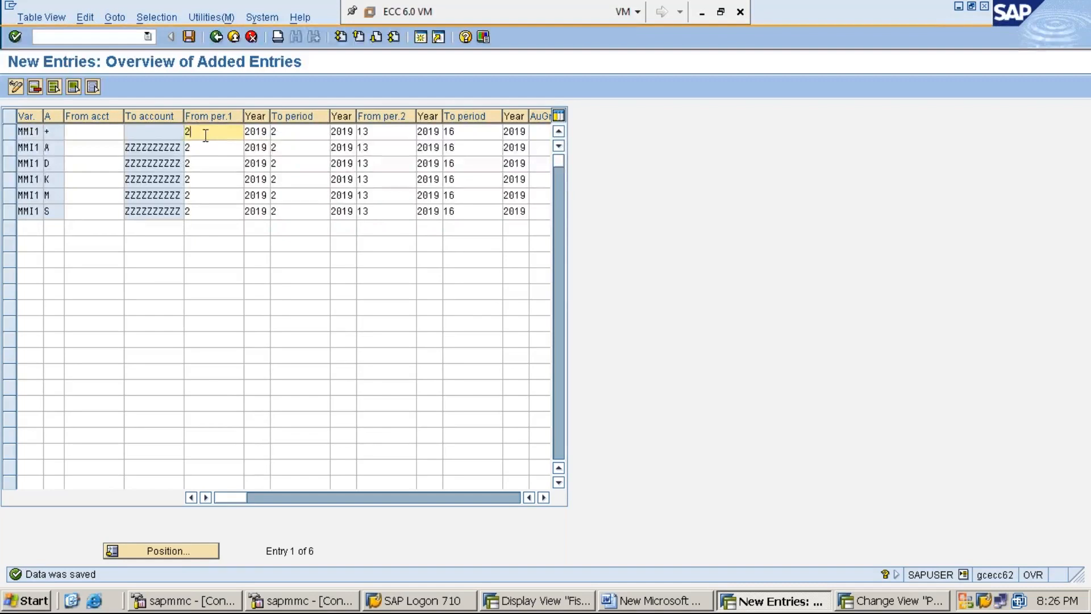
{"action": "left_click", "coordinate": [289, 131]}
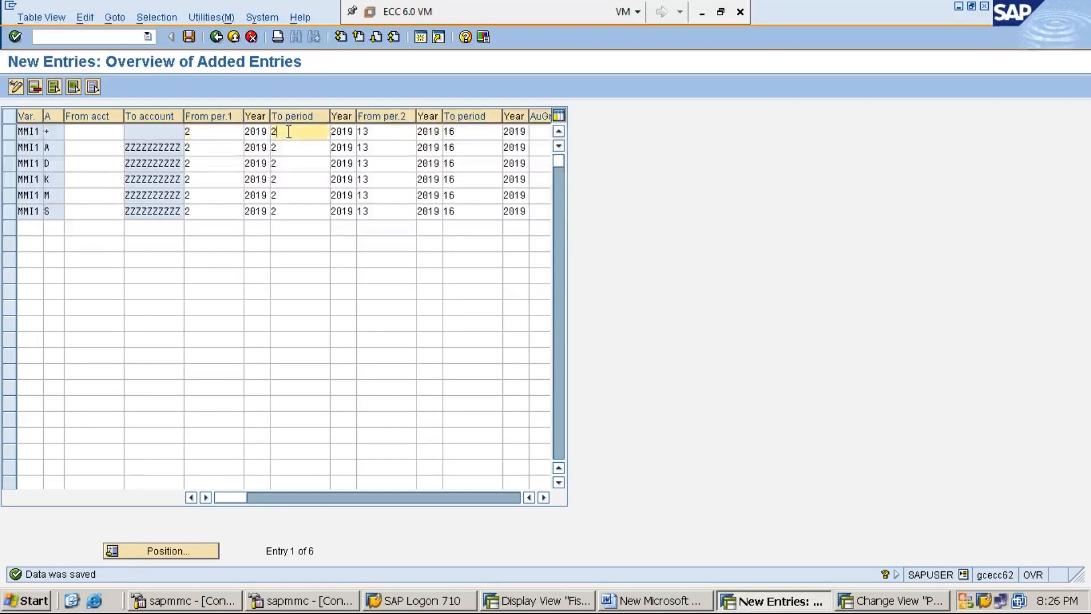
{"action": "left_click", "coordinate": [211, 131]}
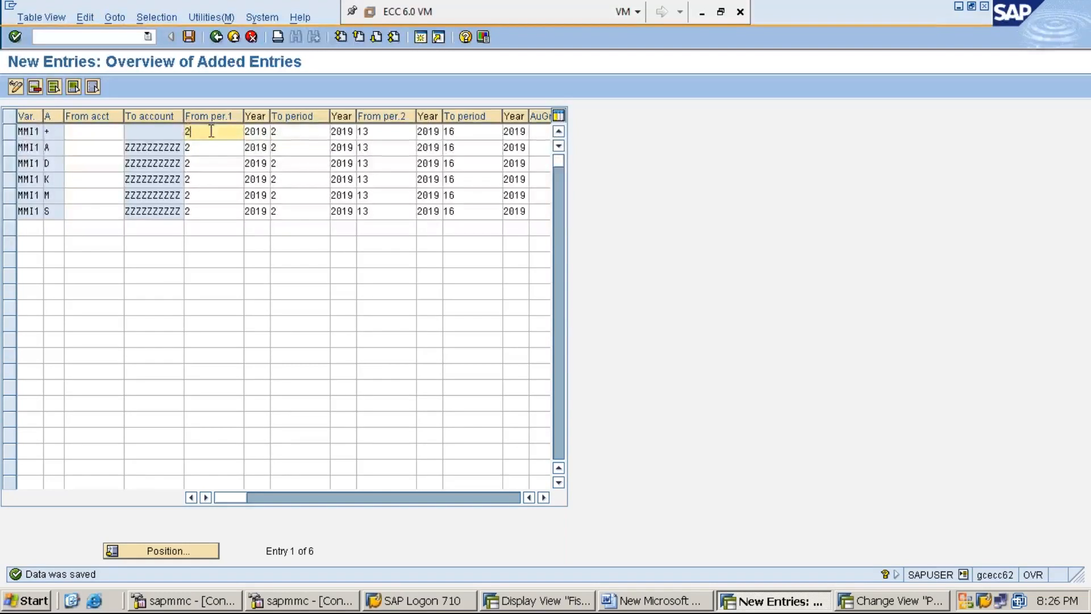
{"action": "left_click", "coordinate": [290, 132]}
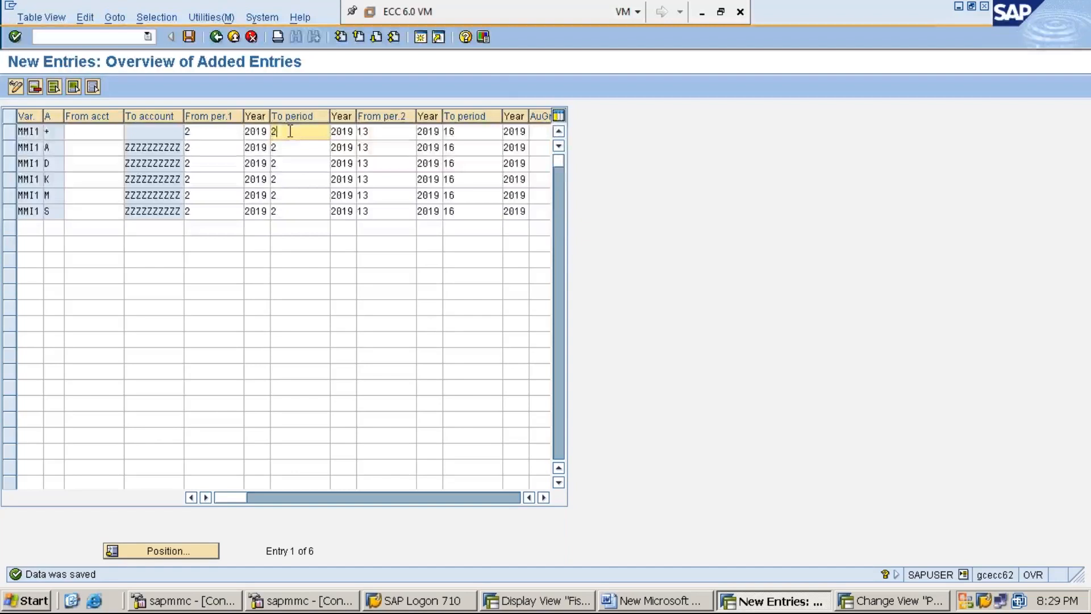
{"action": "left_click", "coordinate": [205, 134]}
{"action": "key", "text": "BackSpace"}
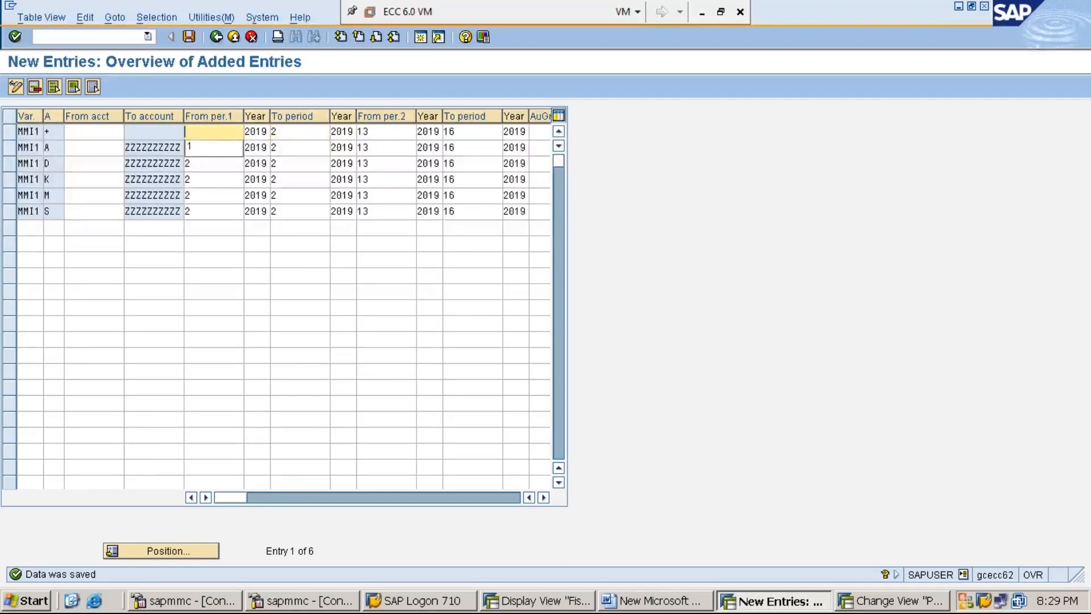
{"action": "type", "text": "1"}
{"action": "key", "text": "Tab"}
{"action": "key", "text": "Delete"}
{"action": "type", "text": "1"}
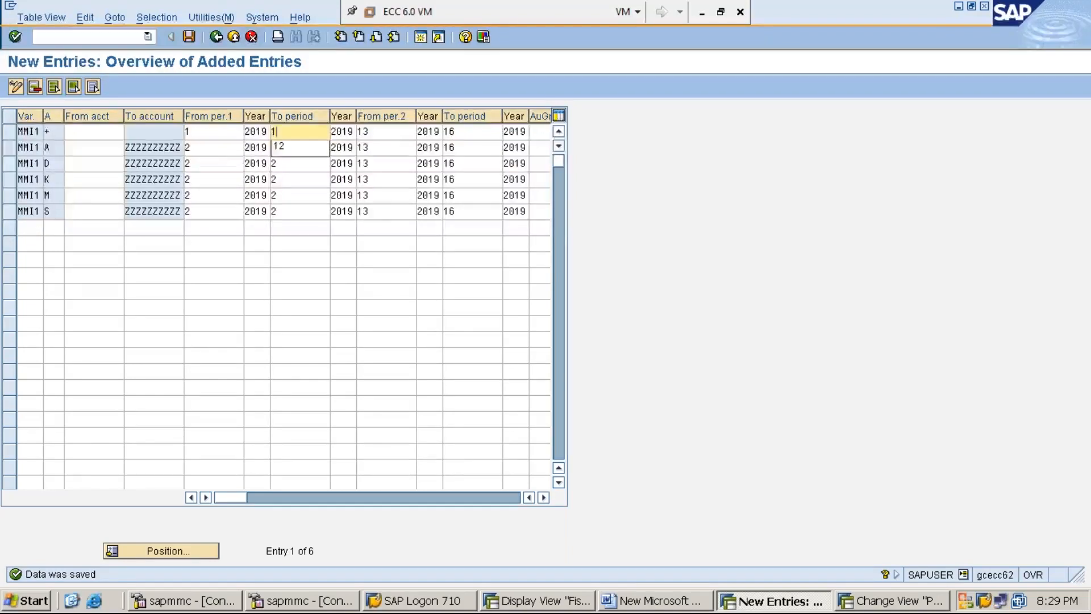
Step: Set the first interval of the MMI1 A row to run from period 1 to period 1
{"action": "left_click", "coordinate": [208, 146]}
{"action": "key", "text": "Delete"}
{"action": "type", "text": "1"}
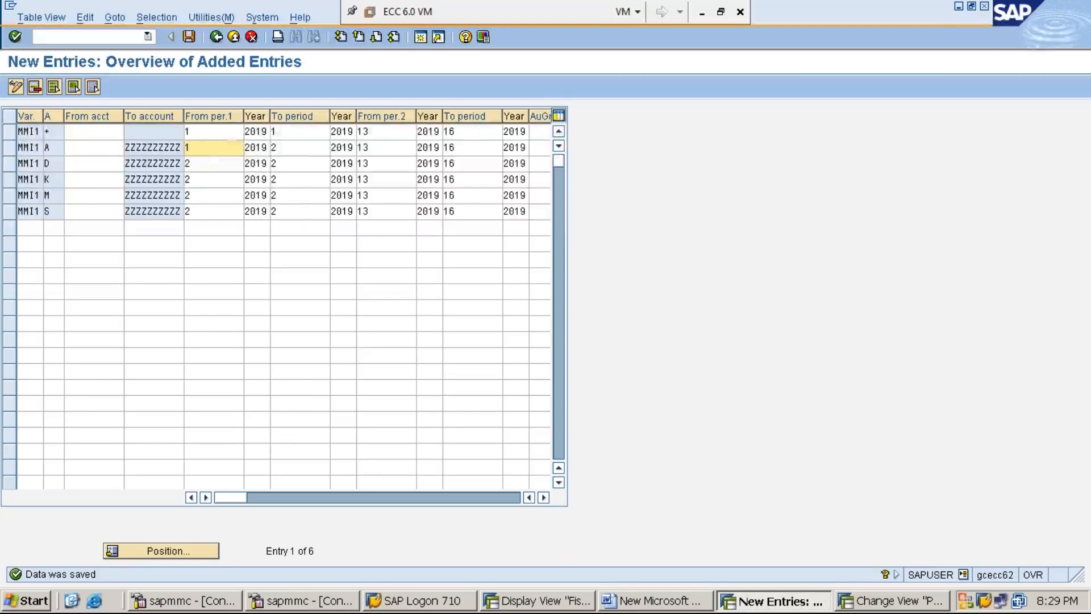
{"action": "key", "text": "Tab"}
{"action": "key", "text": "Tab"}
{"action": "key", "text": "Tab"}
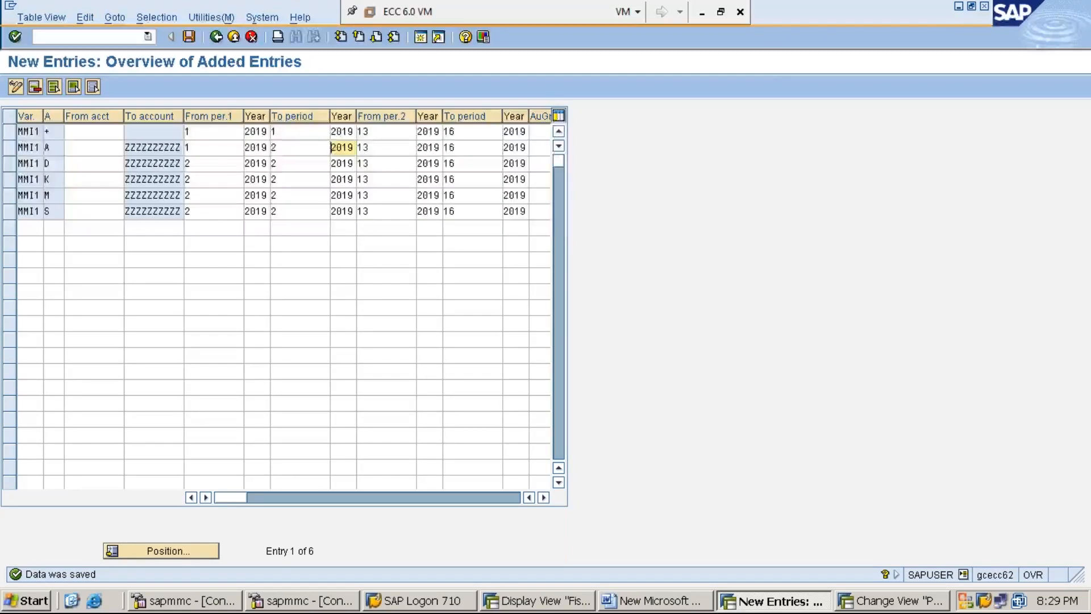
{"action": "key", "text": "shift+Tab"}
{"action": "key", "text": "Delete"}
{"action": "type", "text": "1"}
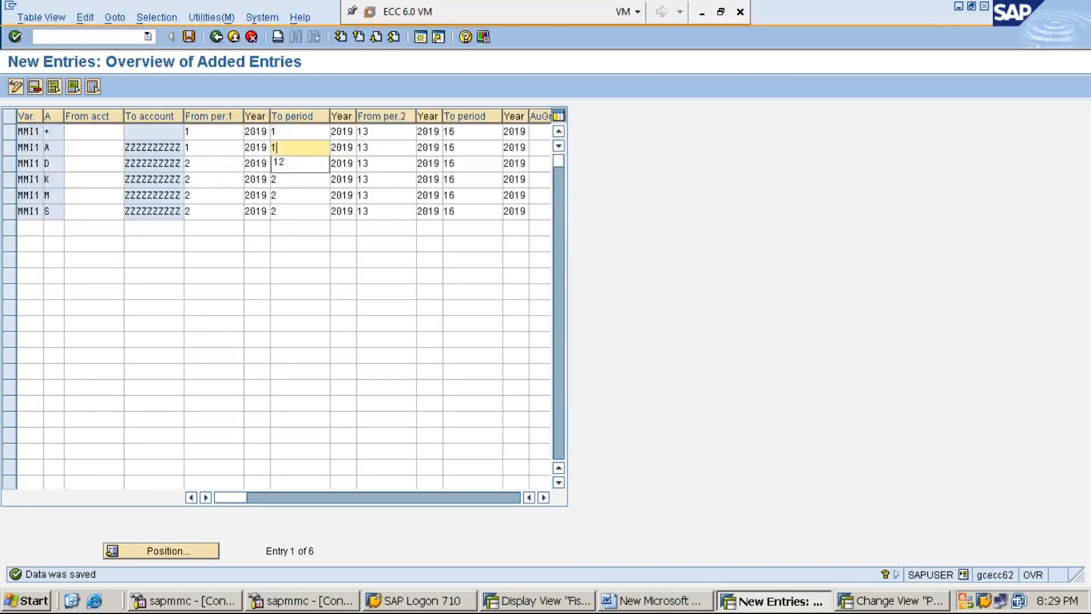
Step: Set the first interval of the MMI1 D row to run from period 1 to period 1
{"action": "left_click", "coordinate": [205, 165]}
{"action": "key", "text": "Delete"}
{"action": "type", "text": "1"}
{"action": "key", "text": "Tab"}
{"action": "key", "text": "Tab"}
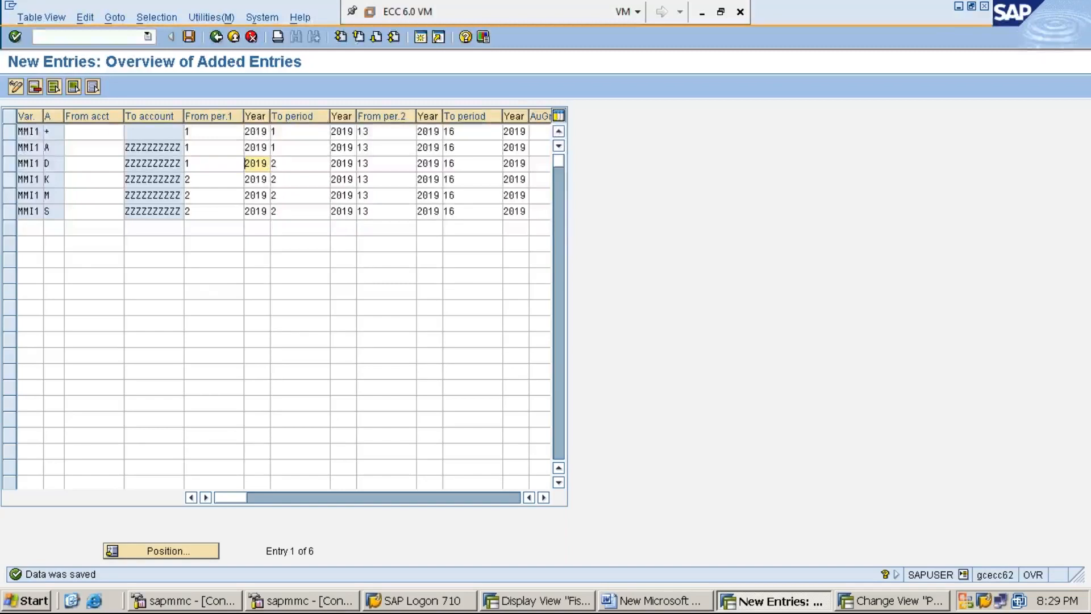
{"action": "key", "text": "Delete"}
{"action": "type", "text": "1"}
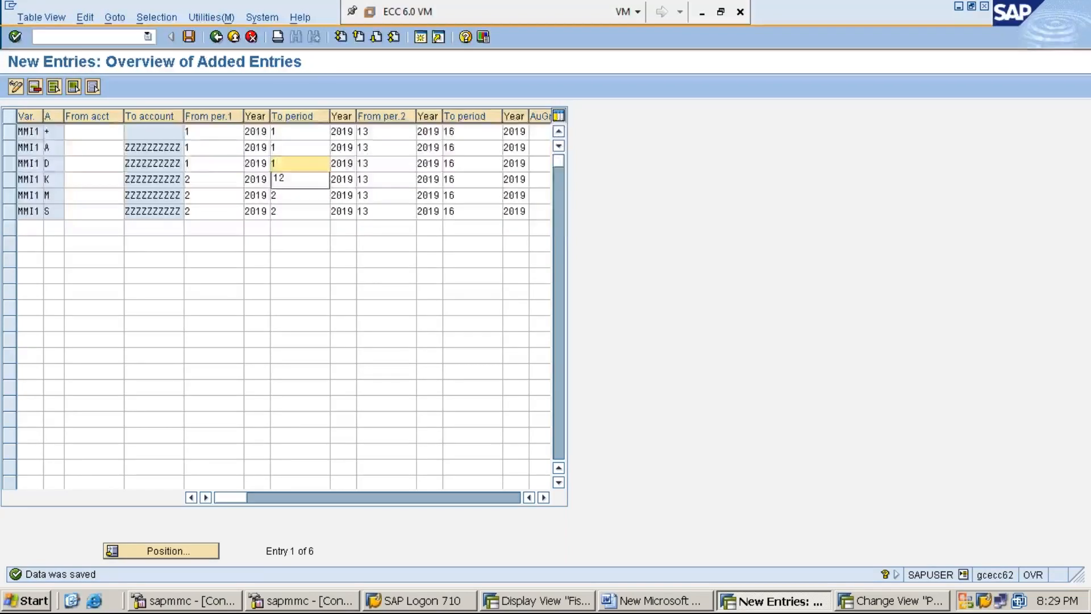
Step: Set the first interval of the MMI1 K row to run from period 1 to period 1
{"action": "left_click", "coordinate": [206, 179]}
{"action": "key", "text": "Delete"}
{"action": "type", "text": "1"}
{"action": "key", "text": "Tab"}
{"action": "key", "text": "Tab"}
{"action": "key", "text": "Delete"}
{"action": "type", "text": "1"}
Step: Set the first interval of the MMI1 M row to run from period 1 to period 1
{"action": "left_click", "coordinate": [207, 194]}
{"action": "key", "text": "Delete"}
{"action": "type", "text": "1"}
{"action": "key", "text": "Tab"}
{"action": "key", "text": "Tab"}
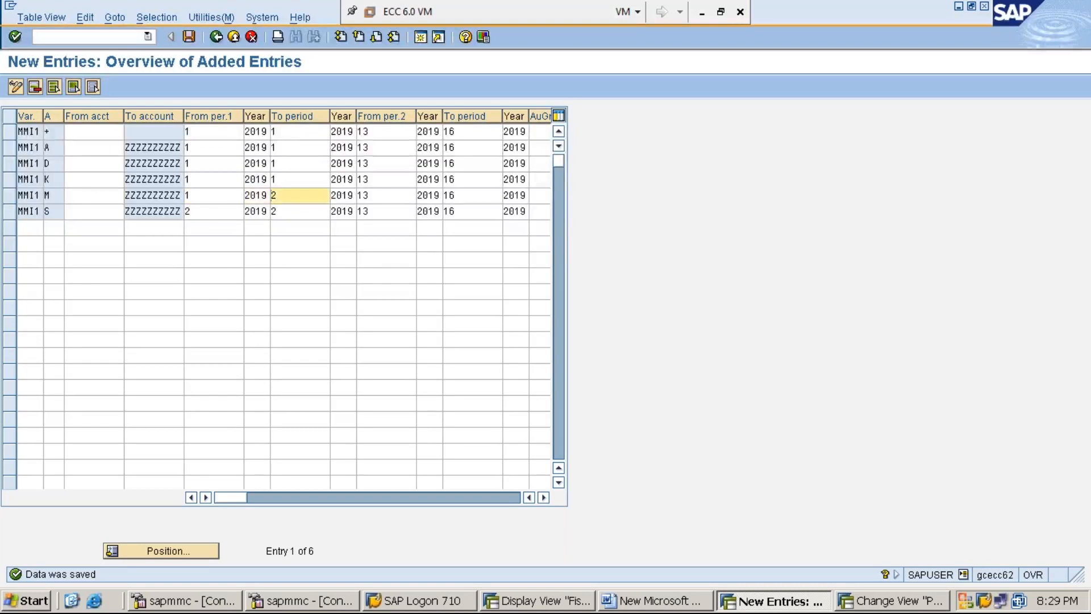
{"action": "key", "text": "Delete"}
{"action": "type", "text": "1"}
Step: Set the first interval of the MMI1 S row to run from period 1 to period 1
{"action": "left_click", "coordinate": [208, 215]}
{"action": "key", "text": "Delete"}
{"action": "type", "text": "1"}
{"action": "key", "text": "Tab"}
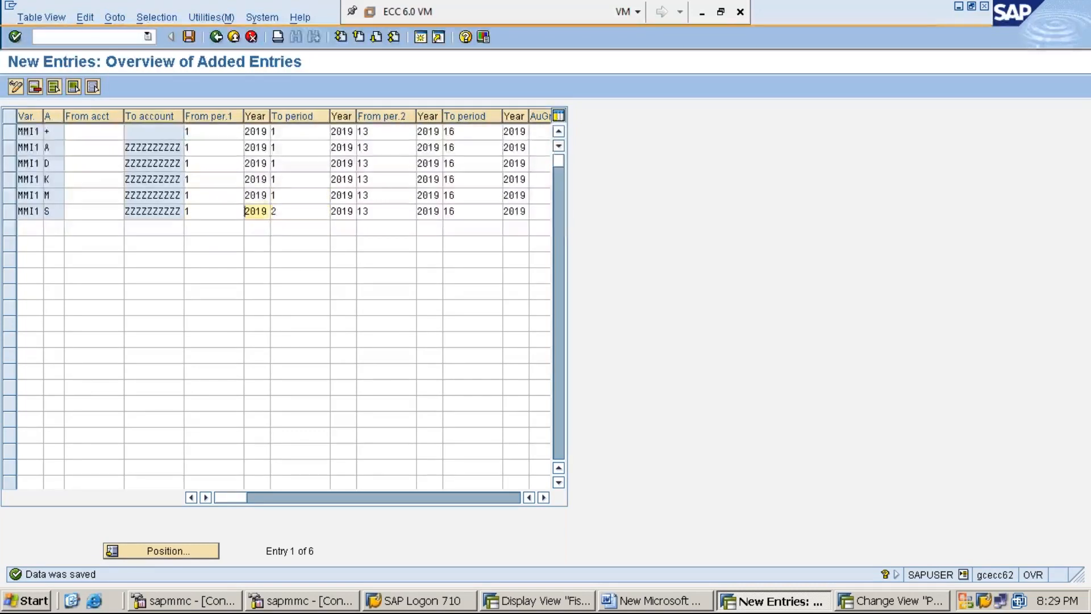
{"action": "key", "text": "Tab"}
{"action": "key", "text": "Delete"}
{"action": "type", "text": "1"}
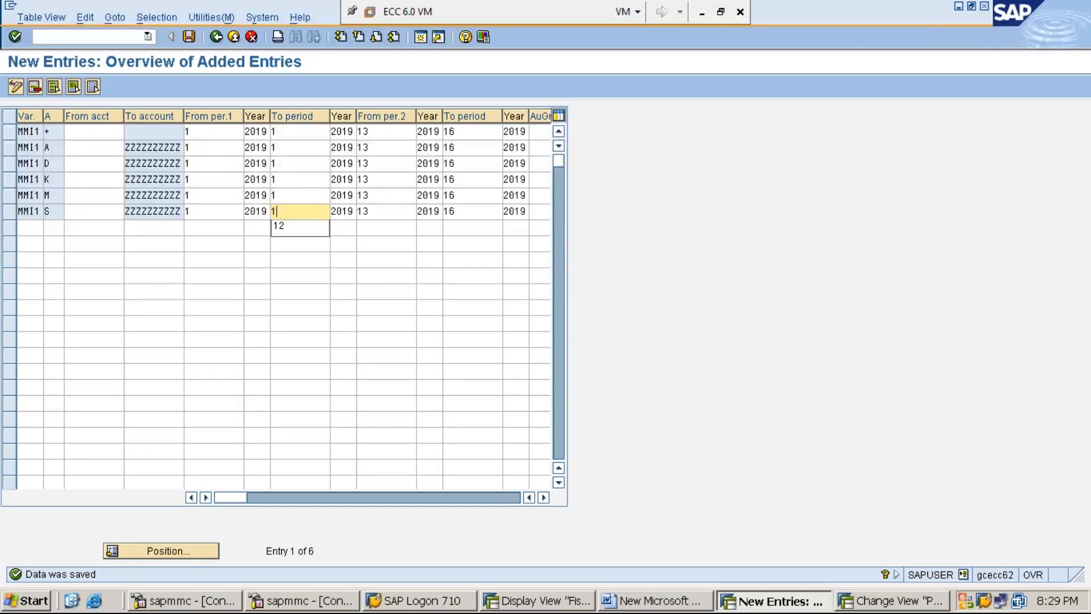
{"action": "left_click", "coordinate": [211, 228]}
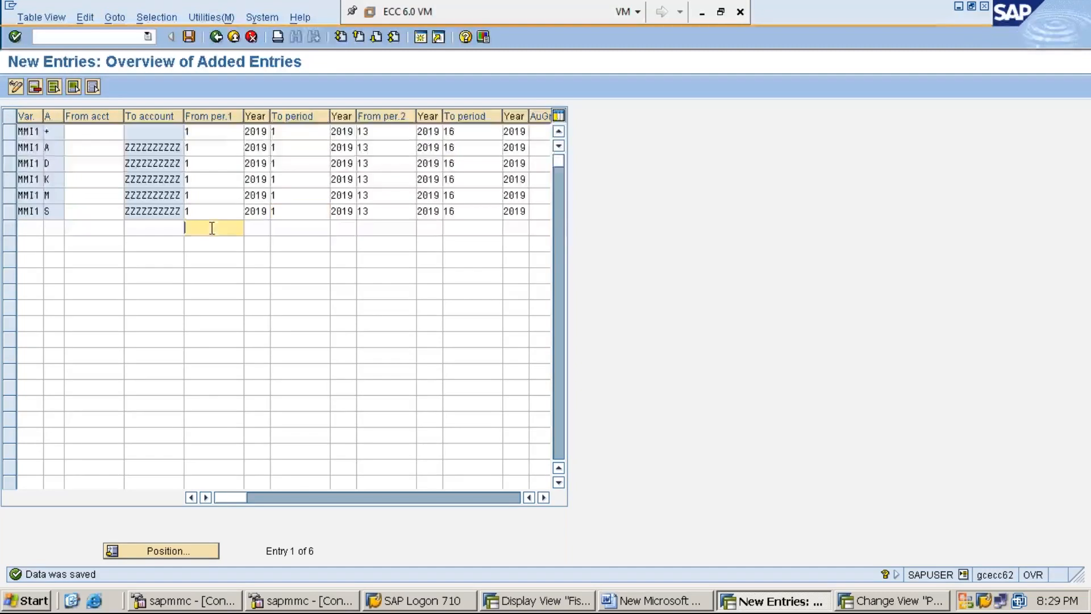
Step: Set the first interval's end period to 2 in the MMI1 +, A and D rows
{"action": "left_click", "coordinate": [210, 132]}
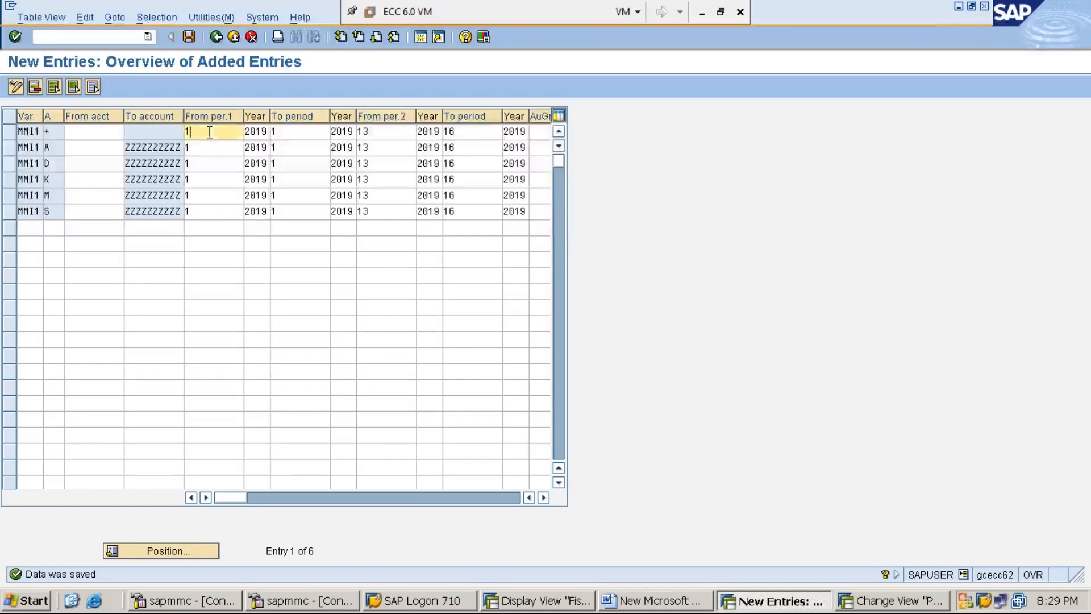
{"action": "left_click", "coordinate": [294, 134]}
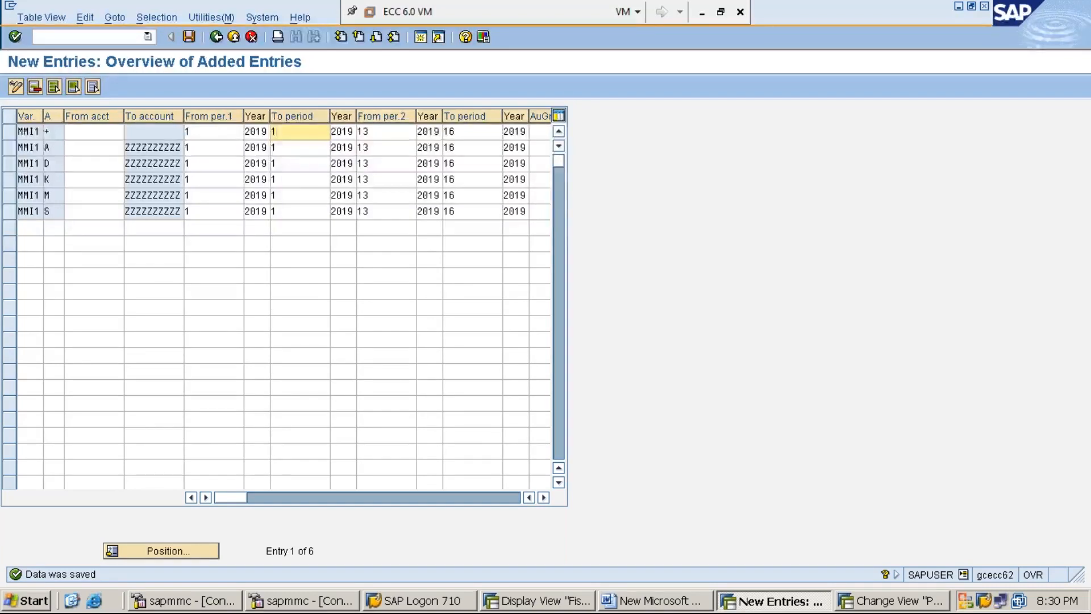
{"action": "key", "text": "BackSpace"}
{"action": "type", "text": "2"}
{"action": "key", "text": "Down"}
{"action": "key", "text": "BackSpace"}
{"action": "type", "text": "2"}
{"action": "key", "text": "Down"}
{"action": "key", "text": "BackSpace"}
{"action": "type", "text": "2"}
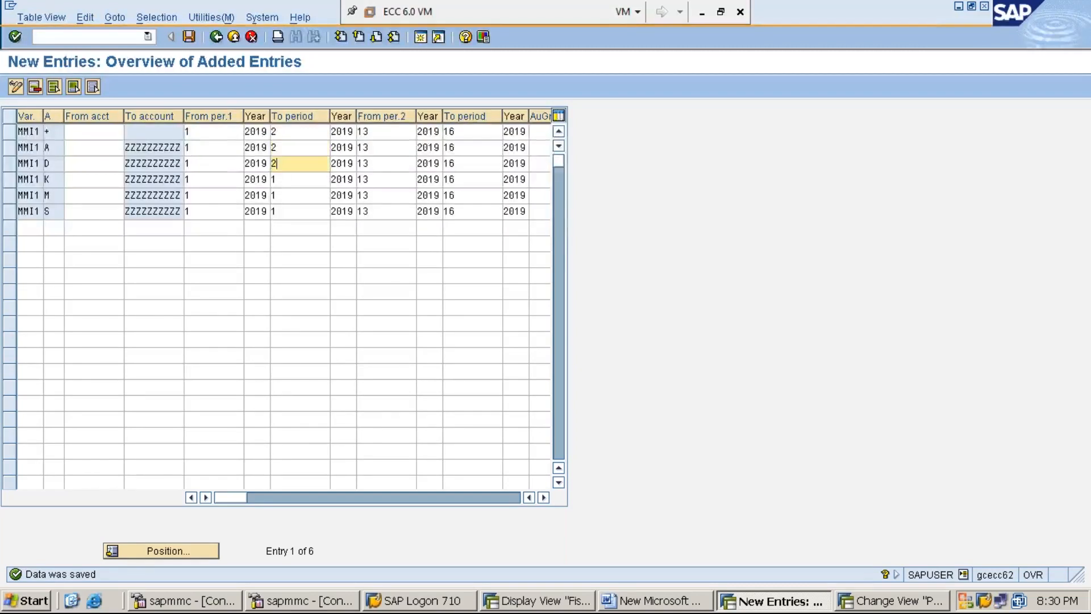
Step: Set the first interval's end period to 2 in the MMI1 K, M and S rows
{"action": "key", "text": "Down"}
{"action": "key", "text": "BackSpace"}
{"action": "type", "text": "2"}
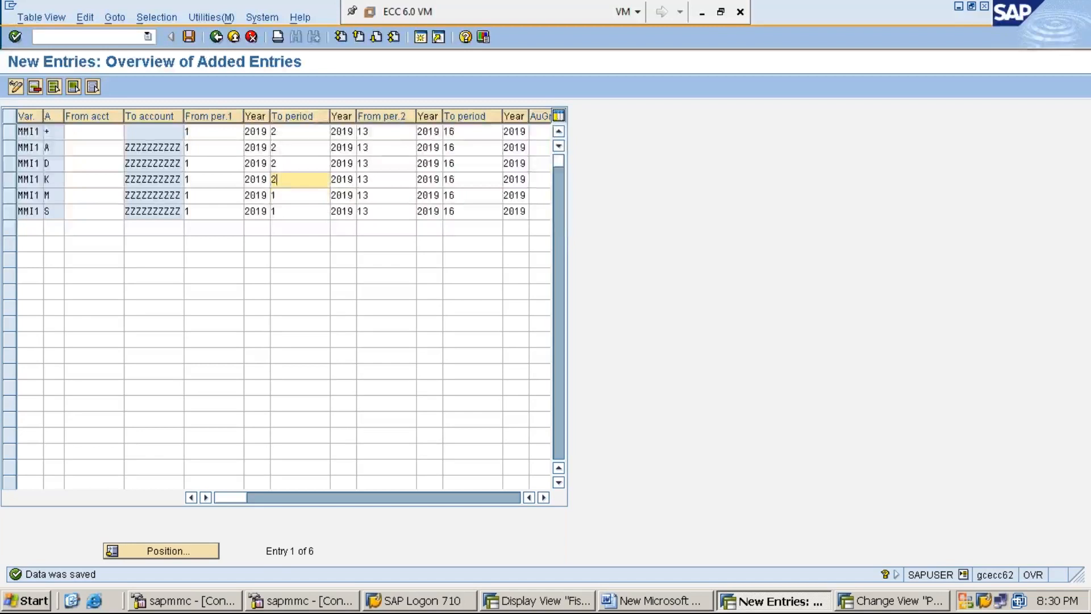
{"action": "key", "text": "Down"}
{"action": "key", "text": "BackSpace"}
{"action": "type", "text": "2"}
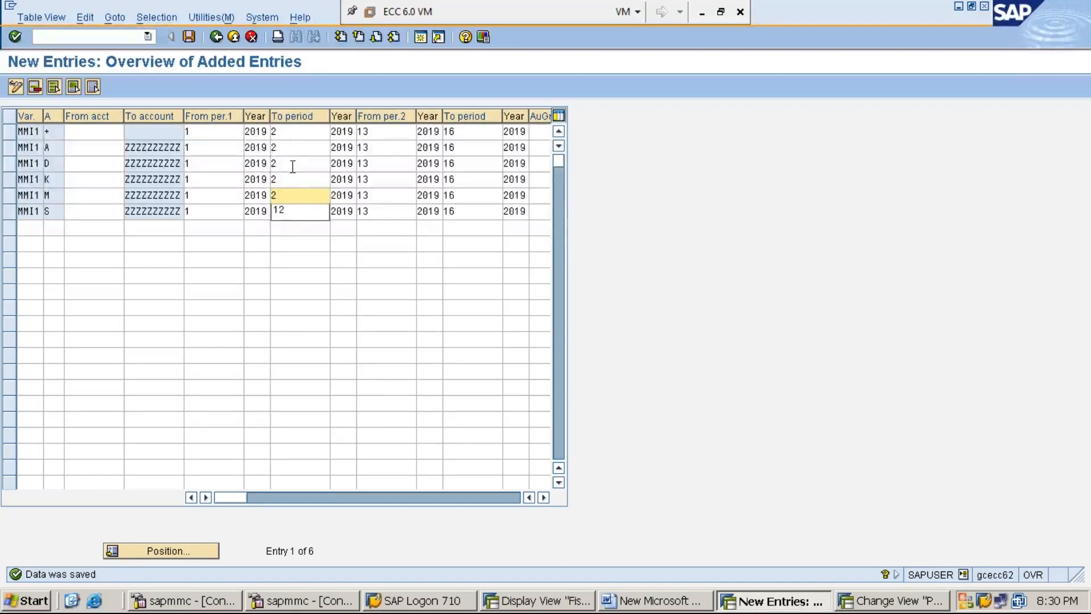
{"action": "key", "text": "Up"}
{"action": "key", "text": "Up"}
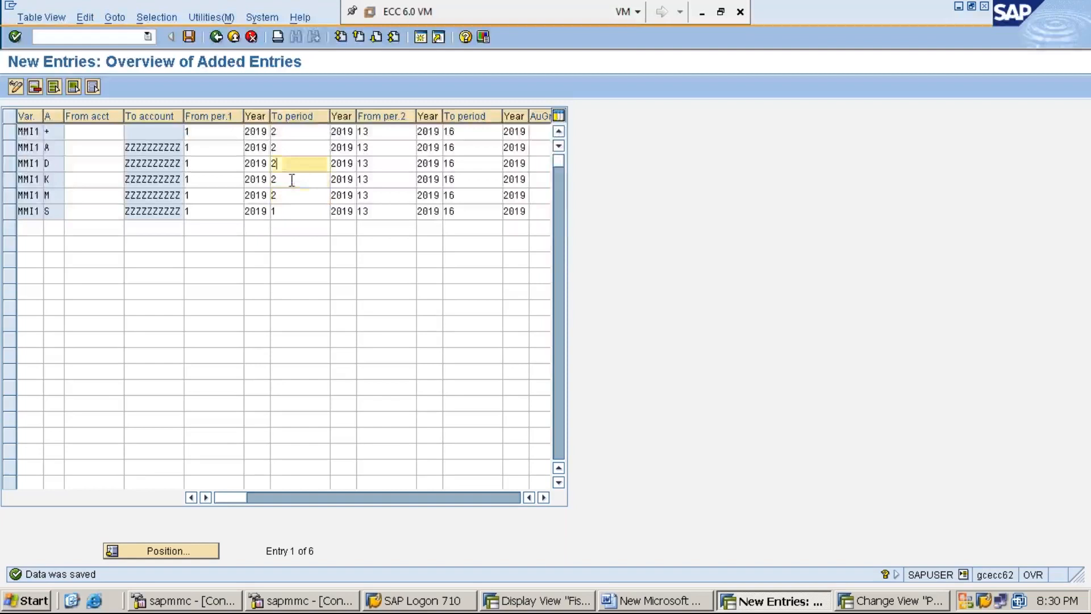
{"action": "left_click", "coordinate": [292, 180]}
{"action": "left_click", "coordinate": [289, 211]}
{"action": "key", "text": "BackSpace"}
{"action": "type", "text": "2"}
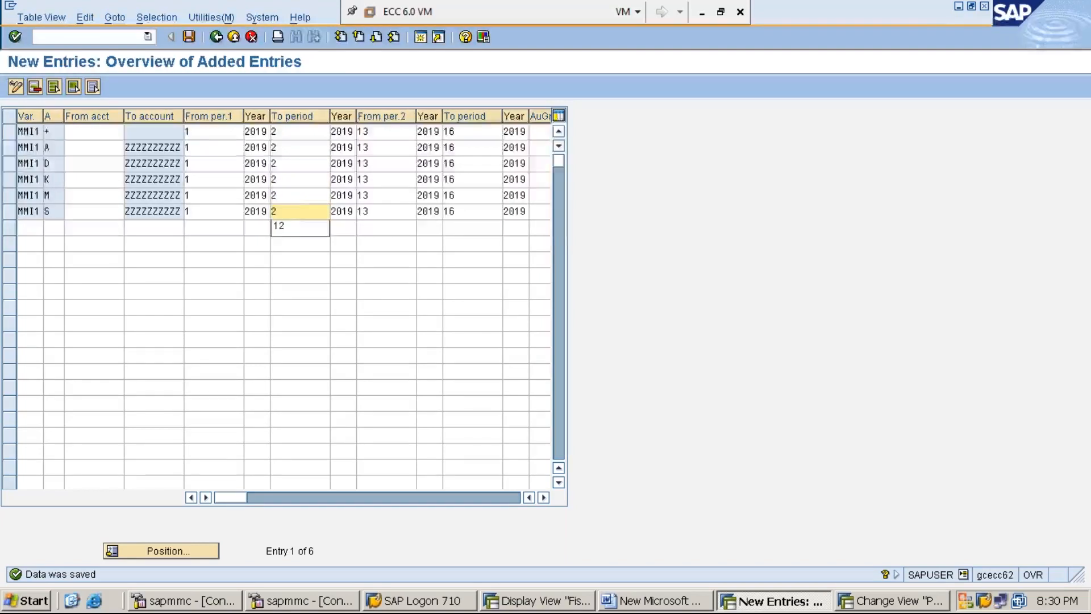
Step: Set the first interval's start period to 2 in the MMI1 +, A and D rows
{"action": "left_click", "coordinate": [291, 147]}
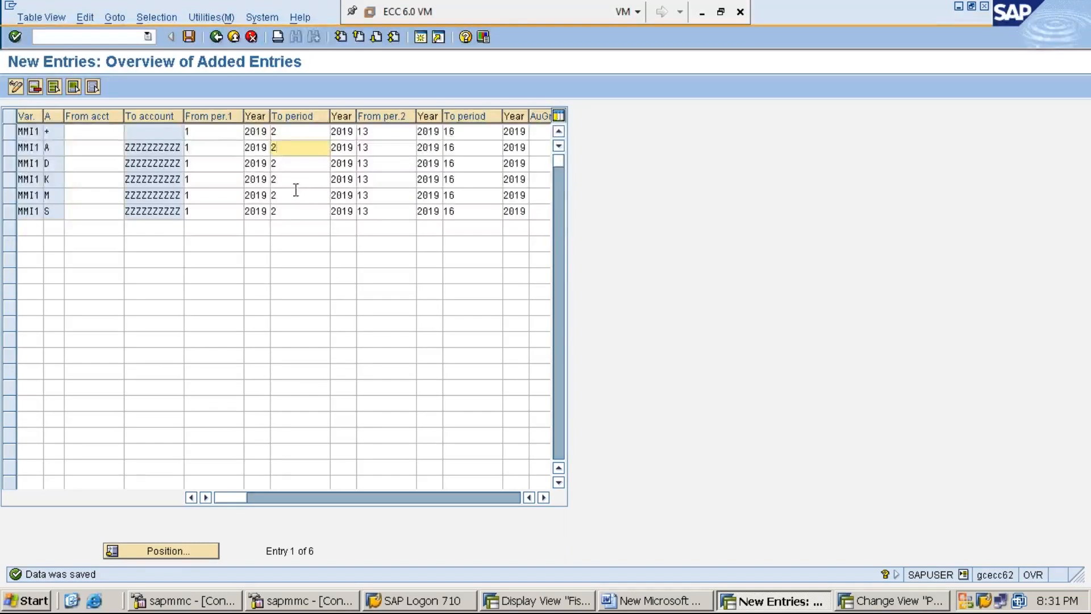
{"action": "left_click", "coordinate": [212, 133]}
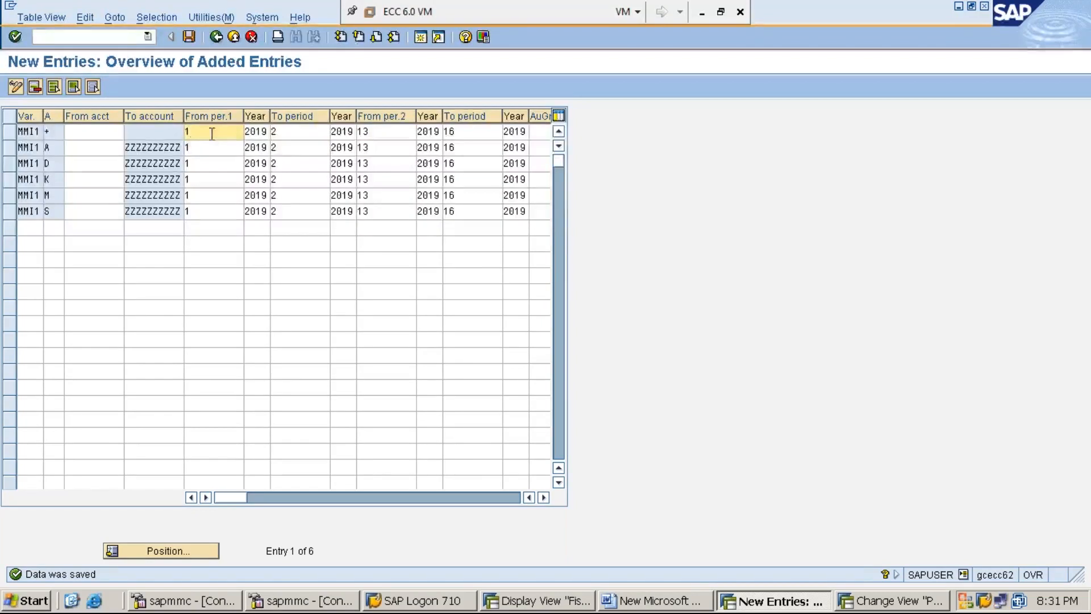
{"action": "key", "text": "BackSpace"}
{"action": "type", "text": "2"}
{"action": "key", "text": "Down"}
{"action": "key", "text": "BackSpace"}
{"action": "type", "text": "2"}
{"action": "key", "text": "Down"}
{"action": "key", "text": "BackSpace"}
{"action": "type", "text": "2"}
Step: Set the first interval's start period to 2 in the MMI1 K, M and S rows
{"action": "key", "text": "Down"}
{"action": "key", "text": "BackSpace"}
{"action": "type", "text": "2"}
{"action": "key", "text": "Down"}
{"action": "key", "text": "BackSpace"}
{"action": "type", "text": "2"}
{"action": "key", "text": "Down"}
{"action": "key", "text": "BackSpace"}
{"action": "type", "text": "2"}
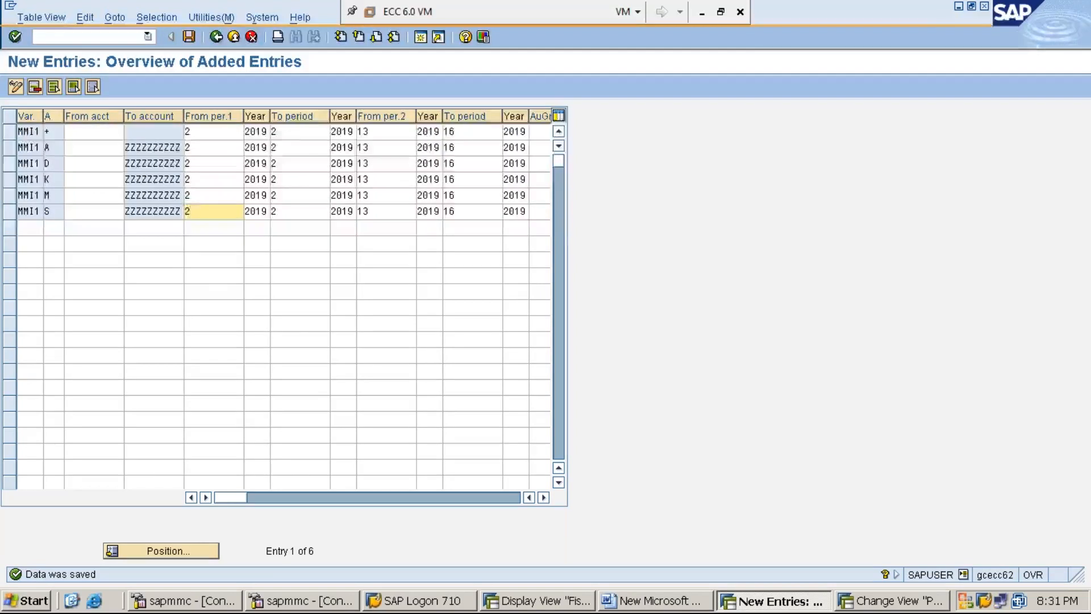
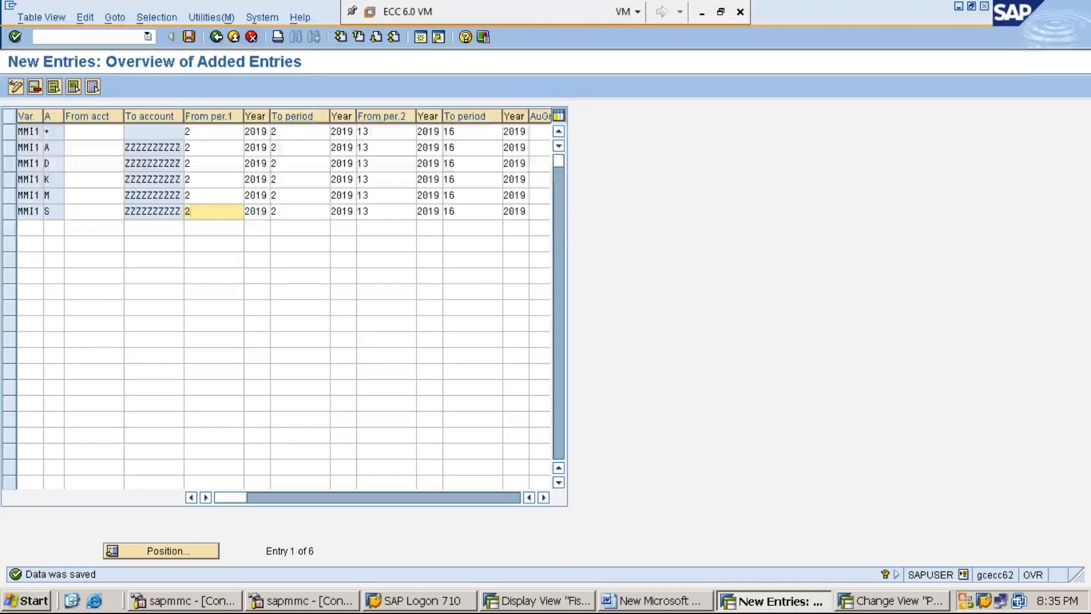
Step: Set the first interval of the MMI1 + row to run from period 1 to period 12
{"action": "left_click", "coordinate": [193, 131]}
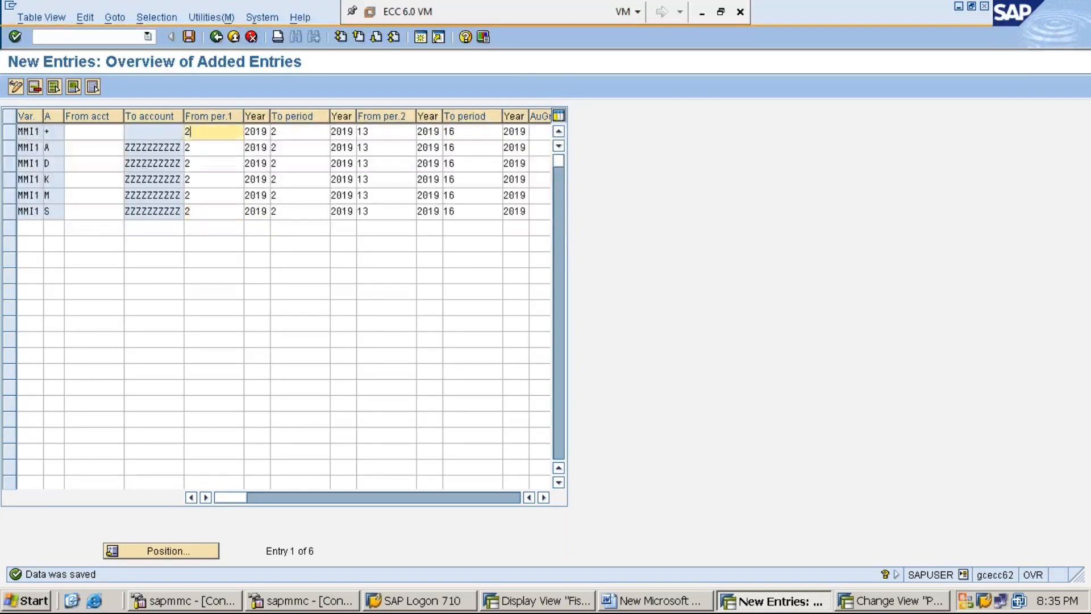
{"action": "type", "text": "111"}
{"action": "key", "text": "BackSpace"}
{"action": "key", "text": "BackSpace"}
{"action": "key", "text": "Tab"}
{"action": "key", "text": "Tab"}
{"action": "type", "text": "12"}
Step: Set the first interval of the MMI1 A row to run from period 1 to period 12
{"action": "left_click", "coordinate": [215, 149]}
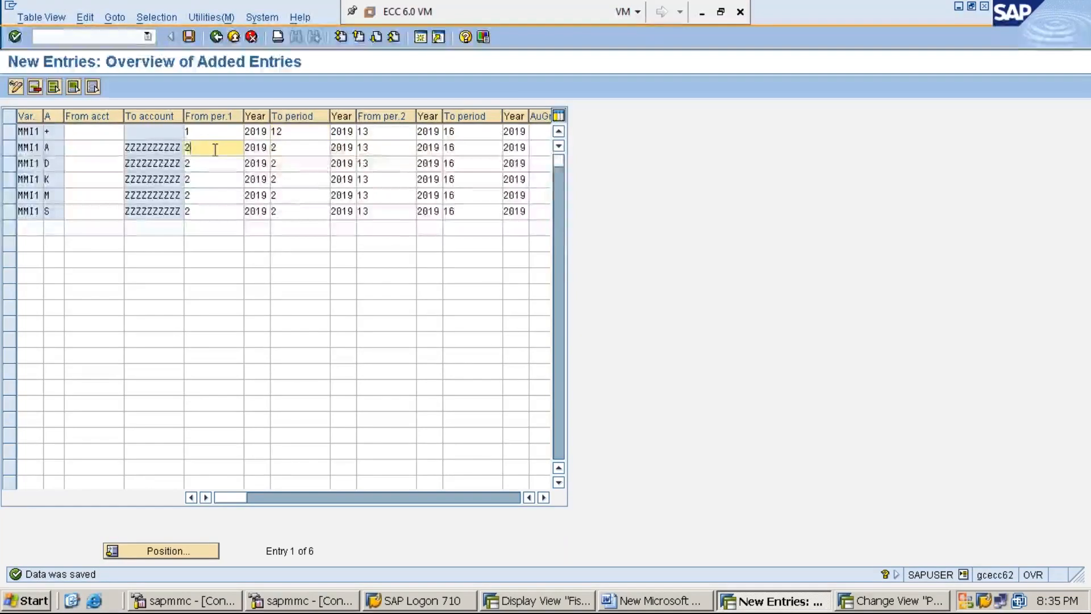
{"action": "key", "text": "BackSpace"}
{"action": "type", "text": "1"}
{"action": "key", "text": "Tab"}
{"action": "key", "text": "Tab"}
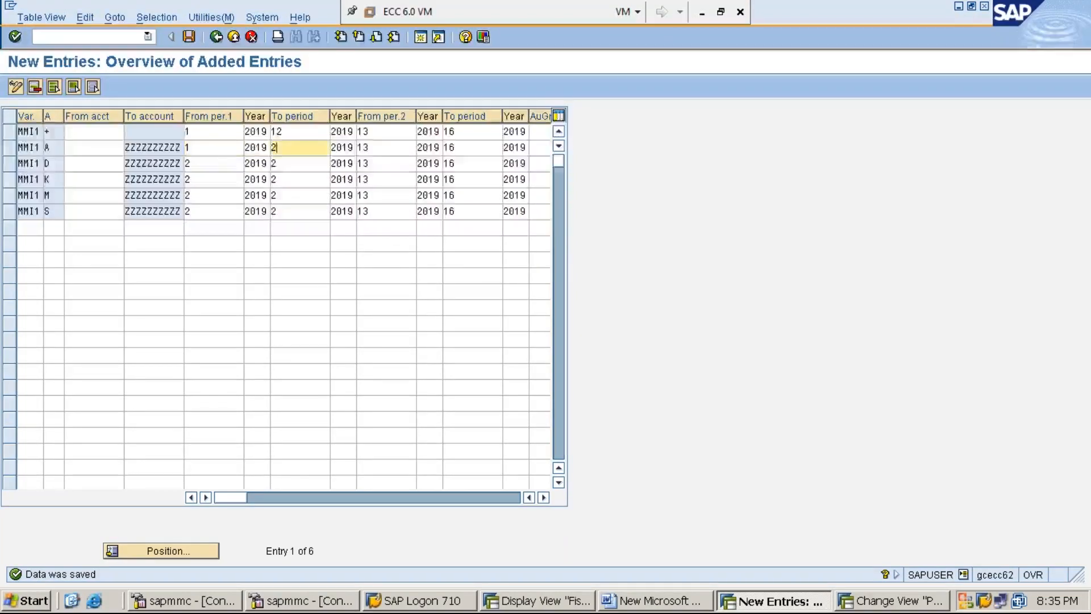
{"action": "type", "text": "12"}
Step: Set the first interval of the MMI1 D row to run from period 1 to period 12
{"action": "left_click", "coordinate": [216, 165]}
{"action": "key", "text": "BackSpace"}
{"action": "type", "text": "1"}
{"action": "key", "text": "Tab"}
{"action": "key", "text": "Tab"}
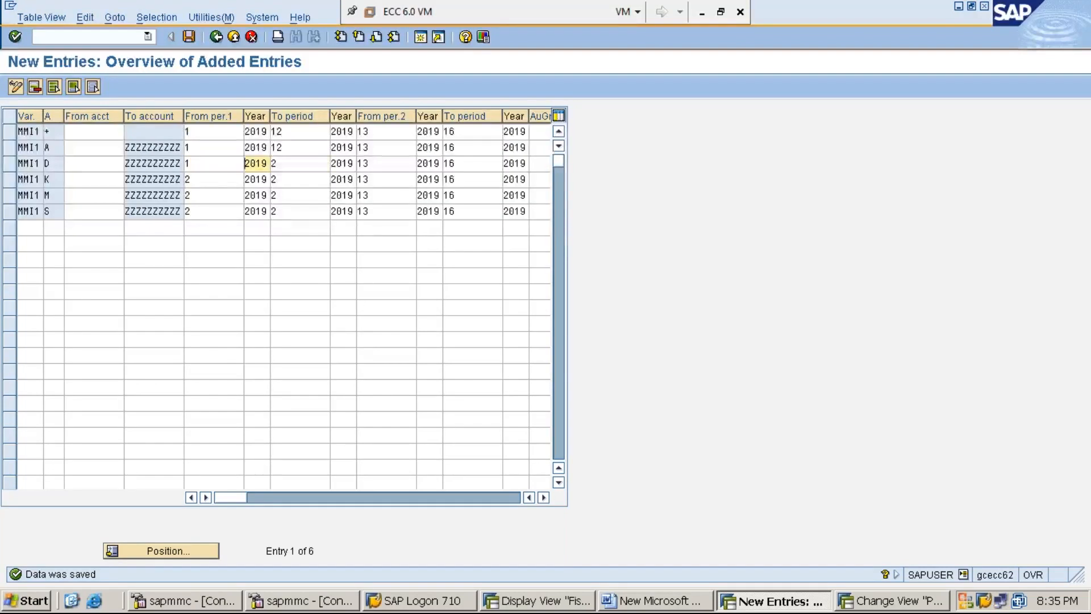
{"action": "key", "text": "BackSpace"}
{"action": "type", "text": "12"}
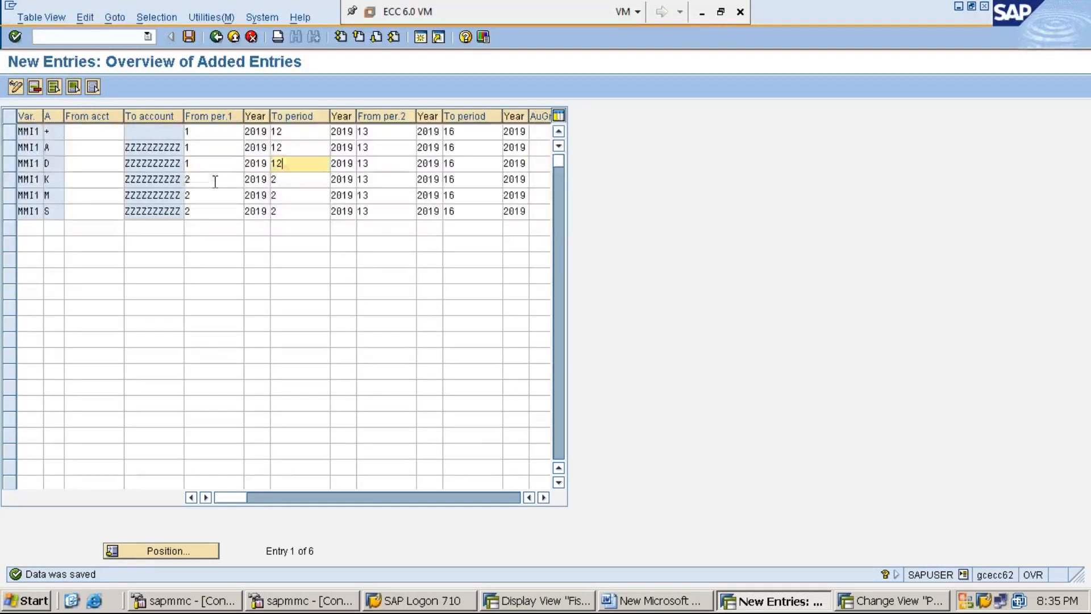
Step: Set the first interval of the MMI1 K row to run from period 1 to period 12
{"action": "left_click", "coordinate": [215, 181]}
{"action": "key", "text": "BackSpace"}
{"action": "type", "text": "1"}
{"action": "key", "text": "Tab"}
{"action": "key", "text": "Tab"}
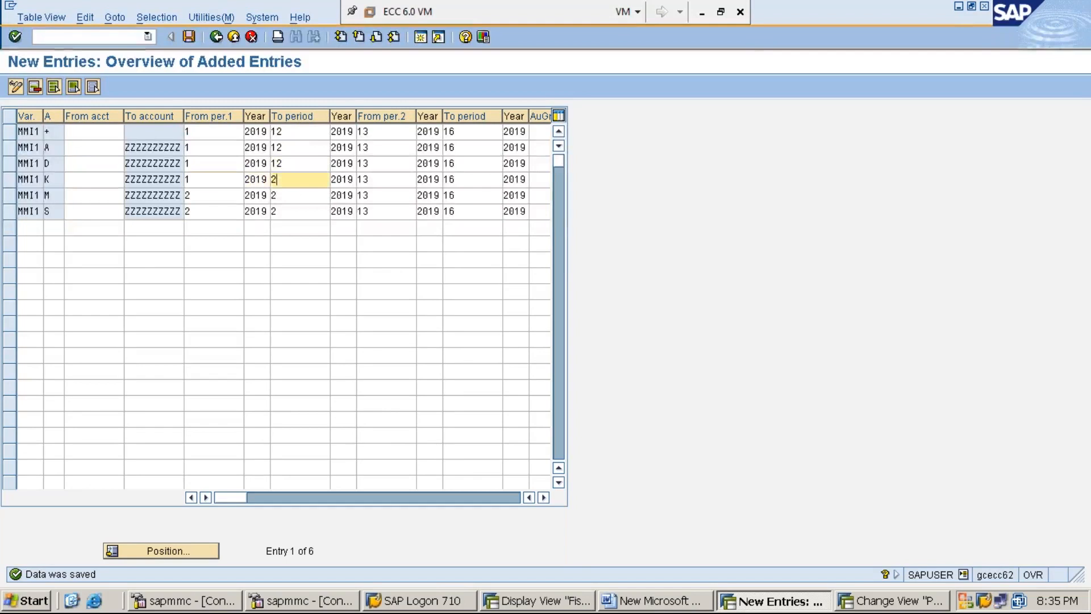
{"action": "key", "text": "BackSpace"}
{"action": "type", "text": "12"}
Step: Set the first interval of the MMI1 M row to run from period 1 to period 12
{"action": "left_click", "coordinate": [217, 195]}
{"action": "key", "text": "BackSpace"}
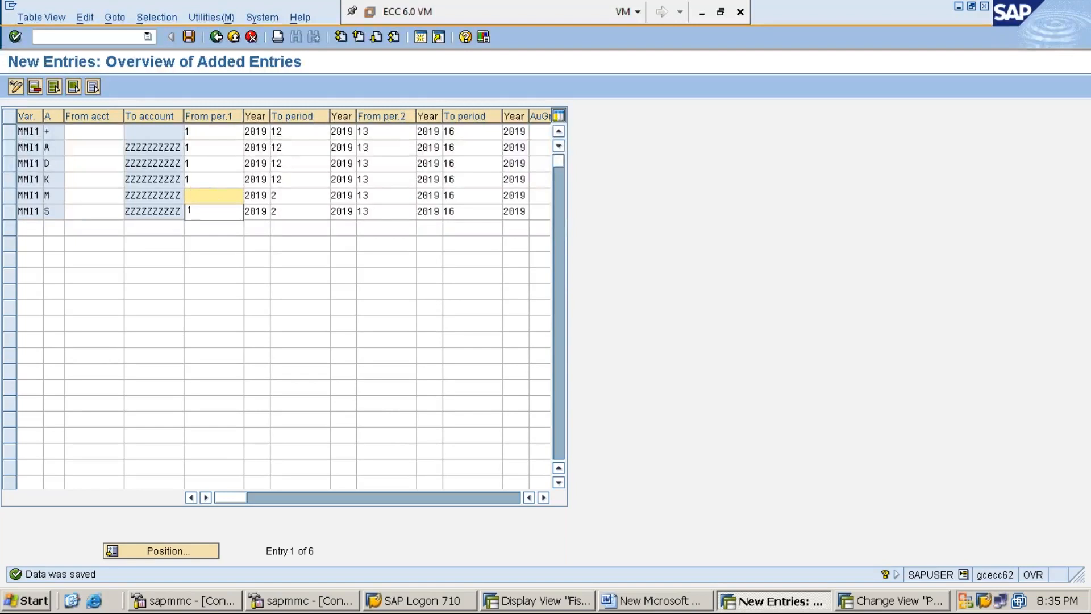
{"action": "type", "text": "1"}
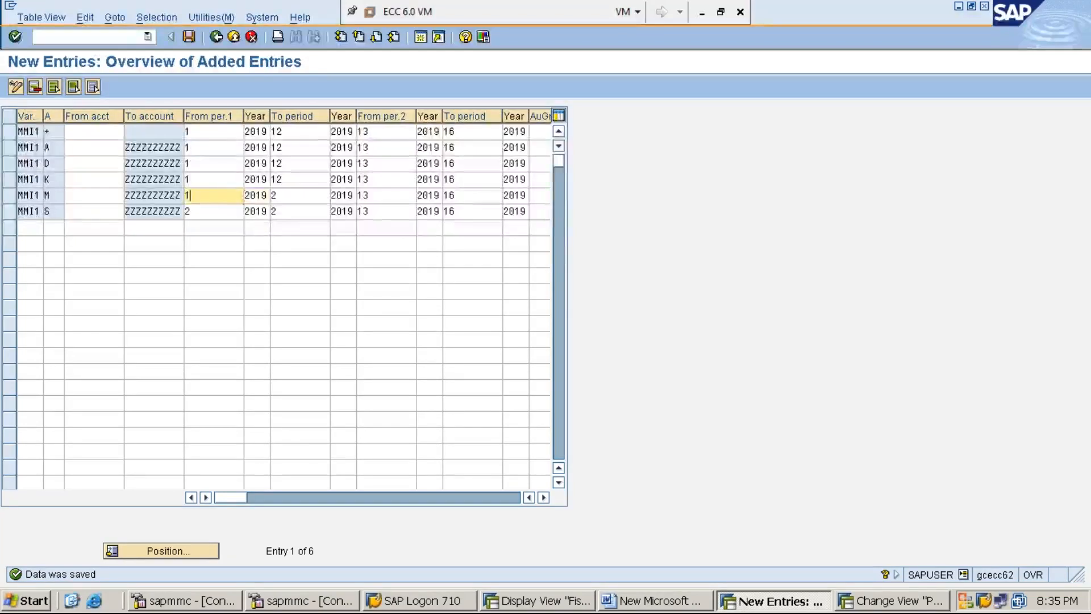
{"action": "key", "text": "Tab"}
{"action": "type", "text": "12"}
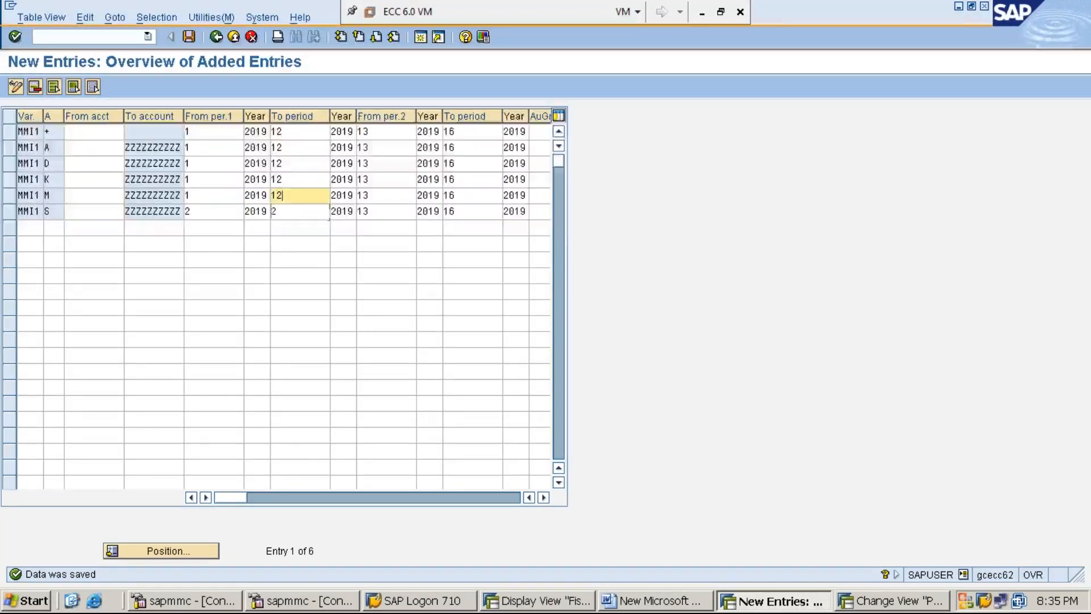
Step: Set the first interval of the MMI1 S row to run from period 1 to period 12 and save the entries
{"action": "left_click", "coordinate": [220, 211]}
{"action": "key", "text": "BackSpace"}
{"action": "type", "text": "1"}
{"action": "key", "text": "Tab"}
{"action": "type", "text": "12"}
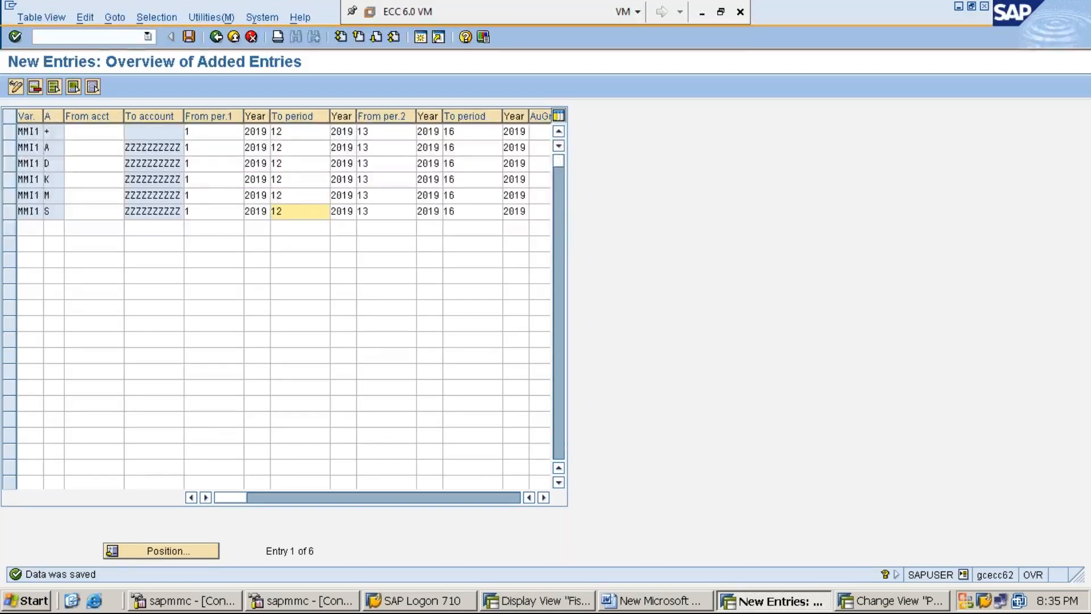
{"action": "left_click", "coordinate": [189, 37]}
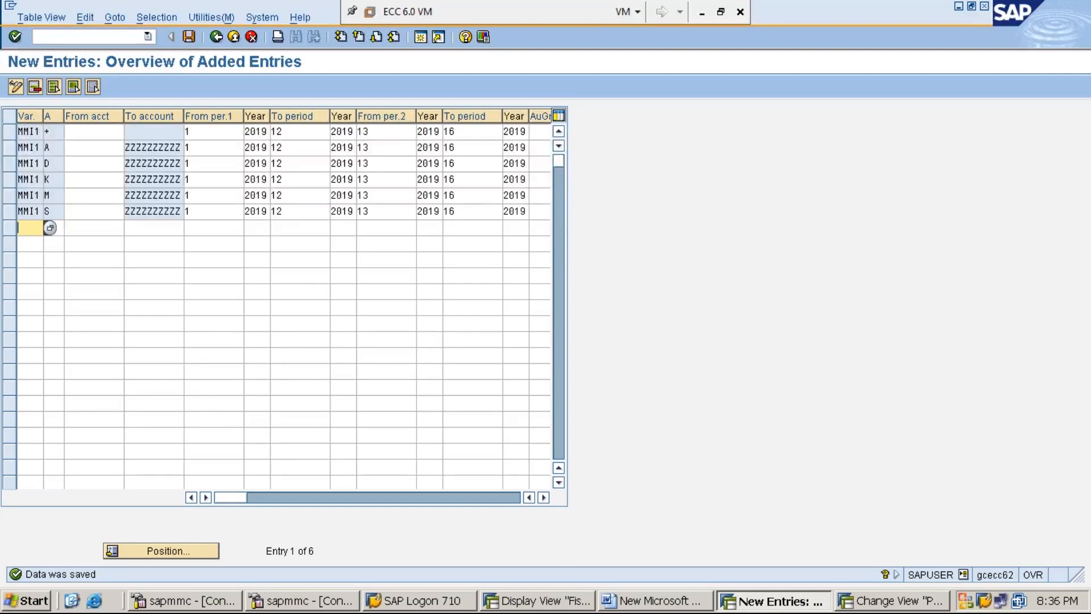
Step: Examine the start and end periods of the second interval in the MMI1 + row
{"action": "left_click", "coordinate": [382, 133]}
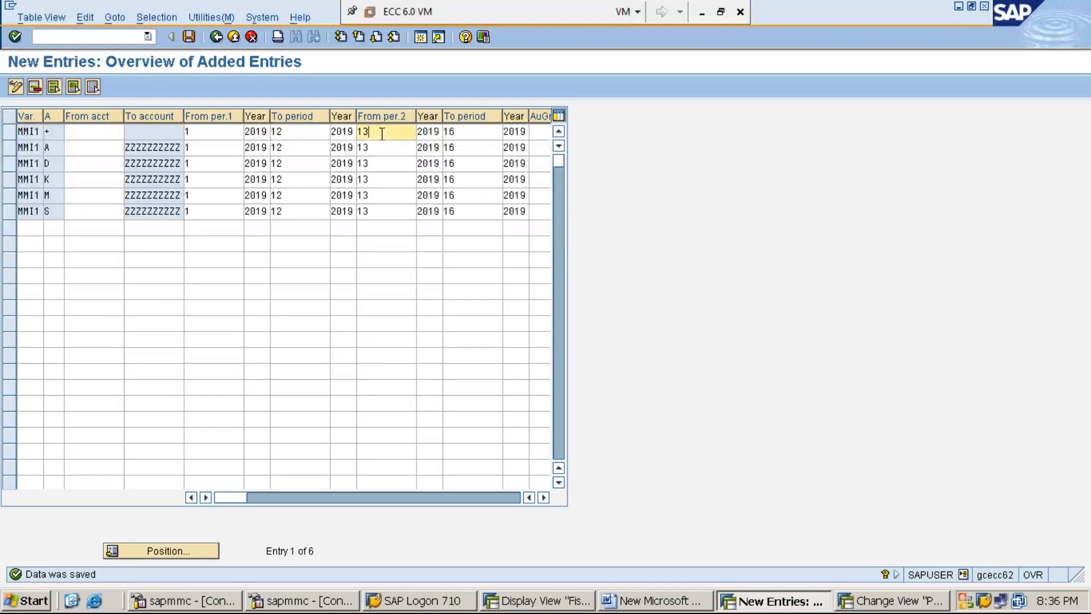
{"action": "left_click", "coordinate": [465, 132]}
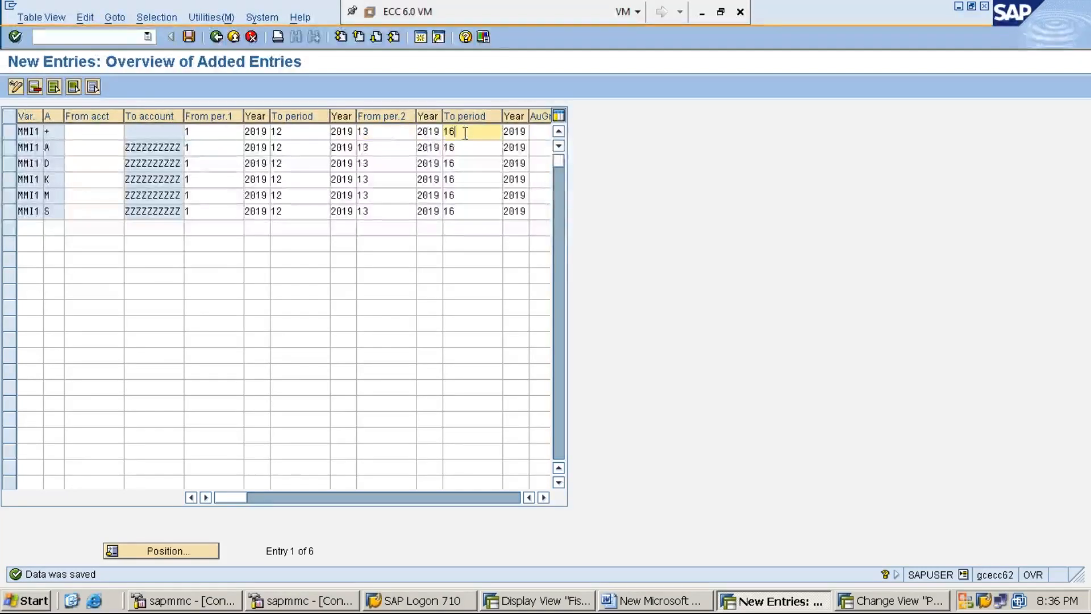
{"action": "left_click", "coordinate": [386, 132]}
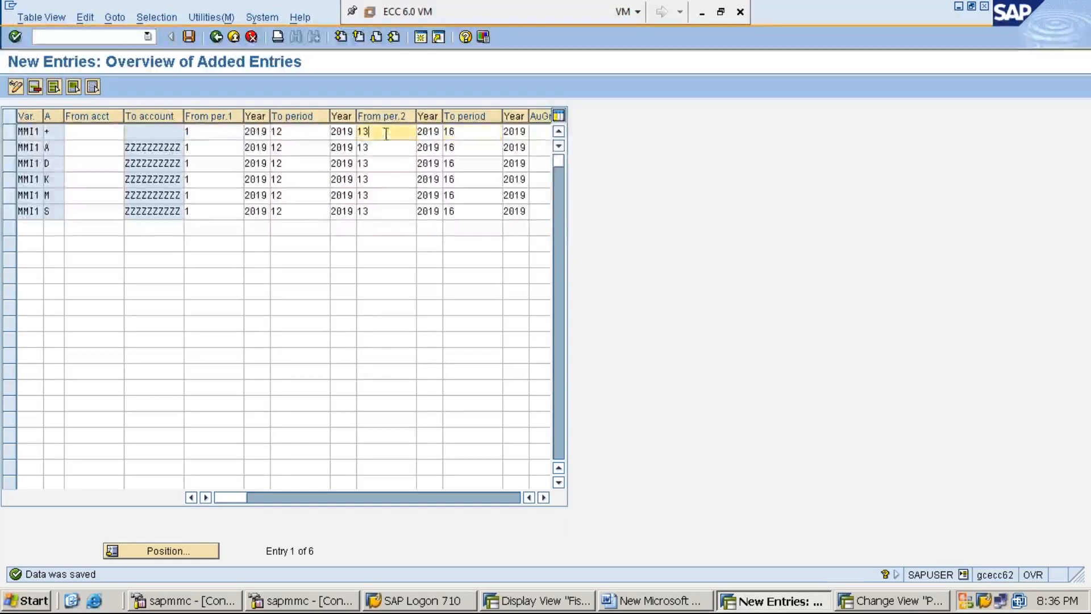
{"action": "left_click", "coordinate": [468, 136]}
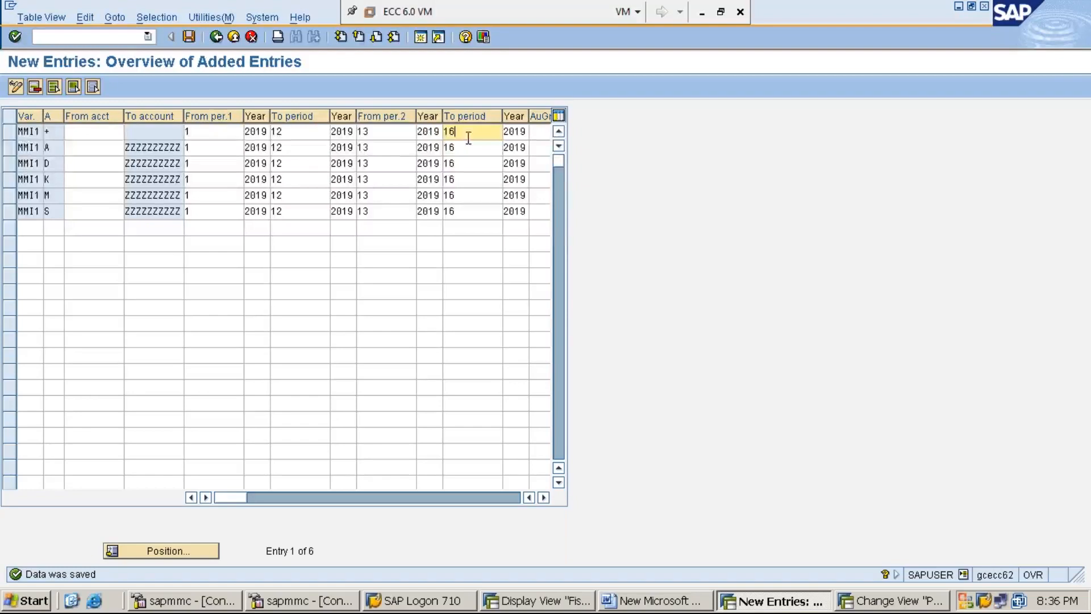
{"action": "left_click", "coordinate": [395, 132]}
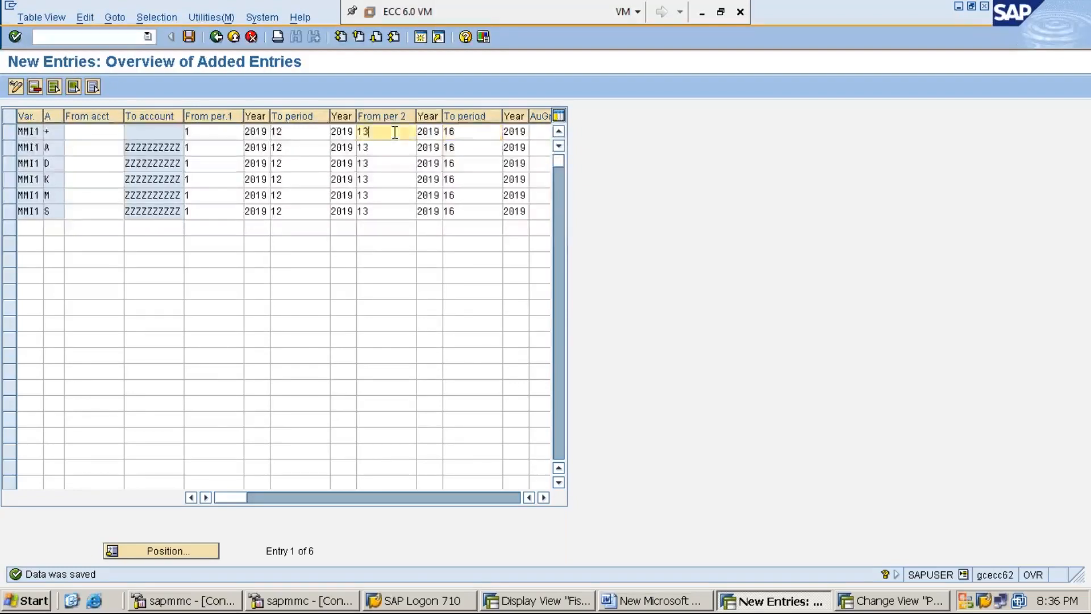
{"action": "left_click", "coordinate": [474, 135]}
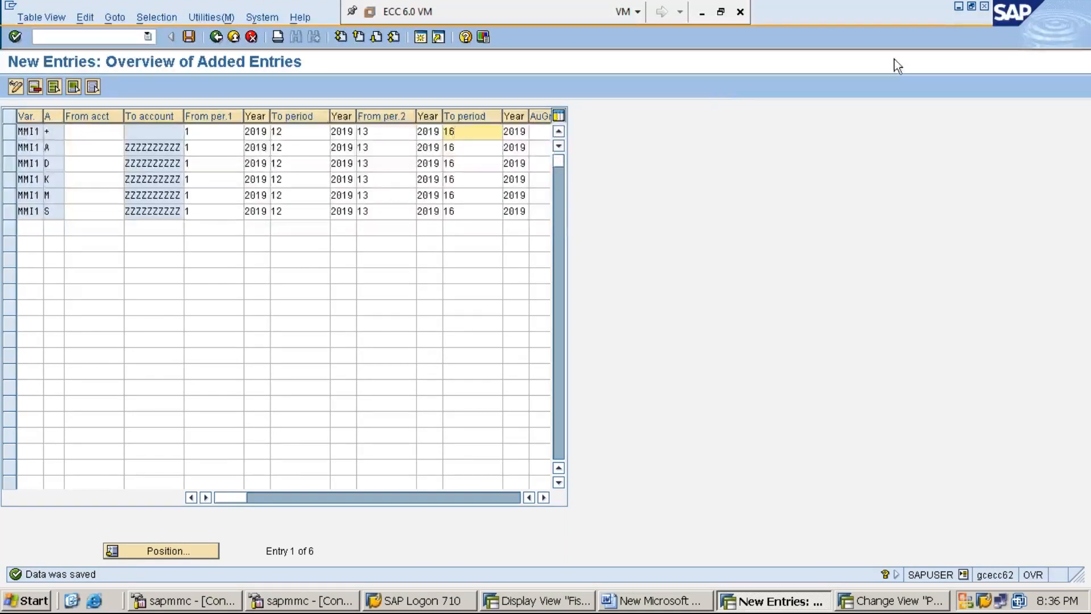
Step: Switch to the Word notes document and start a new paragraph, one blank line below the STEP:10 (OB52) entry
{"action": "left_click", "coordinate": [960, 9]}
{"action": "left_click", "coordinate": [959, 8]}
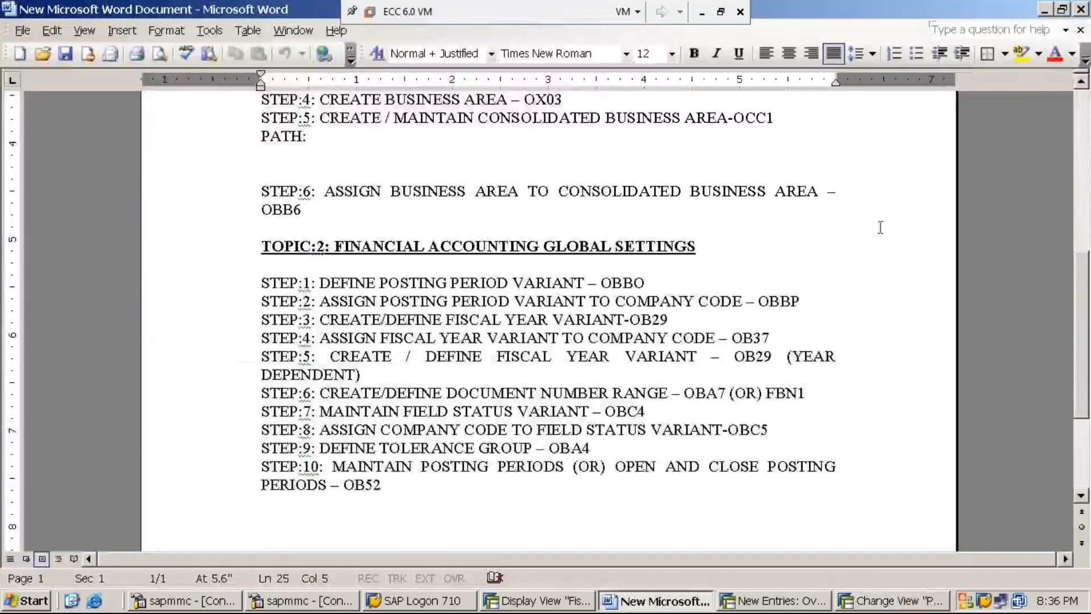
{"action": "left_click", "coordinate": [388, 486]}
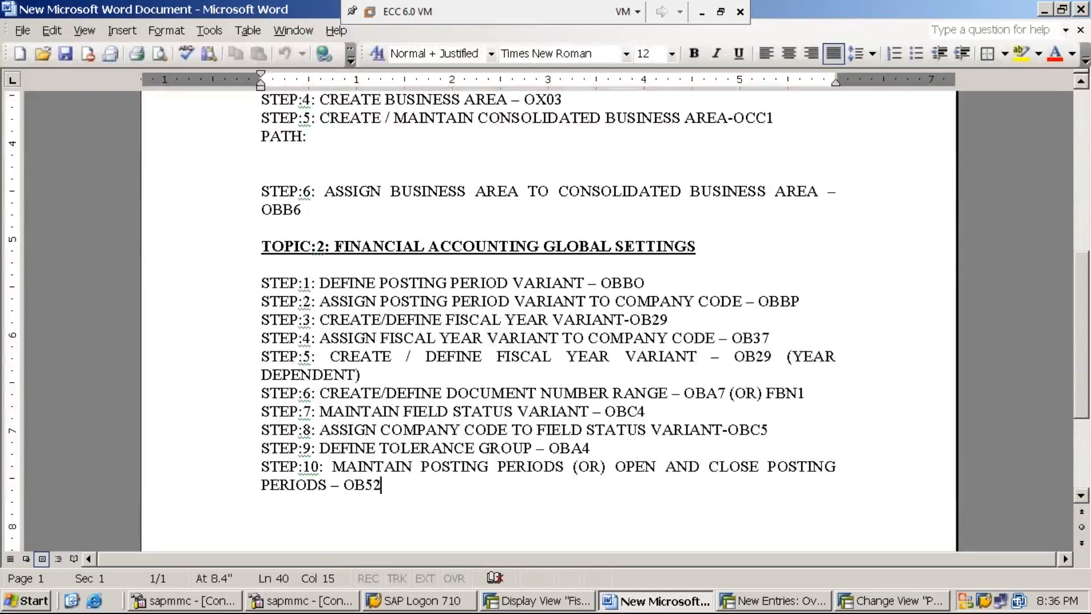
{"action": "key", "text": "Return"}
{"action": "key", "text": "Return"}
Step: Enter the topic heading "TOPIC:3: GENERAL LEDGER ACCOUNTING" on the new line
{"action": "type", "text": "topic:"}
{"action": "key", "text": "BackSpace"}
{"action": "key", "text": "BackSpace"}
{"action": "key", "text": "BackSpace"}
{"action": "key", "text": "BackSpace"}
{"action": "key", "text": "BackSpace"}
{"action": "type", "text": "OPIC:3:"}
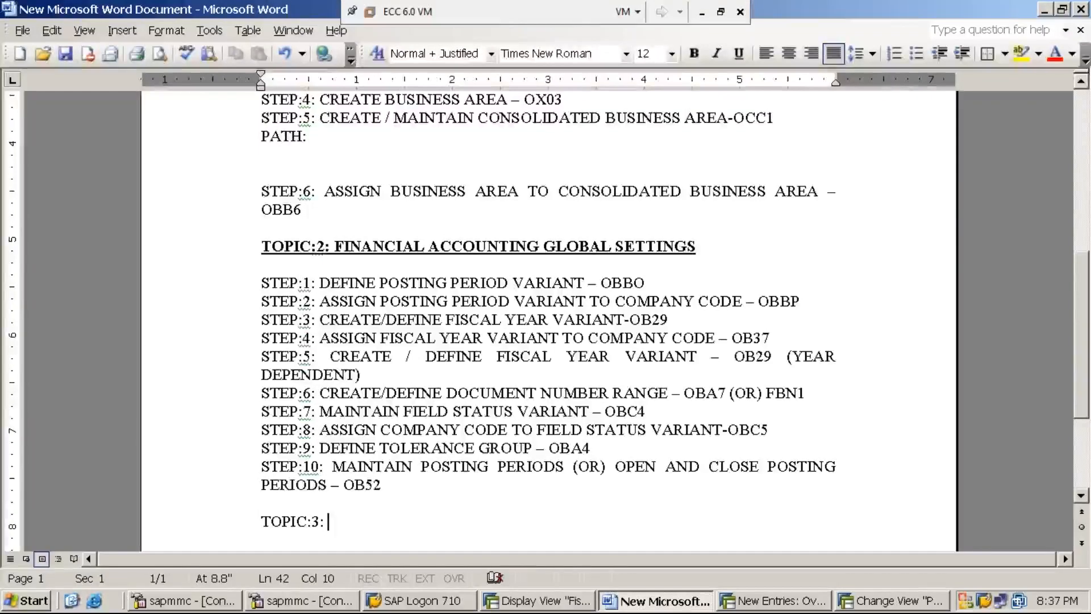
{"action": "type", "text": "GENER"}
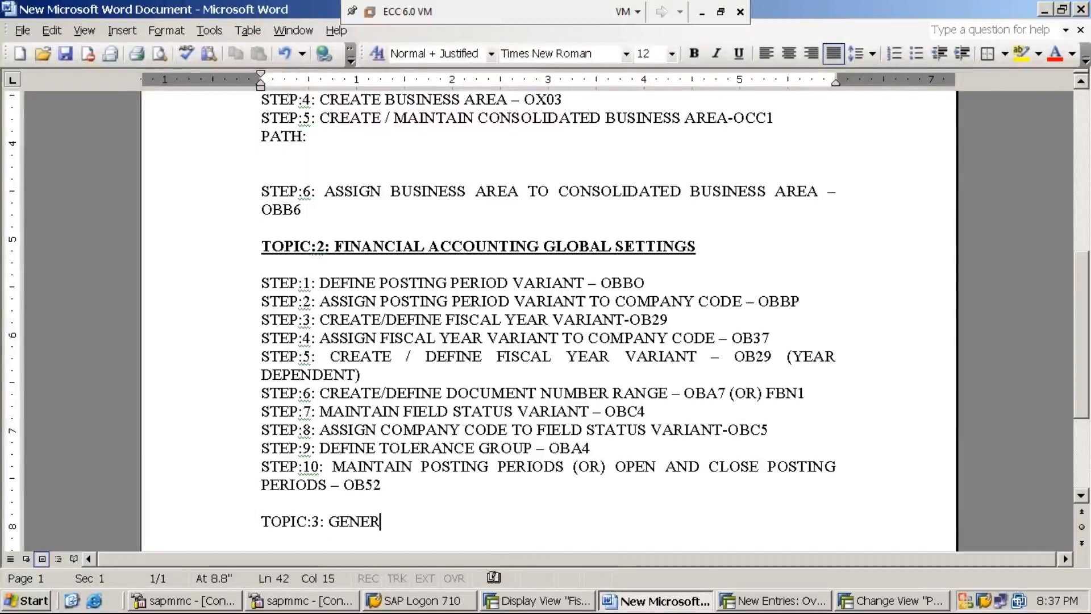
{"action": "type", "text": "AL LEDGER"}
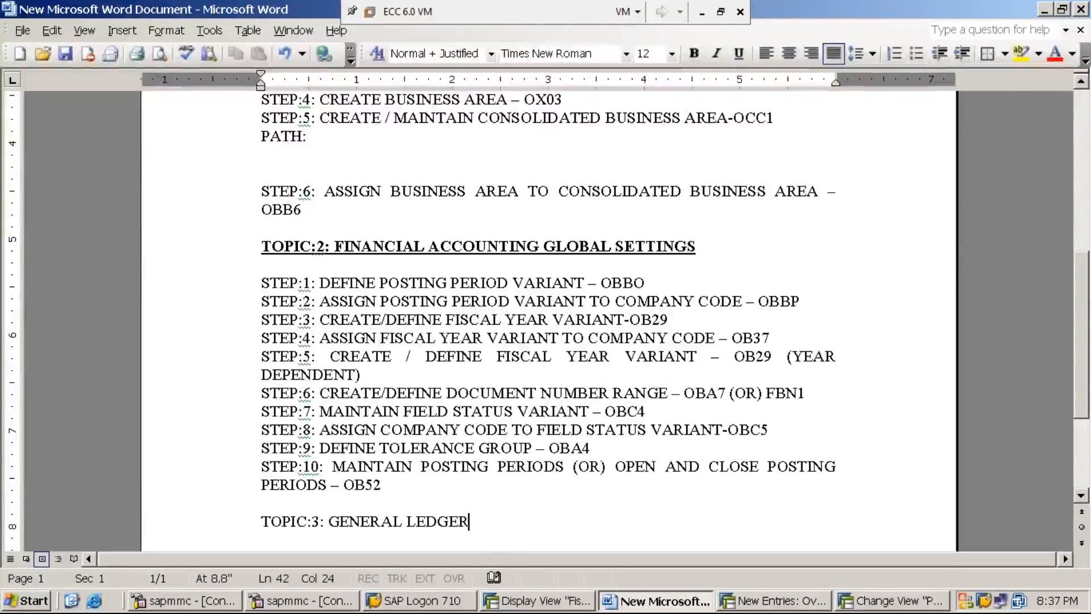
{"action": "type", "text": " ACCOUNTING"}
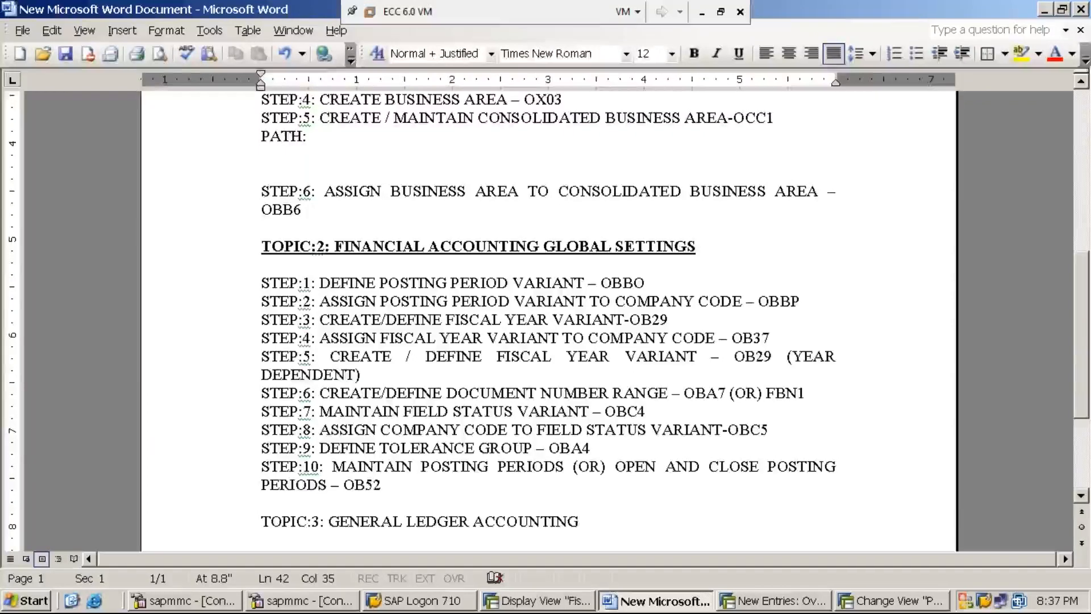
Step: Format the TOPIC:3 heading line as bold and underlined
{"action": "key", "text": "shift+Home"}
{"action": "key", "text": "ctrl+u"}
{"action": "key", "text": "ctrl+b"}
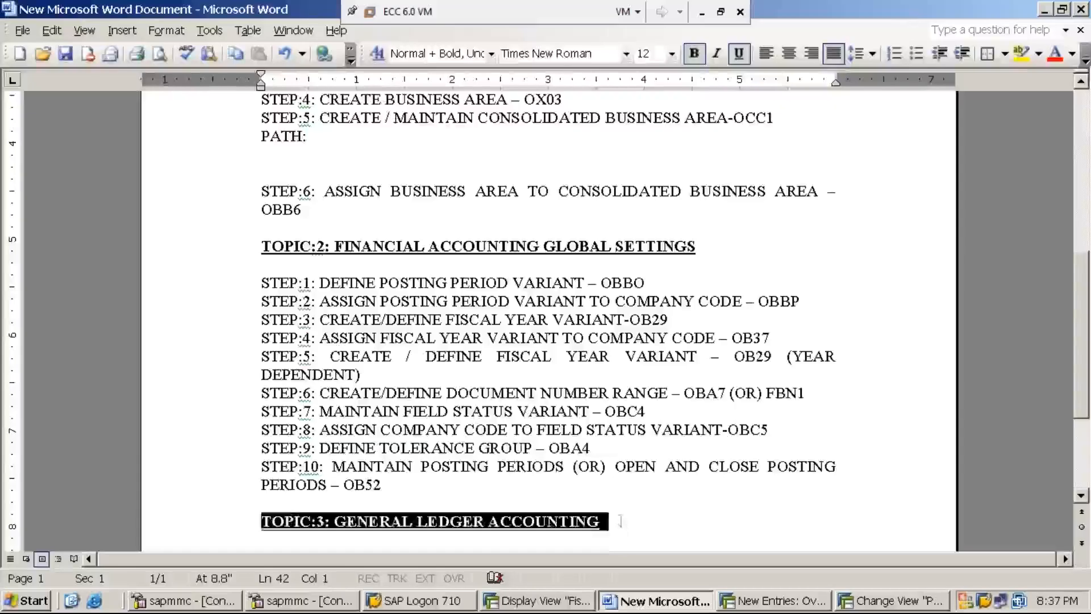
Step: Leave a blank line below the TOPIC:3 heading and begin the entry "STEP:1: DEFINE CHAR" without bold or underline
{"action": "key", "text": "End"}
{"action": "key", "text": "Return"}
{"action": "key", "text": "Return"}
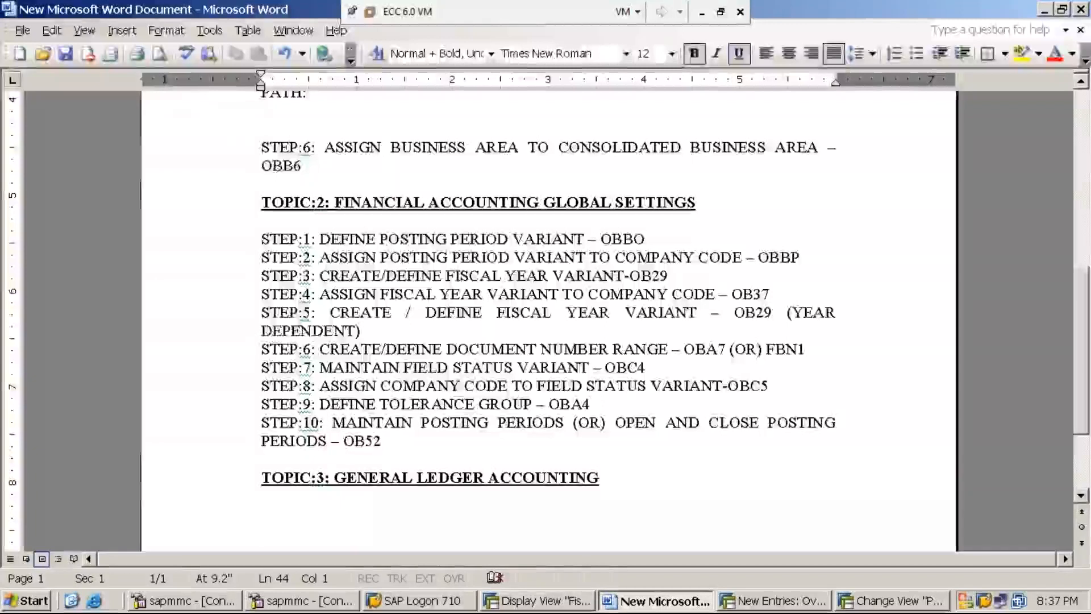
{"action": "key", "text": "ctrl+b"}
{"action": "key", "text": "ctrl+u"}
{"action": "type", "text": "STEP:1:"}
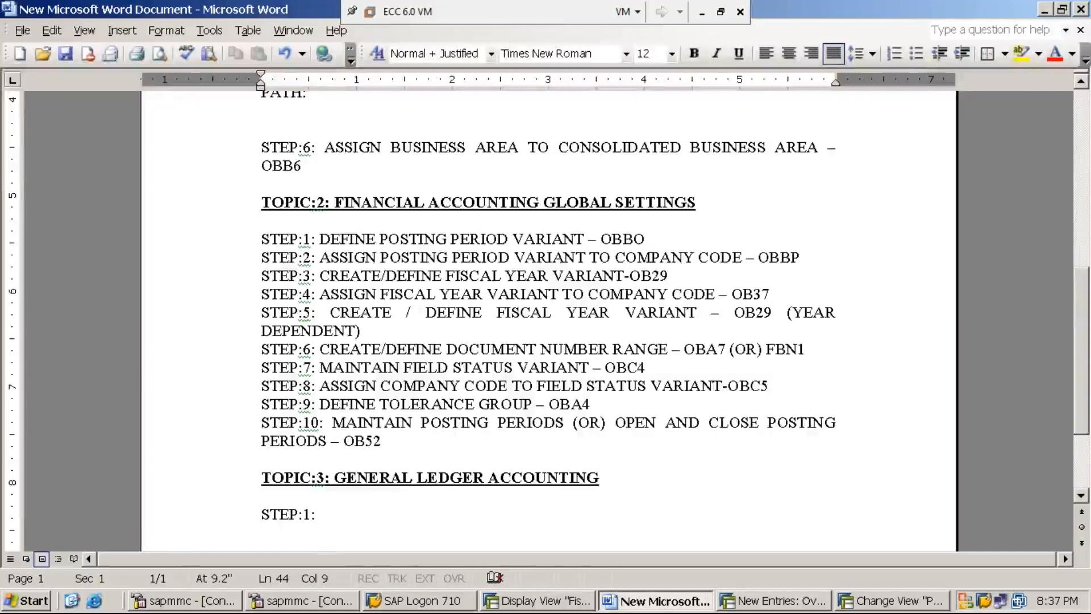
{"action": "type", "text": "DEFINE "}
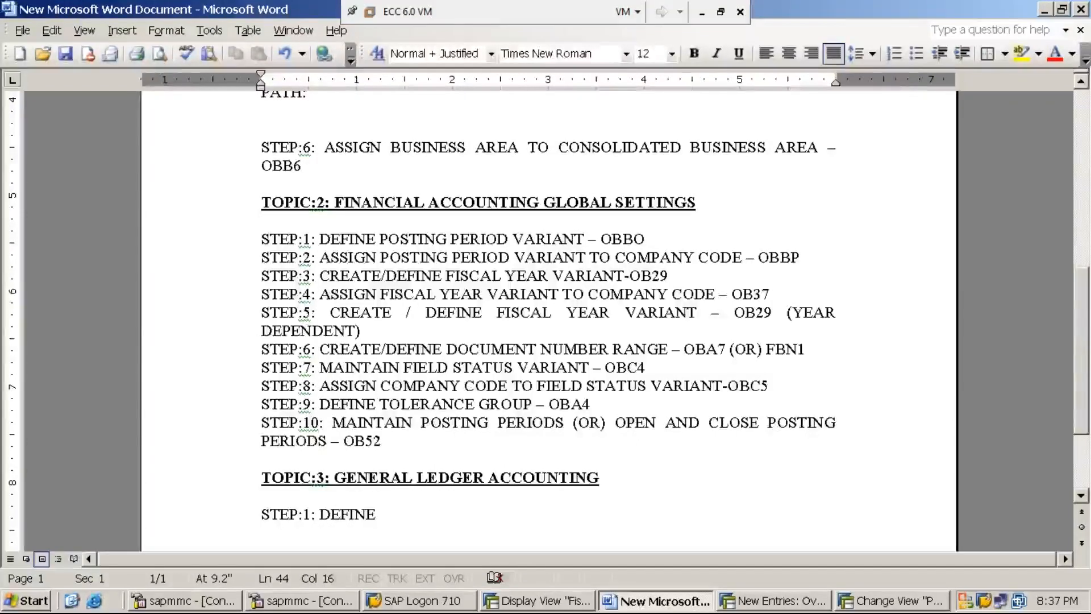
{"action": "type", "text": "CHAR"}
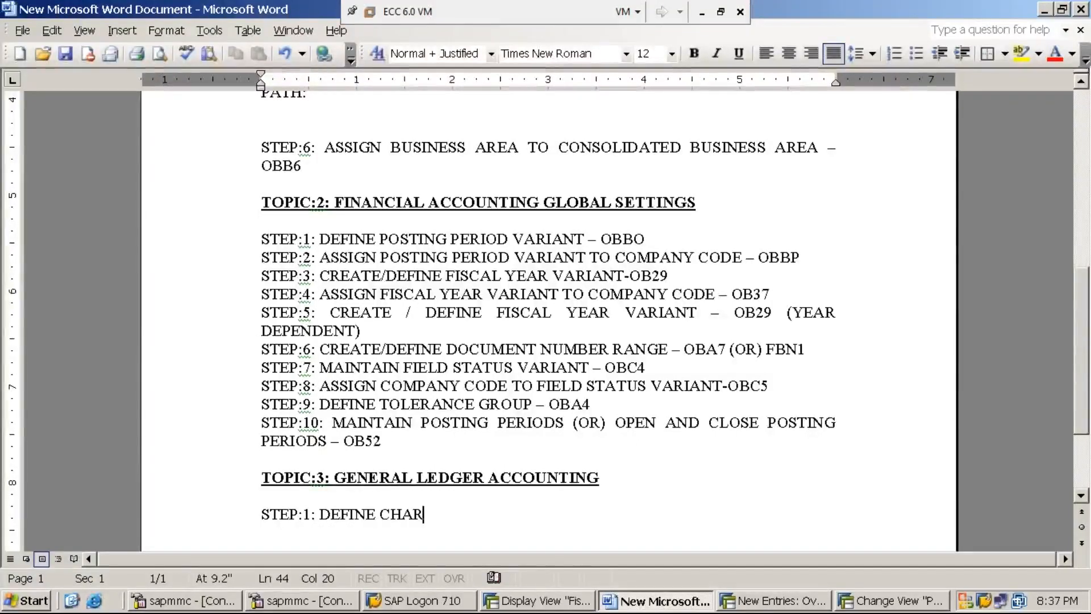
Step: Complete the first step line under Topic 3 so it reads "DEFINE CHART OF ACCOUNTS – OB13"
{"action": "type", "text": "T OF AC"}
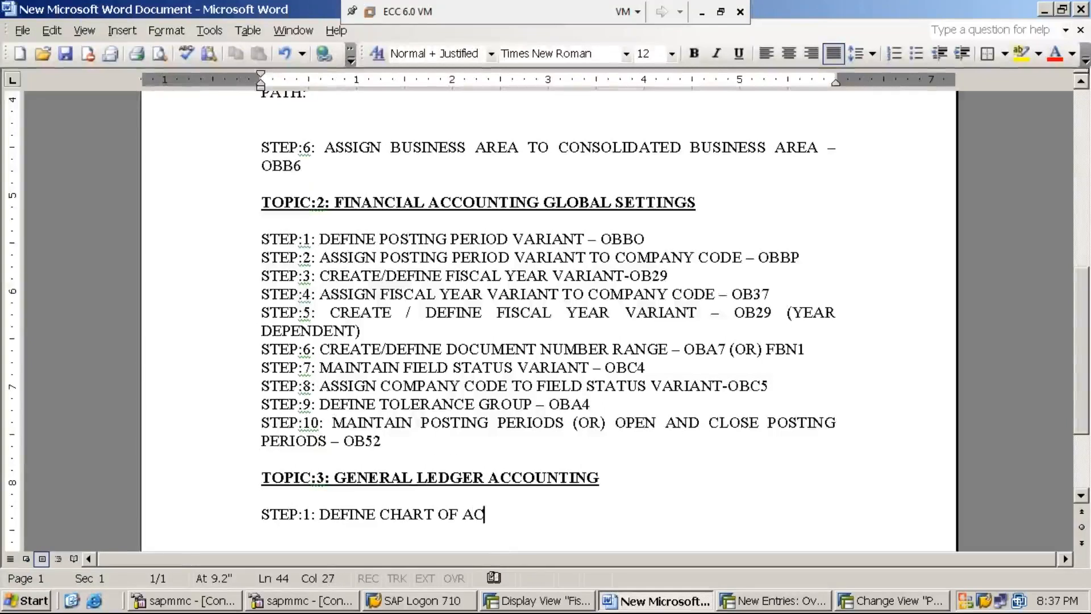
{"action": "type", "text": "COUNTS"}
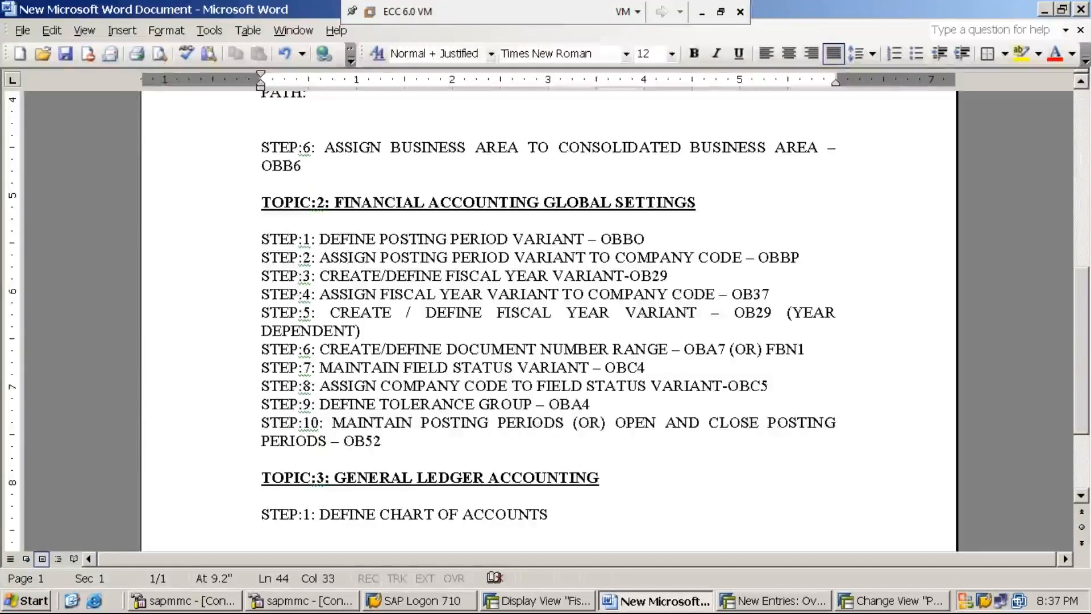
{"action": "type", "text": " - "}
{"action": "type", "text": "OB13"}
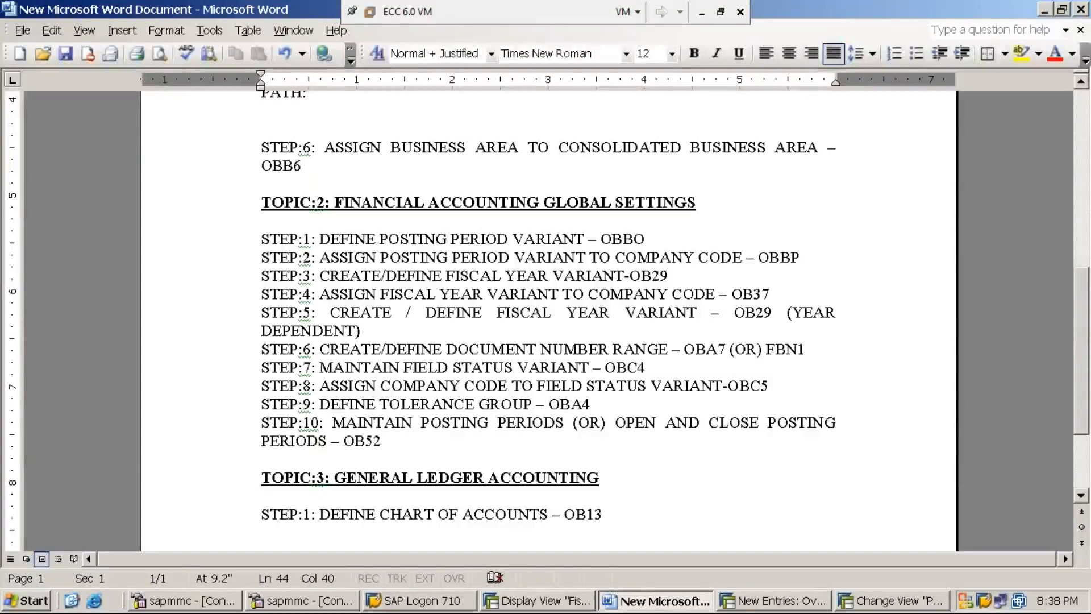
Step: Switch to the SAP session, leave the posting periods transaction with /N, and open the SAP Reference IMG through SPRO
{"action": "left_click", "coordinate": [778, 602]}
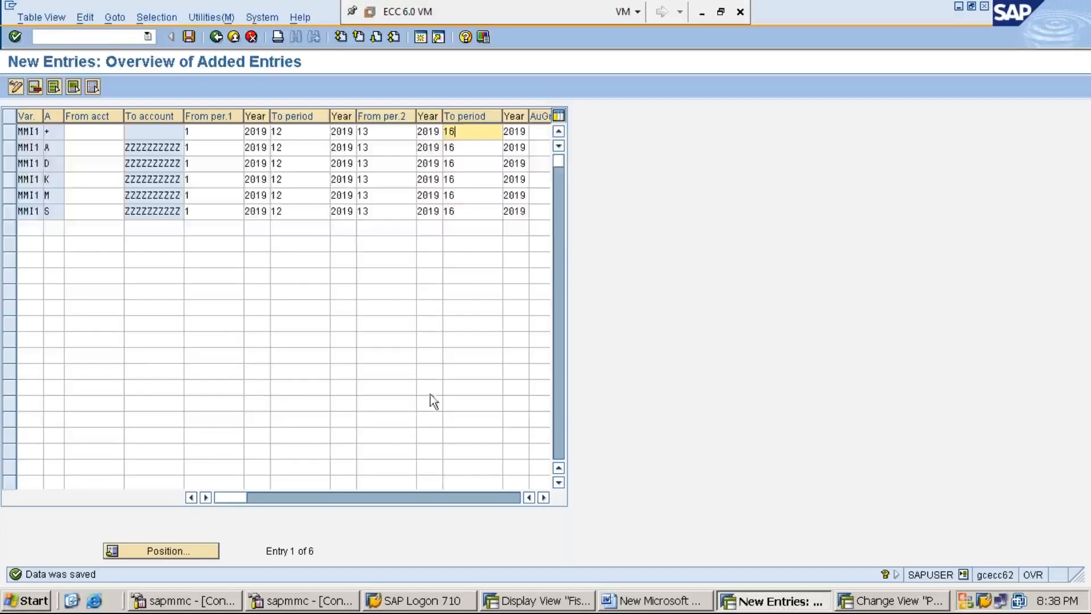
{"action": "left_click", "coordinate": [108, 37]}
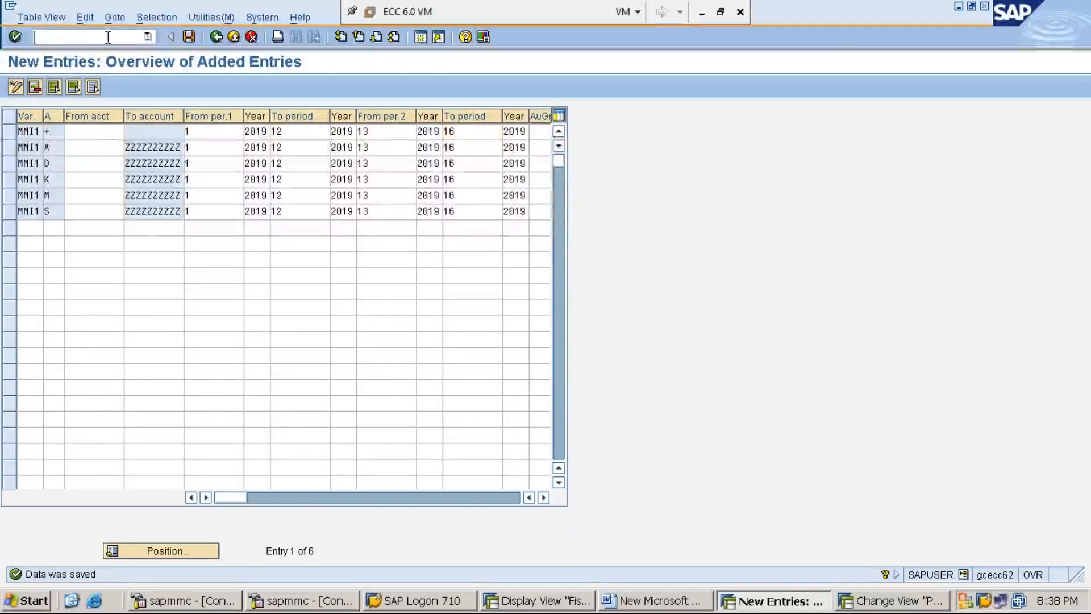
{"action": "type", "text": "/N"}
{"action": "key", "text": "Return"}
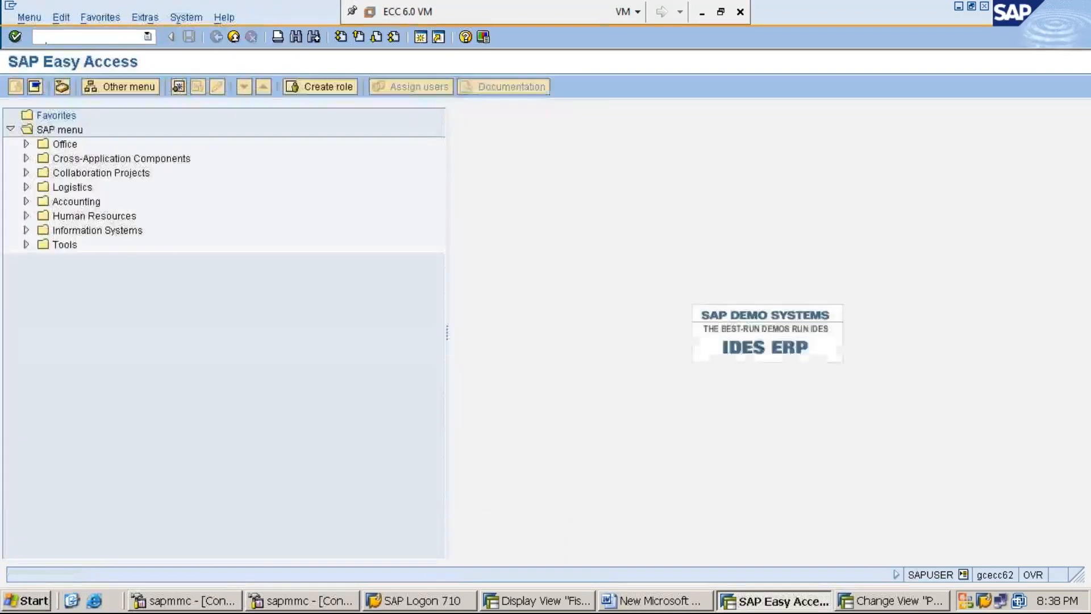
{"action": "type", "text": "SPE"}
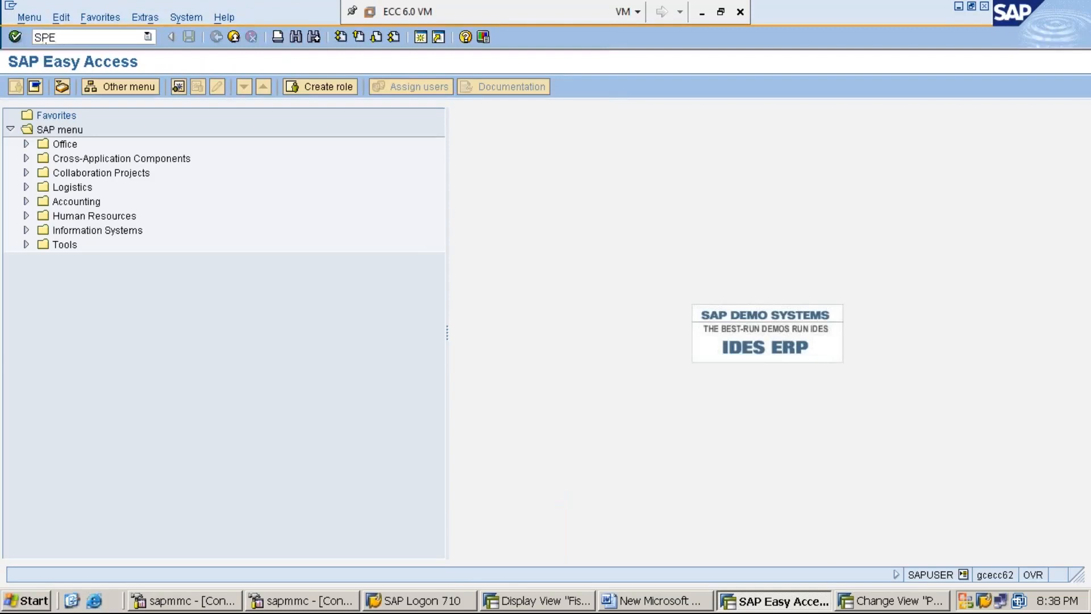
{"action": "key", "text": "BackSpace"}
{"action": "type", "text": "RO"}
{"action": "key", "text": "Return"}
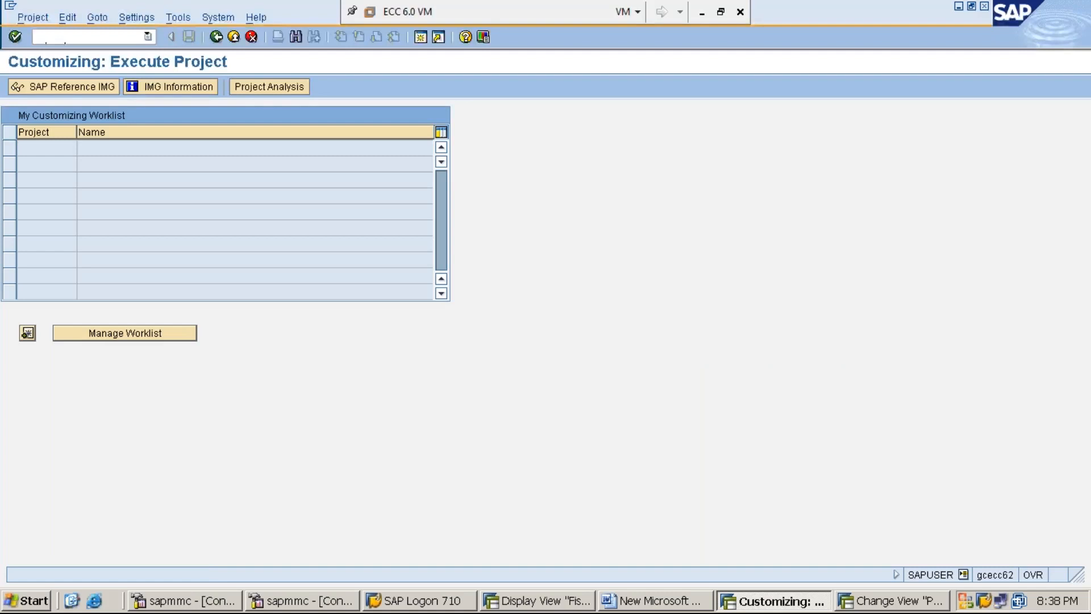
{"action": "left_click", "coordinate": [83, 89]}
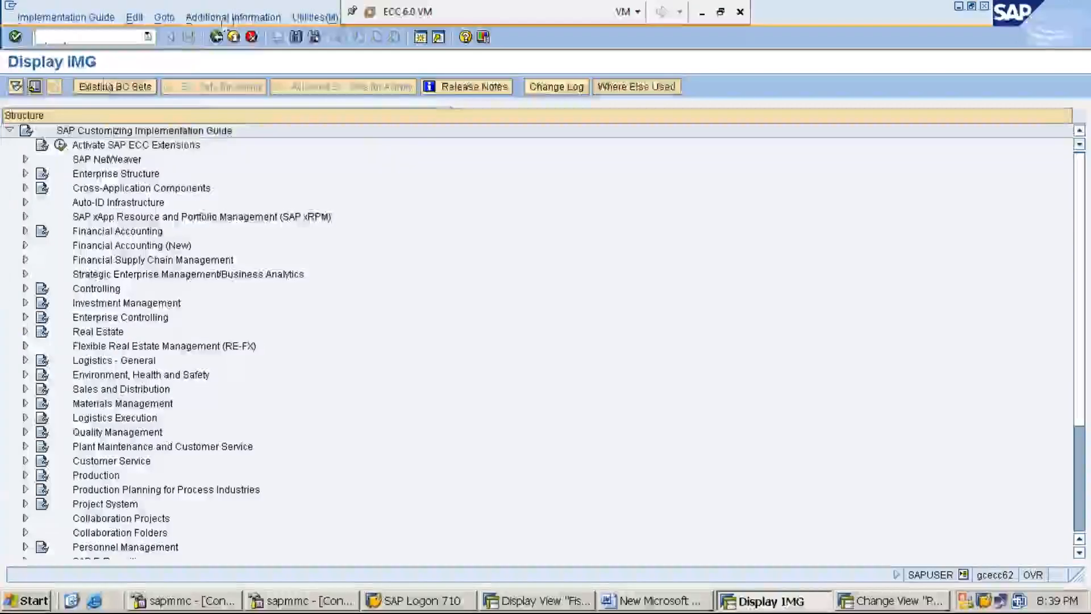
Step: Turn on the display of the activity keys as additional information in the implementation guide
{"action": "left_click", "coordinate": [243, 18]}
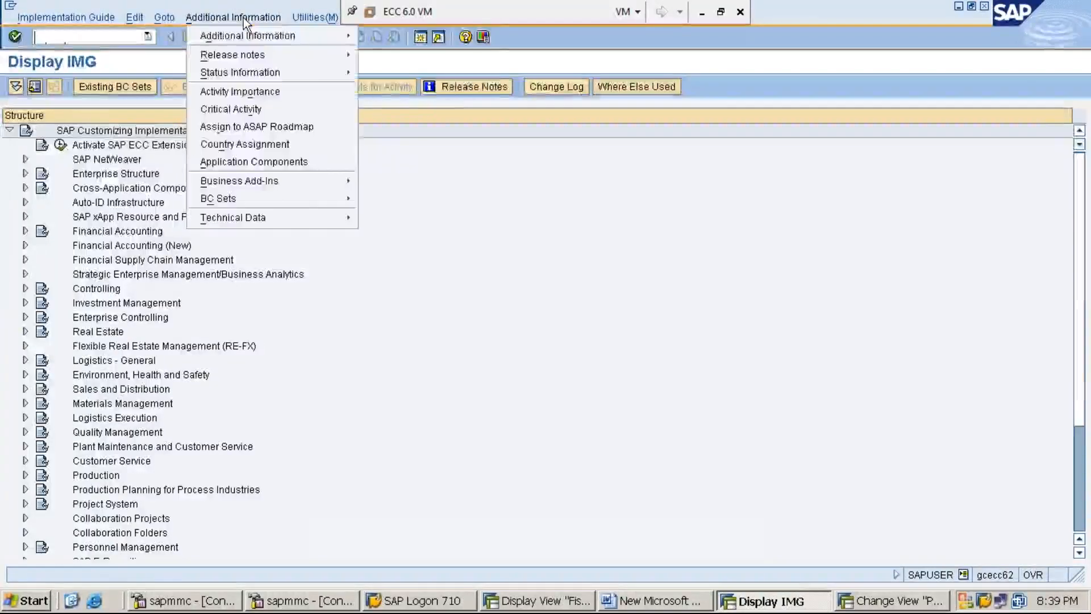
{"action": "mouse_move", "coordinate": [248, 36]}
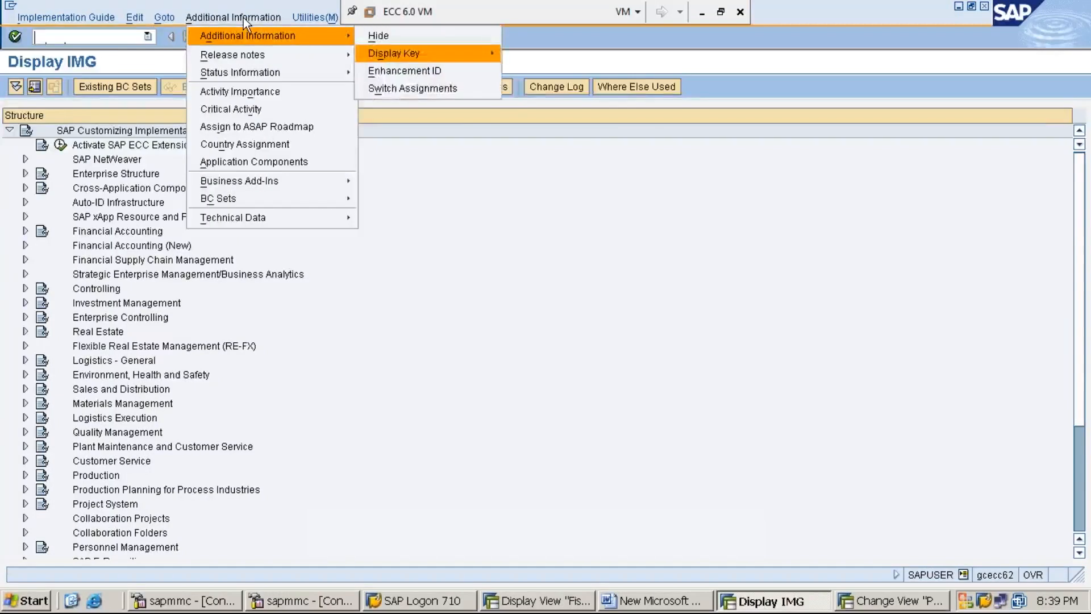
{"action": "key", "text": "Right"}
{"action": "key", "text": "Down"}
{"action": "key", "text": "Return"}
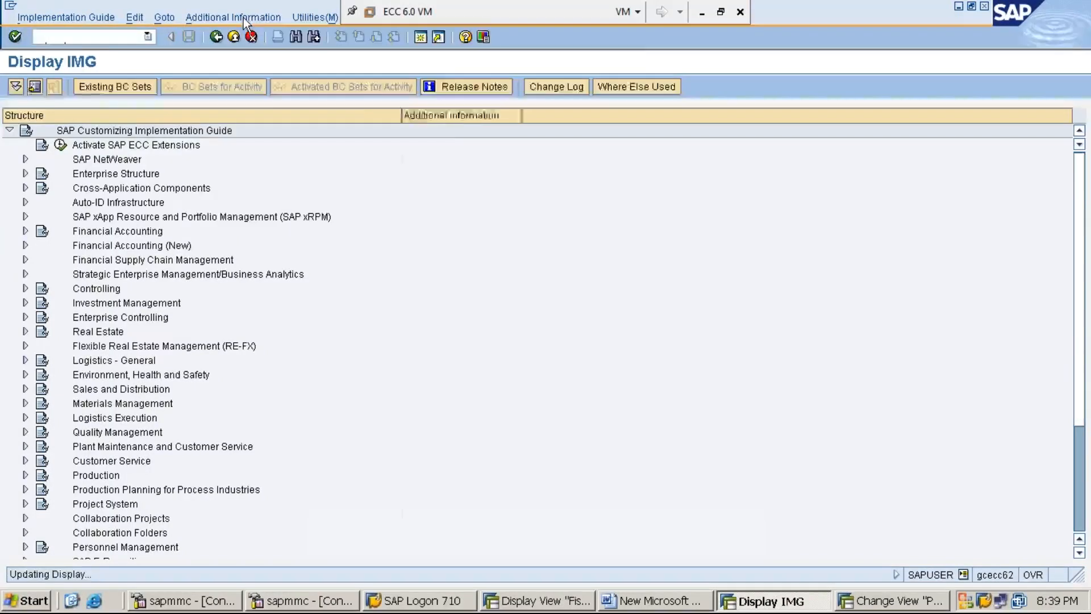
Step: Expand the guide through Financial Accounting, General Ledger Accounting, G/L Accounts and Master Data down to the Preparations activities
{"action": "left_click", "coordinate": [146, 232]}
{"action": "double_click", "coordinate": [146, 233]}
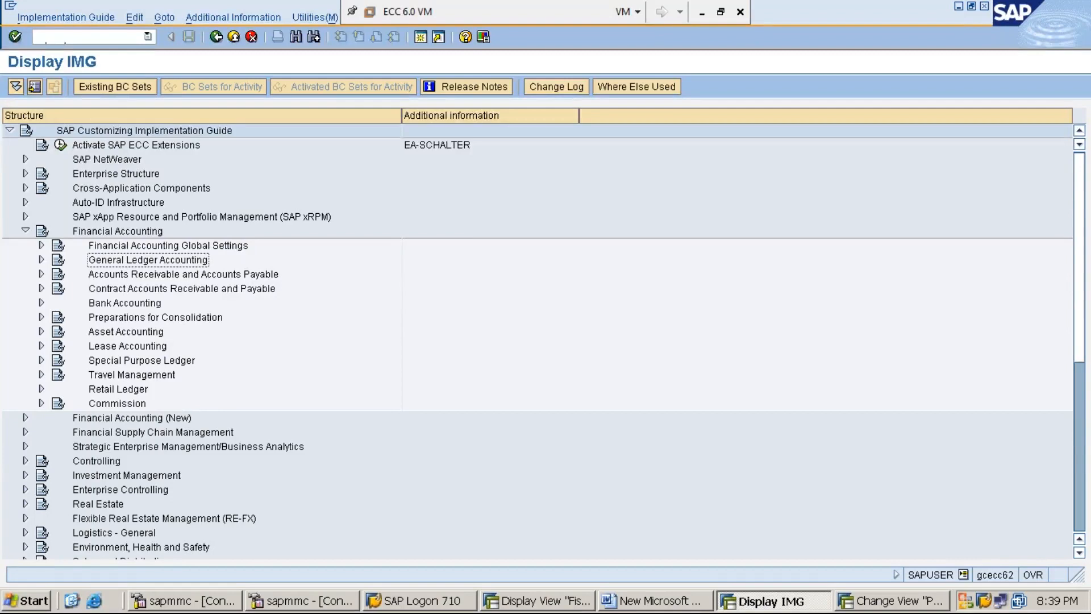
{"action": "key", "text": "Right"}
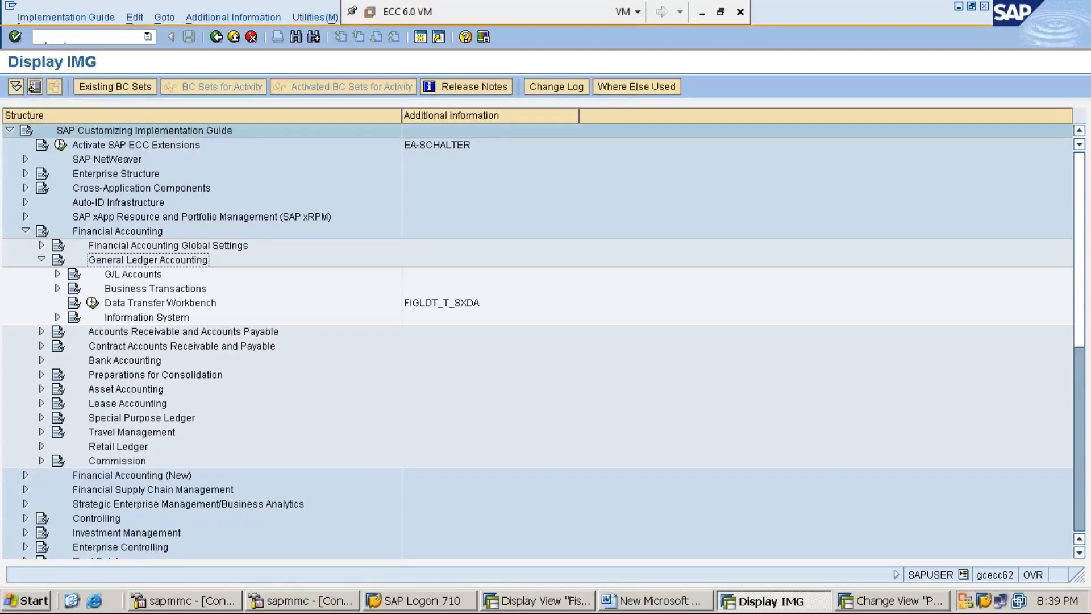
{"action": "left_click", "coordinate": [57, 274]}
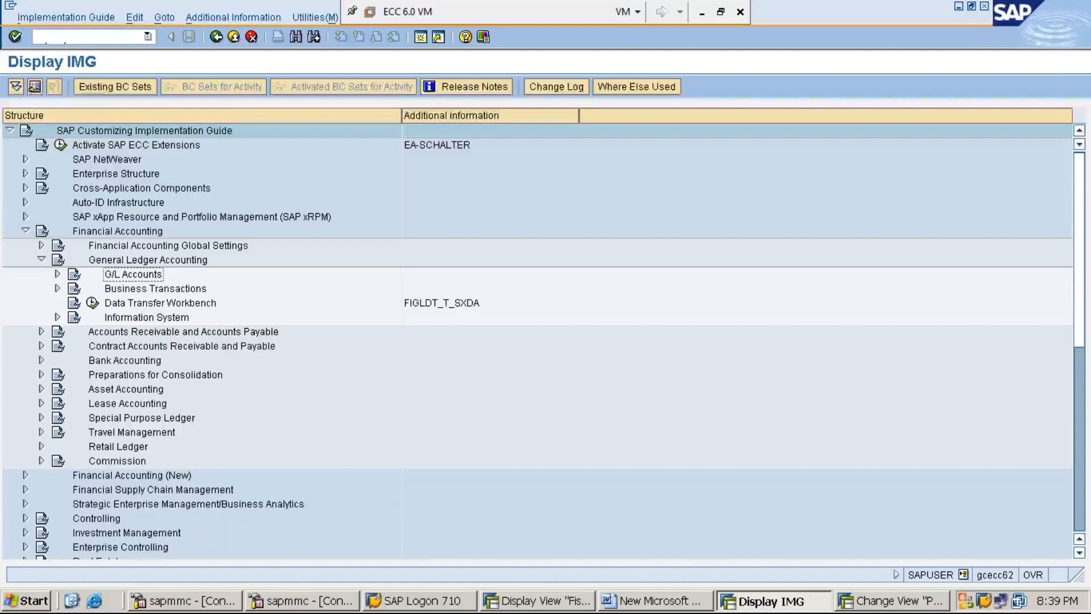
{"action": "key", "text": "Right"}
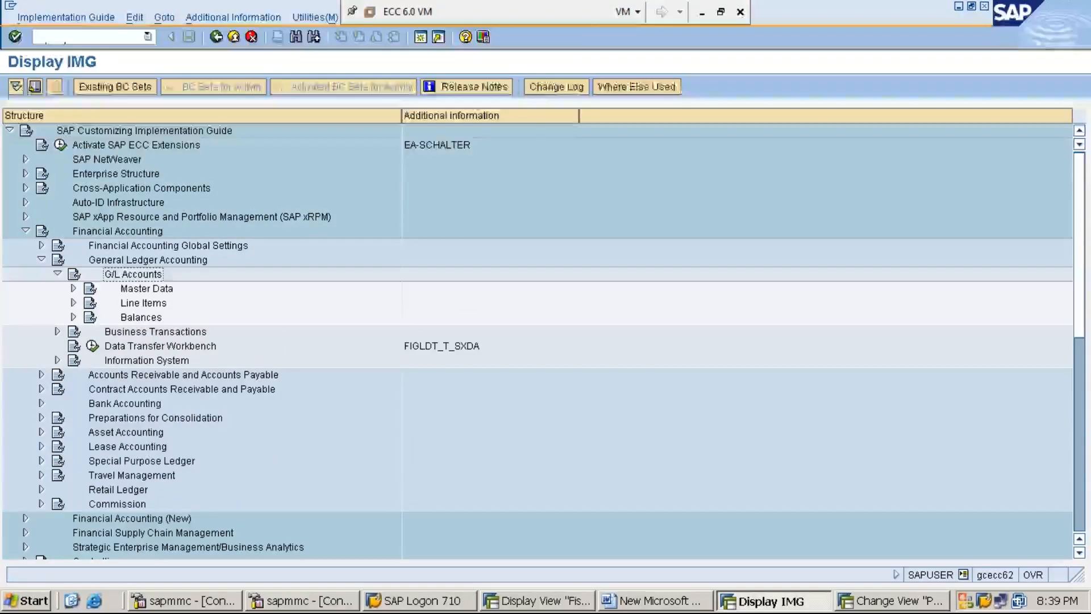
{"action": "left_click", "coordinate": [146, 289]}
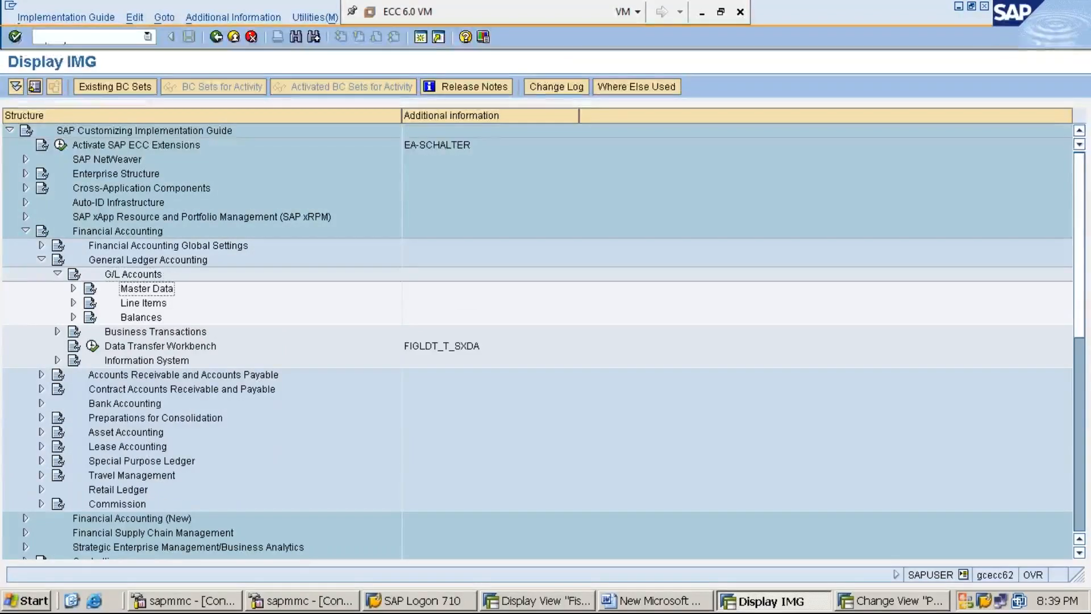
{"action": "key", "text": "Right"}
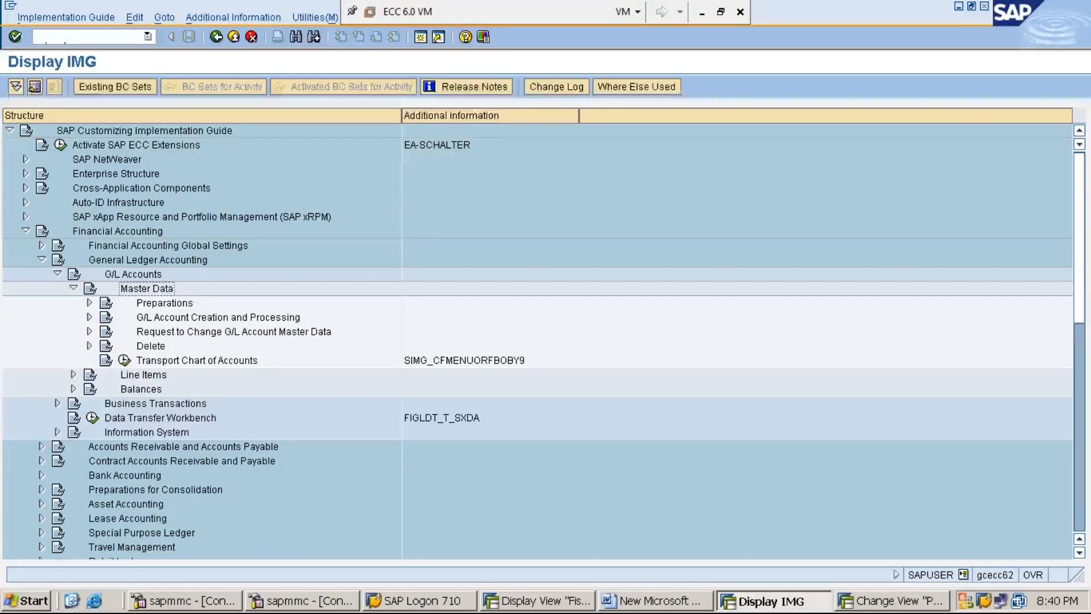
{"action": "left_click", "coordinate": [164, 303]}
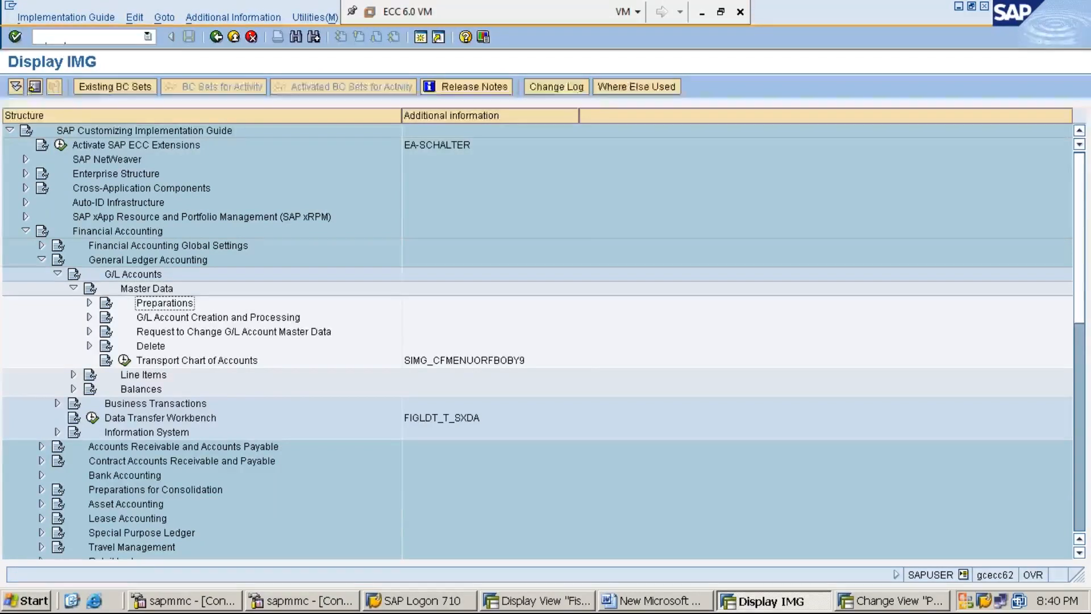
{"action": "key", "text": "Right"}
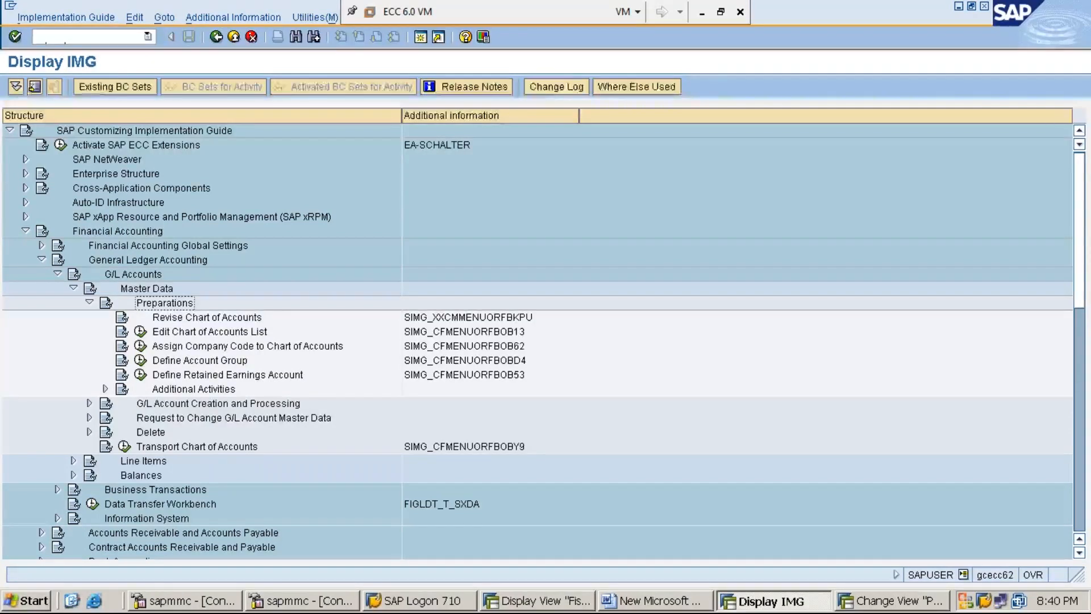
Step: Execute the Edit Chart of Accounts List activity under Preparations
{"action": "key", "text": "Down"}
{"action": "key", "text": "Down"}
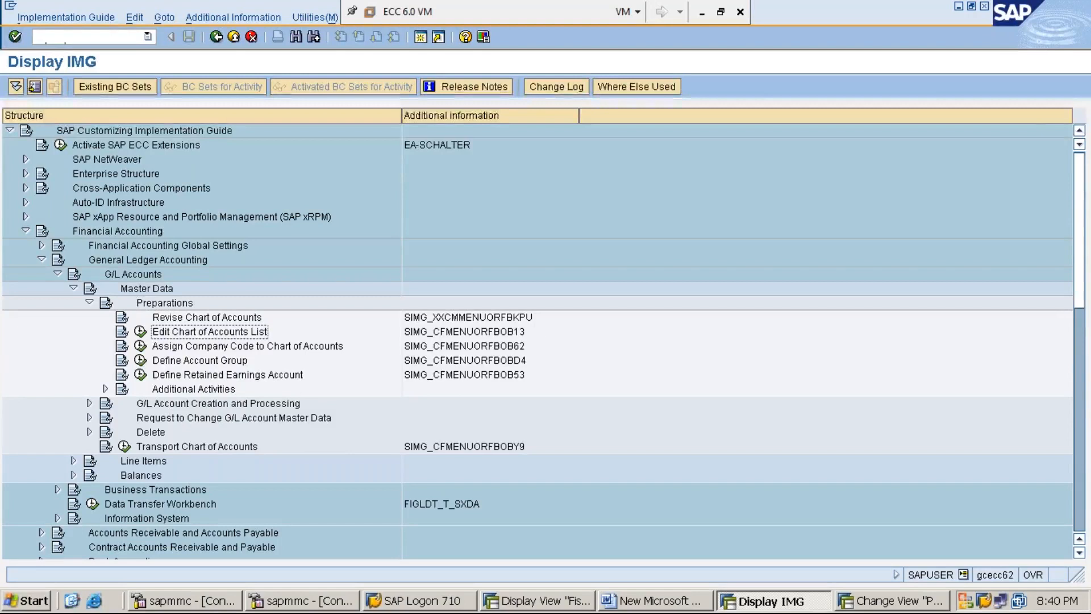
{"action": "left_click", "coordinate": [139, 331]}
{"action": "left_click", "coordinate": [140, 331]}
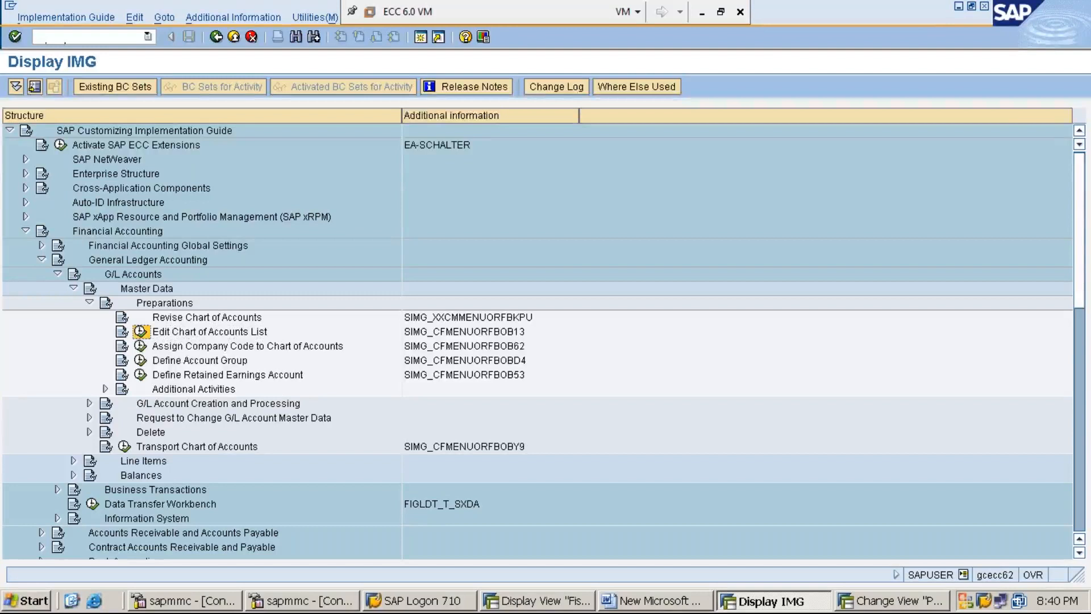
{"action": "left_click", "coordinate": [141, 332]}
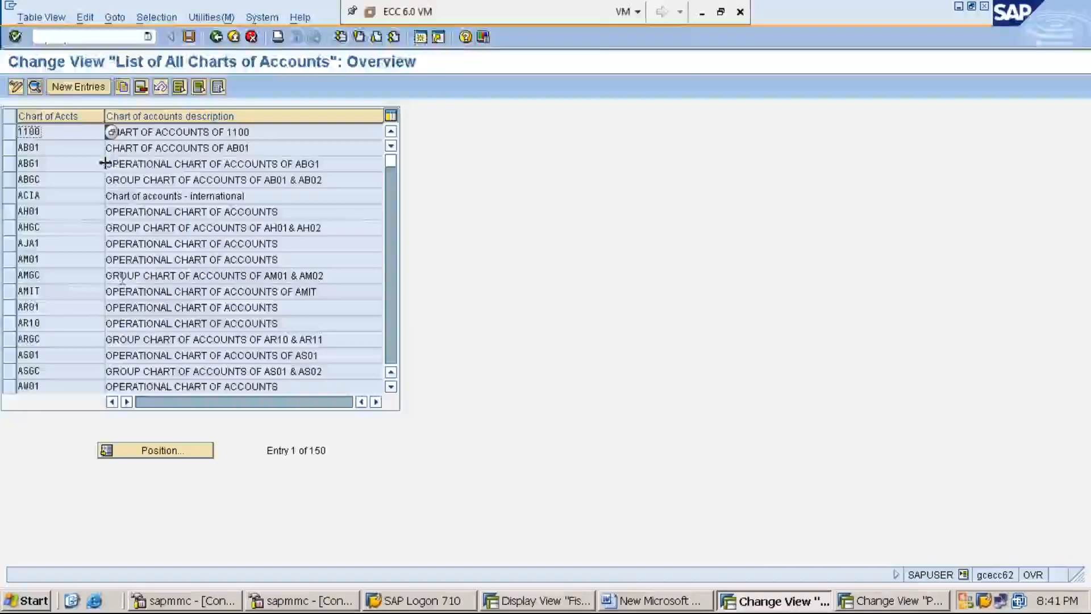
Step: Create a new chart of accounts entry MMI1 with the description "OPERATIONAL CHART OF ACCOUNTS"
{"action": "left_click", "coordinate": [77, 87]}
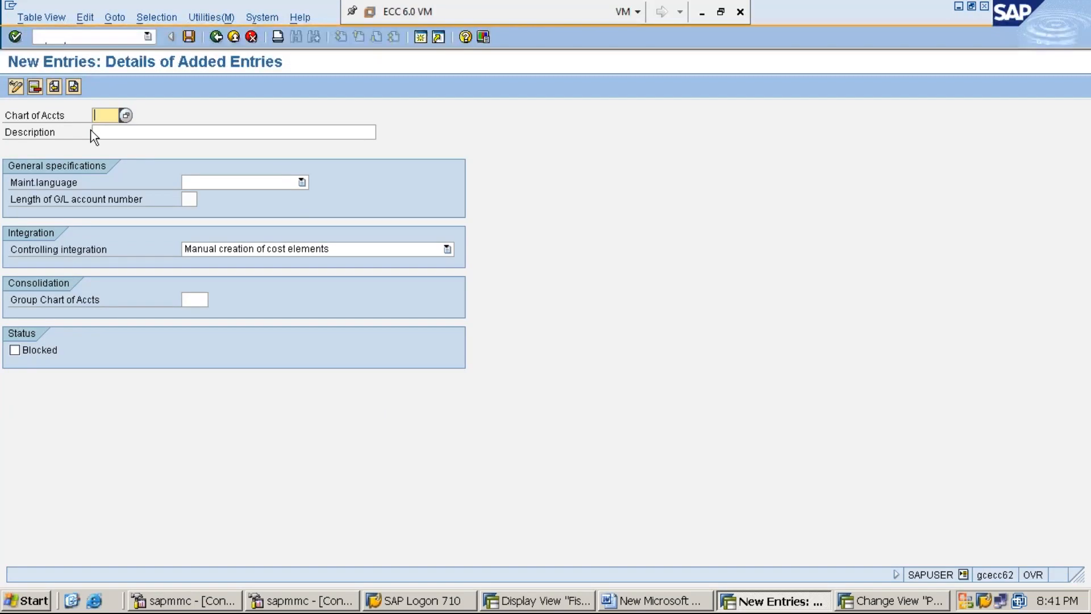
{"action": "type", "text": "MMI1"}
{"action": "left_click", "coordinate": [147, 135]}
{"action": "type", "text": "OPE"}
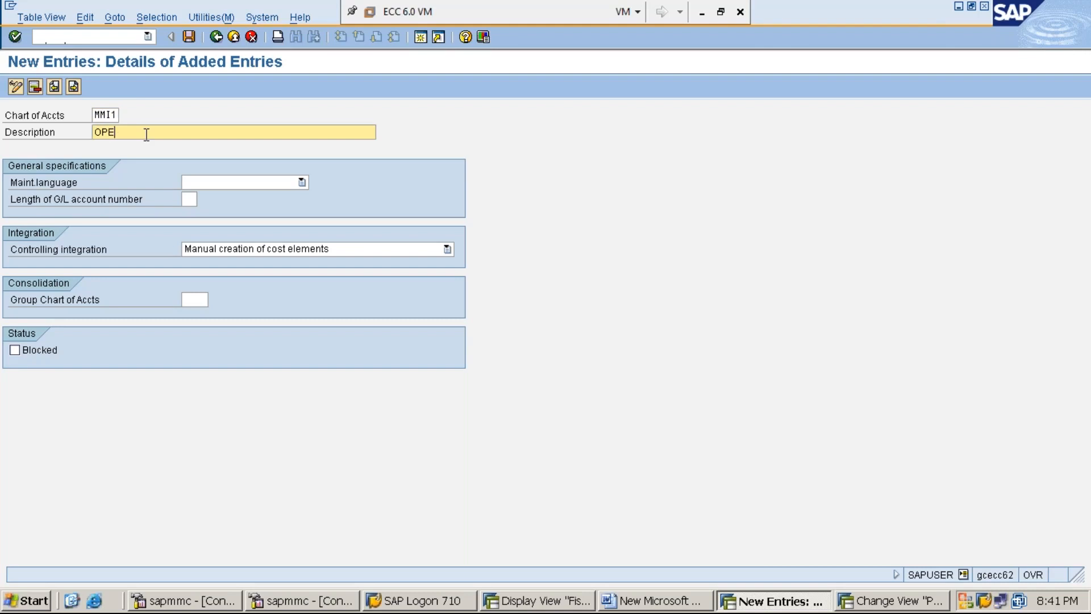
{"action": "type", "text": "RATIONAL CHAR T OF ACCOUNTS"}
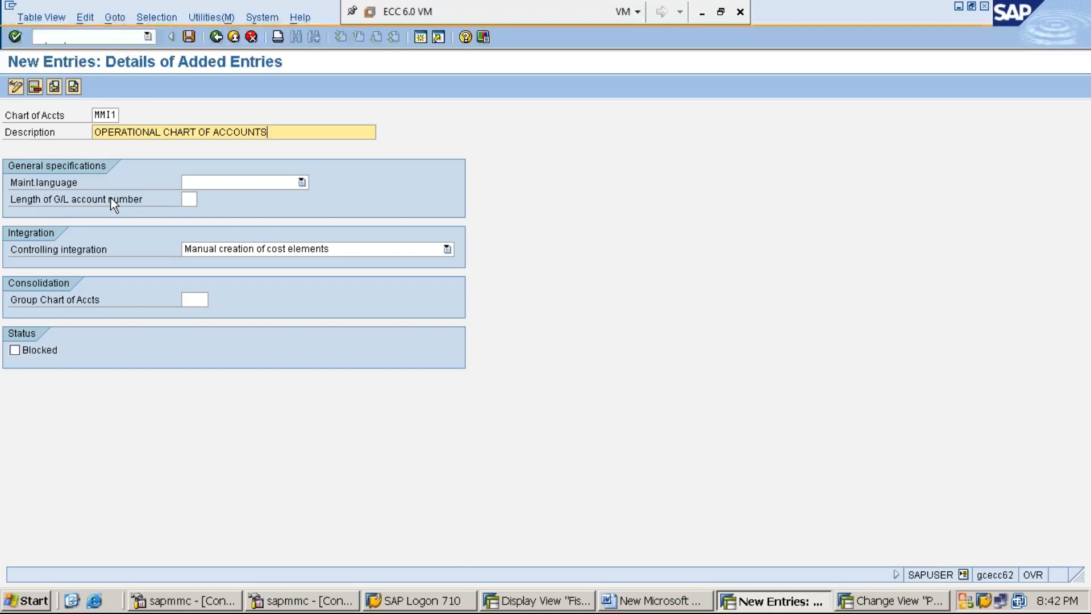
Step: Set the chart's maintenance language to English and move to the length of the G/L account number
{"action": "left_click", "coordinate": [59, 187]}
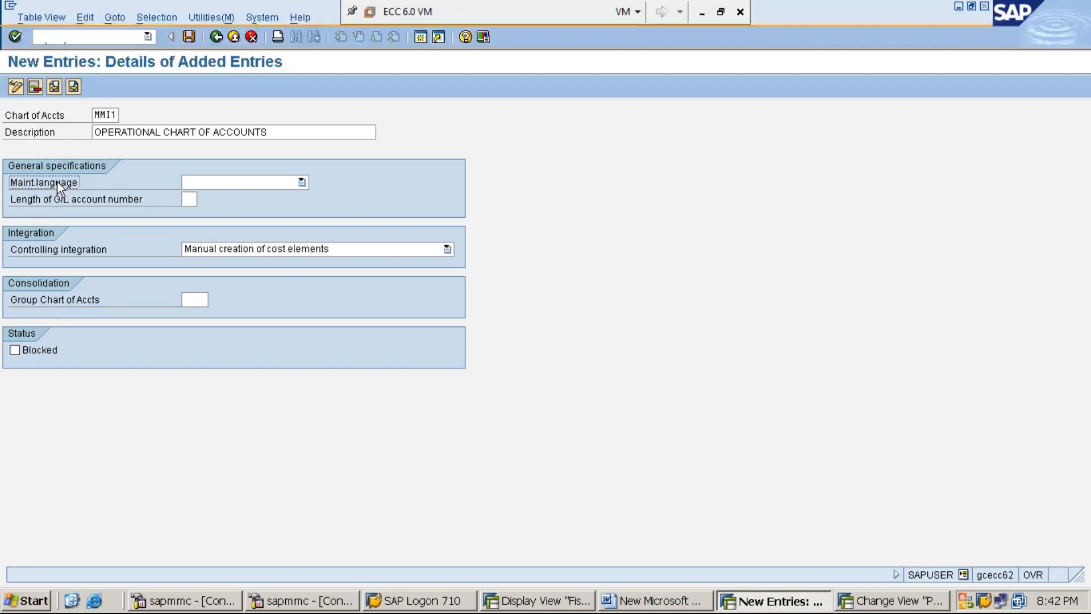
{"action": "left_click", "coordinate": [301, 182]}
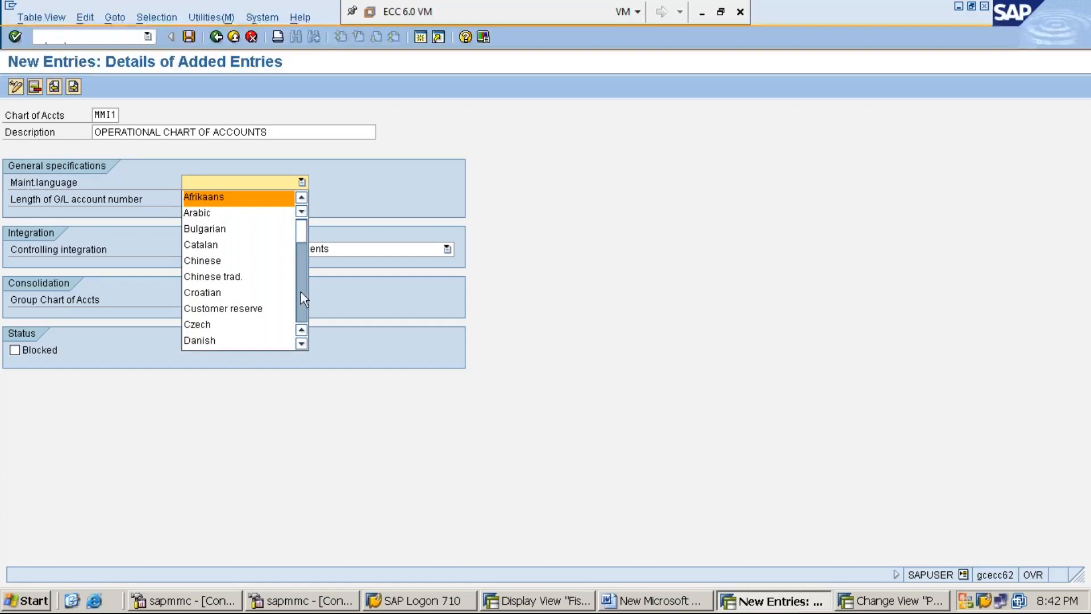
{"action": "scroll", "coordinate": [302, 343], "scroll_direction": "down", "scroll_amount": 2}
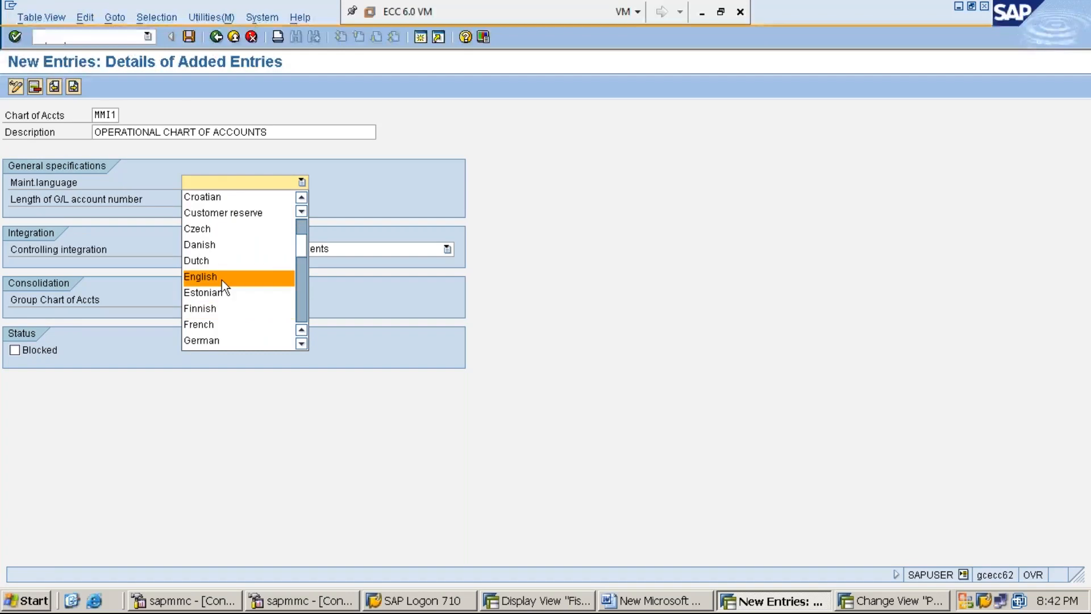
{"action": "left_click", "coordinate": [222, 279]}
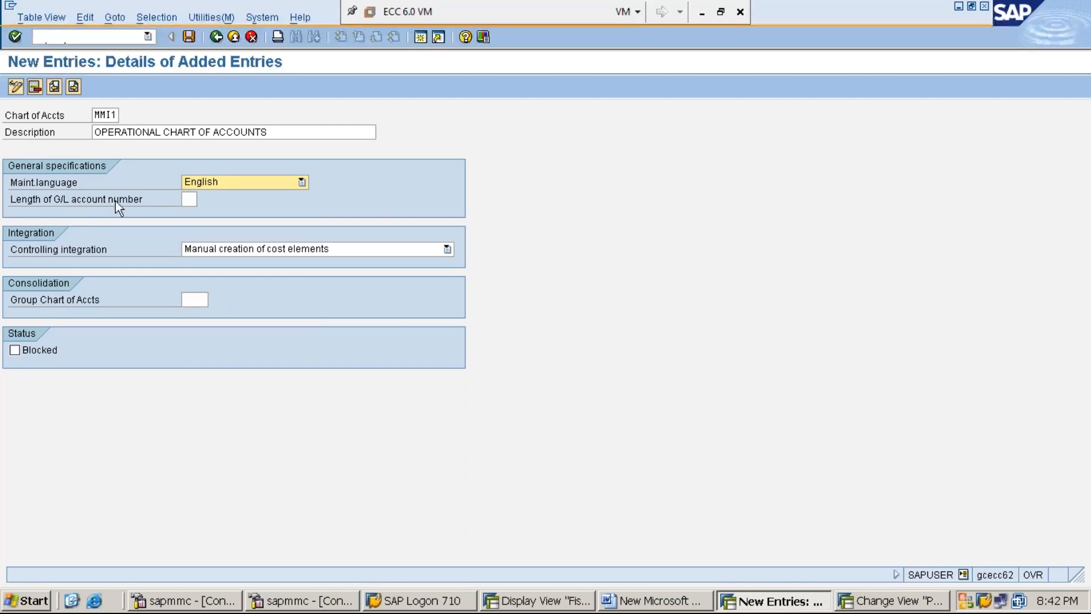
{"action": "left_click", "coordinate": [189, 200]}
{"action": "type", "text": "10"}
{"action": "key", "text": "BackSpace"}
{"action": "key", "text": "BackSpace"}
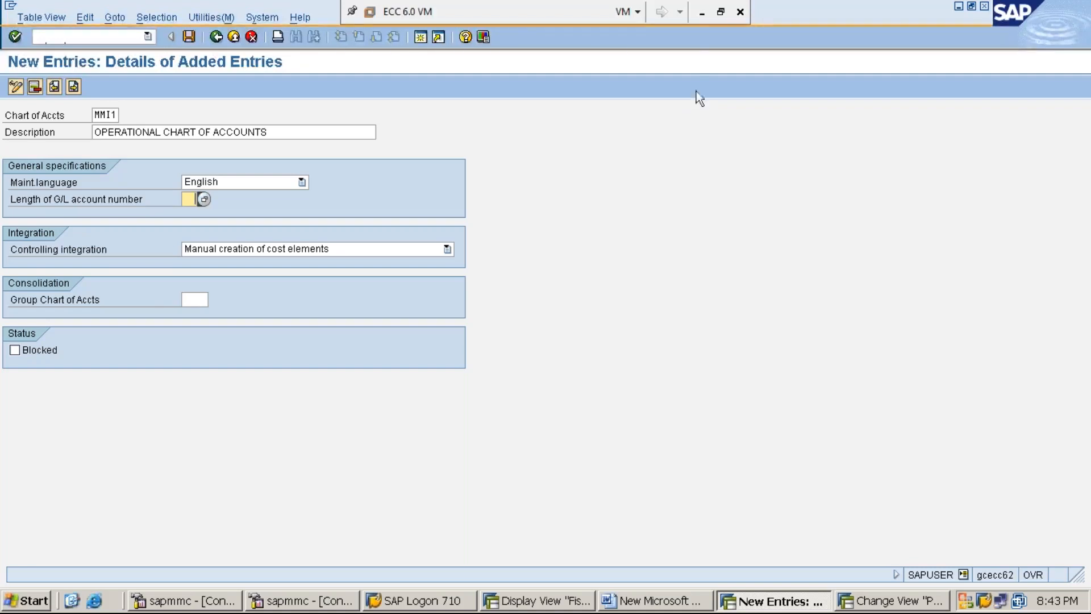
{"action": "left_click", "coordinate": [705, 17]}
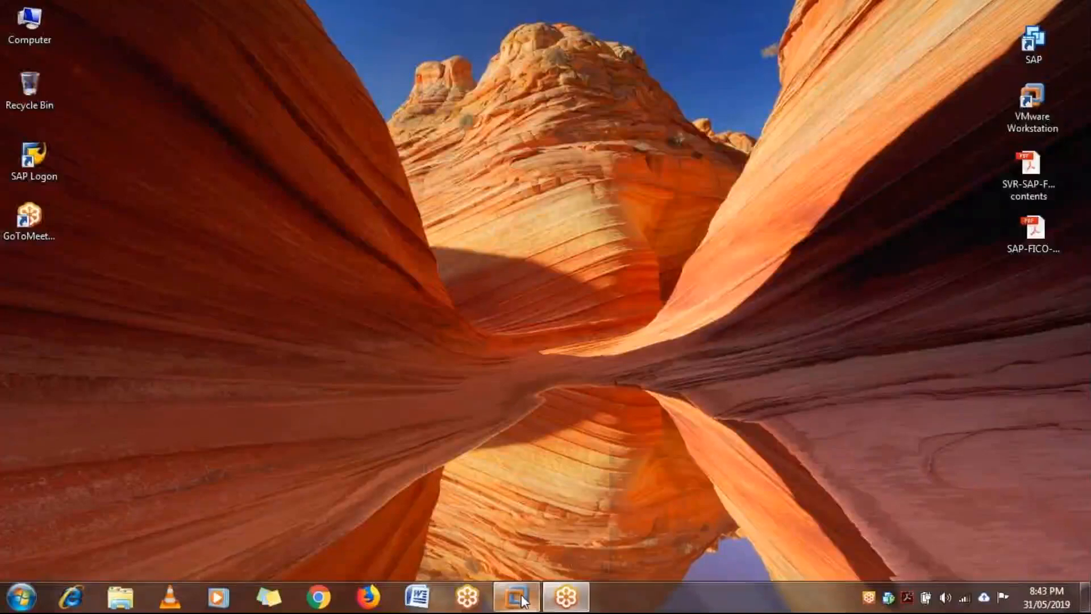
{"action": "mouse_move", "coordinate": [521, 600]}
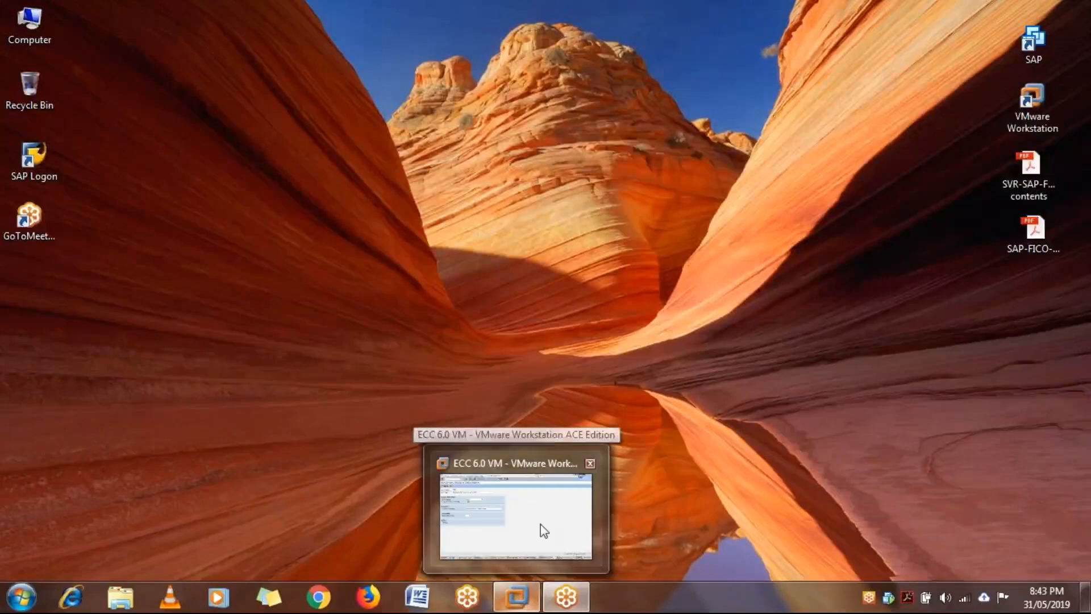
{"action": "left_click", "coordinate": [540, 524]}
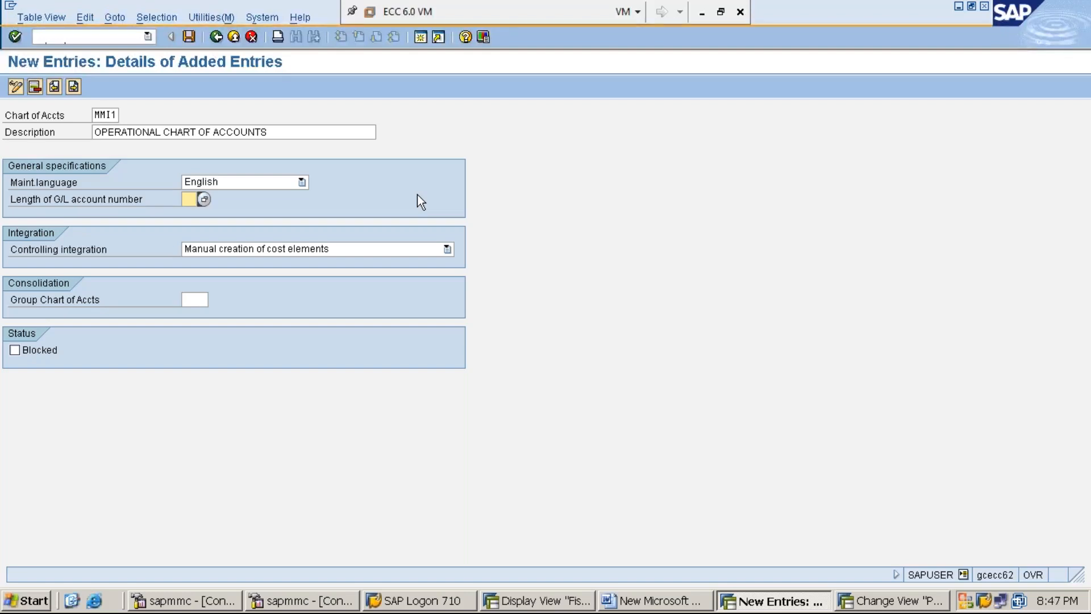
Step: Set the G/L account number length to 6 and save the chart of accounts in the MM1234 IMPLEMENTATION customizing request
{"action": "type", "text": "6"}
{"action": "left_click", "coordinate": [189, 36]}
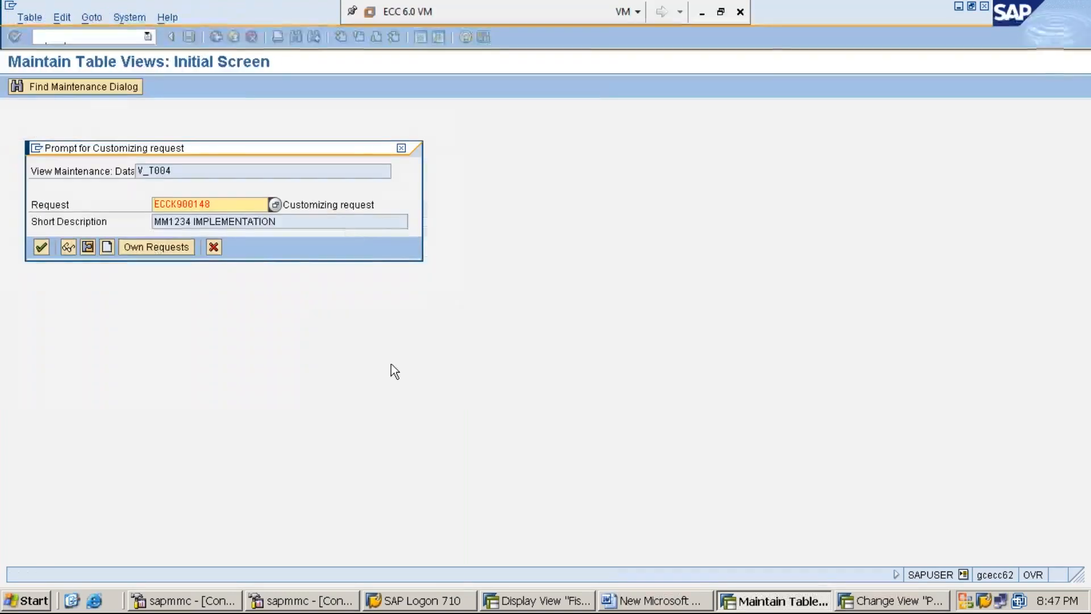
{"action": "key", "text": "Return"}
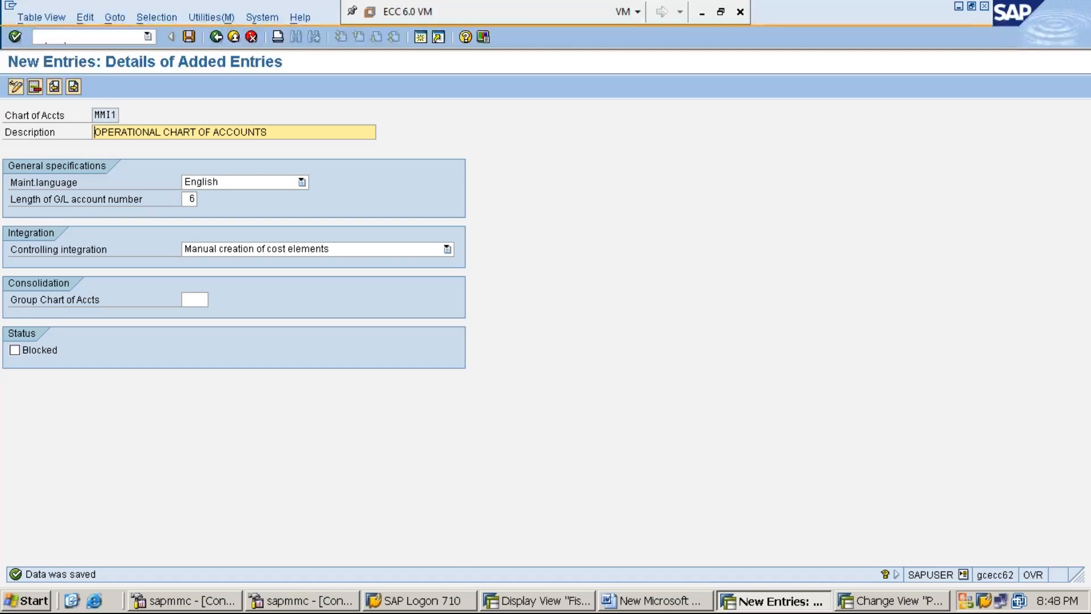
Step: Switch to the Word document and add the line "STEP:2: ASSIGN COMPANY CODE TO CHART OF ACCOUNTS – OB62" under Topic 3
{"action": "left_click", "coordinate": [959, 7]}
{"action": "key", "text": "Return"}
{"action": "type", "text": "STEP:"}
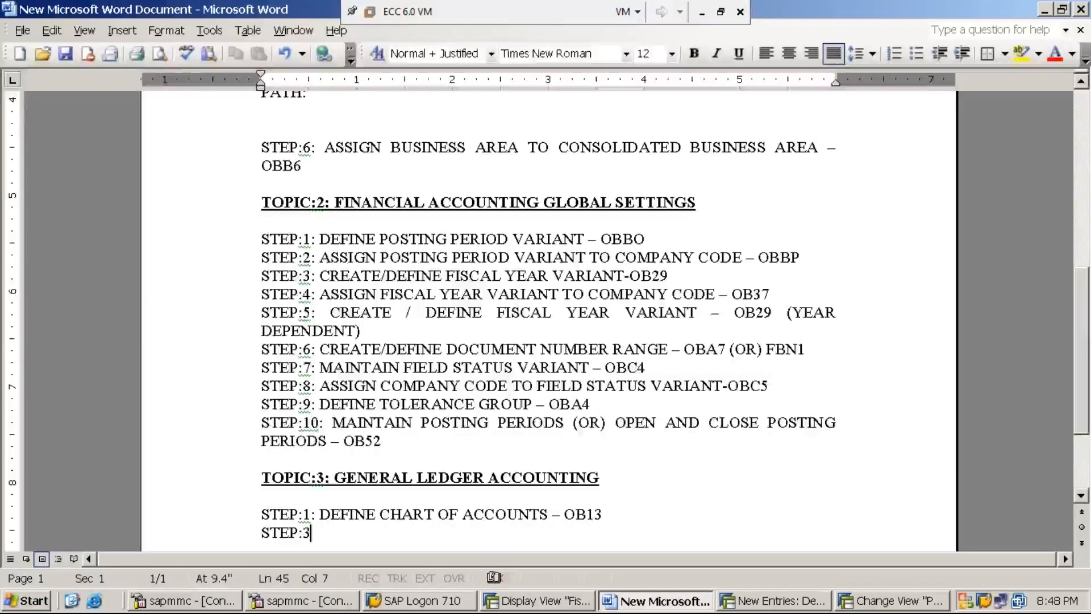
{"action": "type", "text": "2: AS"}
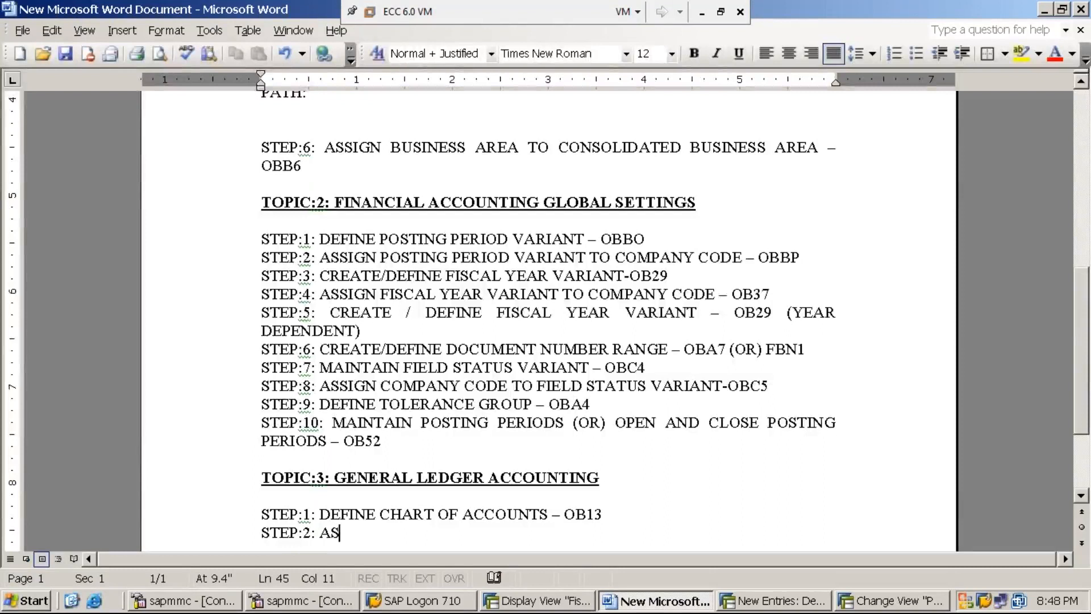
{"action": "type", "text": "SIGN COM"}
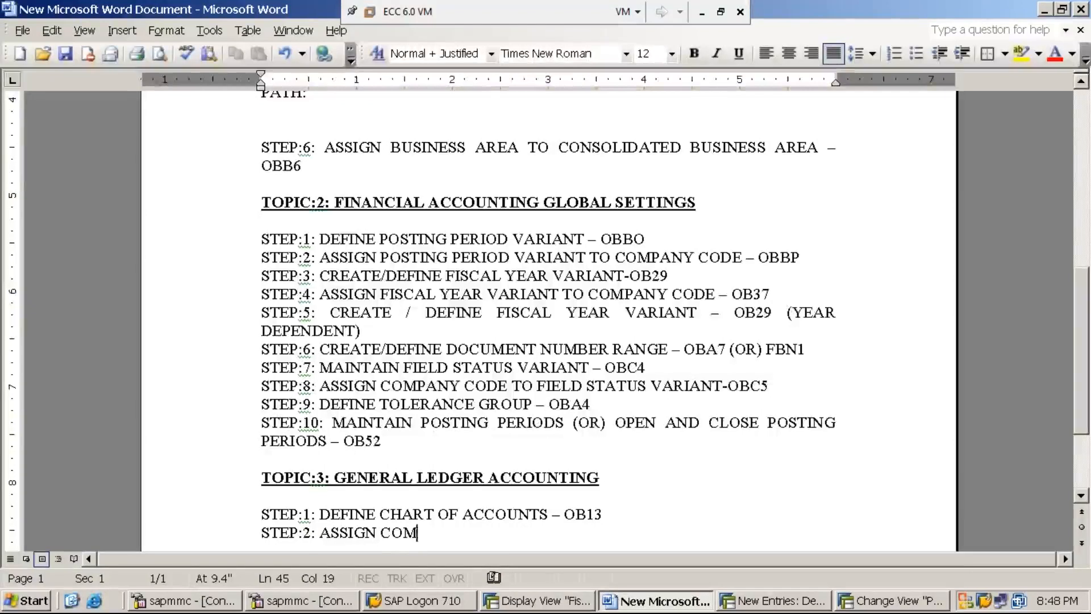
{"action": "type", "text": "PANY CODE "}
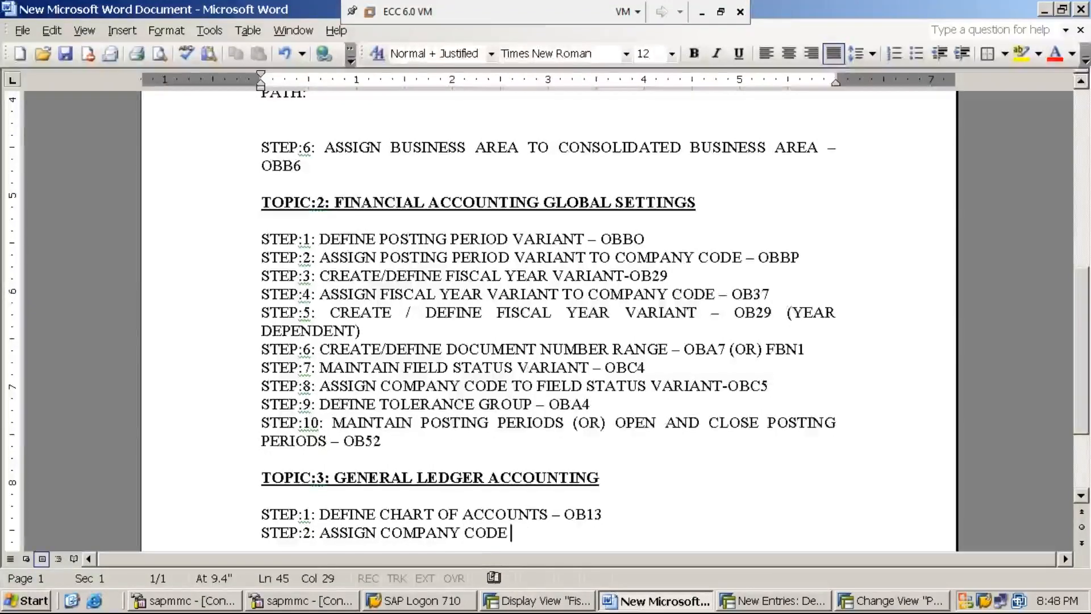
{"action": "type", "text": "TO CHART OF ACCOUNTS"}
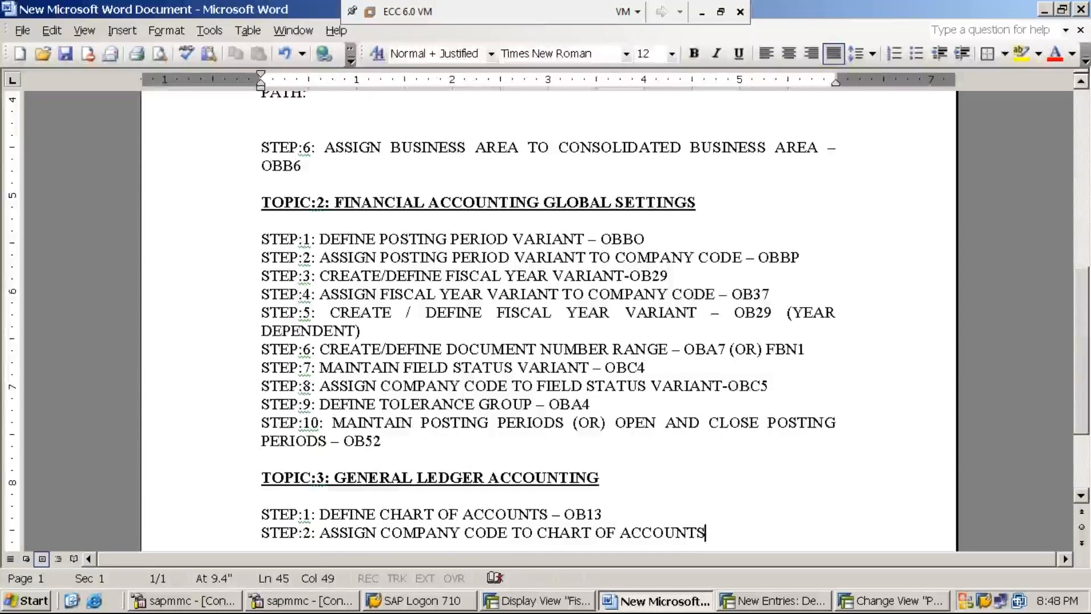
{"action": "type", "text": "- "}
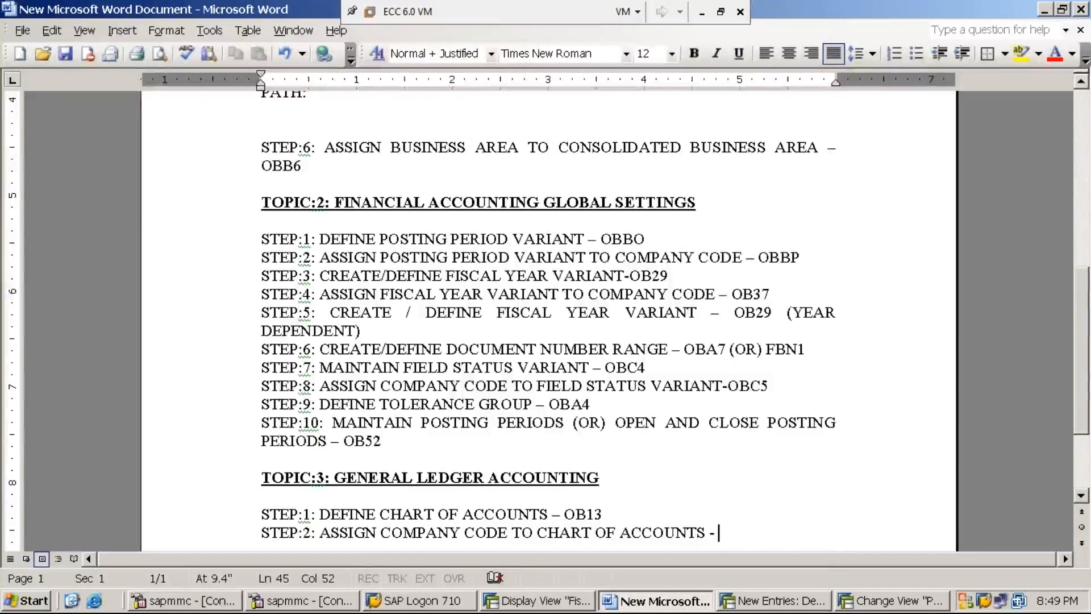
{"action": "type", "text": "OB62"}
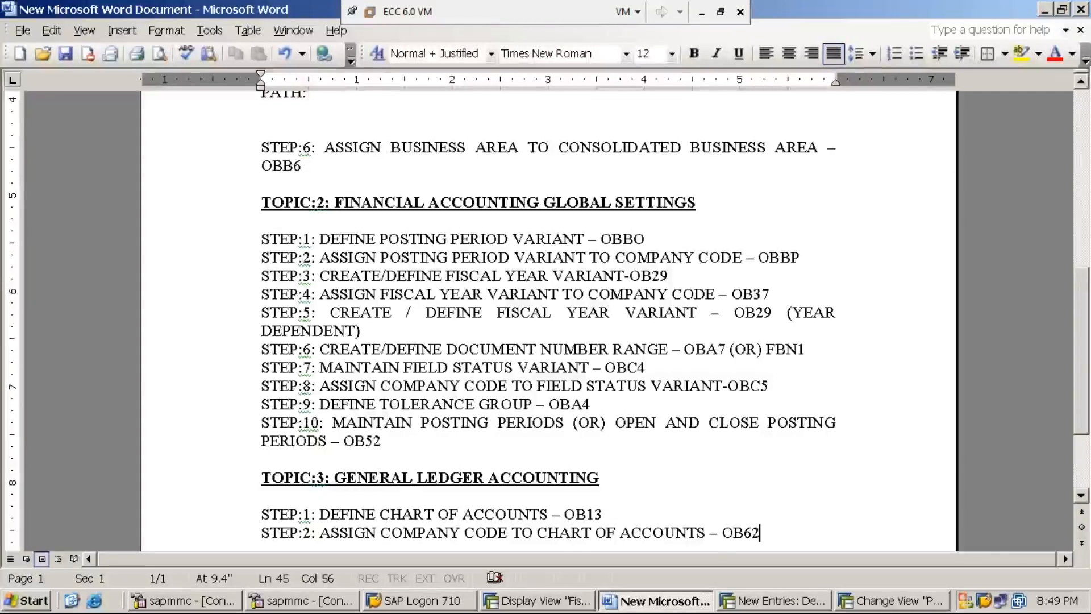
{"action": "left_click", "coordinate": [1082, 497]}
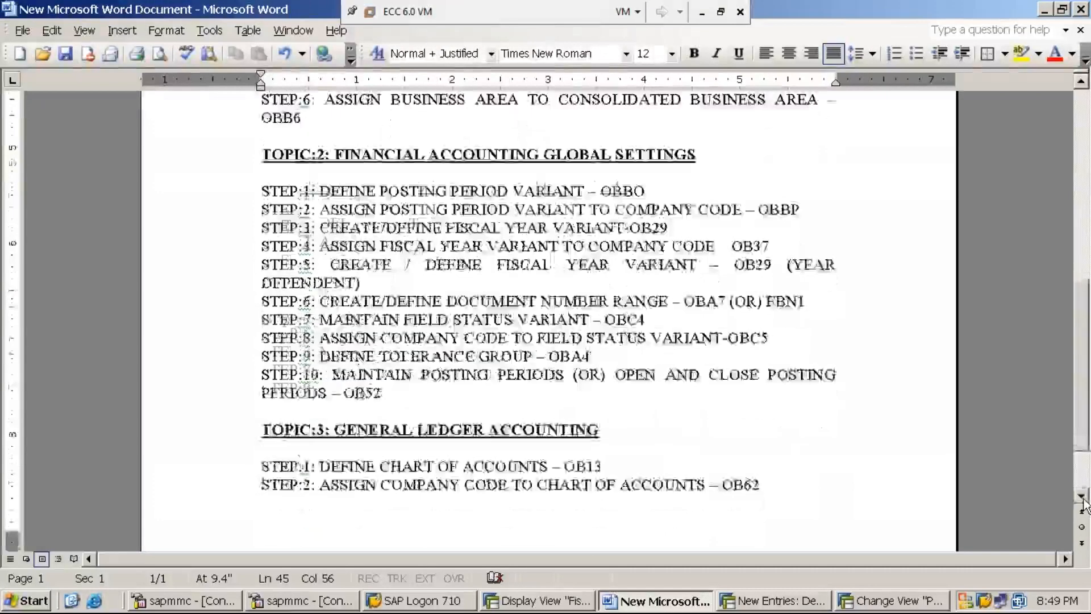
{"action": "left_click", "coordinate": [1081, 496]}
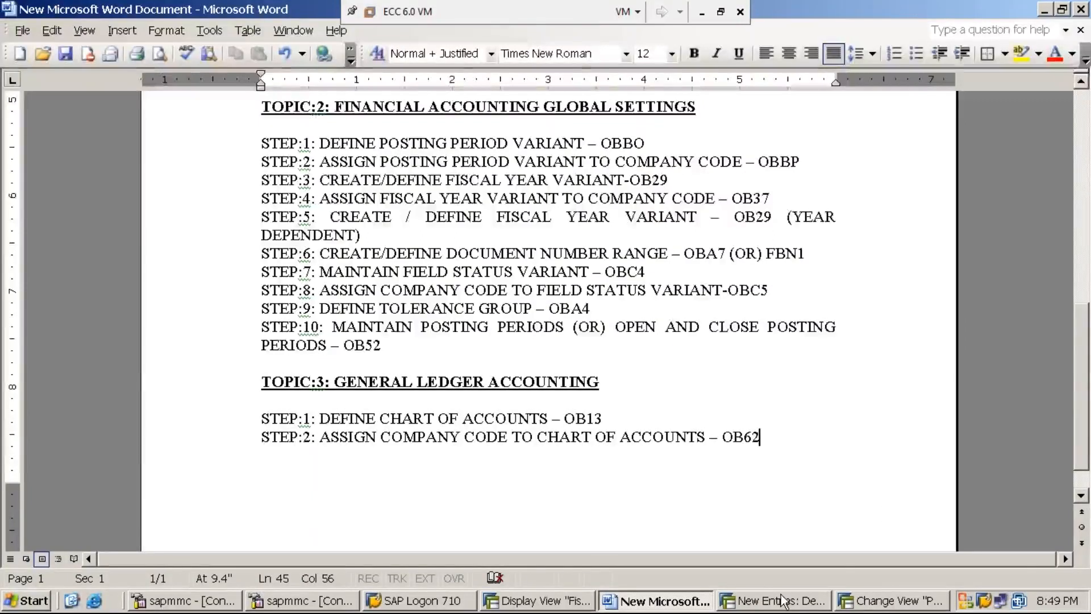
Step: Close the SAP sessions showing the posting period variants and the new chart of accounts entry
{"action": "left_click", "coordinate": [877, 604]}
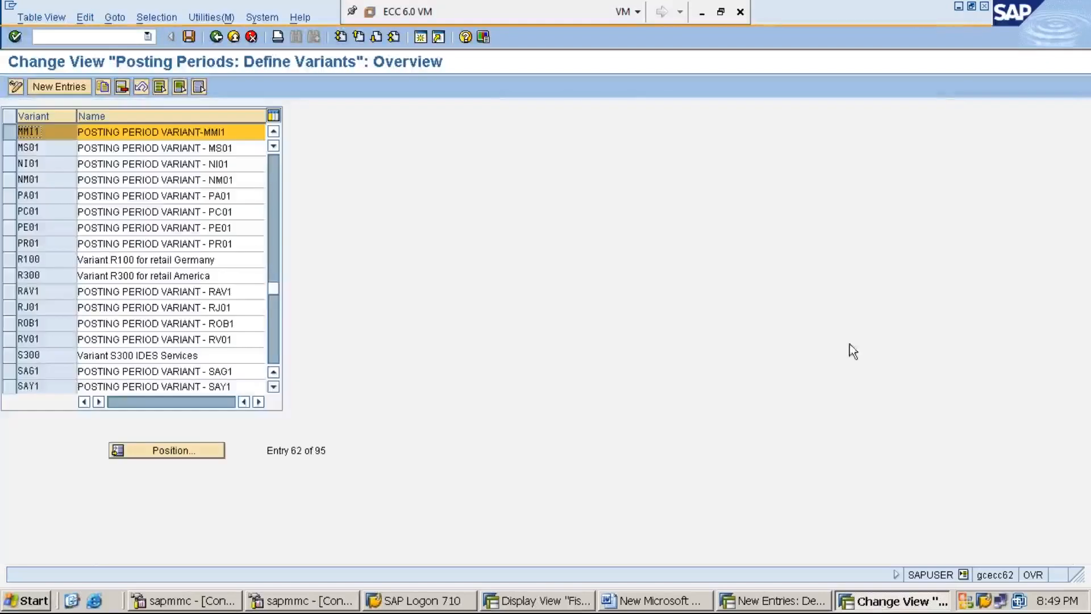
{"action": "left_click", "coordinate": [985, 7]}
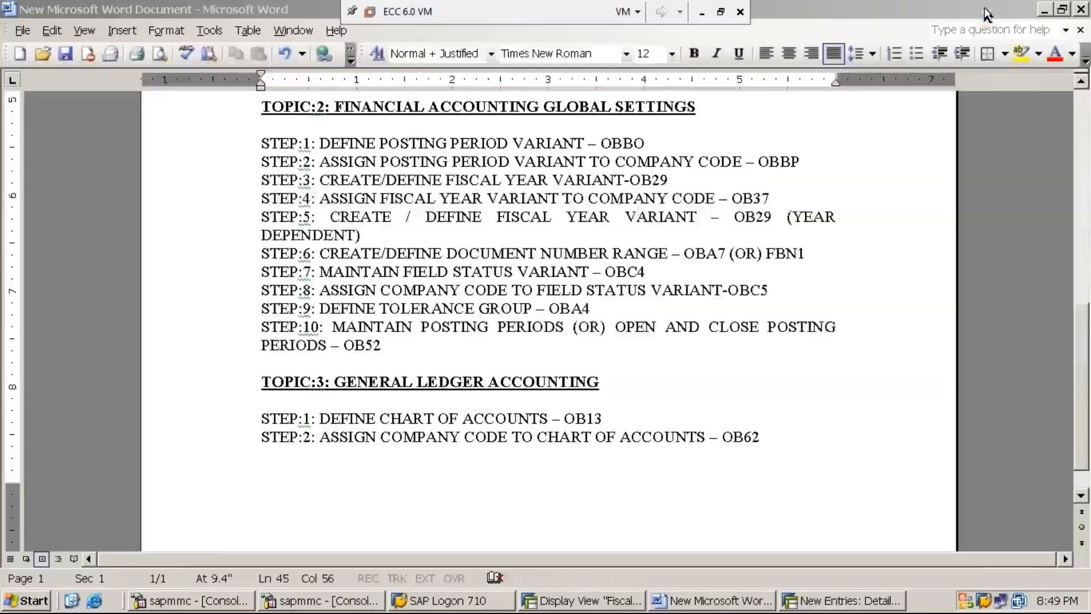
{"action": "left_click", "coordinate": [845, 606]}
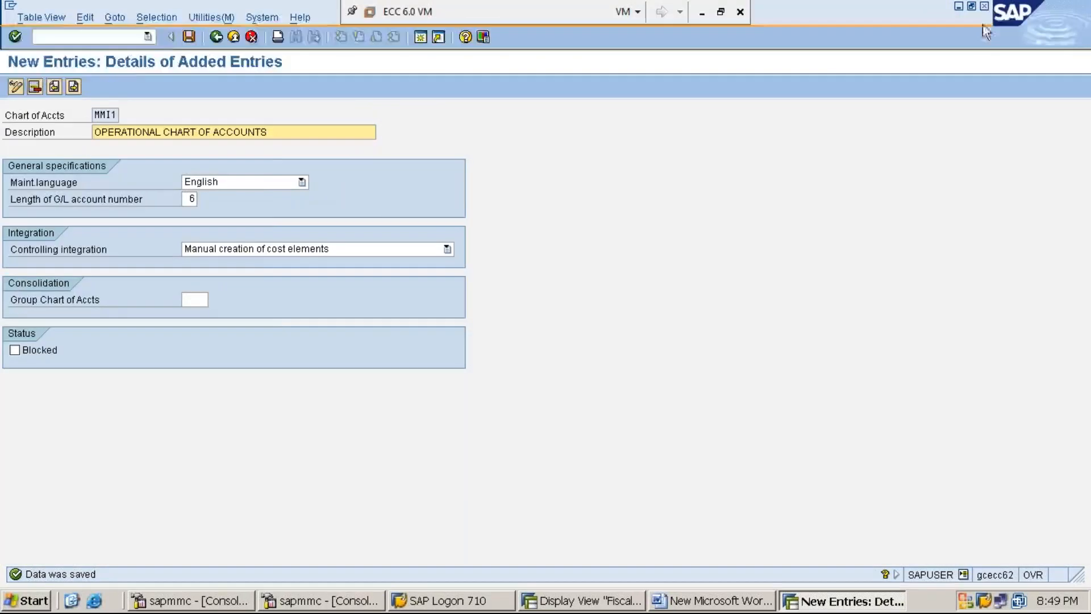
{"action": "left_click", "coordinate": [985, 7]}
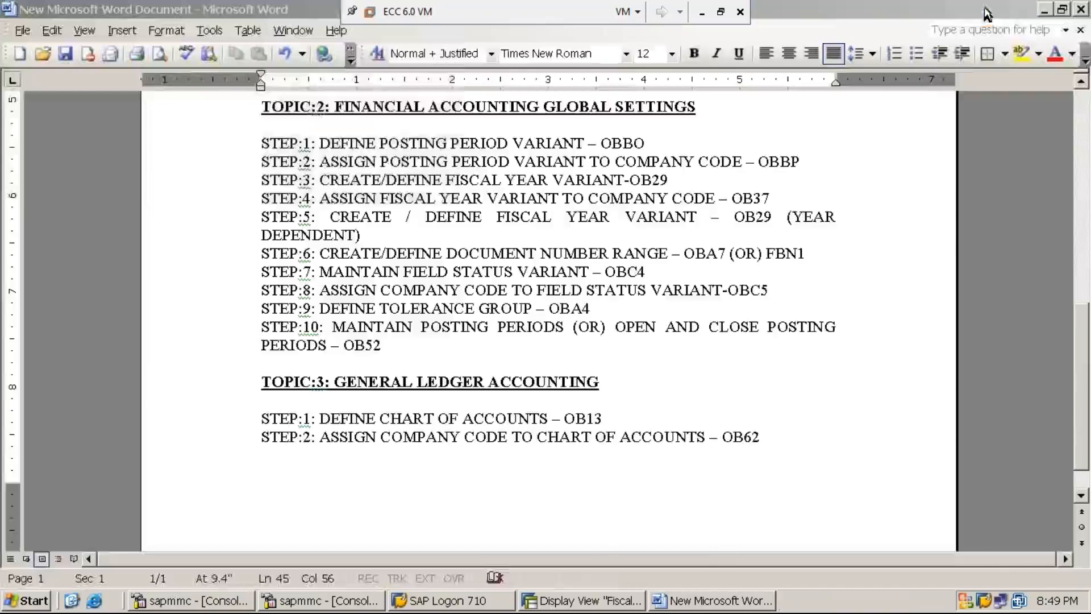
Step: Leave the fiscal year variants in the remaining SAP session and open the SAP Reference IMG through transaction SPRO
{"action": "left_click", "coordinate": [582, 607]}
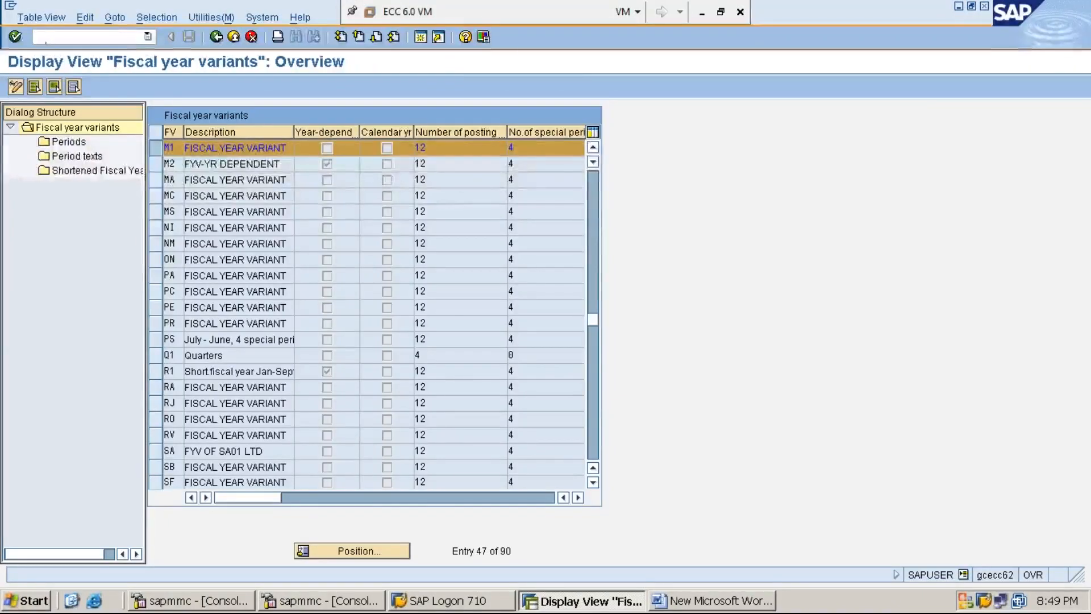
{"action": "key", "text": "F3"}
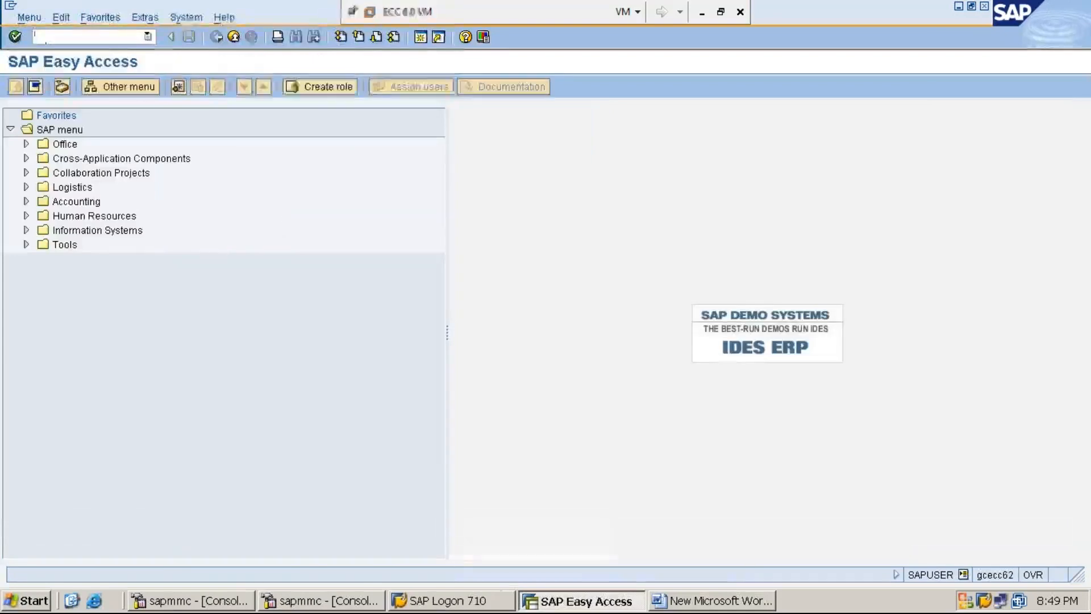
{"action": "type", "text": "SPRO"}
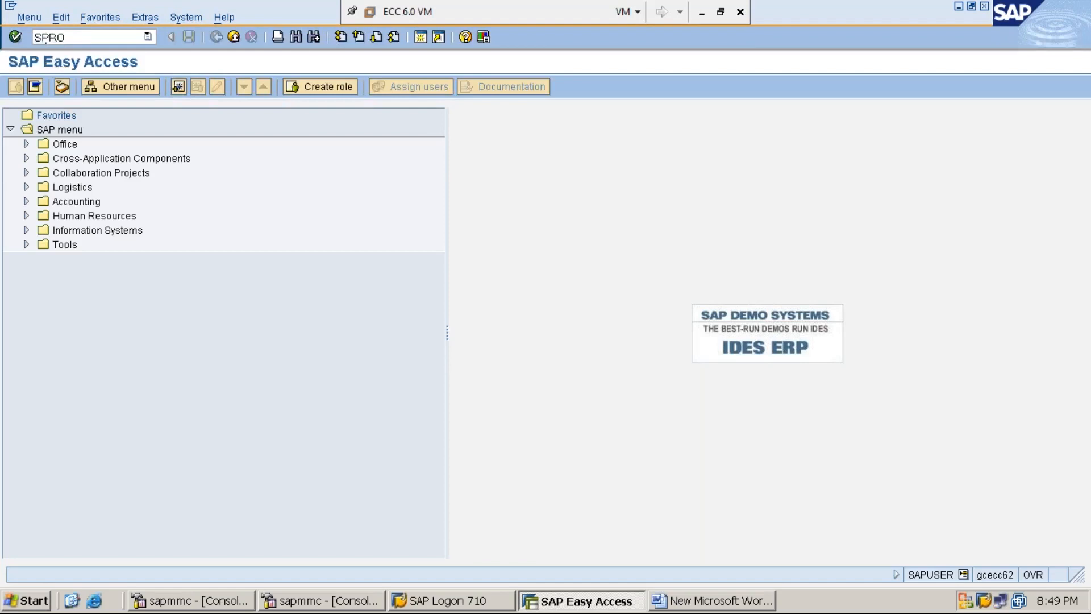
{"action": "key", "text": "Return"}
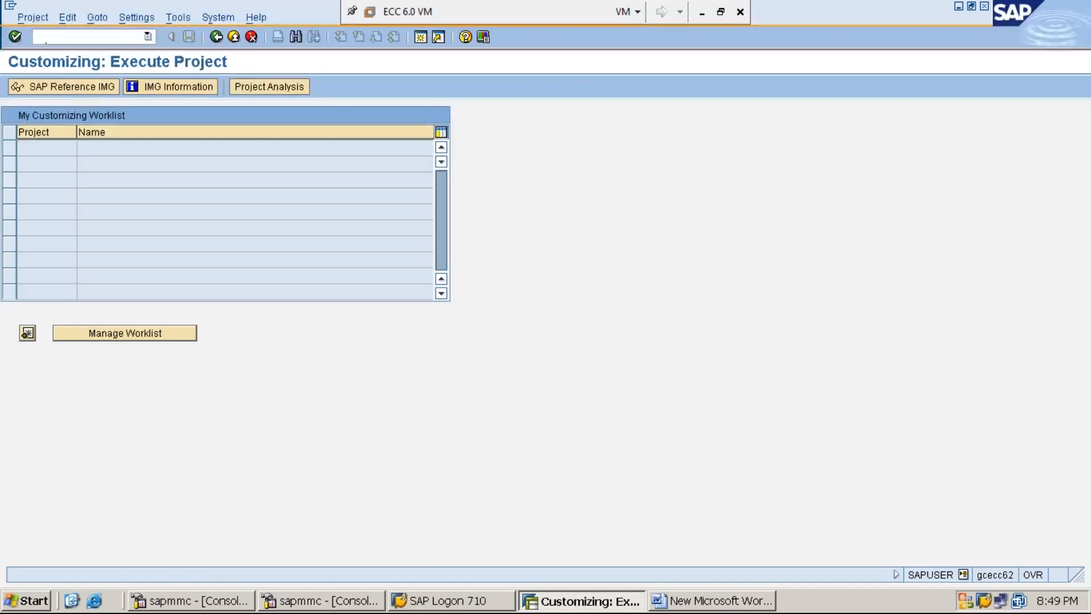
{"action": "left_click", "coordinate": [88, 92]}
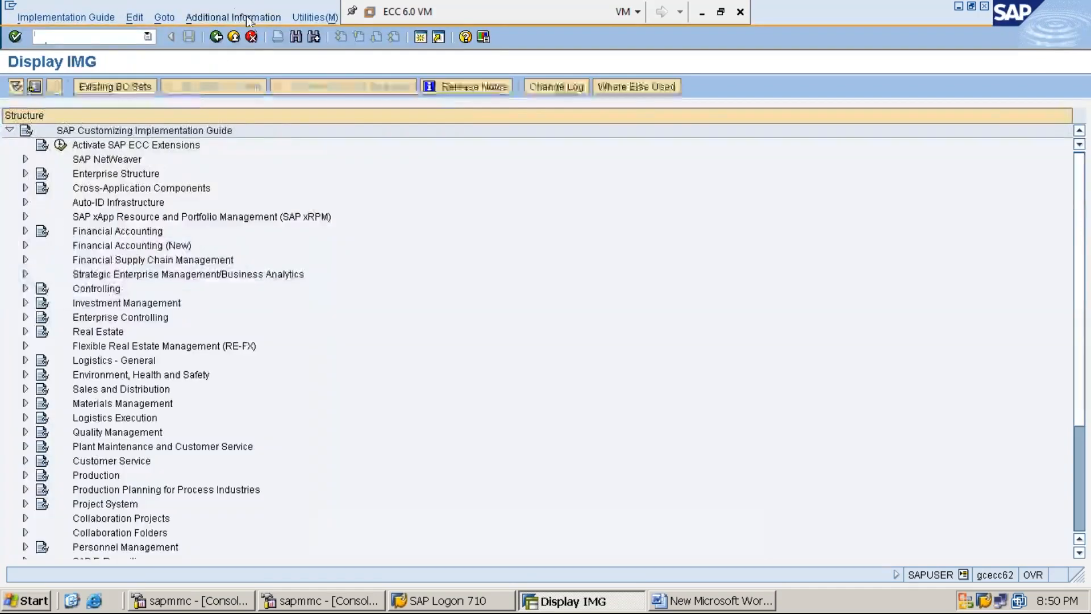
Step: Show the display key of each activity as additional information beside the implementation guide structure
{"action": "left_click", "coordinate": [249, 19]}
{"action": "key", "text": "Down"}
{"action": "key", "text": "Right"}
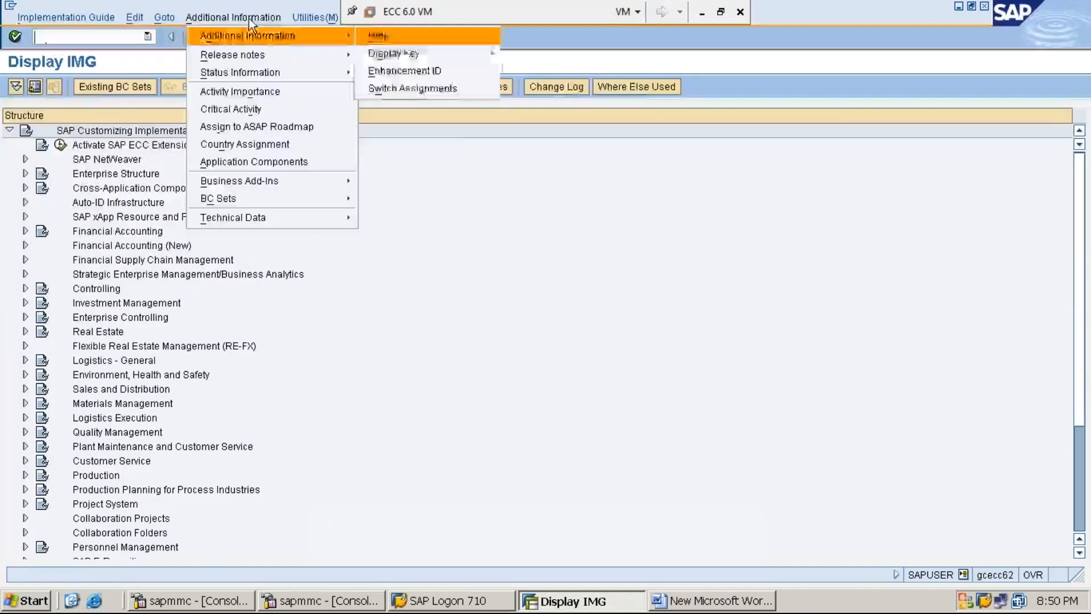
{"action": "key", "text": "Down"}
{"action": "key", "text": "Right"}
{"action": "key", "text": "Down"}
{"action": "key", "text": "Return"}
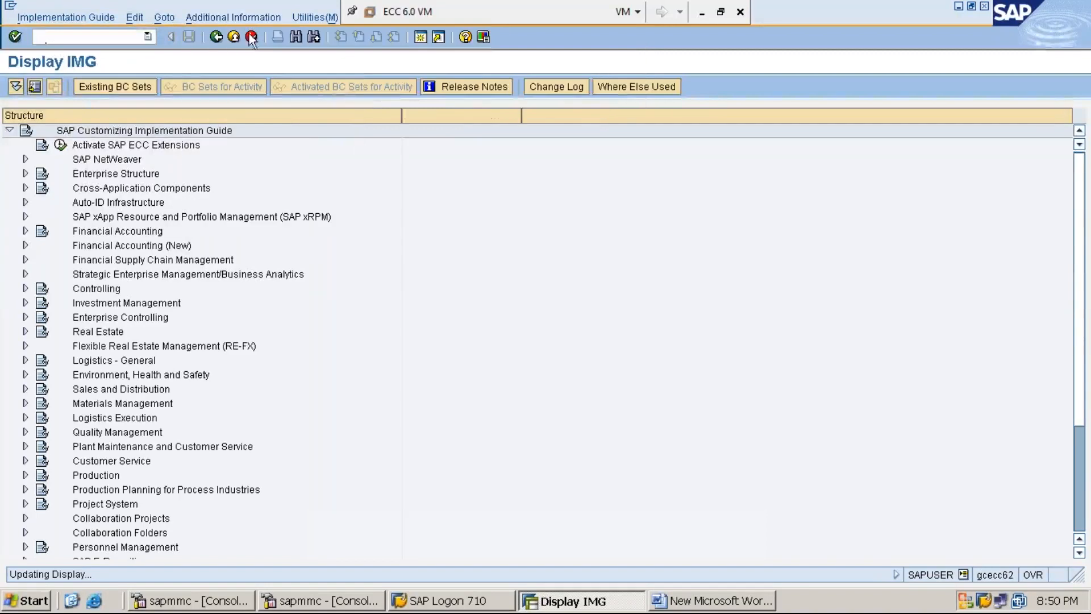
Step: Expand Financial Accounting, General Ledger Accounting, G/L Accounts and Master Data down to the activities under Preparations
{"action": "left_click", "coordinate": [130, 236]}
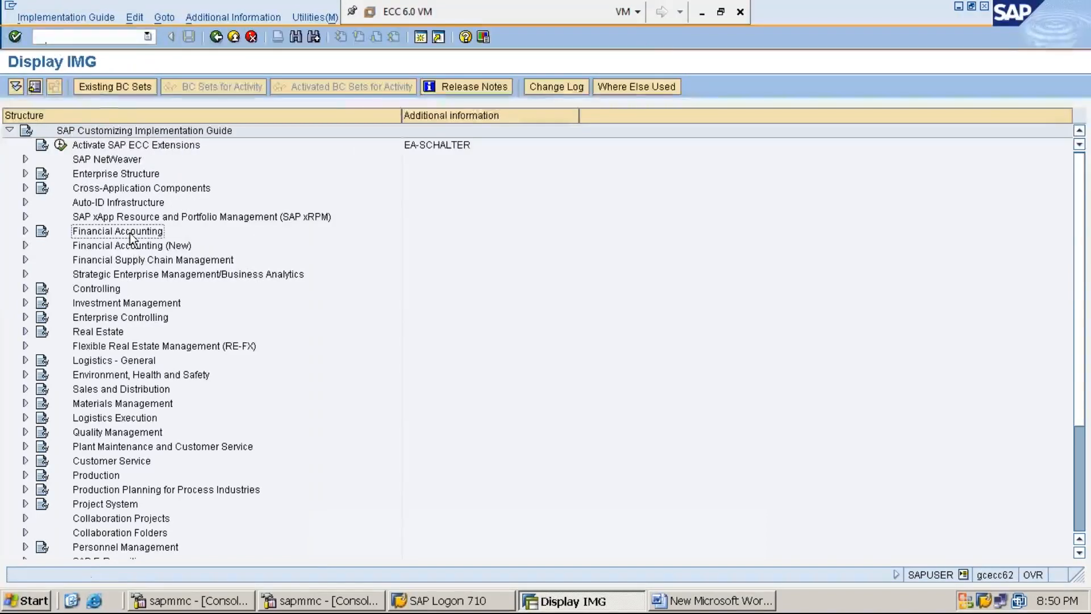
{"action": "double_click", "coordinate": [130, 235]}
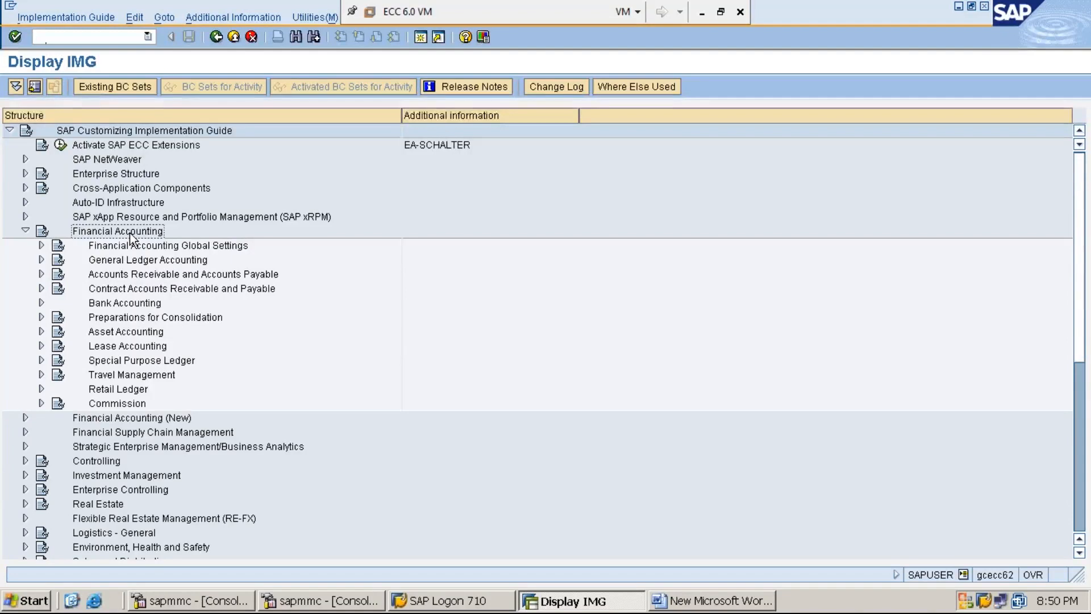
{"action": "key", "text": "Down"}
{"action": "key", "text": "Down"}
{"action": "key", "text": "Right"}
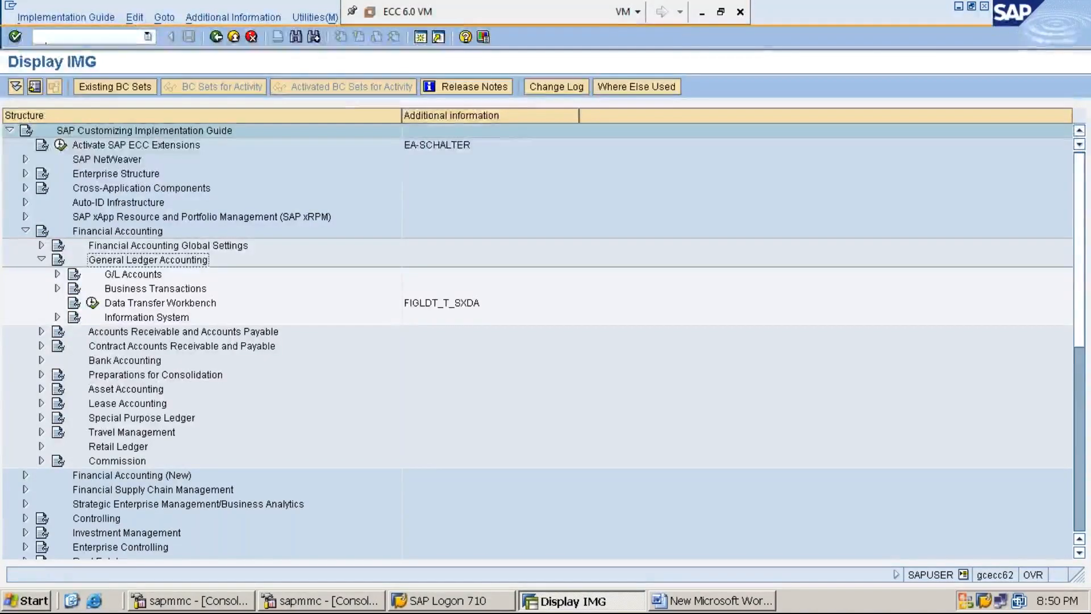
{"action": "left_click", "coordinate": [57, 274]}
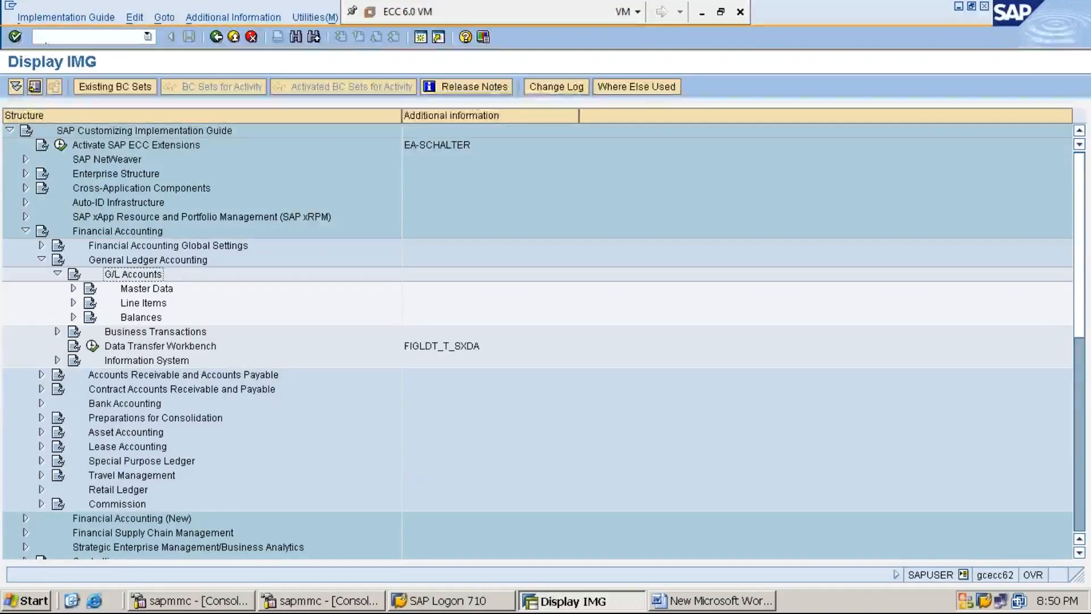
{"action": "left_click", "coordinate": [74, 288]}
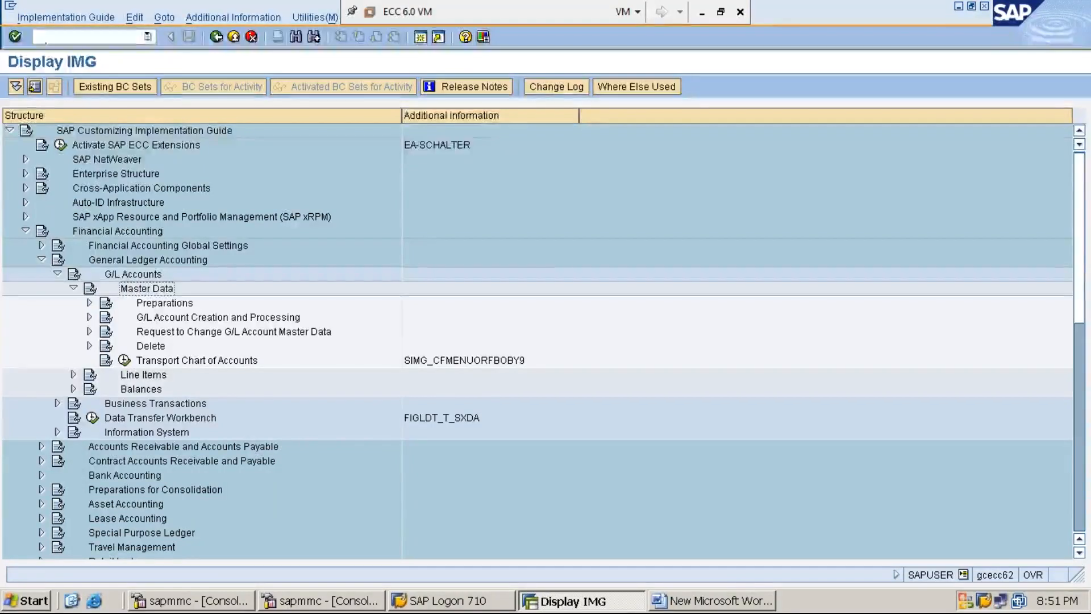
{"action": "left_click", "coordinate": [89, 302]}
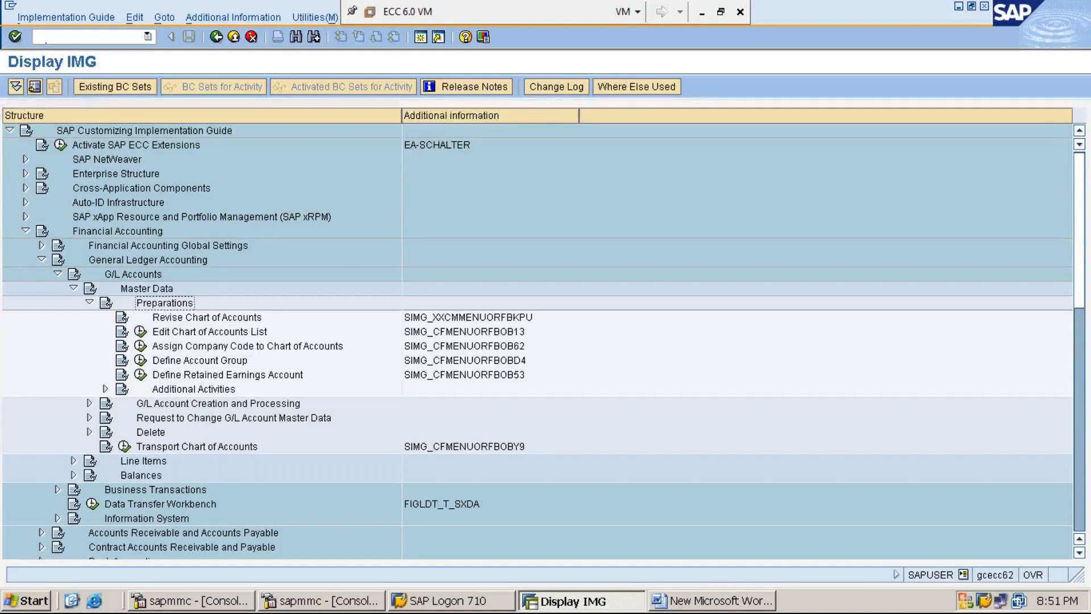
Step: Execute the Assign Company Code to Chart of Accounts activity under Preparations
{"action": "key", "text": "Down"}
{"action": "key", "text": "Down"}
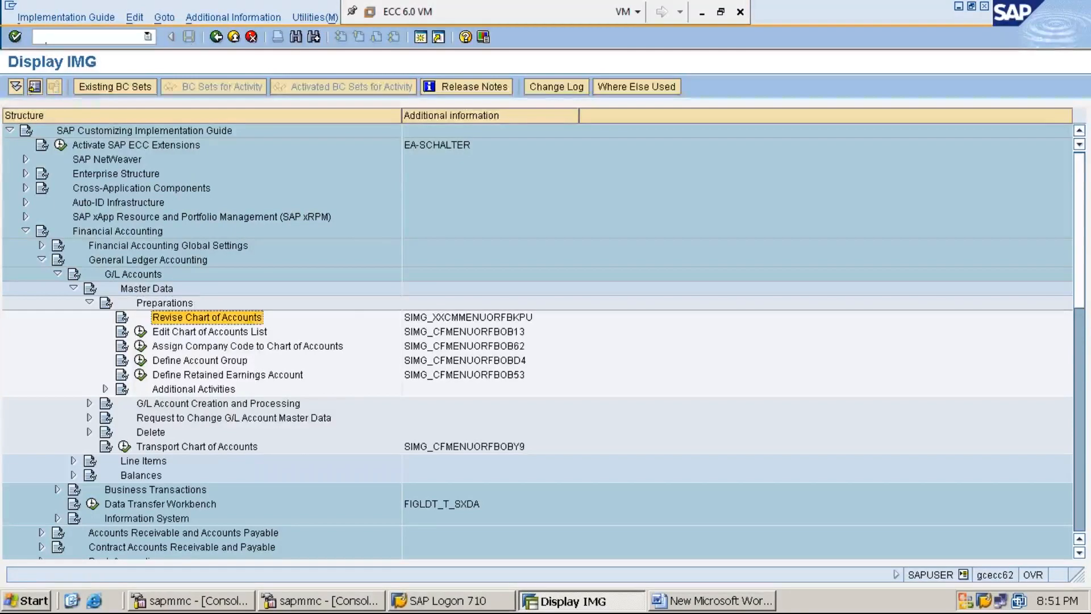
{"action": "key", "text": "Down"}
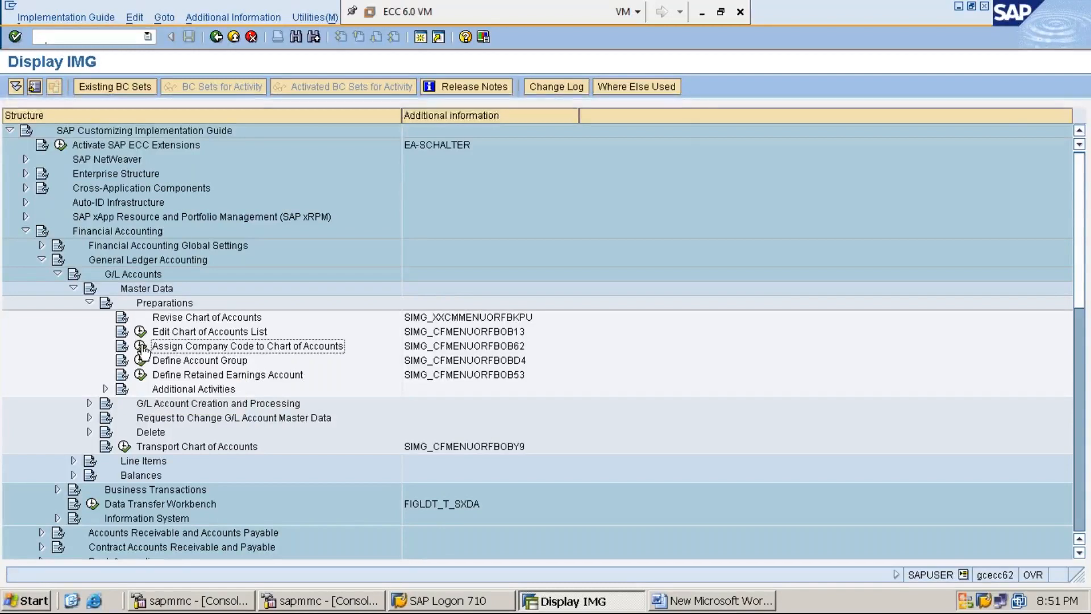
{"action": "left_click", "coordinate": [142, 348]}
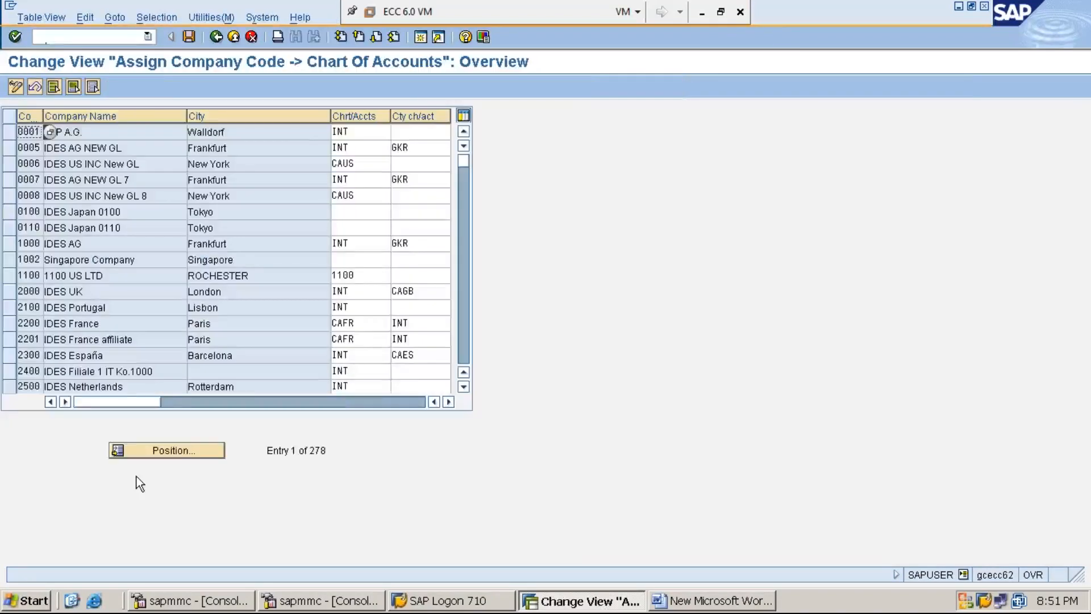
Step: Assign chart of accounts MMI1 to company code MMI1 and save the assignment under customizing request ECCK900148
{"action": "left_click", "coordinate": [177, 452]}
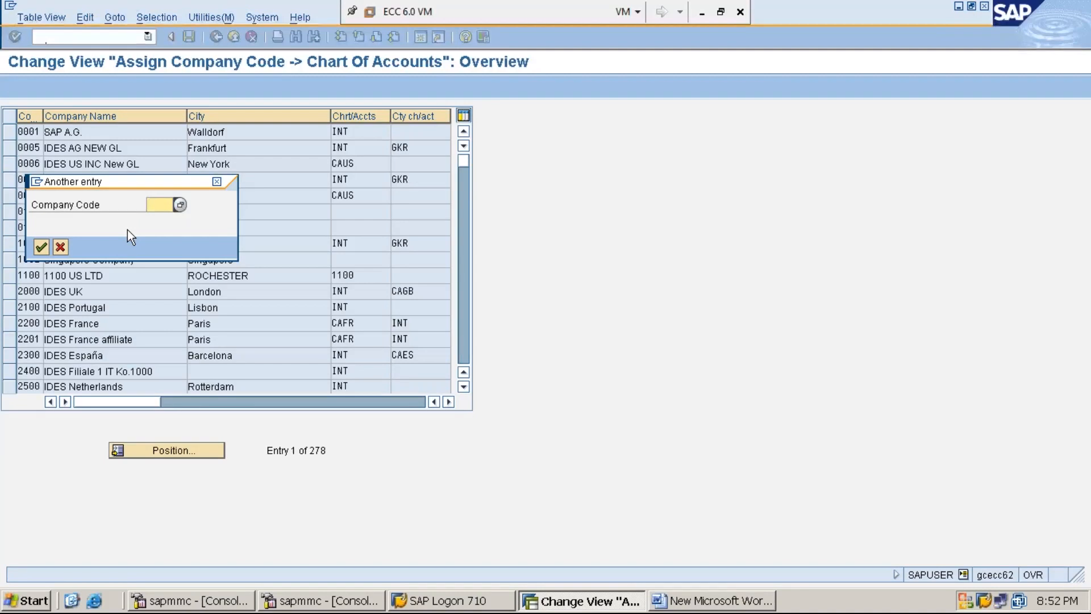
{"action": "type", "text": "MMI1"}
{"action": "key", "text": "Return"}
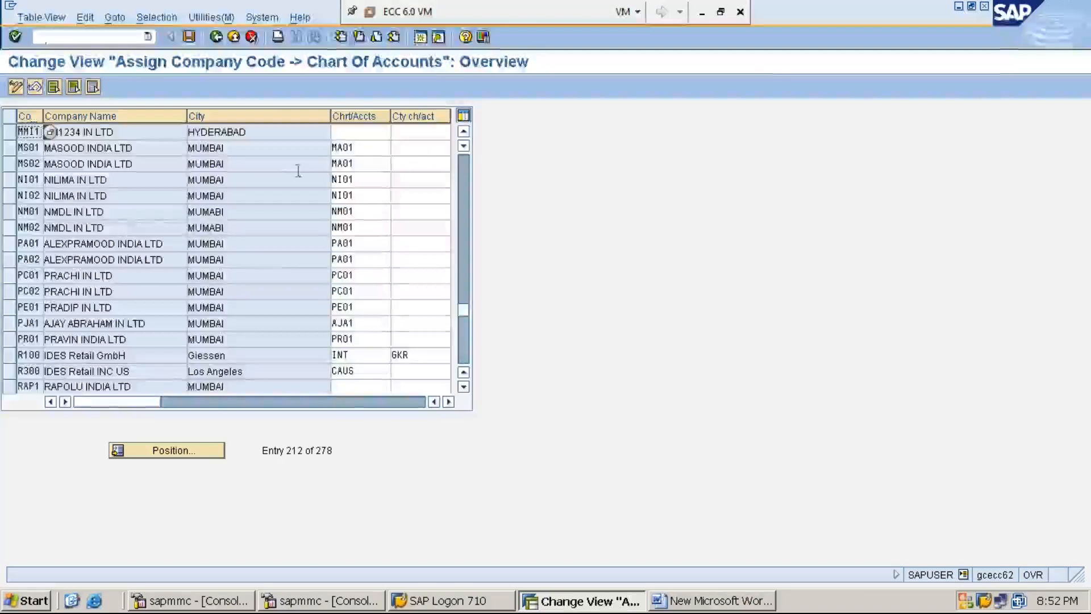
{"action": "left_click", "coordinate": [359, 133]}
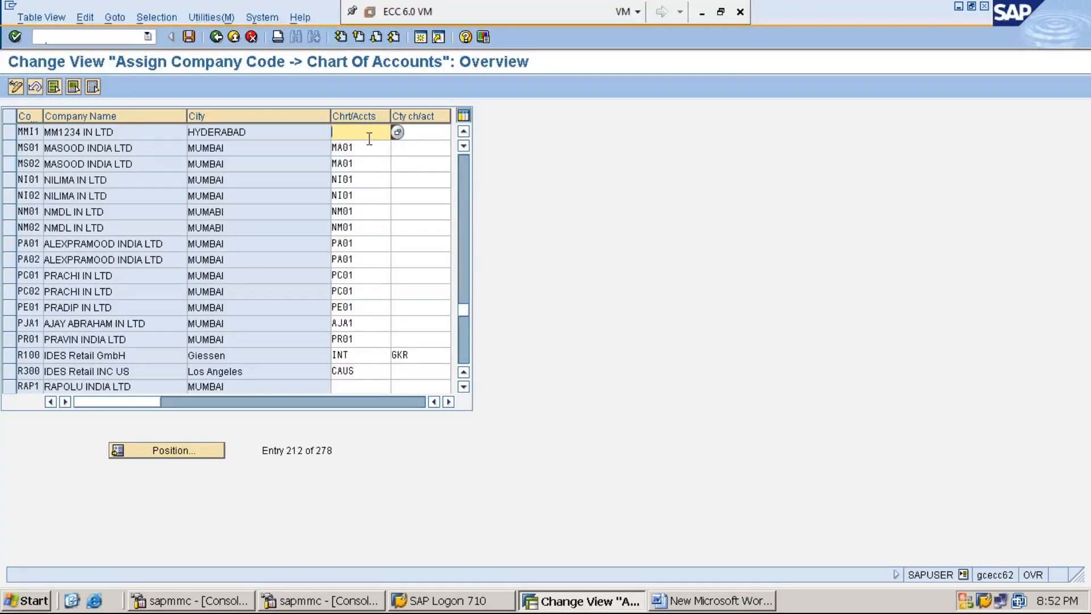
{"action": "type", "text": "MMI1"}
{"action": "left_click", "coordinate": [188, 37]}
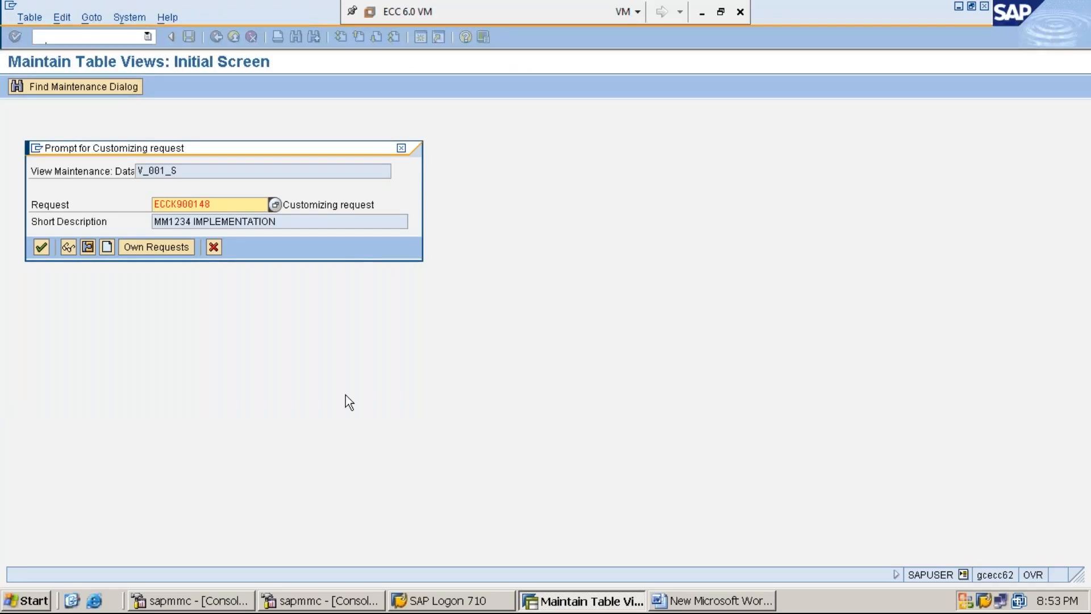
{"action": "key", "text": "Return"}
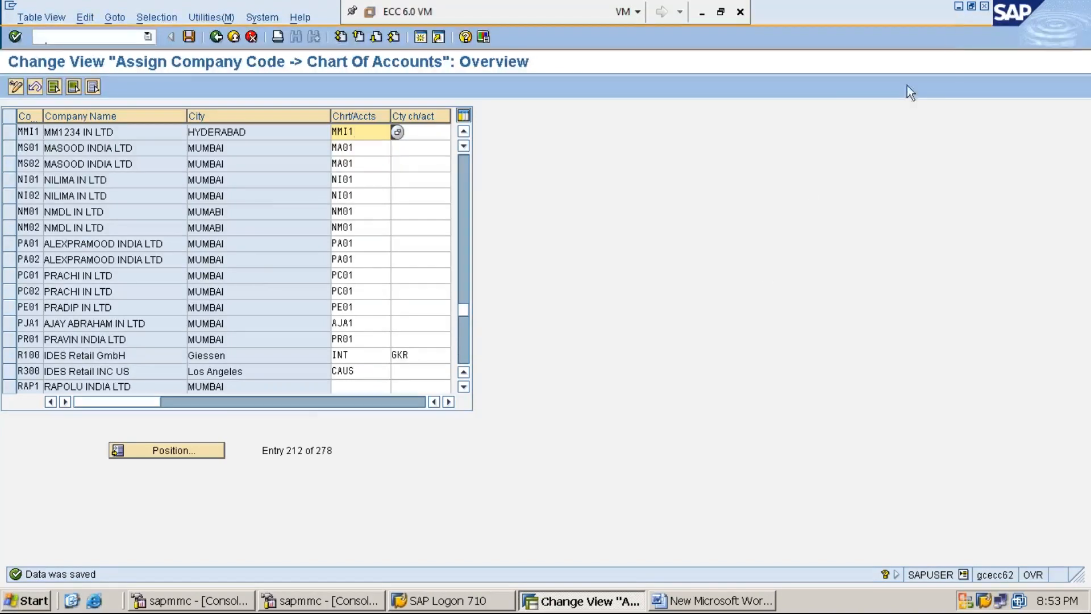
Step: Switch to the Word notes and add the line "STEP:3: DEFINE / MAINTAIN ACCOUNT GROUPS – OBD4" under Topic 3
{"action": "left_click", "coordinate": [959, 6]}
{"action": "key", "text": "Return"}
{"action": "type", "text": "STEP:3"}
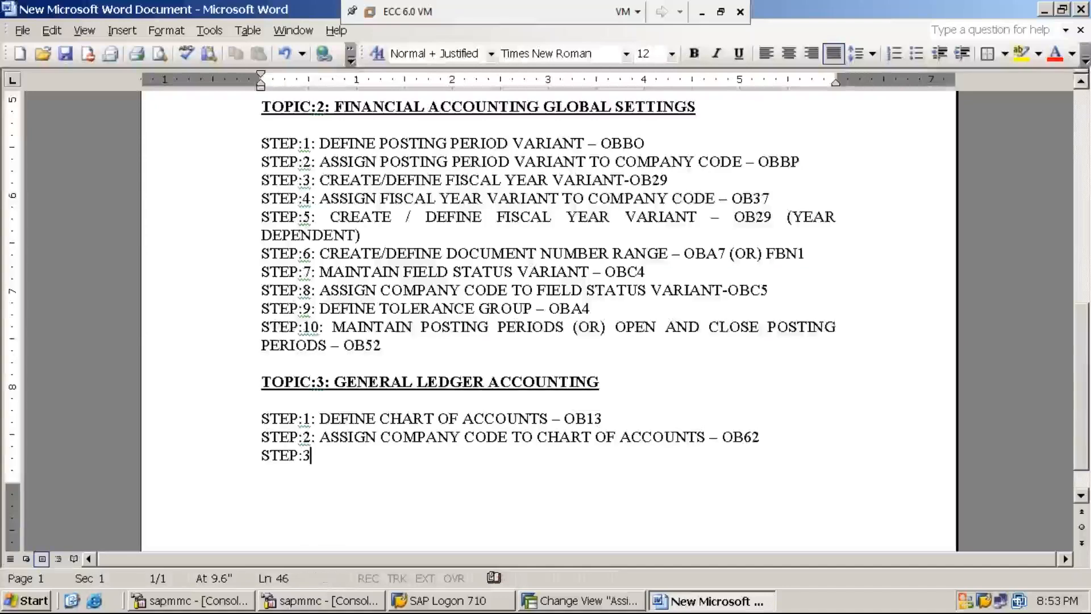
{"action": "type", "text": ":"}
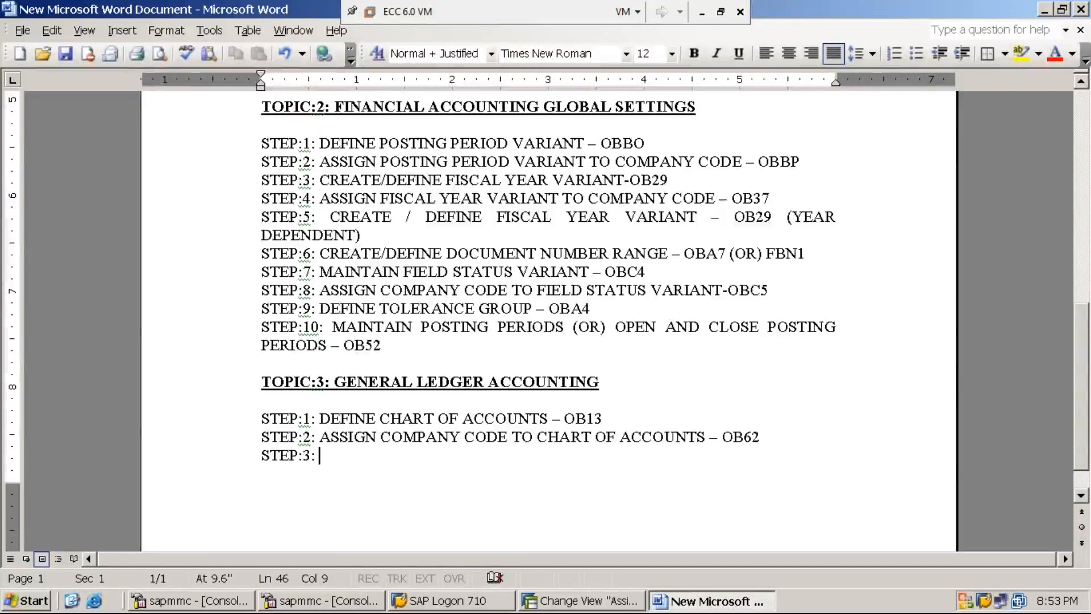
{"action": "type", "text": "DEFINE"}
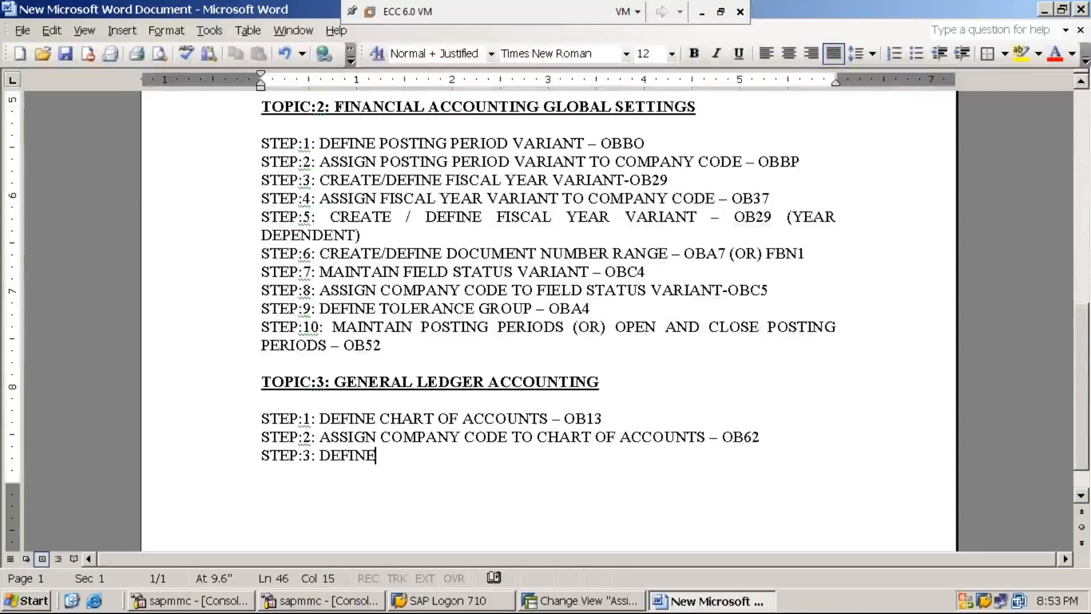
{"action": "type", "text": " / "}
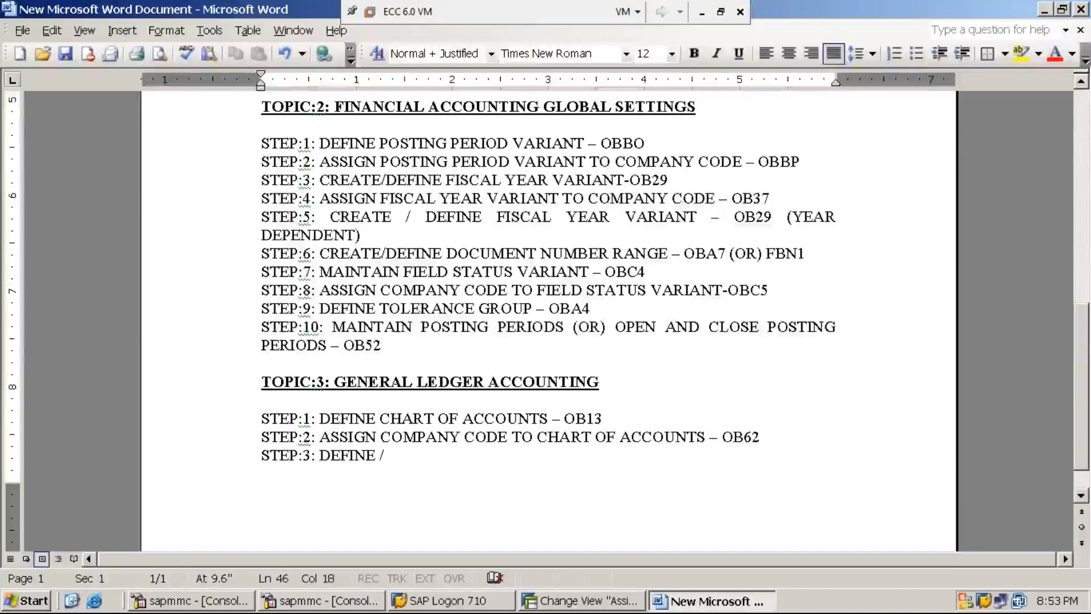
{"action": "type", "text": "MAINTAIN ACCOUNT GROUPS"}
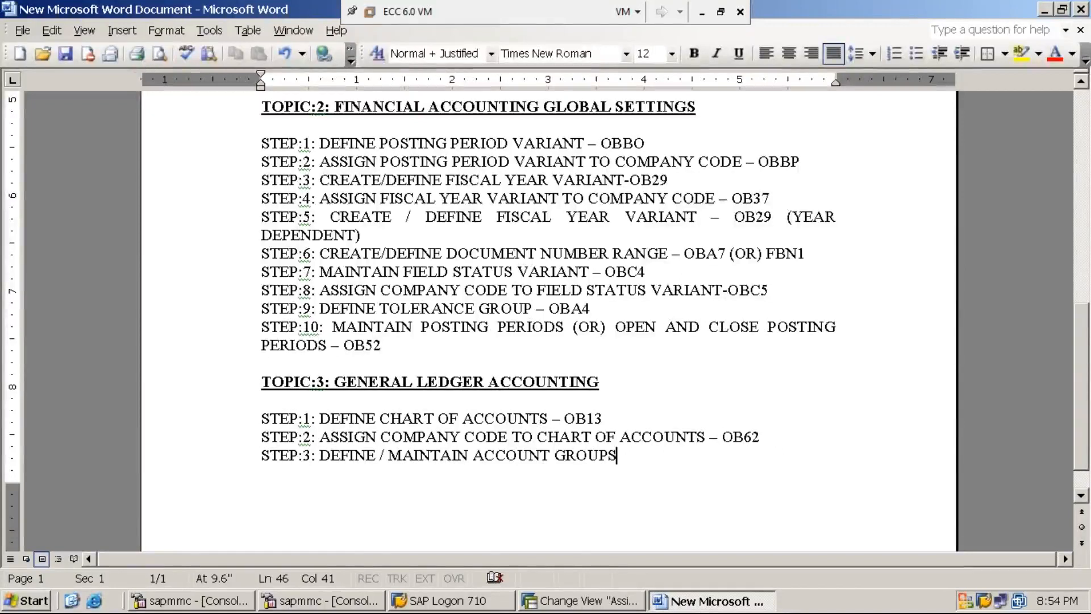
{"action": "type", "text": "-"}
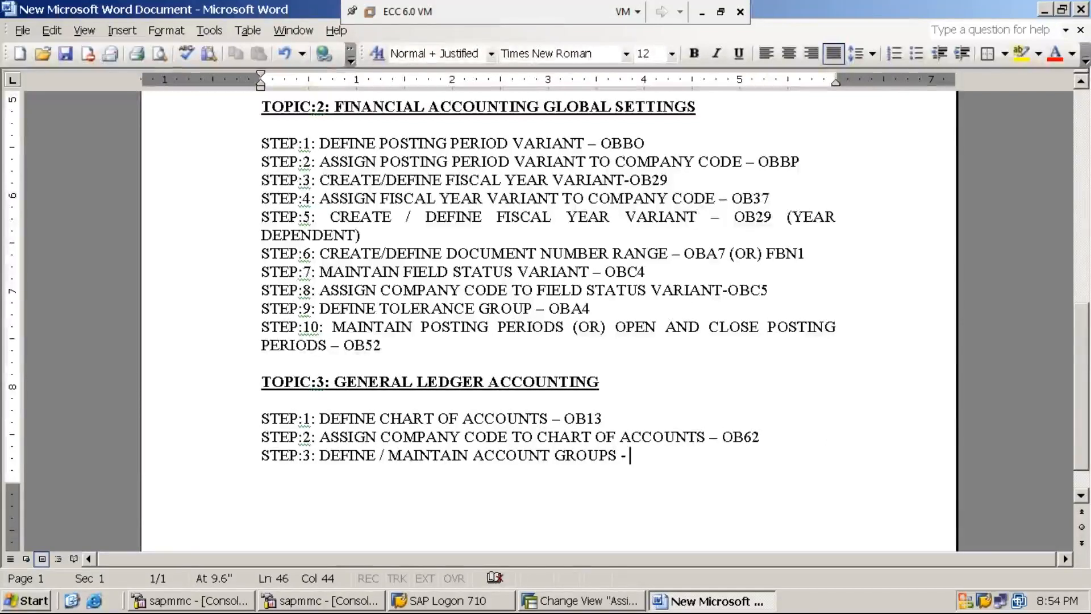
{"action": "type", "text": "OBD4"}
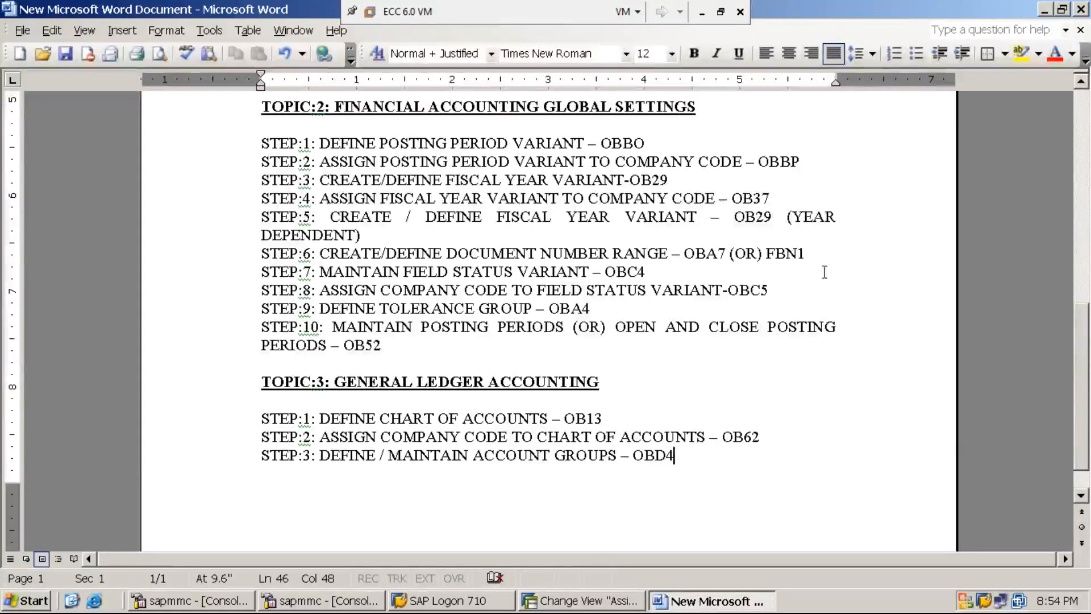
Step: Switch back to SAP, leave the chart of accounts assignment and open the SAP Reference IMG through transaction SPRO
{"action": "left_click", "coordinate": [590, 602]}
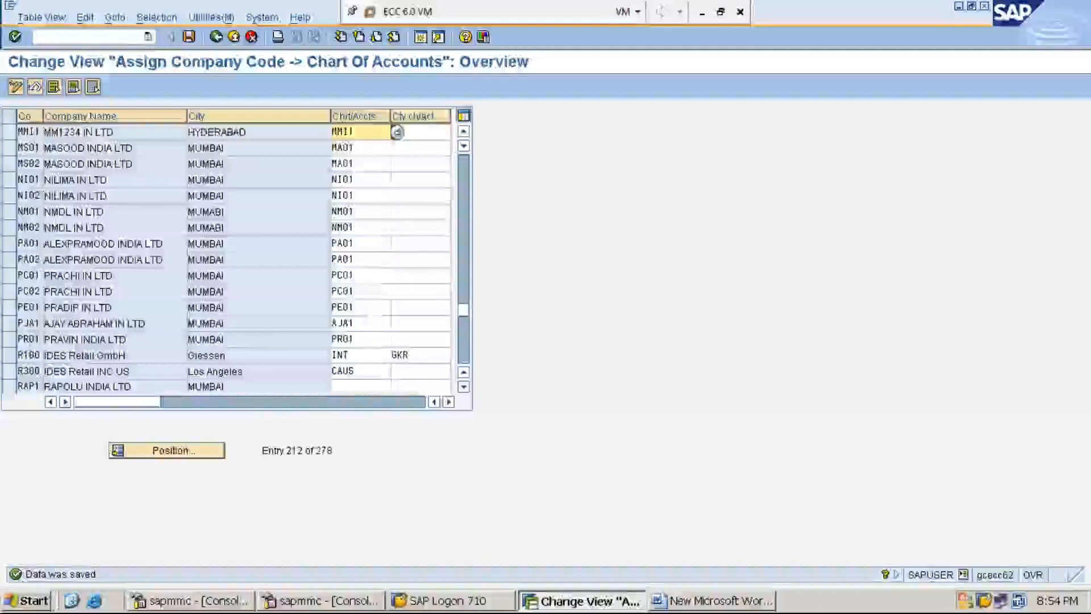
{"action": "left_click", "coordinate": [134, 36]}
{"action": "type", "text": "/N"}
{"action": "key", "text": "Return"}
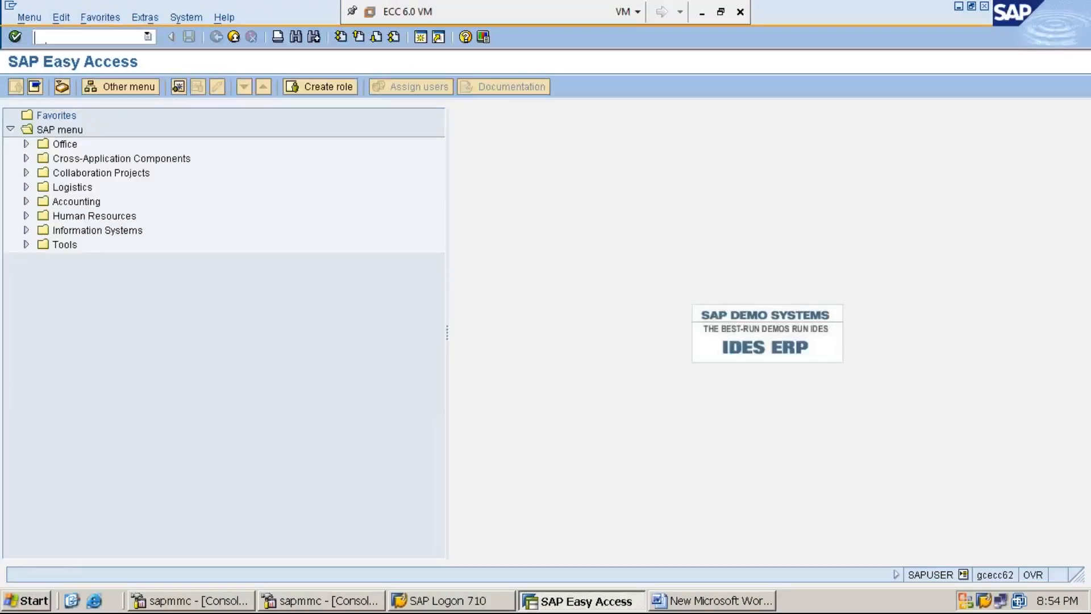
{"action": "type", "text": "SPRO"}
{"action": "key", "text": "Return"}
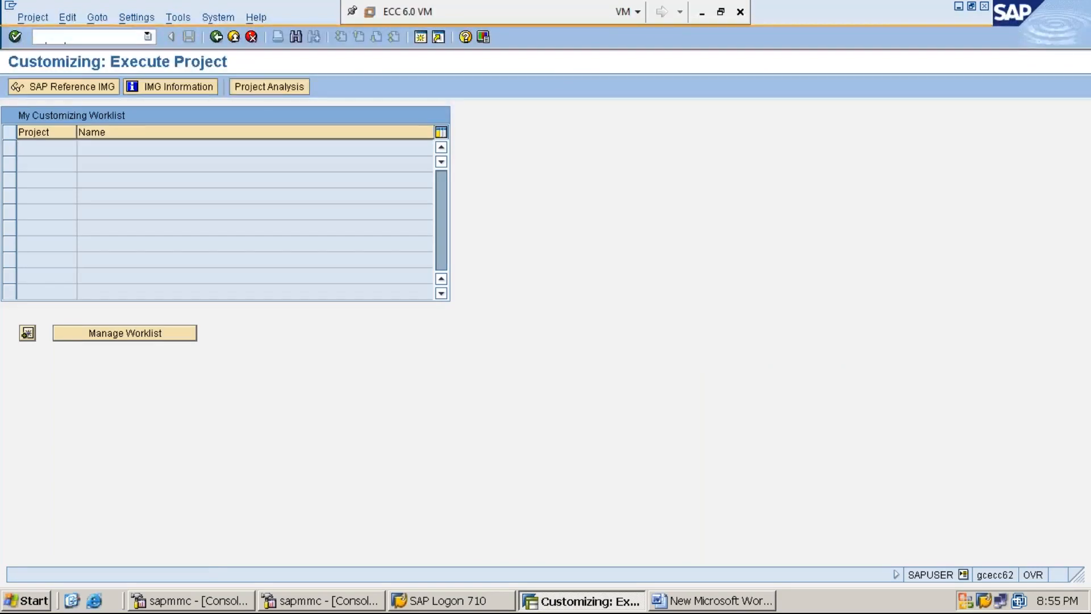
{"action": "left_click", "coordinate": [69, 92]}
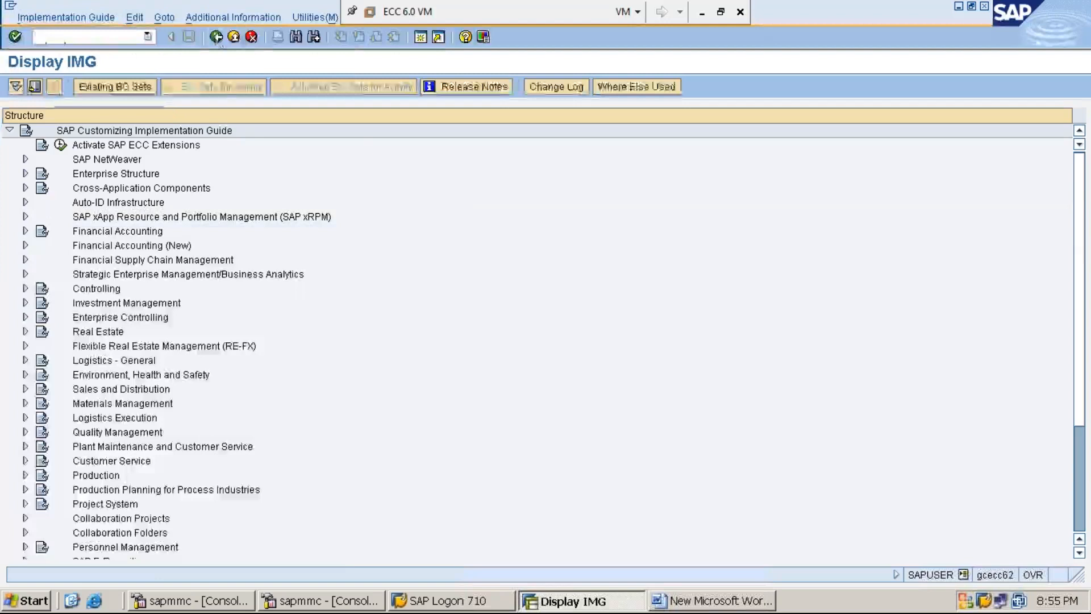
Step: Show the IMG Activity display key as additional information beside the implementation guide structure
{"action": "left_click", "coordinate": [248, 20]}
{"action": "key", "text": "Right"}
{"action": "key", "text": "Down"}
{"action": "key", "text": "Right"}
{"action": "key", "text": "Down"}
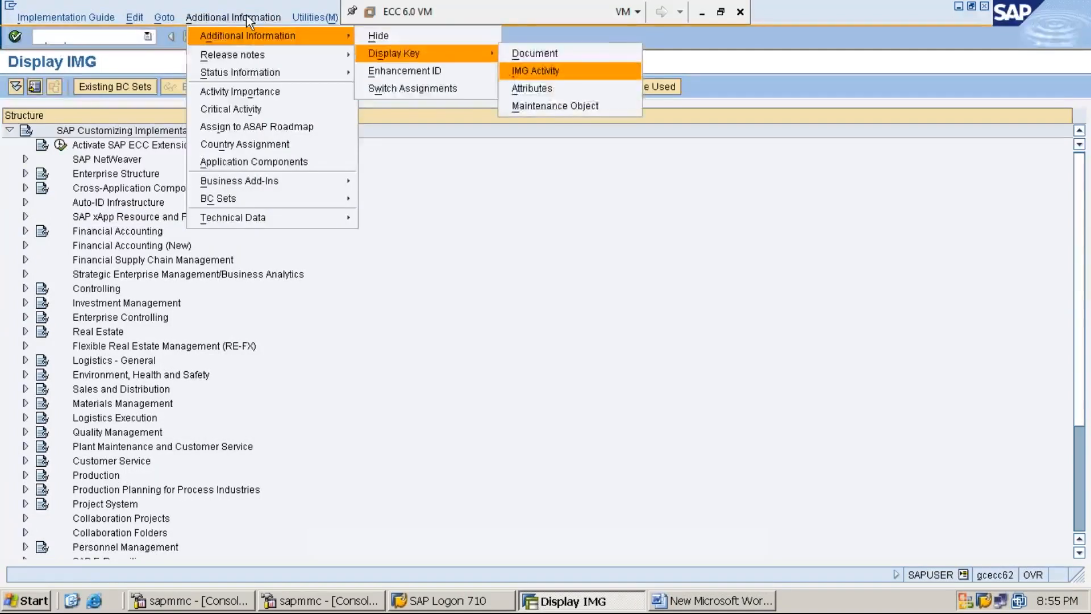
{"action": "key", "text": "Return"}
Step: Expand Financial Accounting, General Ledger Accounting, G/L Accounts, Master Data and Preparations in the implementation guide
{"action": "left_click", "coordinate": [139, 234]}
{"action": "double_click", "coordinate": [138, 236]}
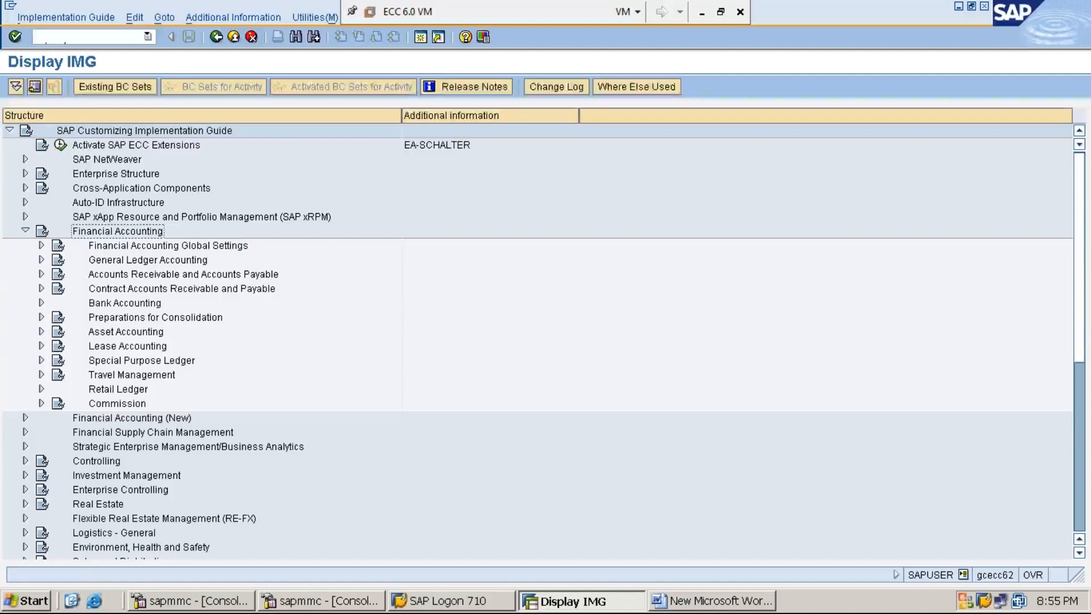
{"action": "left_click", "coordinate": [168, 245]}
{"action": "left_click", "coordinate": [148, 261]}
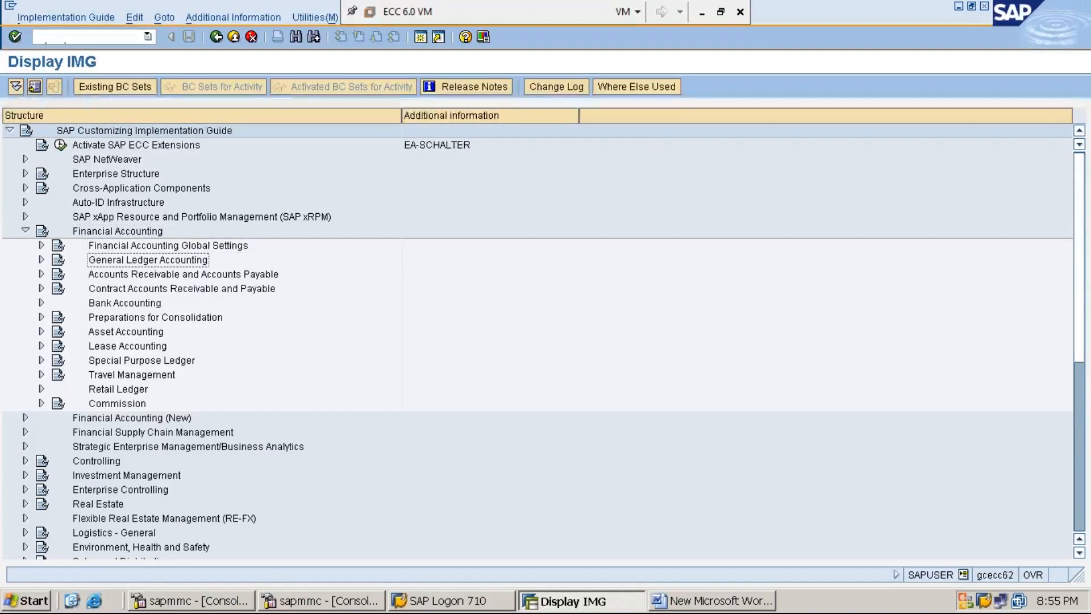
{"action": "key", "text": "Right"}
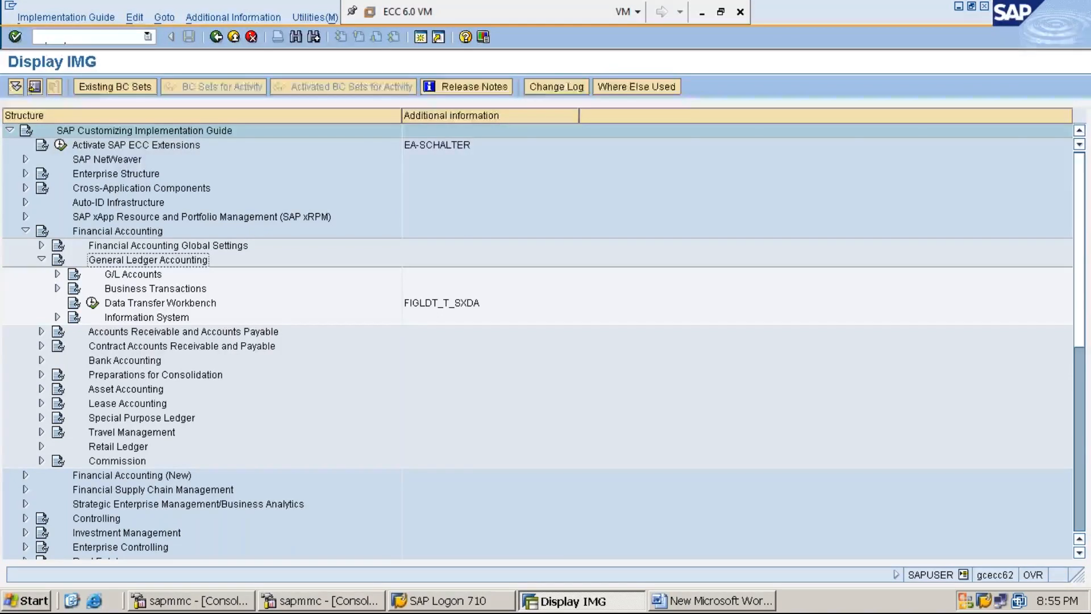
{"action": "left_click", "coordinate": [58, 274]}
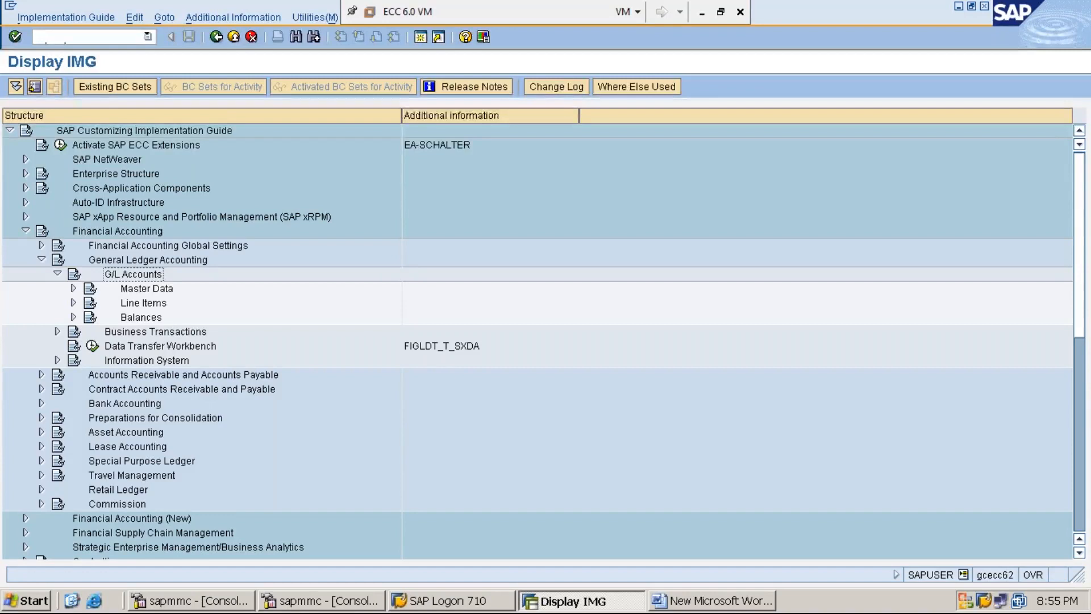
{"action": "left_click", "coordinate": [147, 288]}
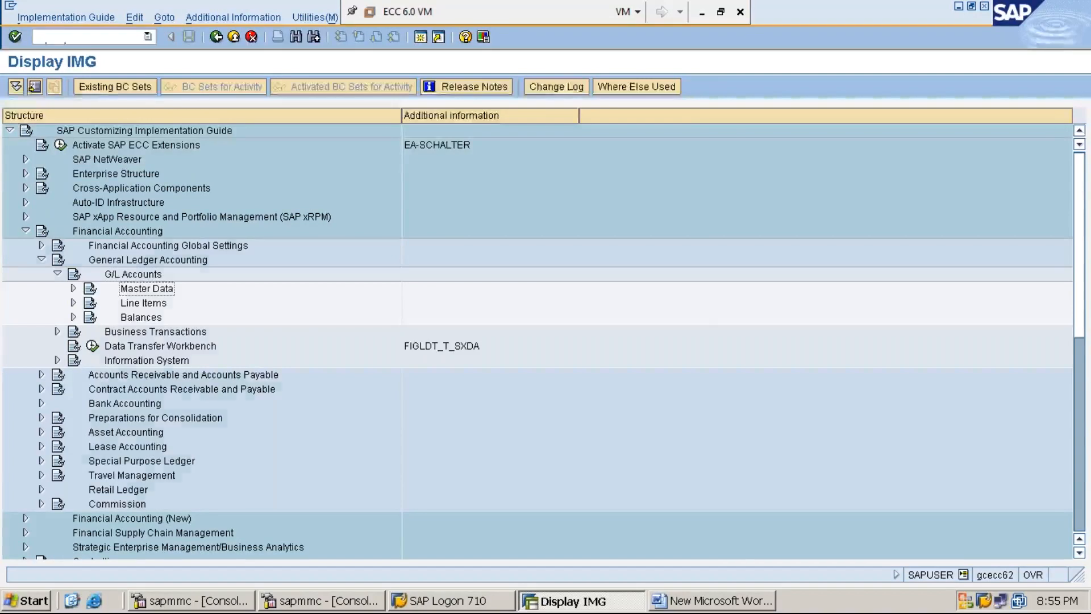
{"action": "key", "text": "Right"}
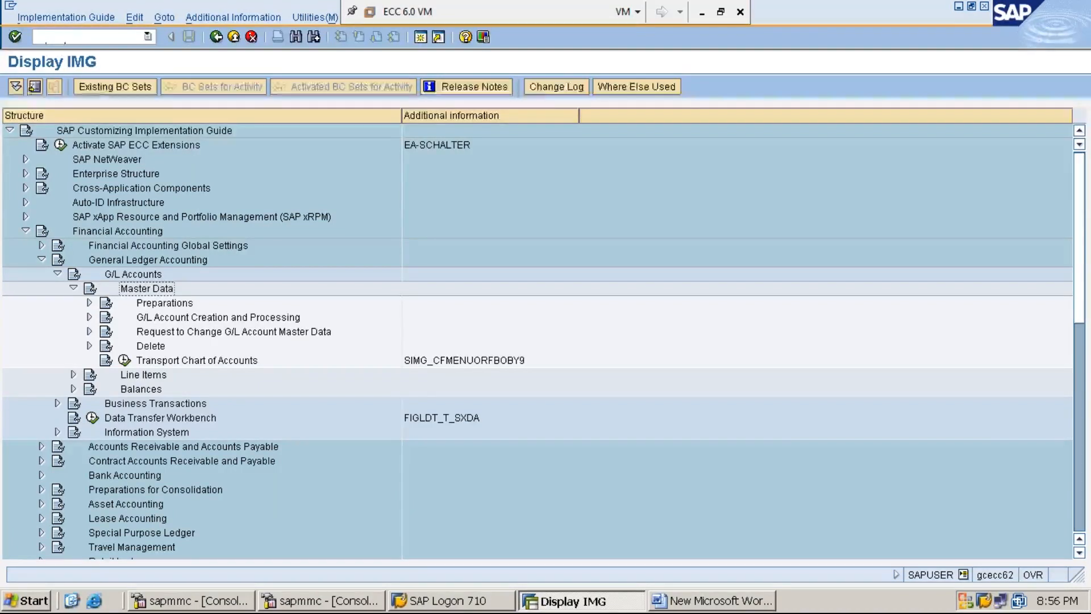
{"action": "left_click", "coordinate": [89, 303]}
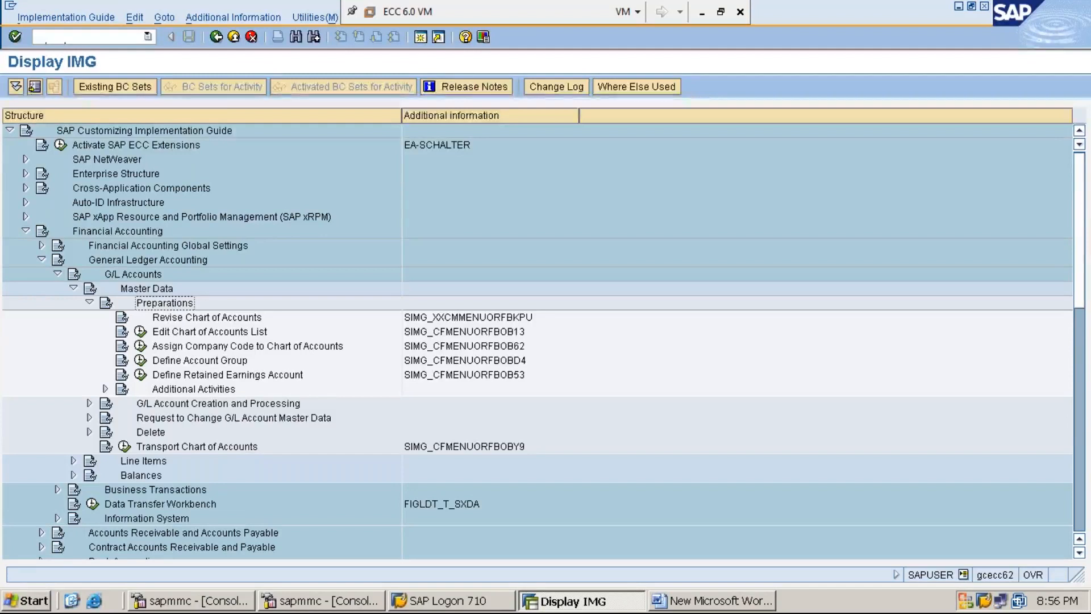
Step: Execute the Define Account Group activity under Preparations
{"action": "key", "text": "Down"}
{"action": "key", "text": "Down"}
{"action": "key", "text": "Down"}
{"action": "key", "text": "Down"}
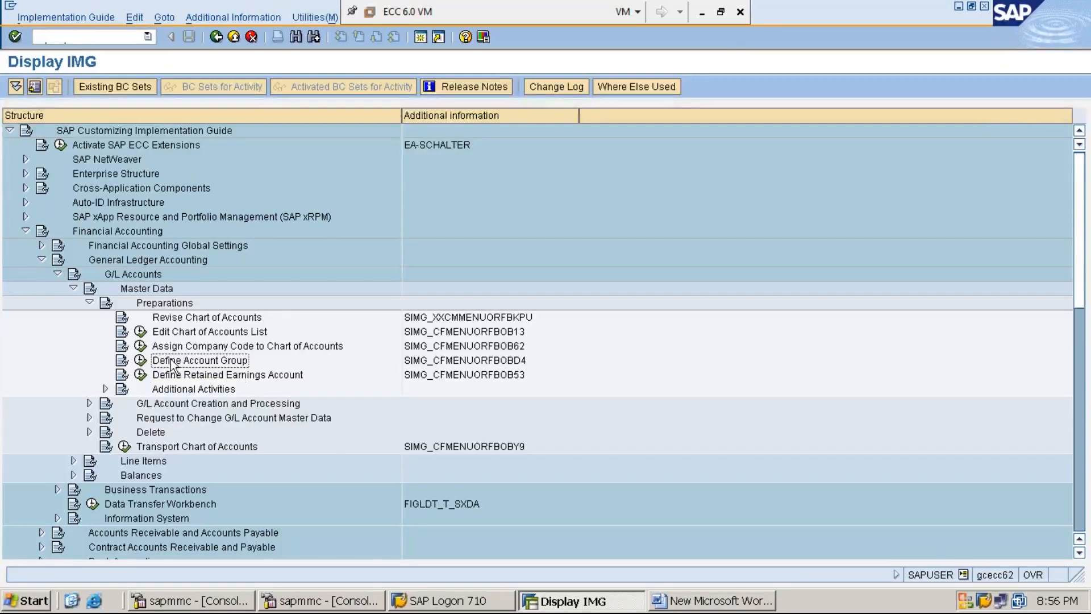
{"action": "left_click", "coordinate": [141, 361]}
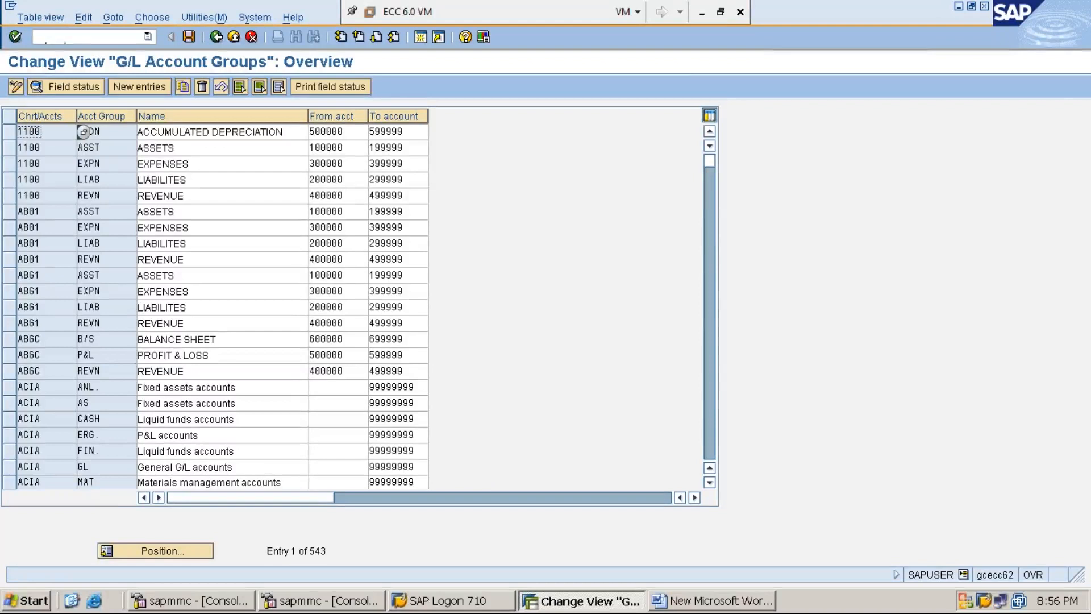
Step: Add a new G/L account group ASST named ASSETS for chart of accounts MMI1, with account range 100000 to 199999
{"action": "left_click", "coordinate": [145, 87]}
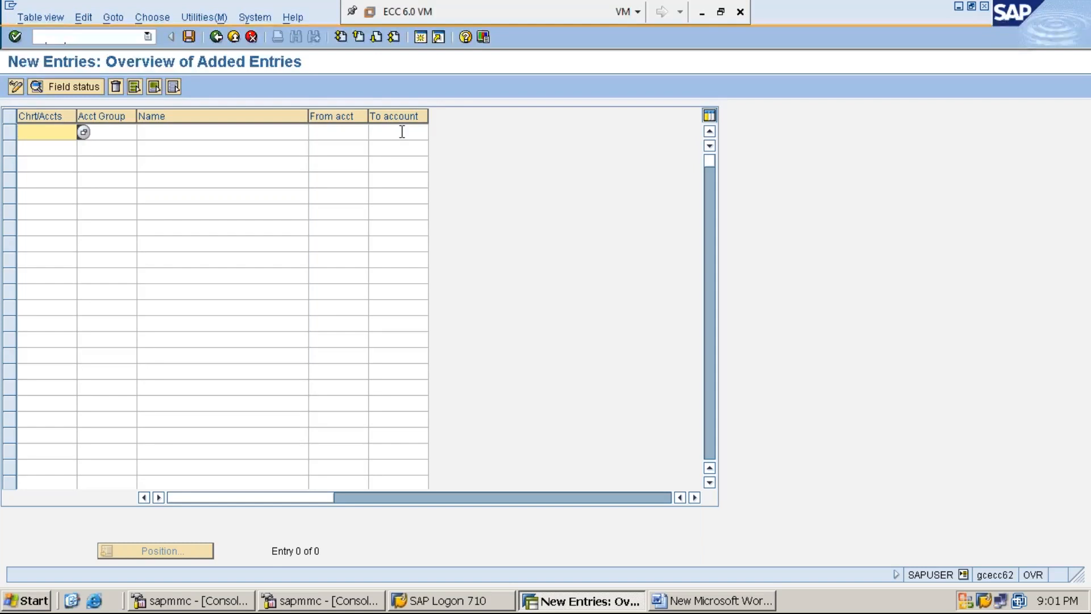
{"action": "type", "text": "MMI1"}
{"action": "key", "text": "Tab"}
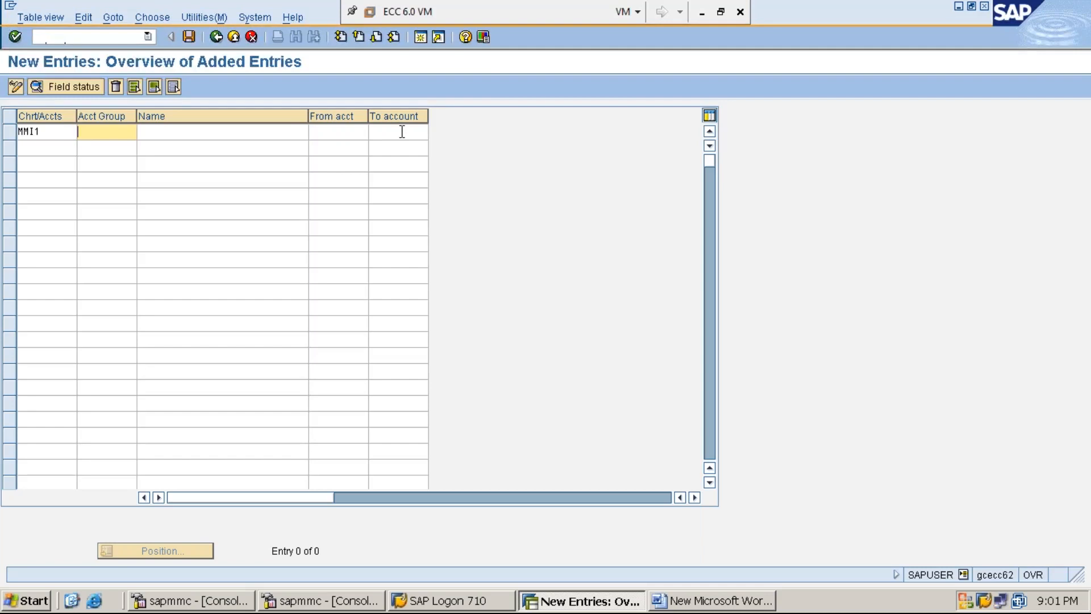
{"action": "type", "text": "ASST"}
{"action": "key", "text": "Tab"}
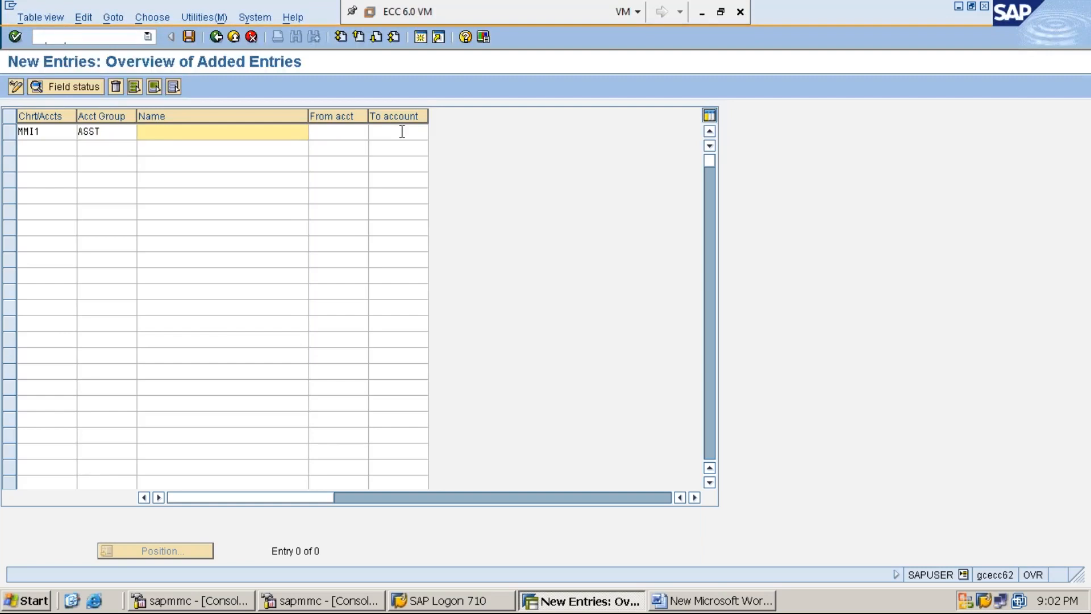
{"action": "type", "text": "ASSETS"}
{"action": "key", "text": "Tab"}
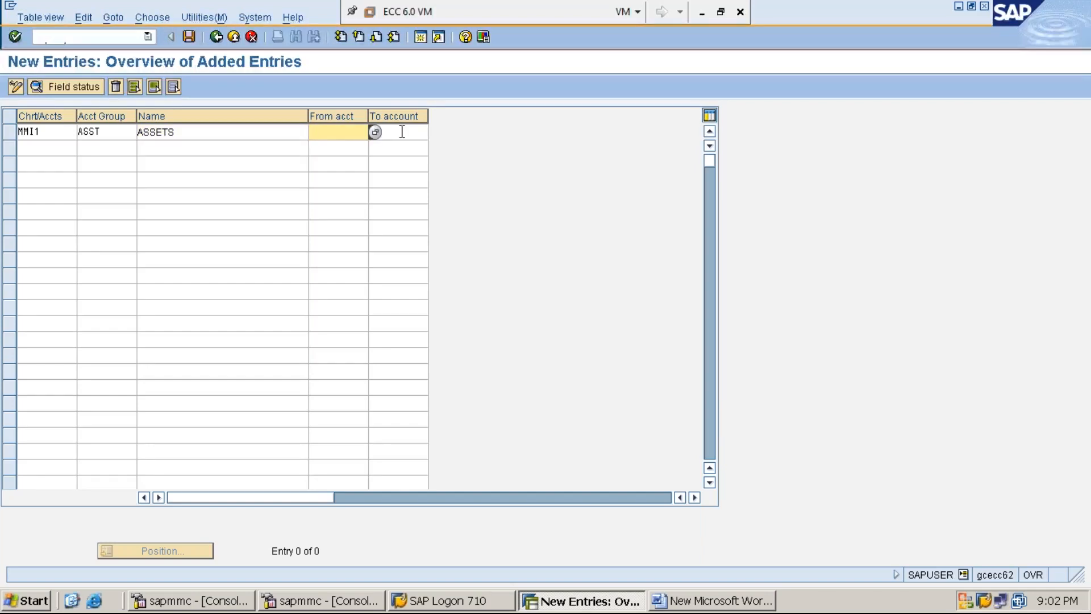
{"action": "type", "text": "100000"}
{"action": "left_click", "coordinate": [402, 131]}
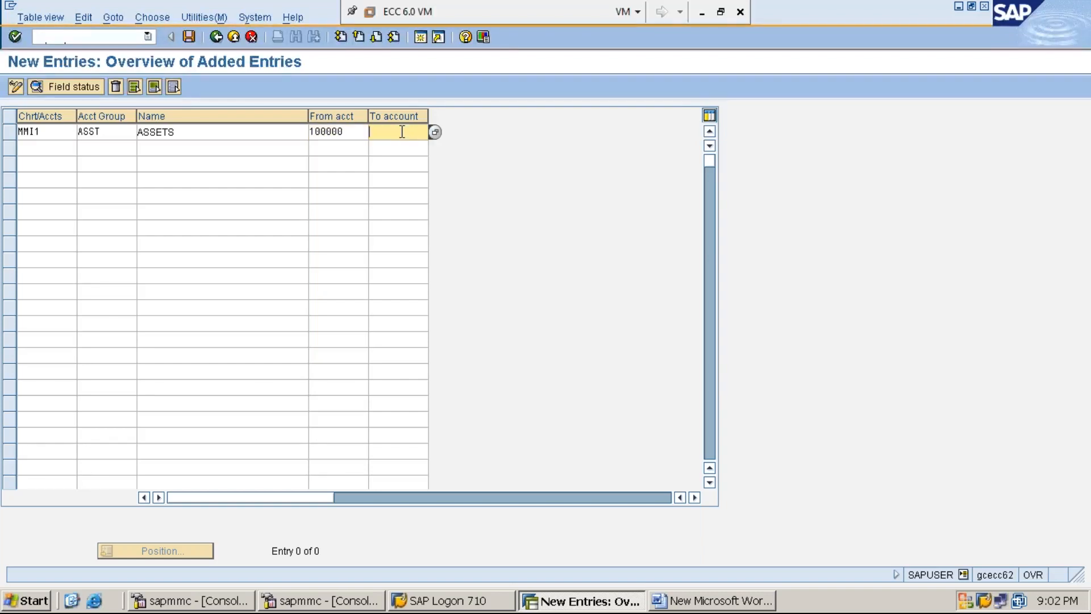
{"action": "type", "text": "199999"}
{"action": "left_click", "coordinate": [190, 133]}
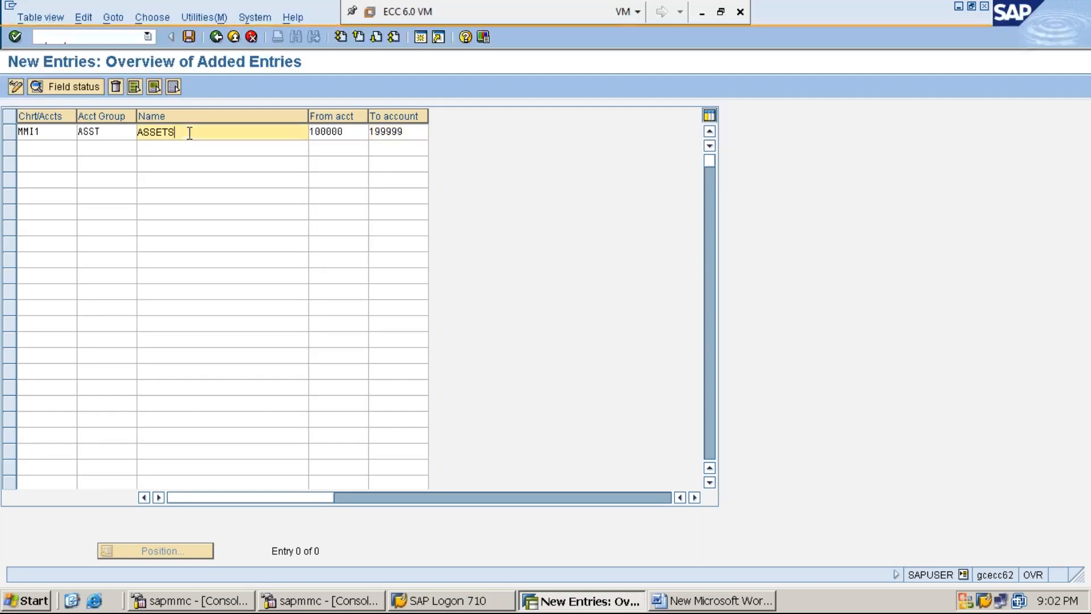
Step: Add account group LIAB named LIABILITIES for chart of accounts MMI1, with account range 200000 to 299999
{"action": "left_click", "coordinate": [55, 149]}
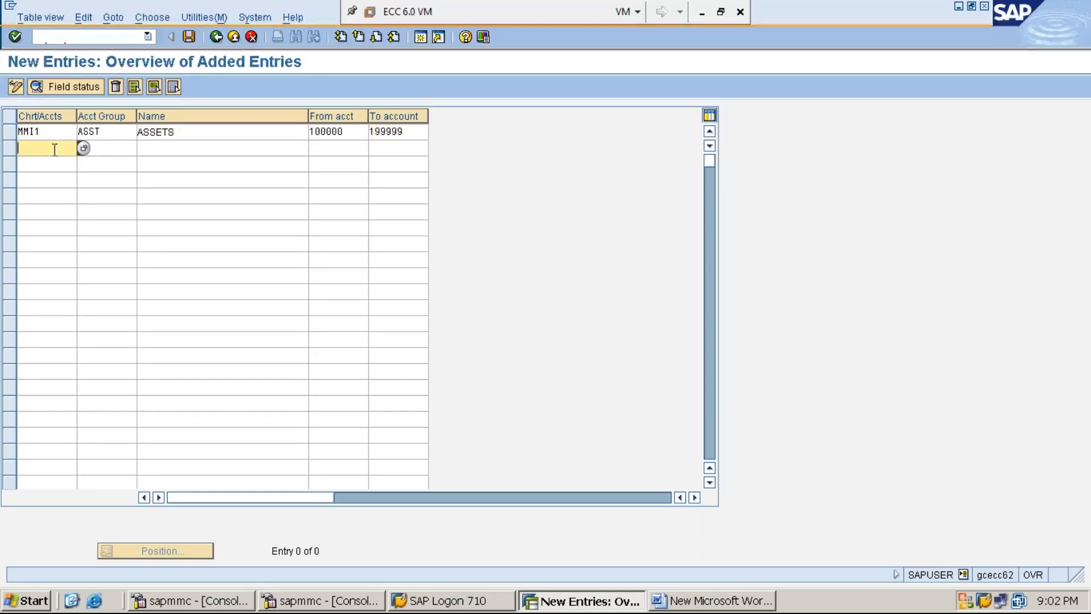
{"action": "type", "text": "MMI1"}
{"action": "key", "text": "Tab"}
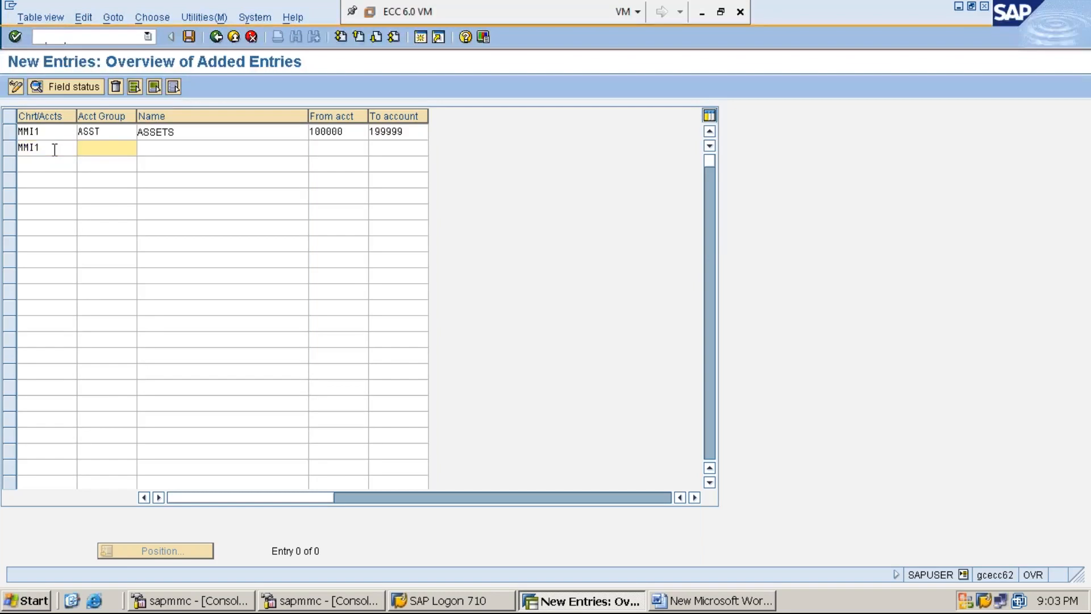
{"action": "type", "text": "LIAB"}
{"action": "key", "text": "Tab"}
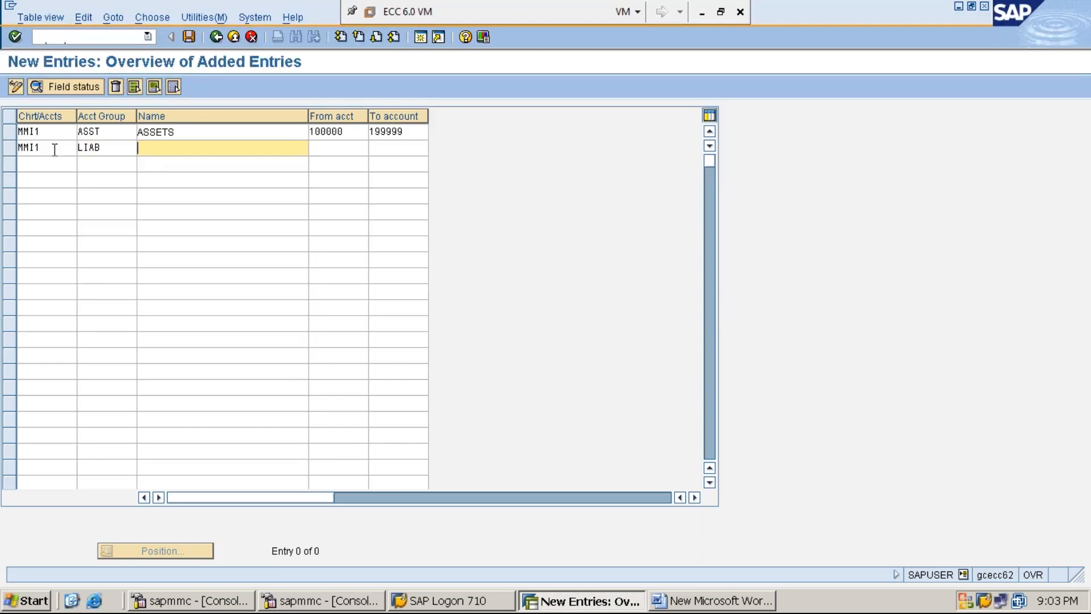
{"action": "type", "text": "LIABILITIES"}
{"action": "key", "text": "Tab"}
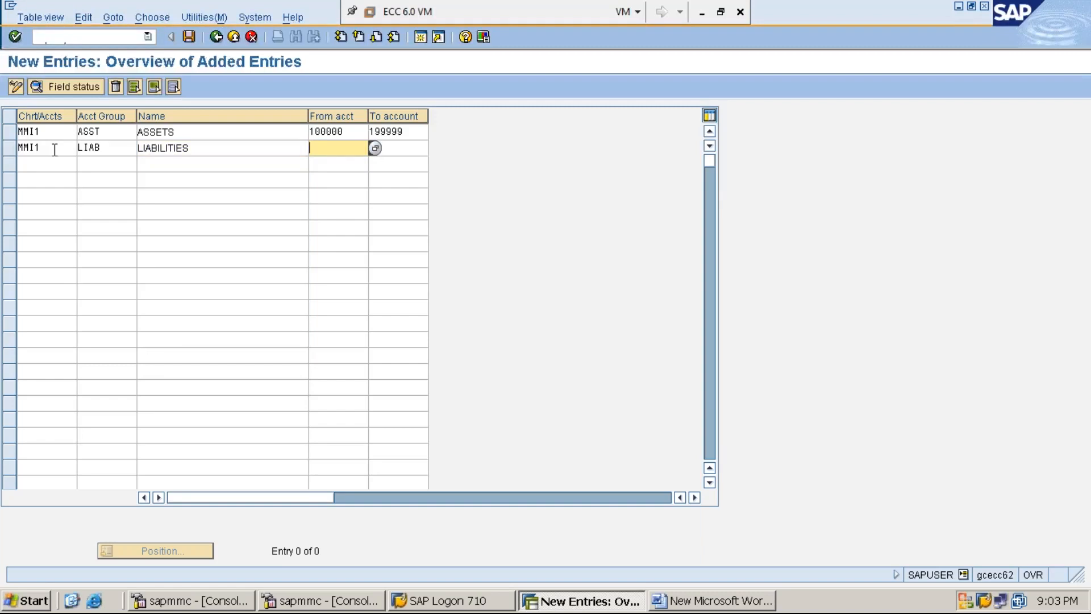
{"action": "type", "text": "200000"}
{"action": "key", "text": "Tab"}
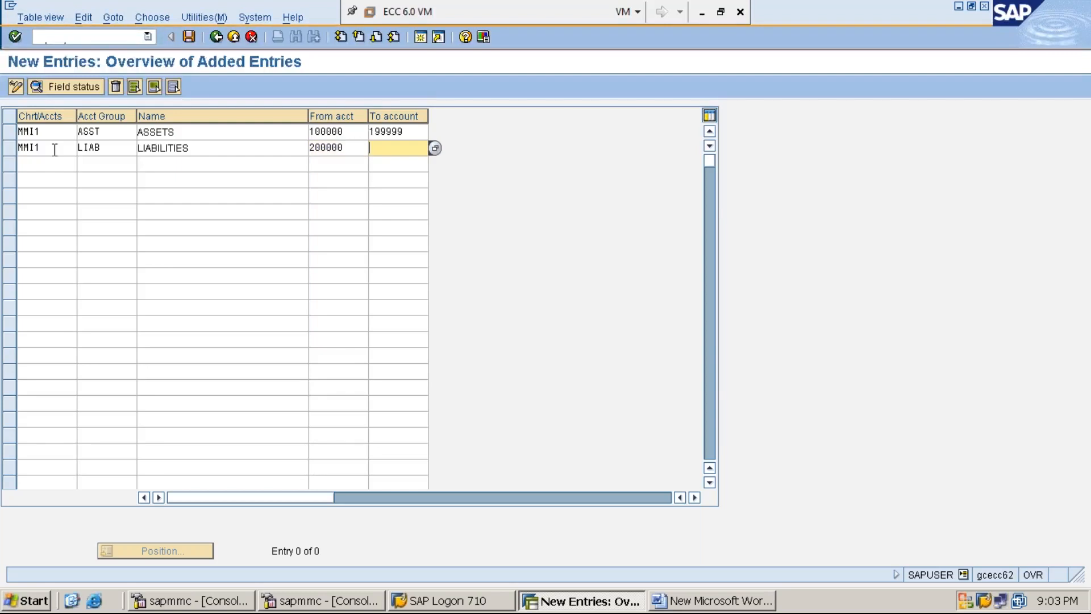
{"action": "type", "text": "299999"}
Step: Add account group EXPN named EXPENSES for chart of accounts MMI1, with account range 300000 to 399999
{"action": "left_click", "coordinate": [51, 167]}
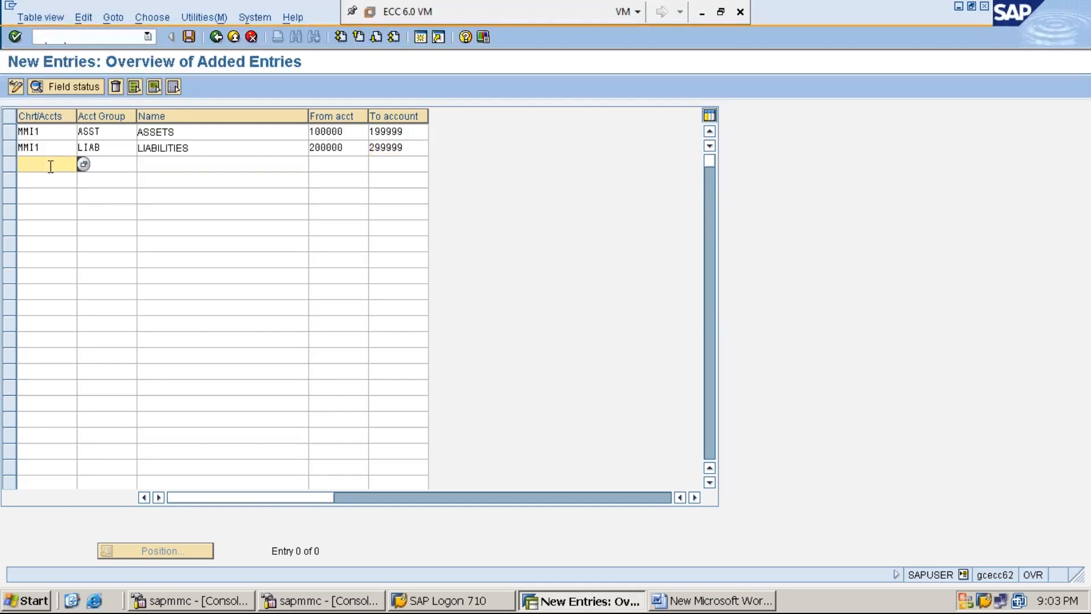
{"action": "type", "text": "MMI1"}
{"action": "key", "text": "Tab"}
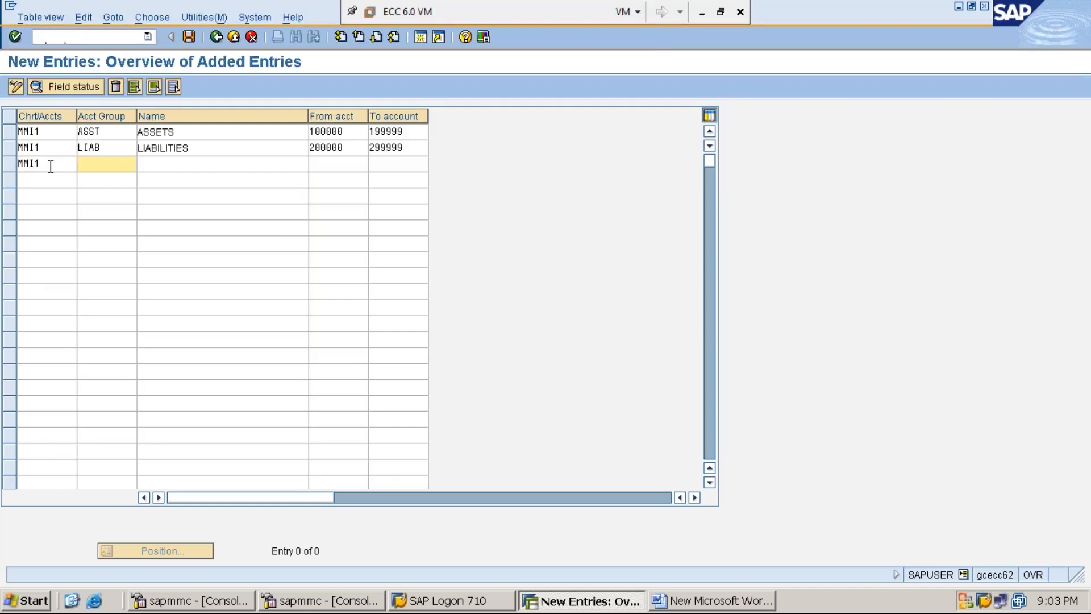
{"action": "type", "text": "EXPN"}
{"action": "key", "text": "Tab"}
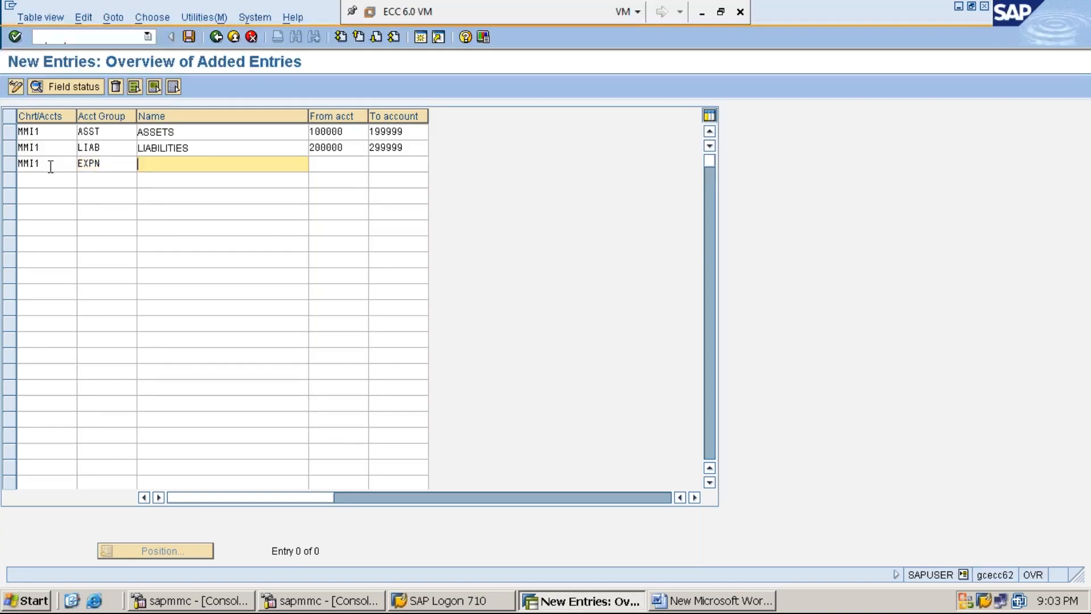
{"action": "type", "text": "EXPENSES"}
{"action": "key", "text": "Tab"}
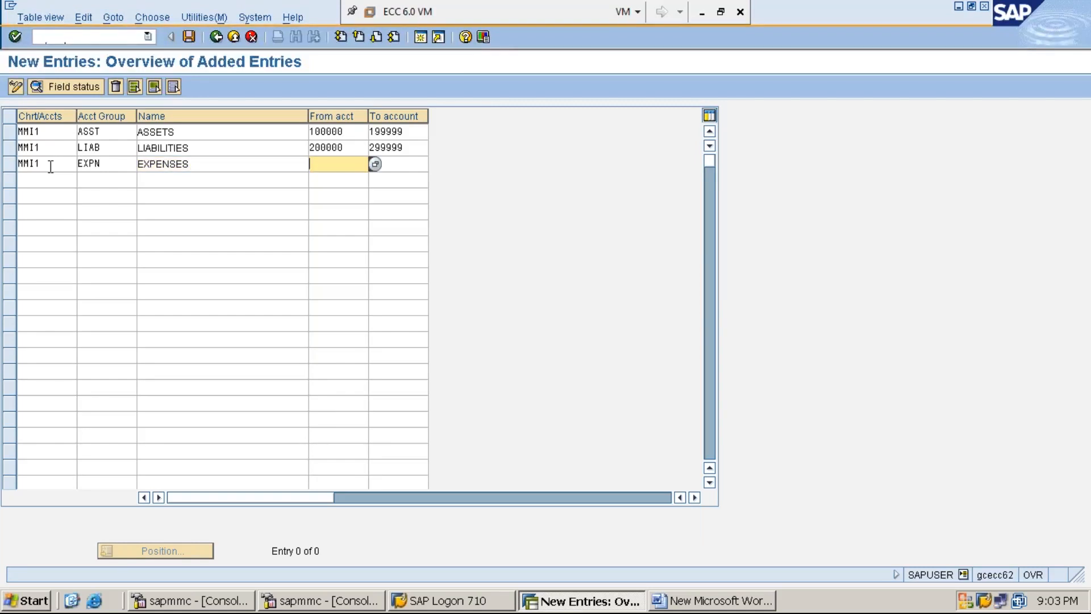
{"action": "type", "text": "300000"}
{"action": "key", "text": "Tab"}
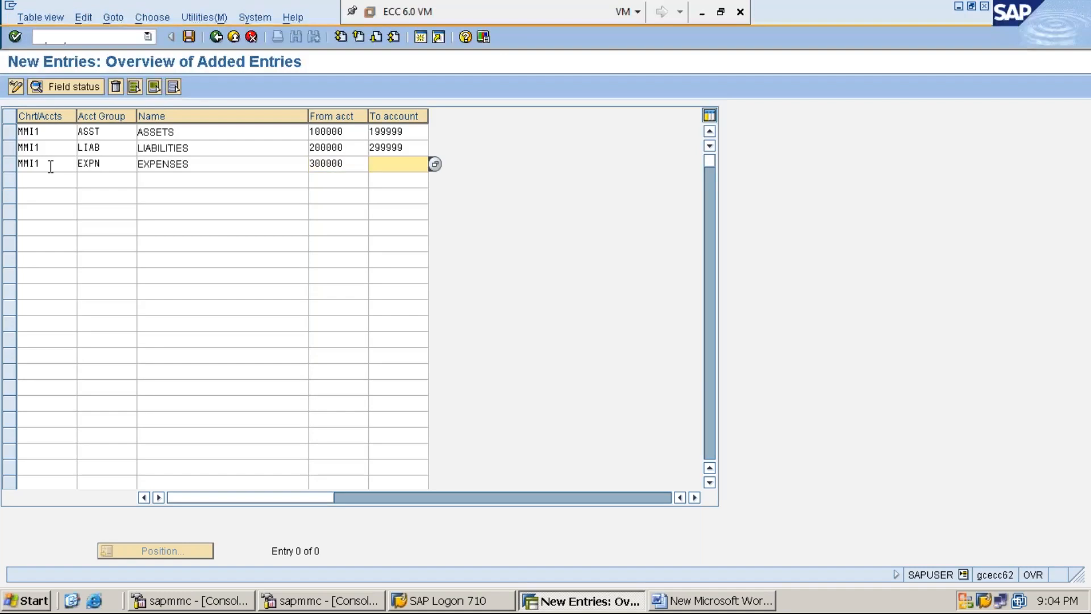
{"action": "type", "text": "300"}
{"action": "key", "text": "BackSpace"}
{"action": "key", "text": "BackSpace"}
{"action": "type", "text": "99999"}
Step: Add account group REVN named REVENUE for chart of accounts MMI1, range 400000 to 499999, and save all entries to customizing request ECCK900148
{"action": "left_click", "coordinate": [49, 180]}
{"action": "type", "text": "MMI1"}
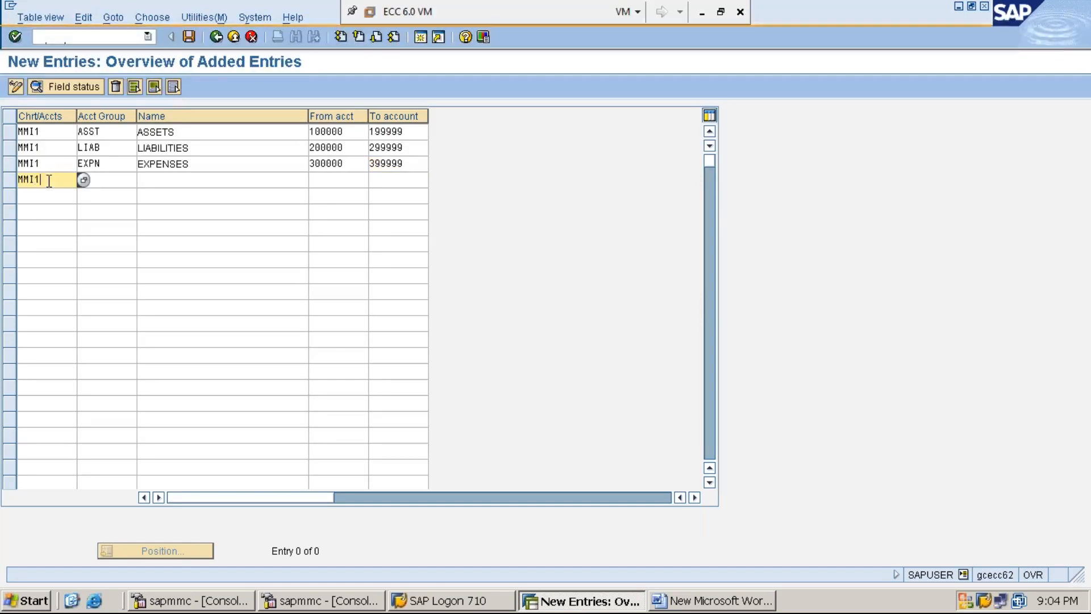
{"action": "key", "text": "Tab"}
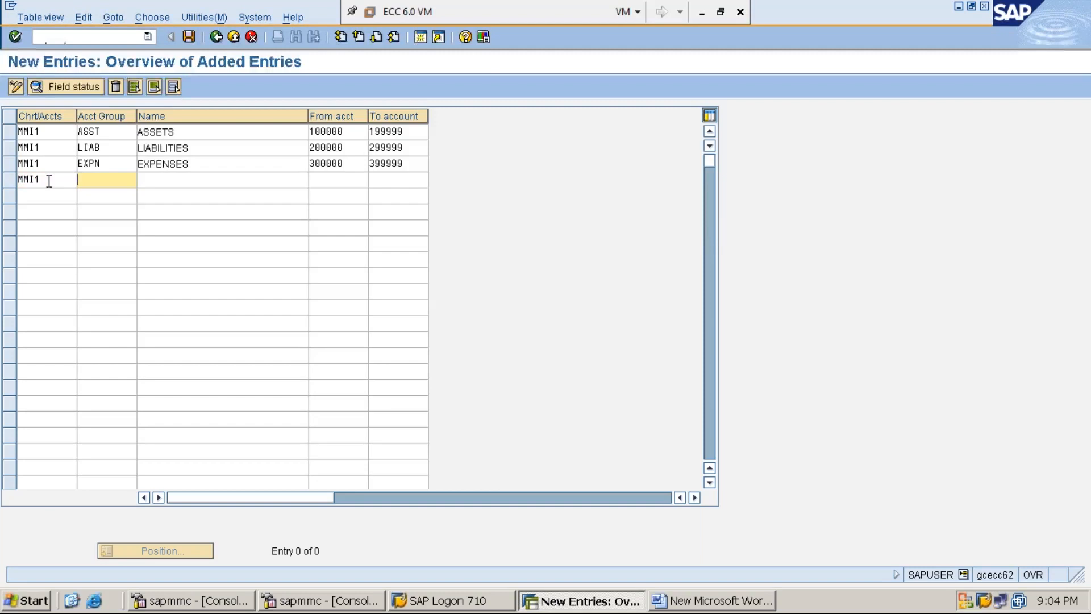
{"action": "type", "text": "REVN"}
{"action": "key", "text": "Tab"}
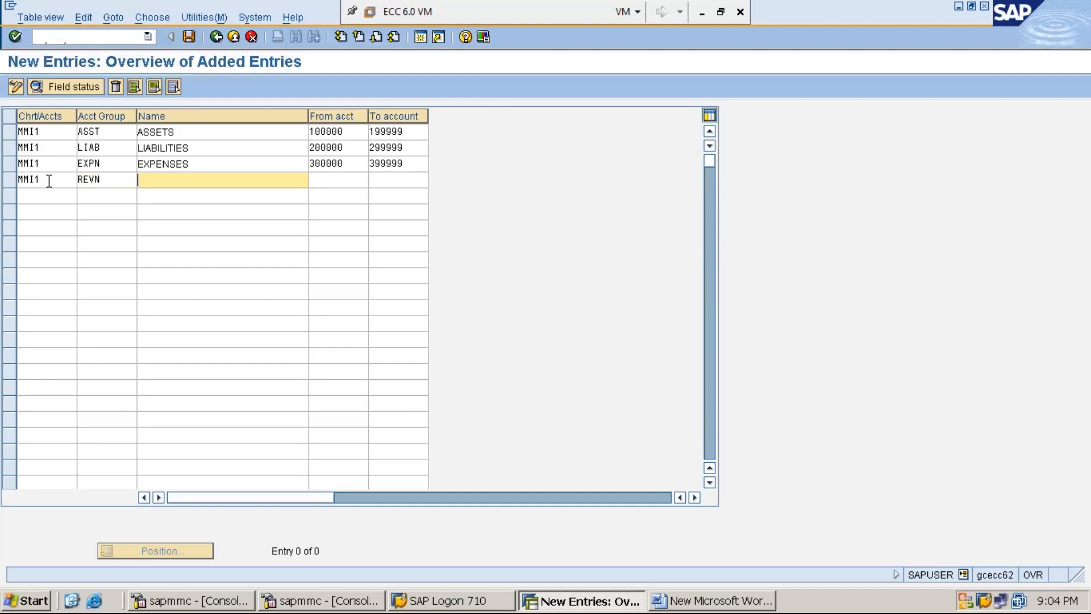
{"action": "type", "text": "REVENUE"}
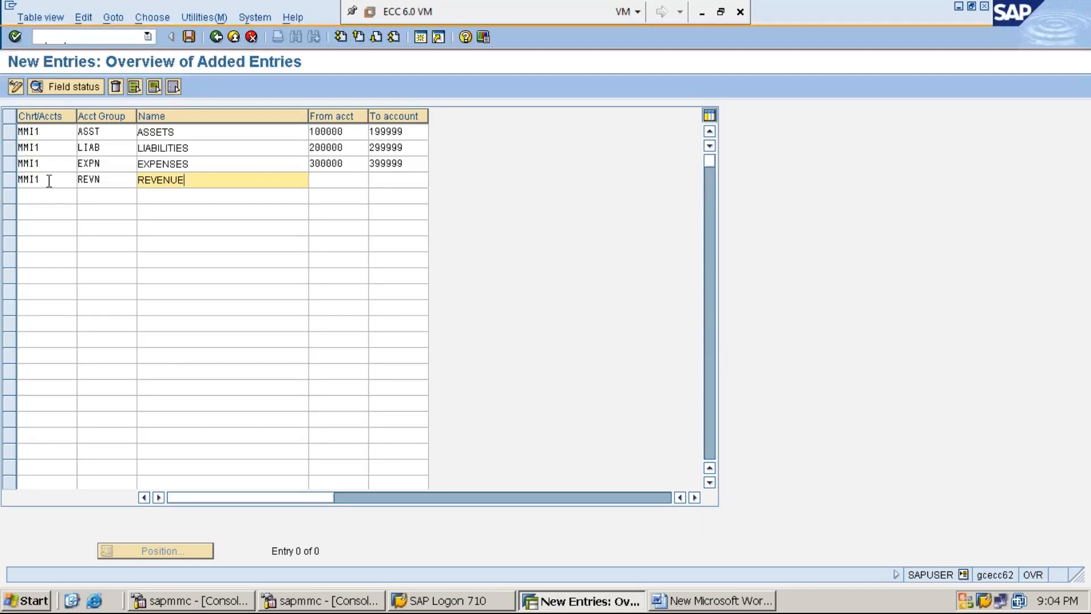
{"action": "key", "text": "BackSpace"}
{"action": "type", "text": "E"}
{"action": "key", "text": "Tab"}
{"action": "type", "text": "4"}
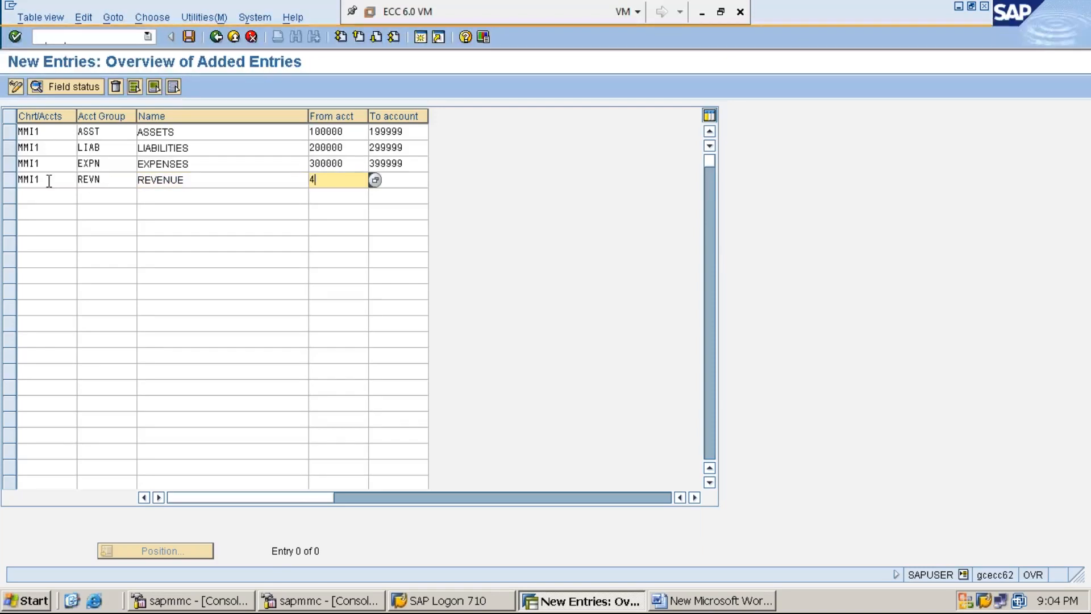
{"action": "type", "text": "00000"}
{"action": "key", "text": "Tab"}
{"action": "type", "text": "49999"}
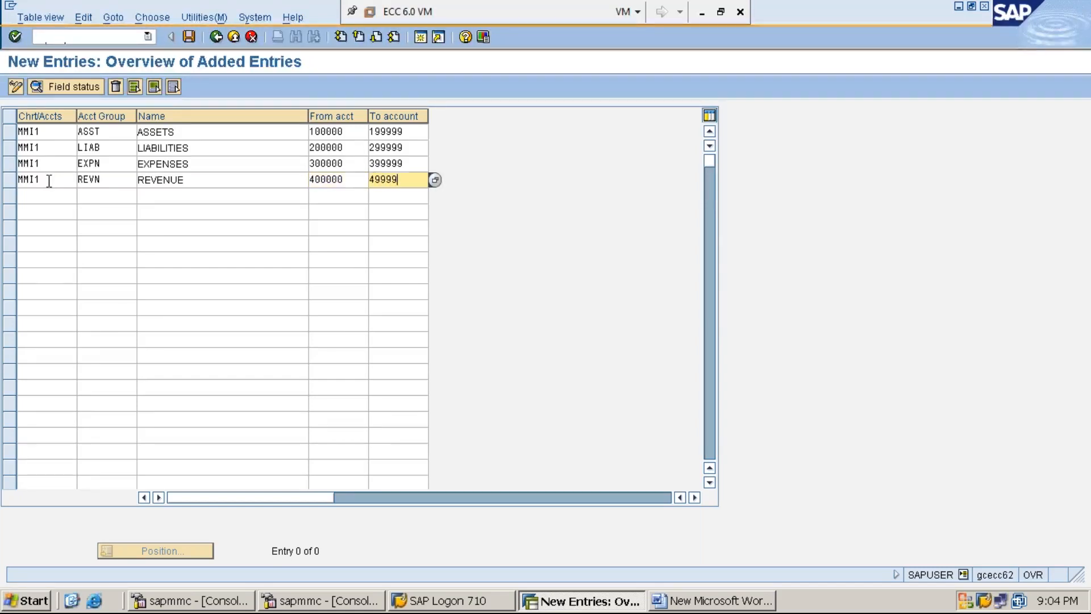
{"action": "type", "text": "9"}
{"action": "left_click", "coordinate": [188, 38]}
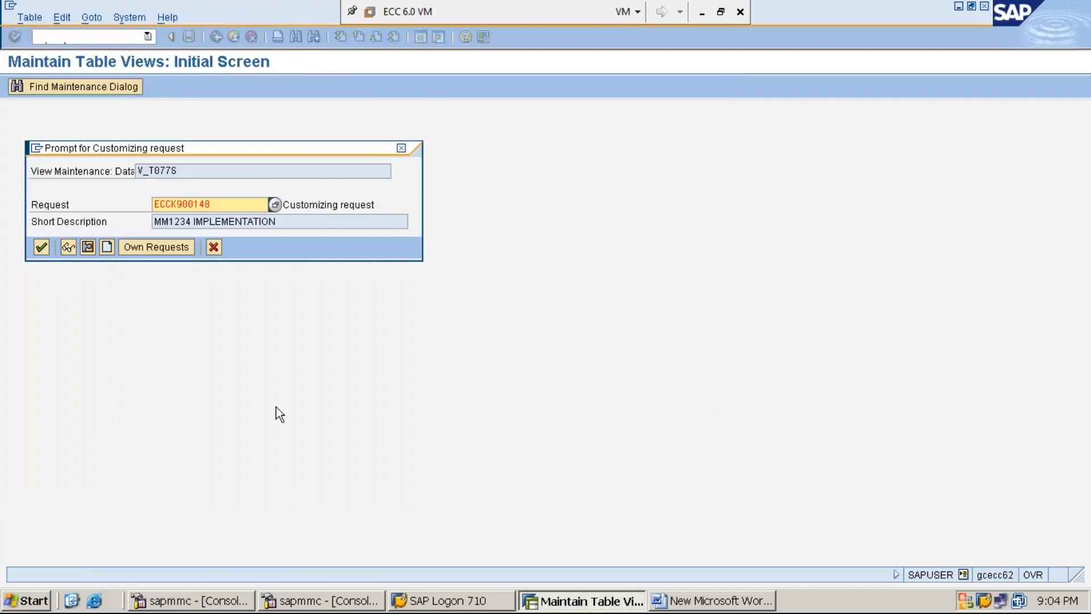
{"action": "key", "text": "Return"}
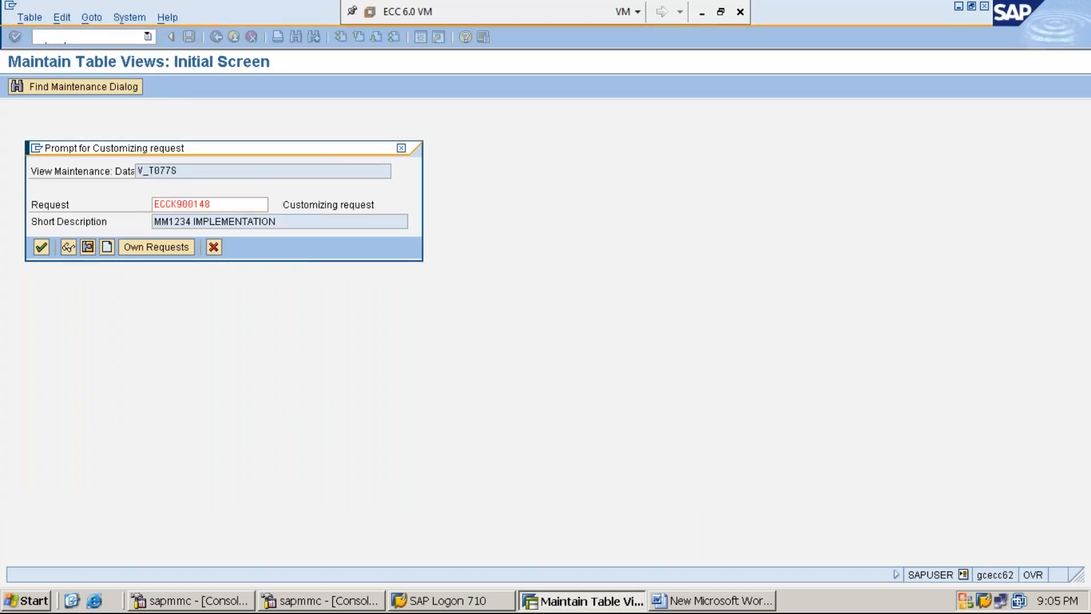
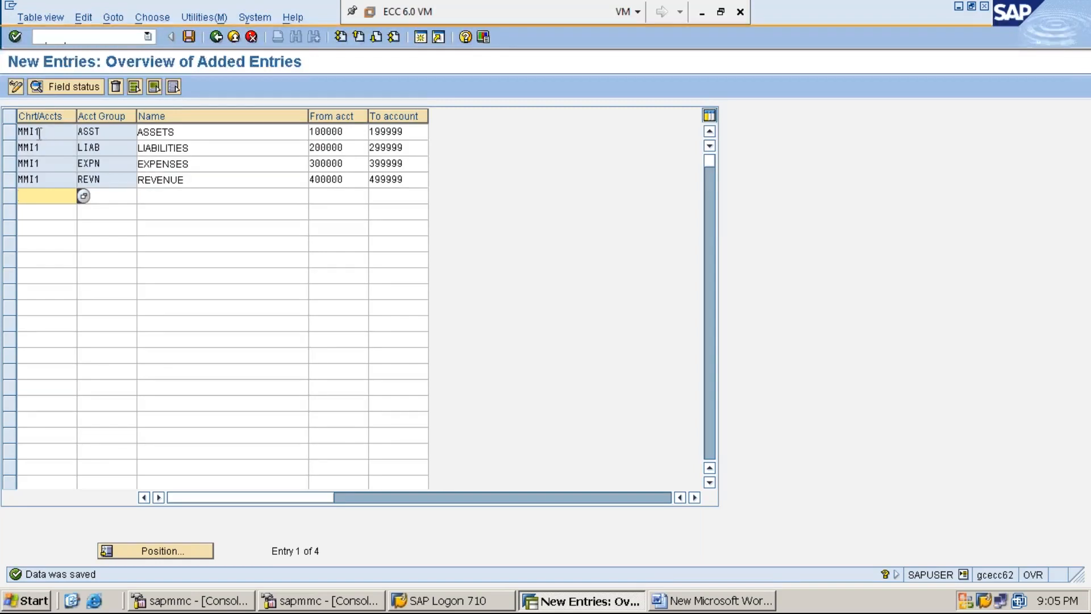
{"action": "left_click", "coordinate": [48, 132]}
{"action": "key", "text": "Down"}
{"action": "key", "text": "Down"}
{"action": "key", "text": "Down"}
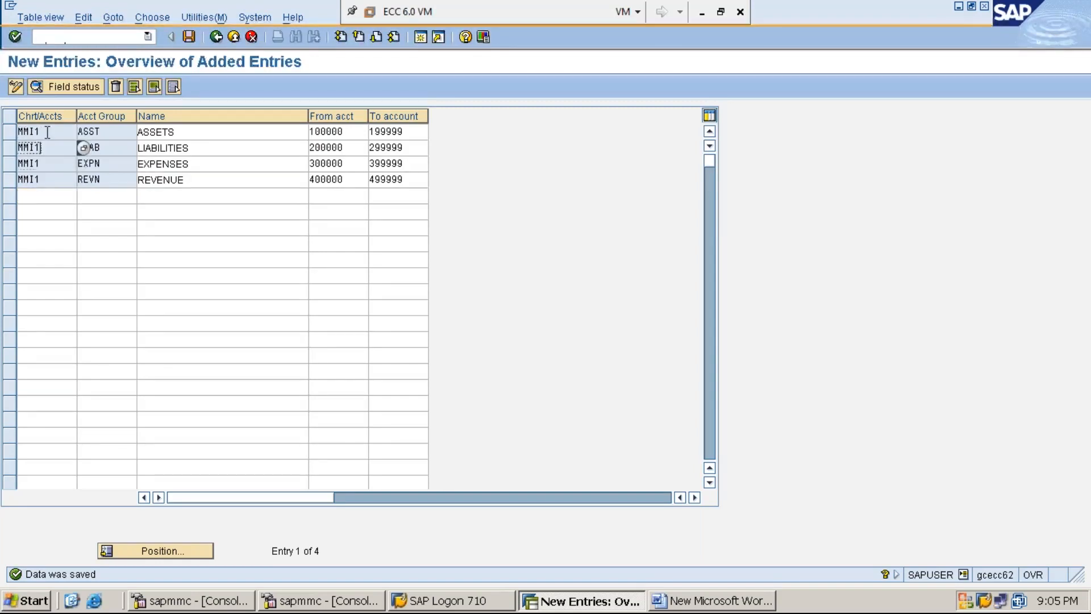
{"action": "key", "text": "Up"}
{"action": "key", "text": "Up"}
{"action": "key", "text": "Up"}
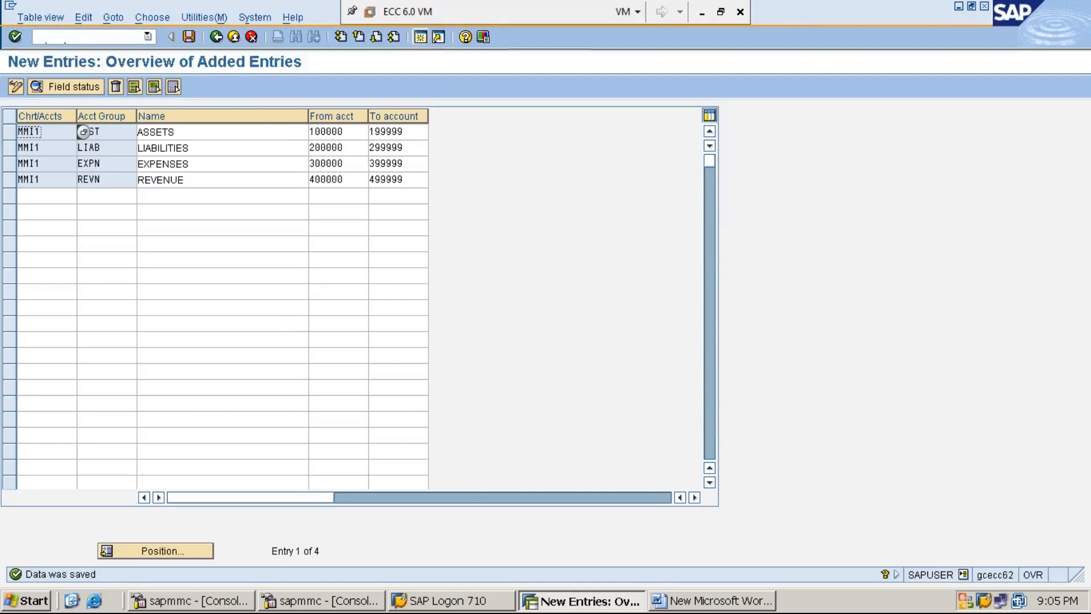
Step: Open the list of all charts of accounts with transaction OB13 in a new session and position it at MMI1
{"action": "left_click", "coordinate": [420, 36]}
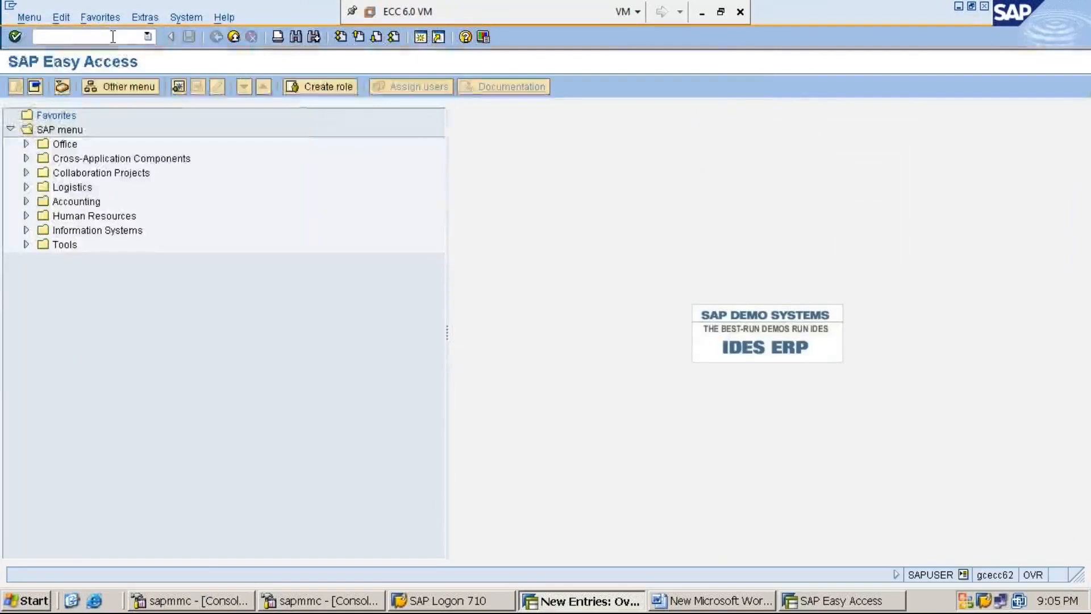
{"action": "type", "text": "OB13"}
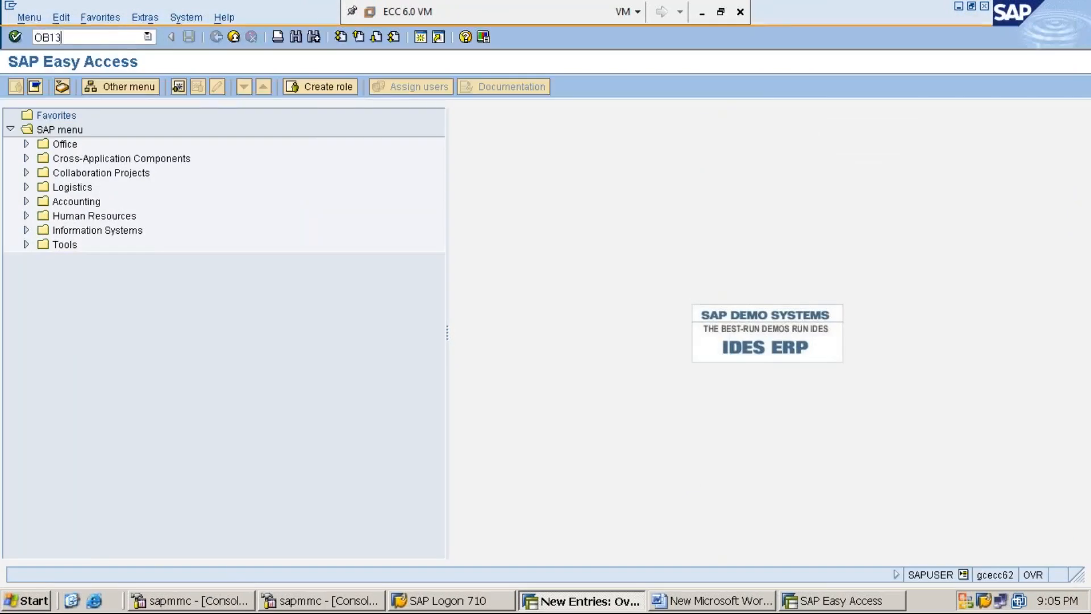
{"action": "key", "text": "Return"}
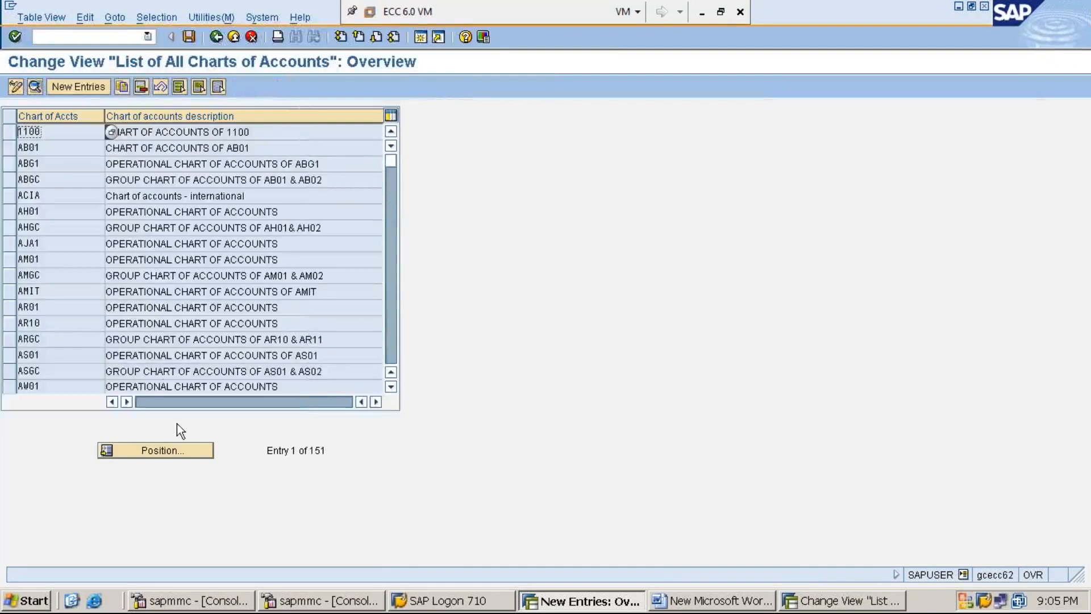
{"action": "left_click", "coordinate": [188, 451]}
{"action": "left_click", "coordinate": [188, 452]}
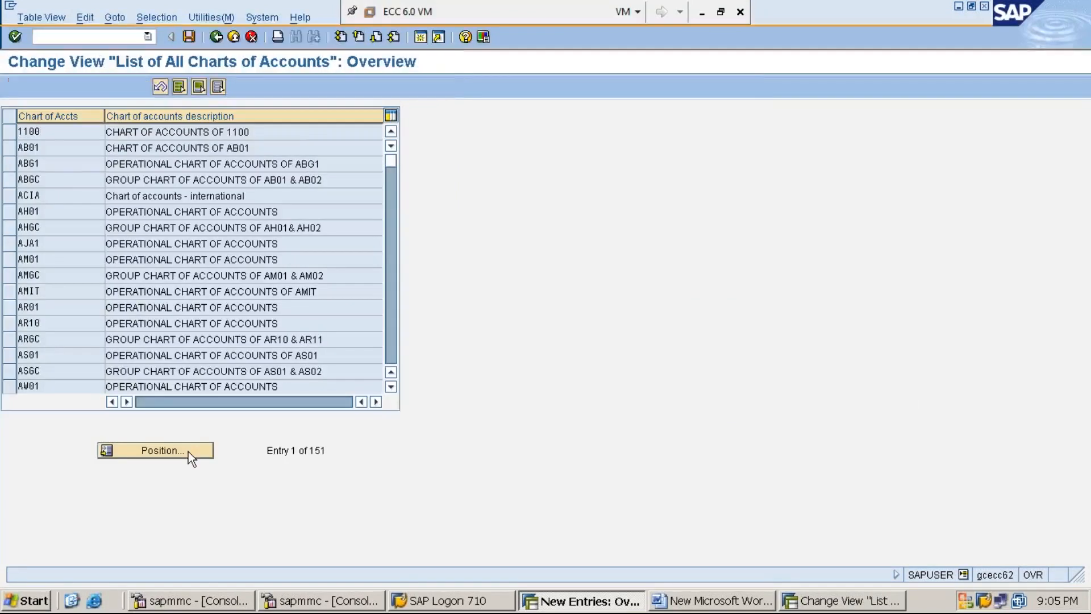
{"action": "type", "text": "MMI"}
{"action": "key", "text": "Return"}
{"action": "key", "text": "Return"}
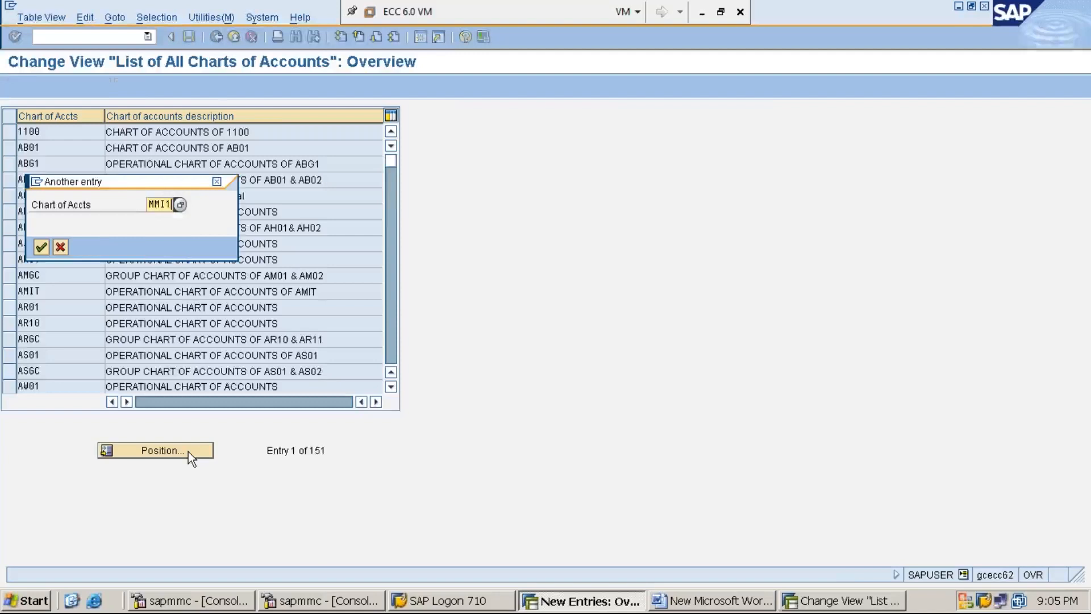
Step: In display mode, position the chart of accounts list at MMI1 and open that chart's details
{"action": "left_click", "coordinate": [11, 133]}
{"action": "left_click", "coordinate": [35, 86]}
{"action": "left_click", "coordinate": [15, 87]}
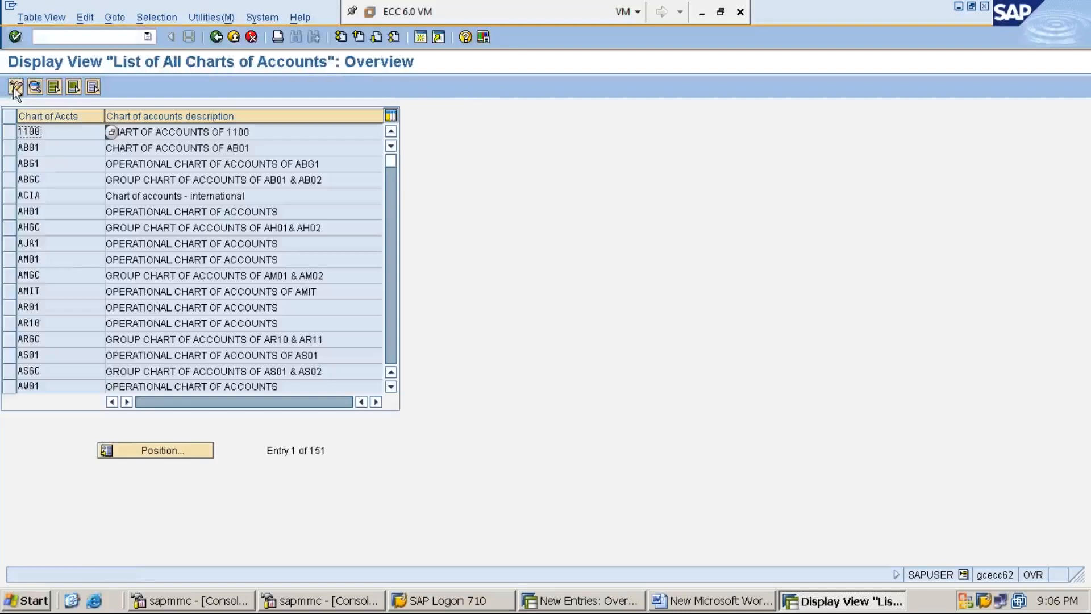
{"action": "left_click", "coordinate": [183, 451]}
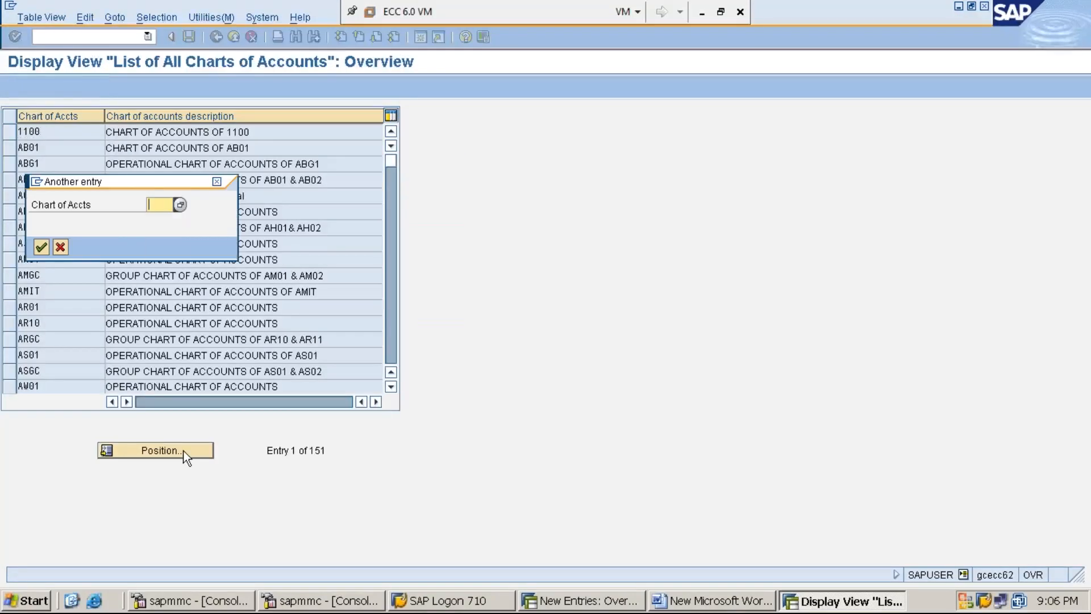
{"action": "type", "text": "MM"}
{"action": "key", "text": "Down"}
{"action": "key", "text": "Return"}
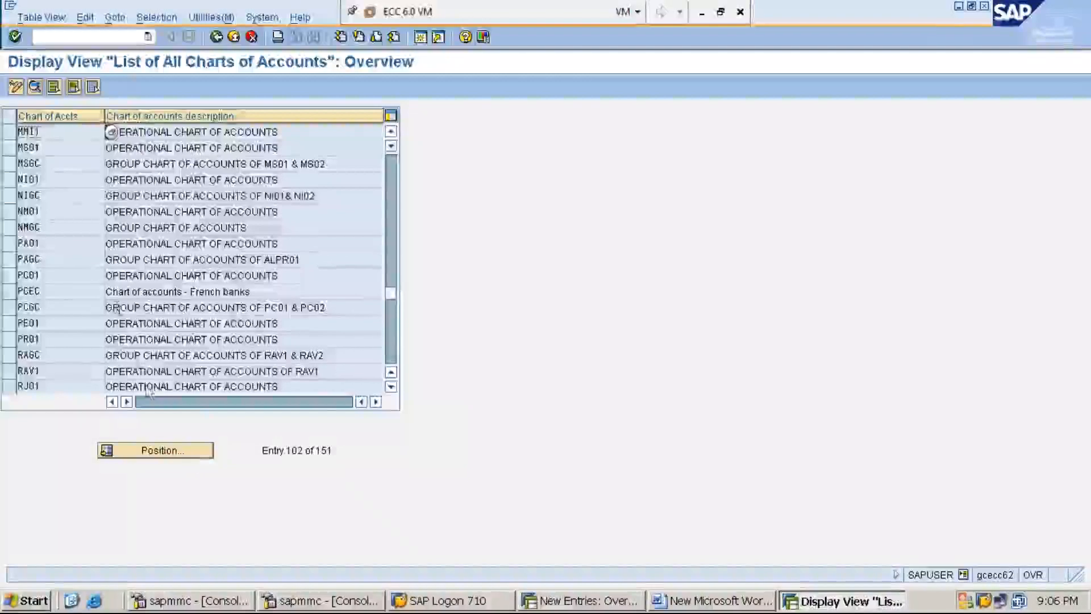
{"action": "double_click", "coordinate": [111, 132]}
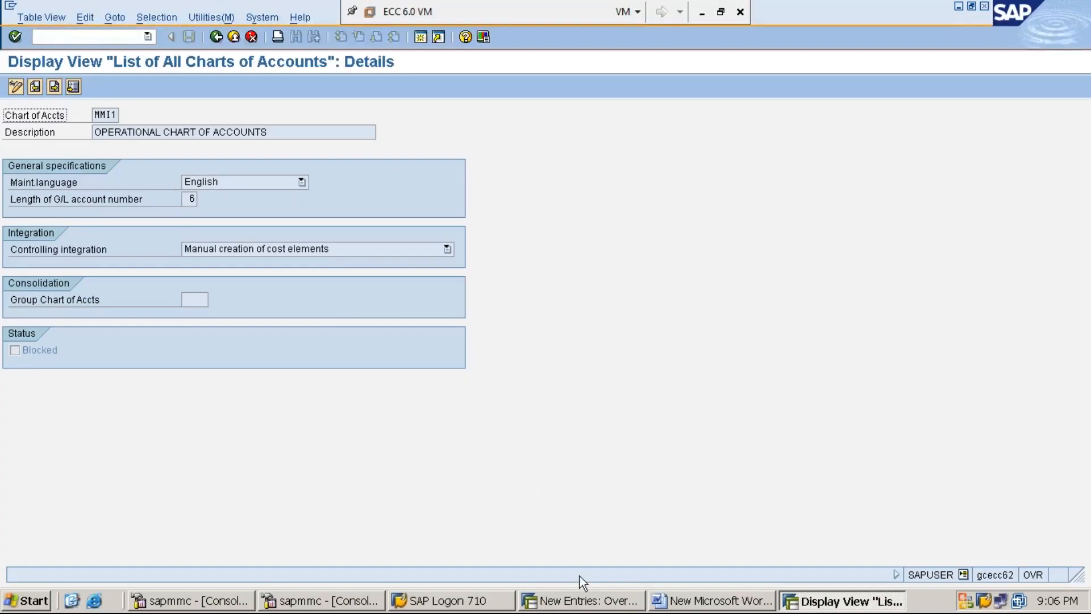
Step: Switch back to the account group entries and review the chart of accounts, group and name columns
{"action": "left_click", "coordinate": [591, 604]}
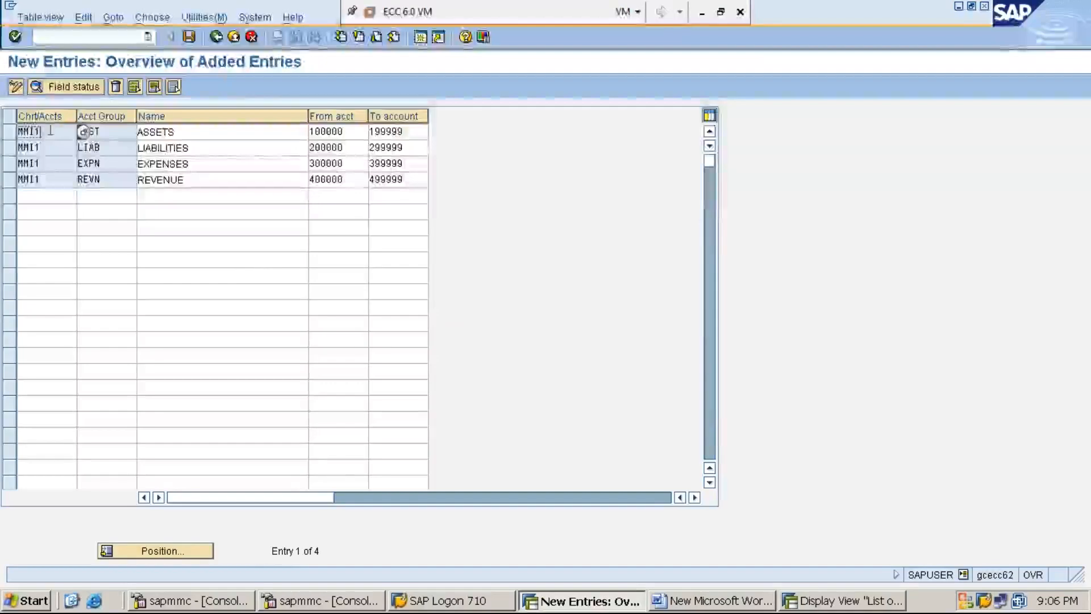
{"action": "left_click", "coordinate": [112, 130]}
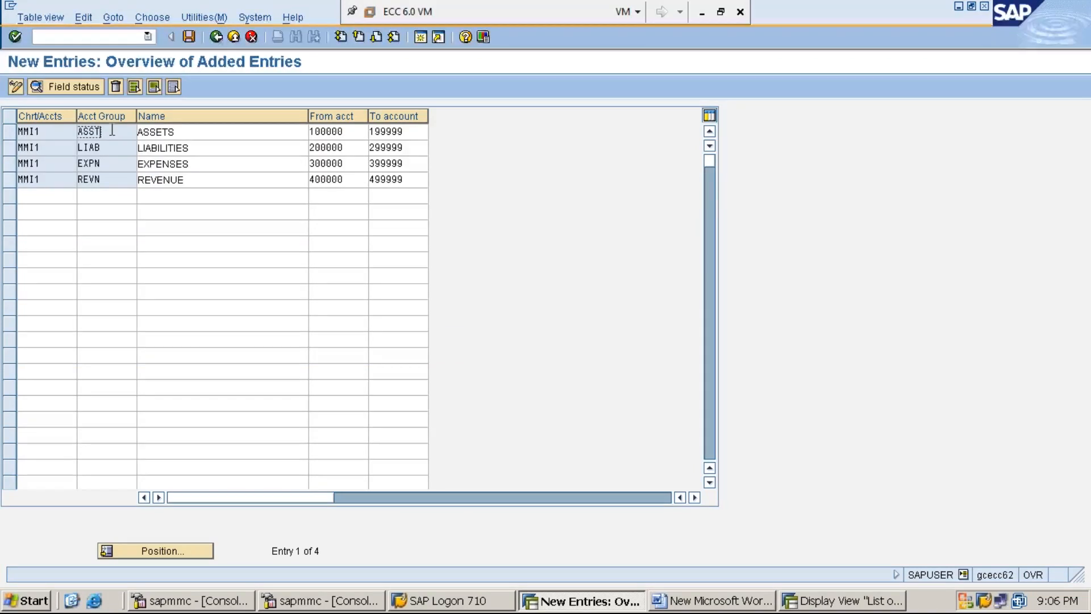
{"action": "left_click", "coordinate": [166, 181]}
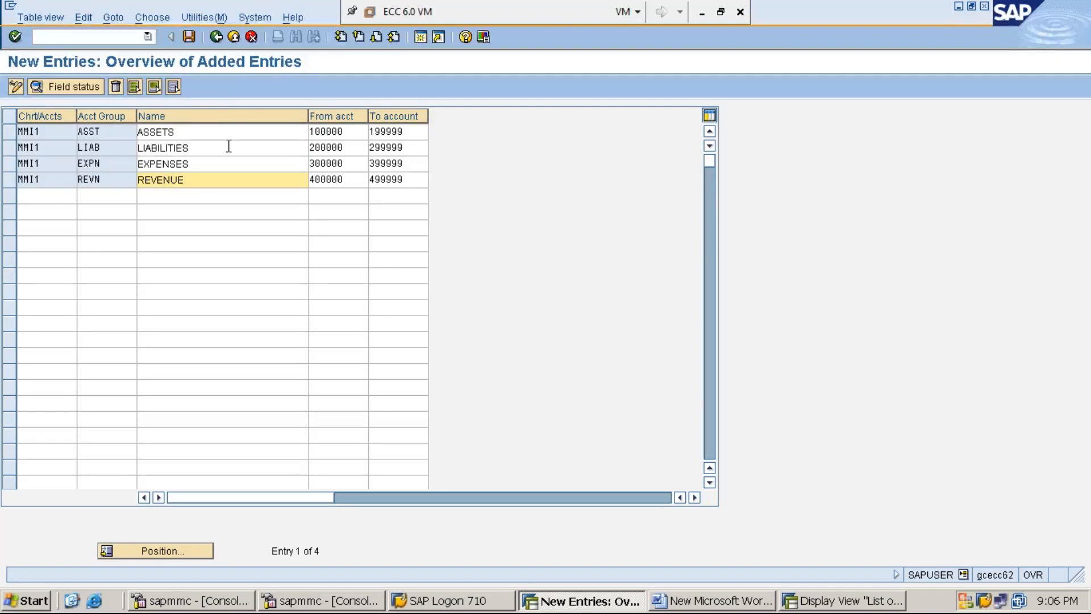
{"action": "left_click", "coordinate": [197, 130]}
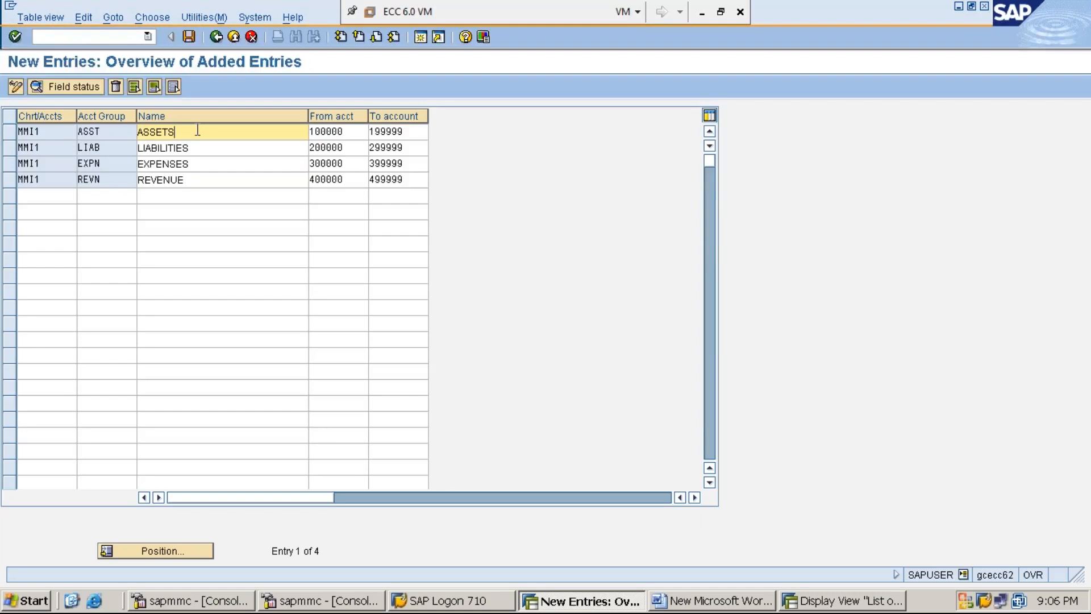
{"action": "left_click", "coordinate": [59, 132]}
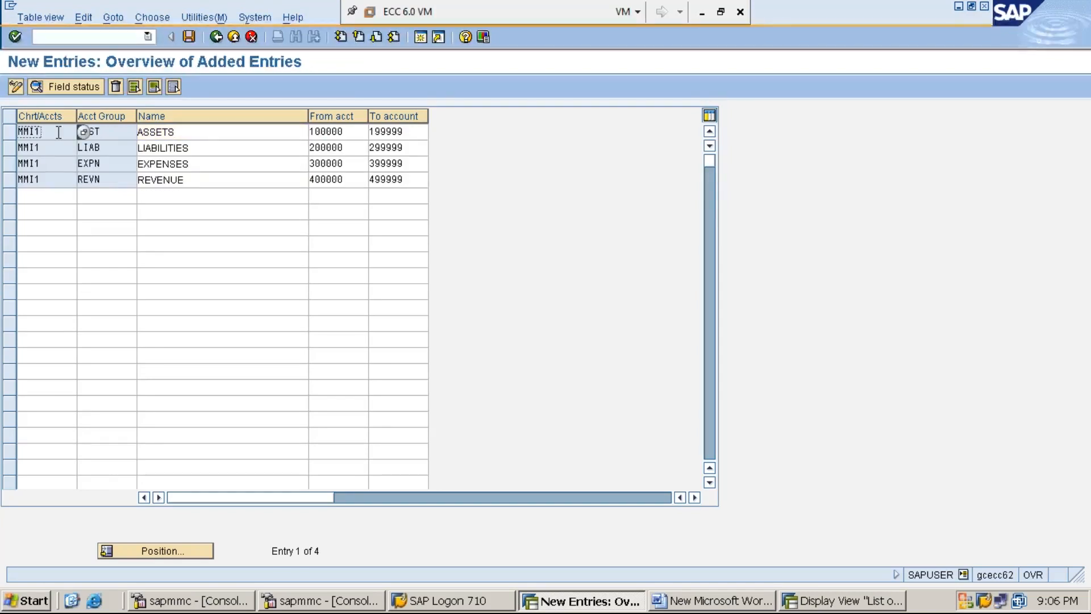
Step: Review the account group entries, examining the ASSETS row's chart, group, name and from/to account range, plus the LIABILITIES name
{"action": "left_click", "coordinate": [194, 132]}
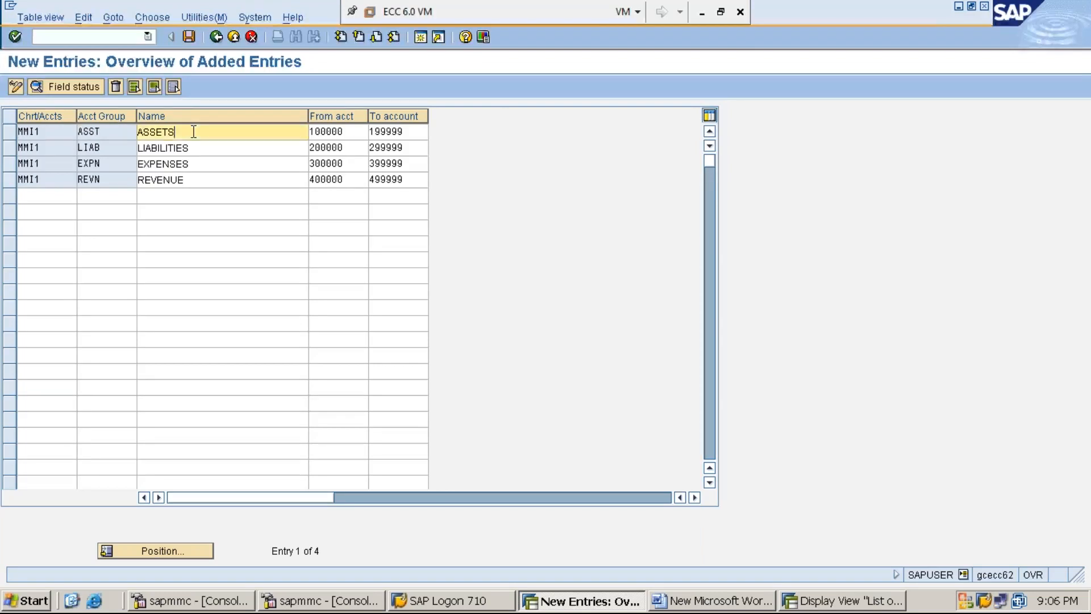
{"action": "left_click", "coordinate": [92, 133]}
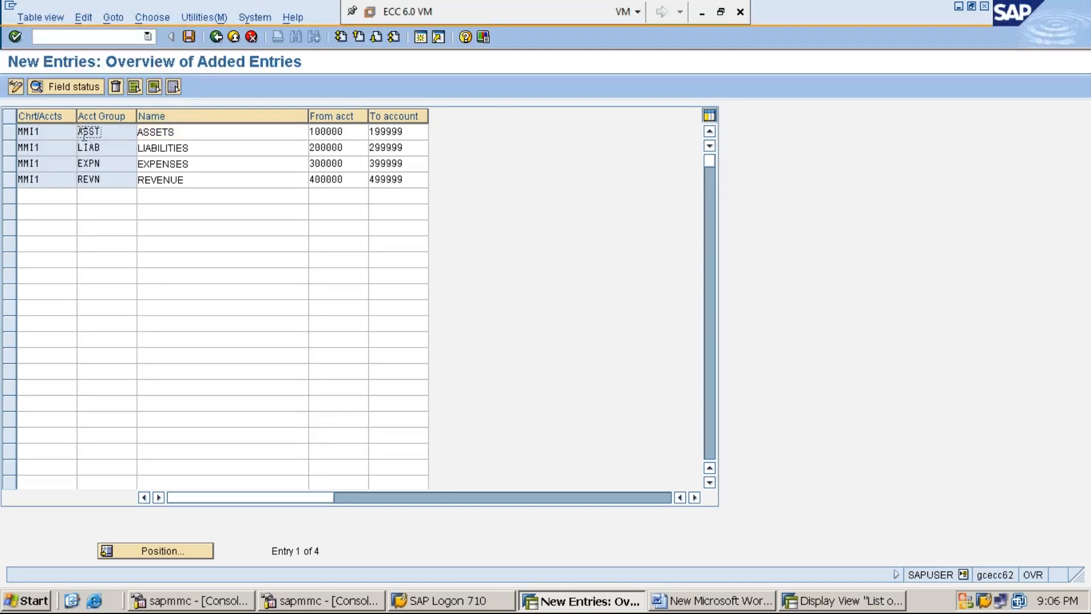
{"action": "left_click", "coordinate": [50, 132]}
{"action": "left_click", "coordinate": [333, 131]}
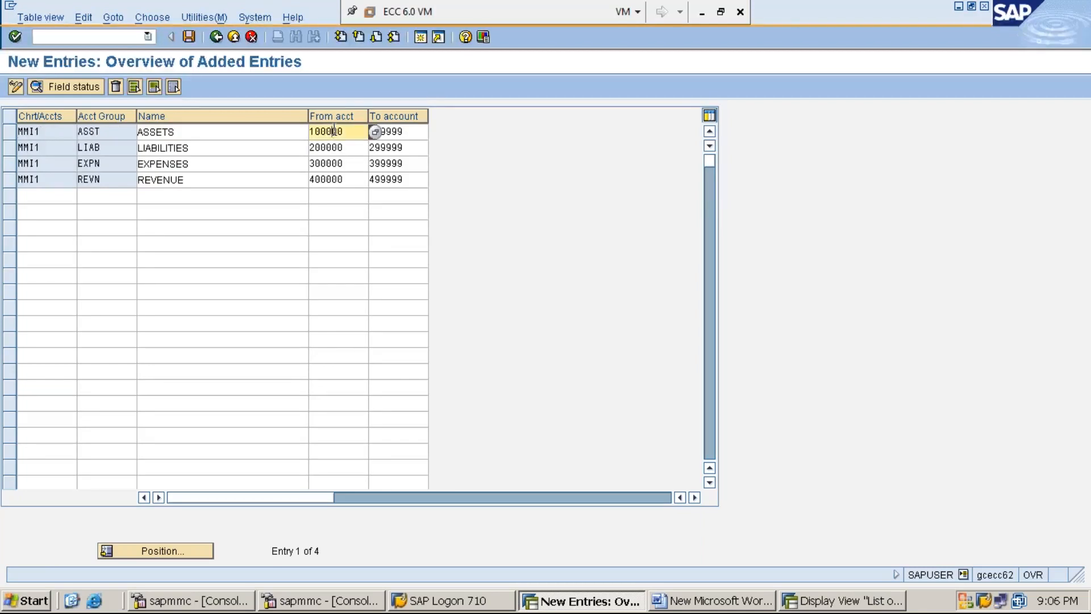
{"action": "left_click", "coordinate": [411, 130]}
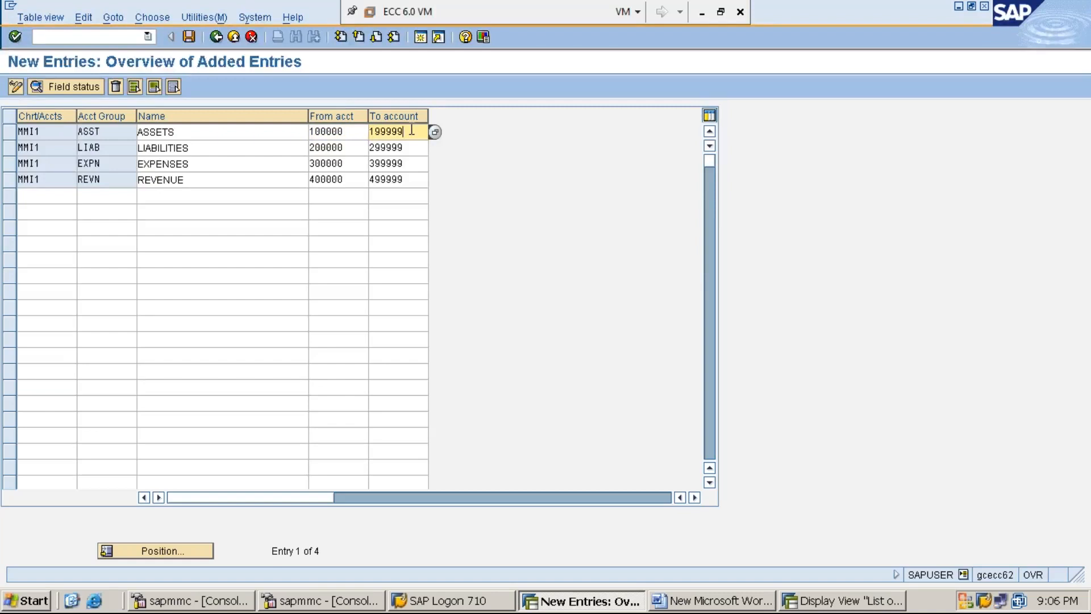
{"action": "left_click", "coordinate": [349, 132]}
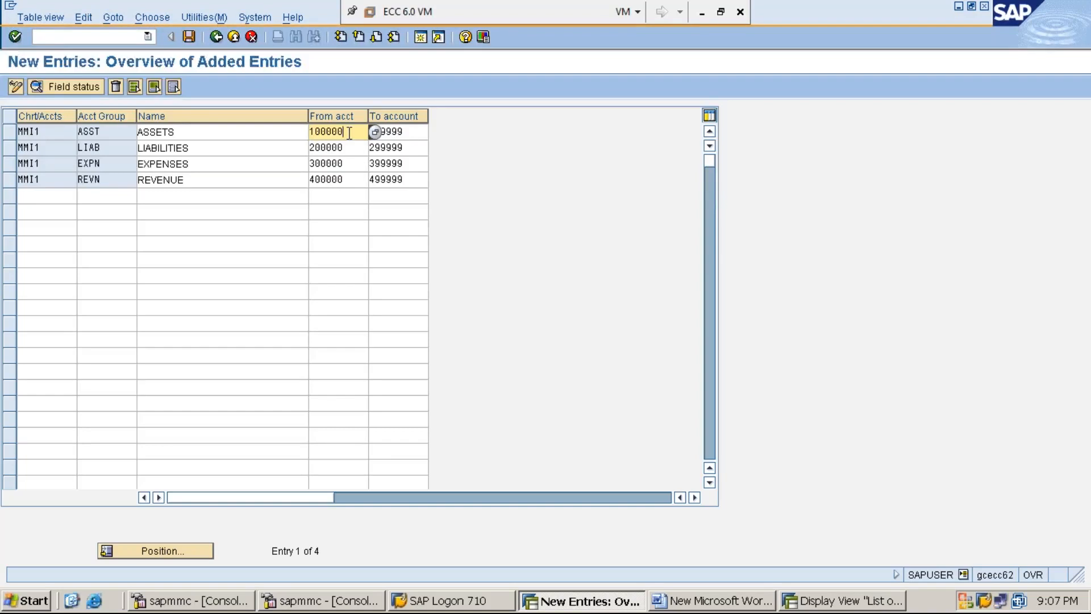
{"action": "left_click", "coordinate": [420, 131]}
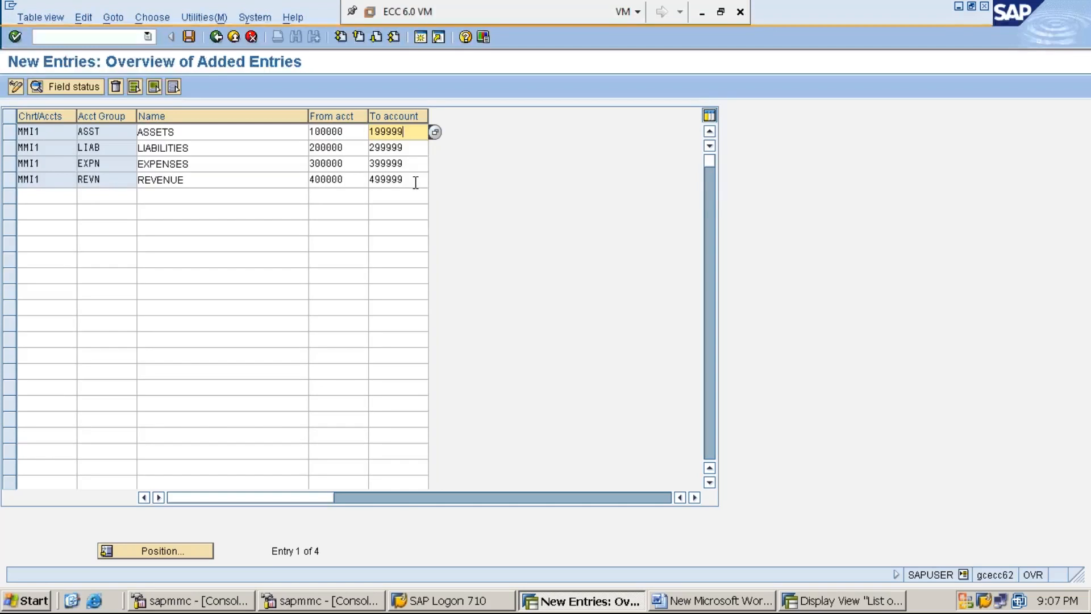
{"action": "left_click", "coordinate": [349, 132]}
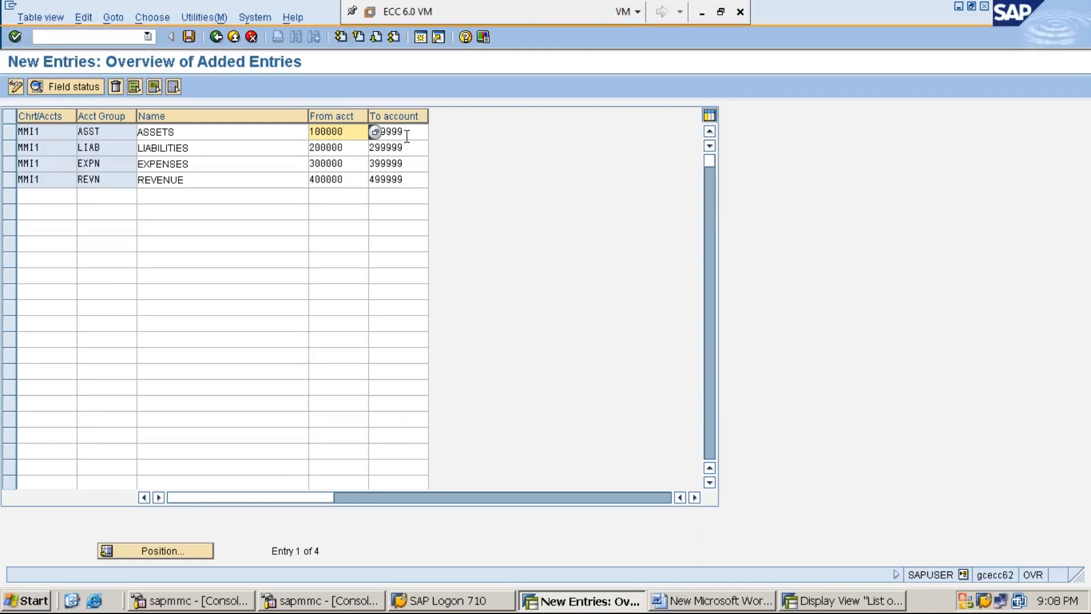
{"action": "left_click", "coordinate": [212, 150]}
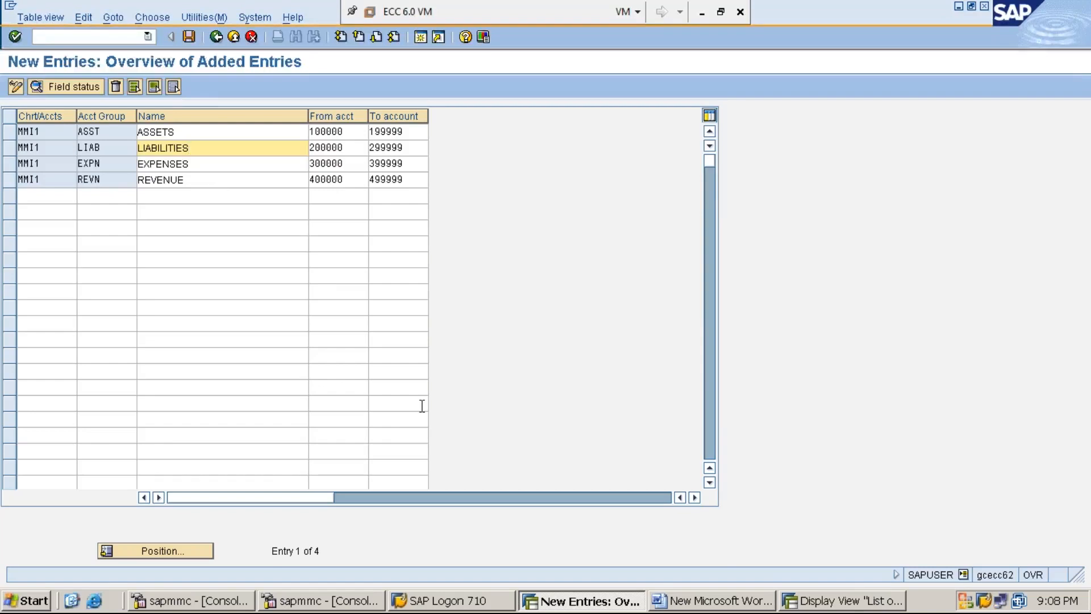
Step: Check the G/L account number length in the details of chart of accounts MMI1, and return to the account group entries
{"action": "left_click", "coordinate": [839, 604]}
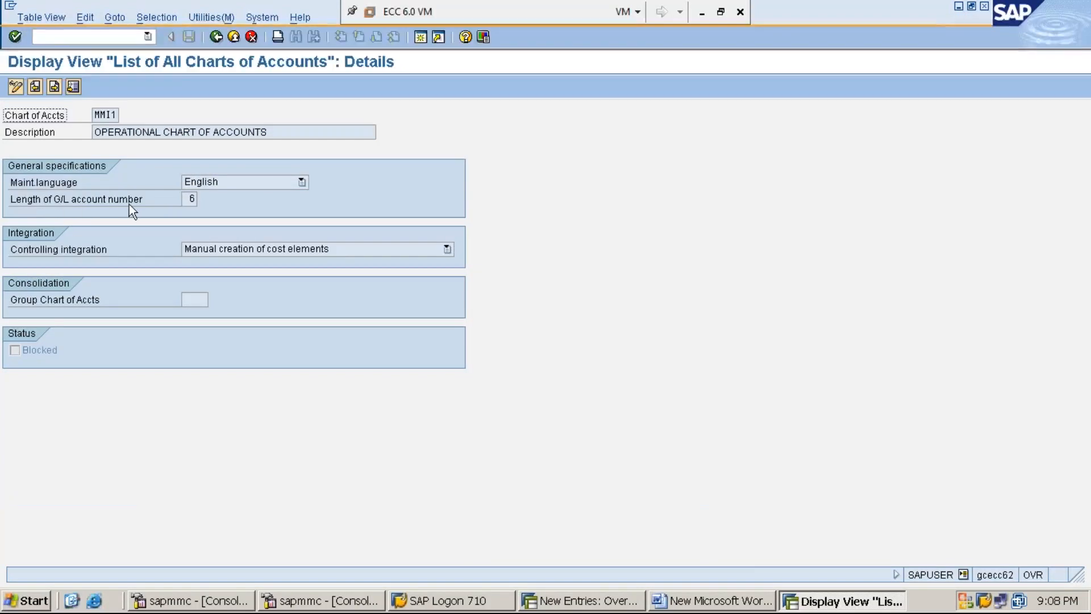
{"action": "left_click", "coordinate": [188, 199]}
{"action": "left_click", "coordinate": [578, 605]}
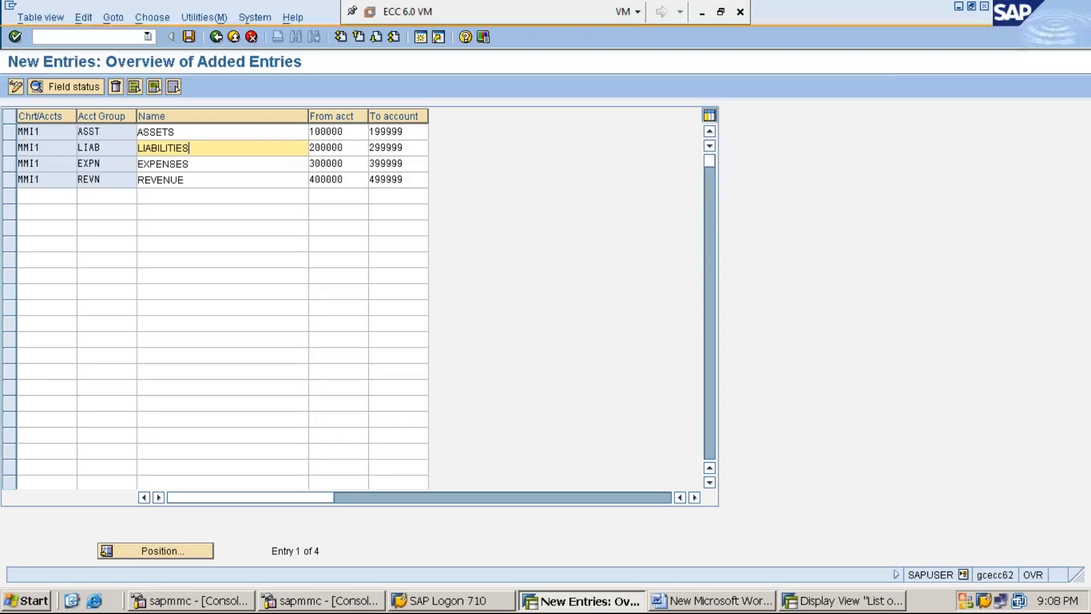
Step: Switch to the Word document and add the line "STEP:4: DEFINE RETAINED EARNINGS UNDER THE ACCOUNT GROUP LIABILITIES – OB53"
{"action": "left_click", "coordinate": [959, 9]}
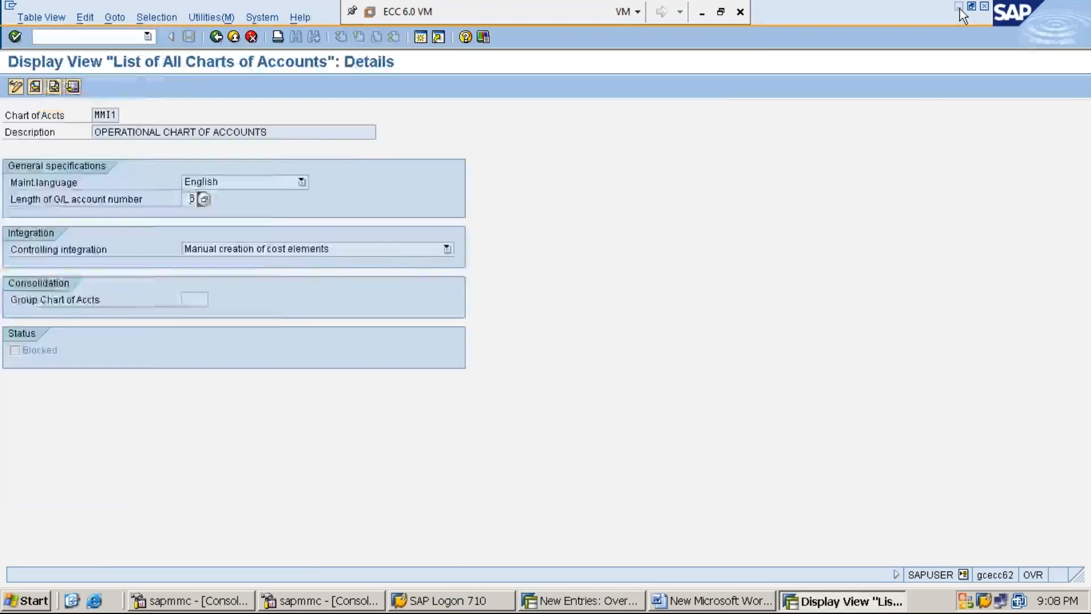
{"action": "left_click", "coordinate": [959, 9]}
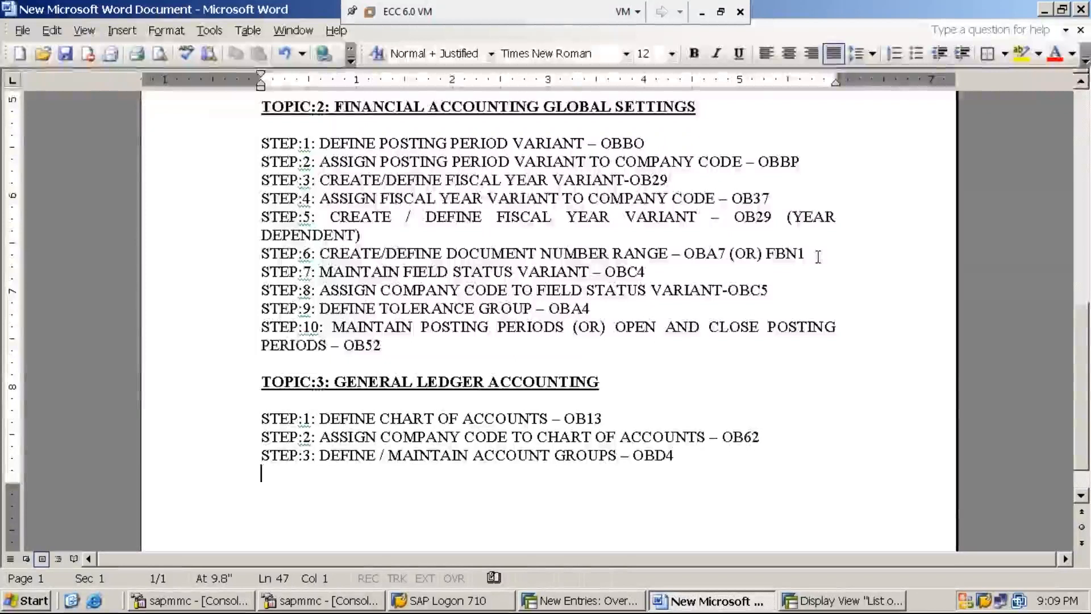
{"action": "type", "text": "STEP"}
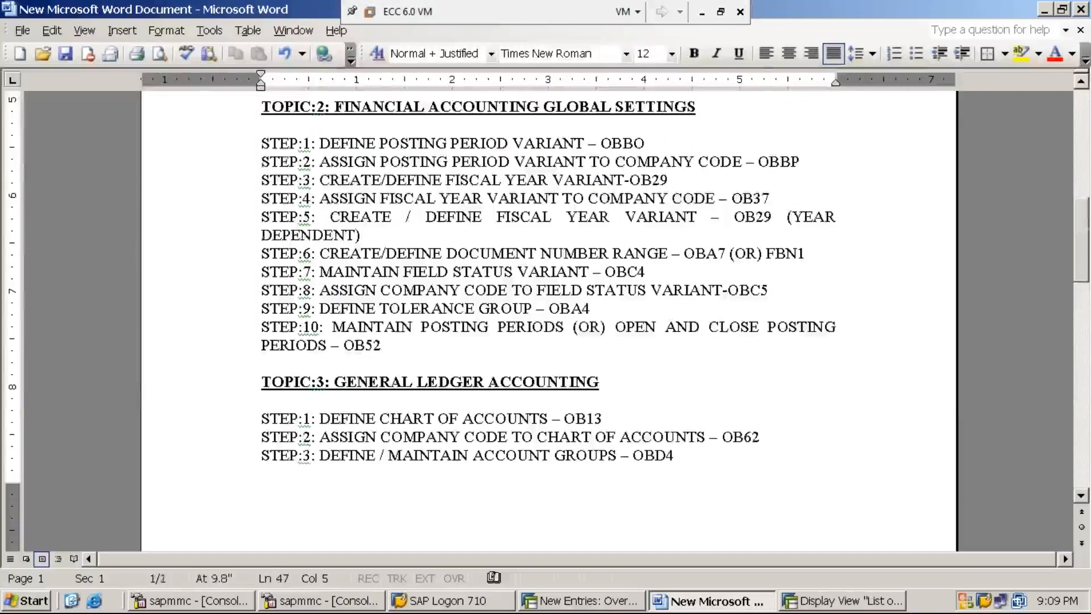
{"action": "type", "text": ":4"}
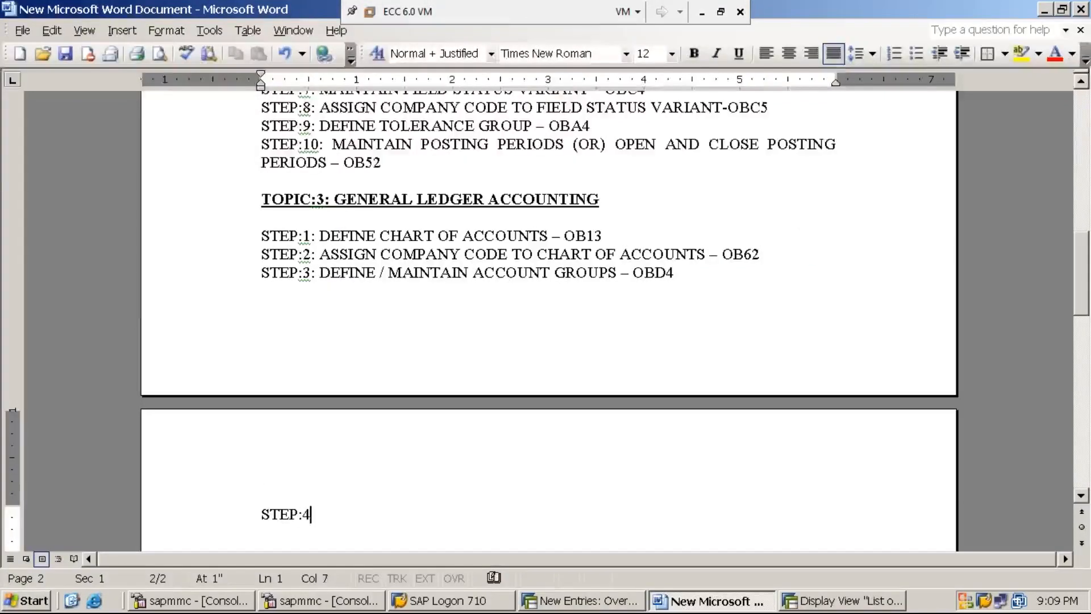
{"action": "type", "text": ": DEFI"}
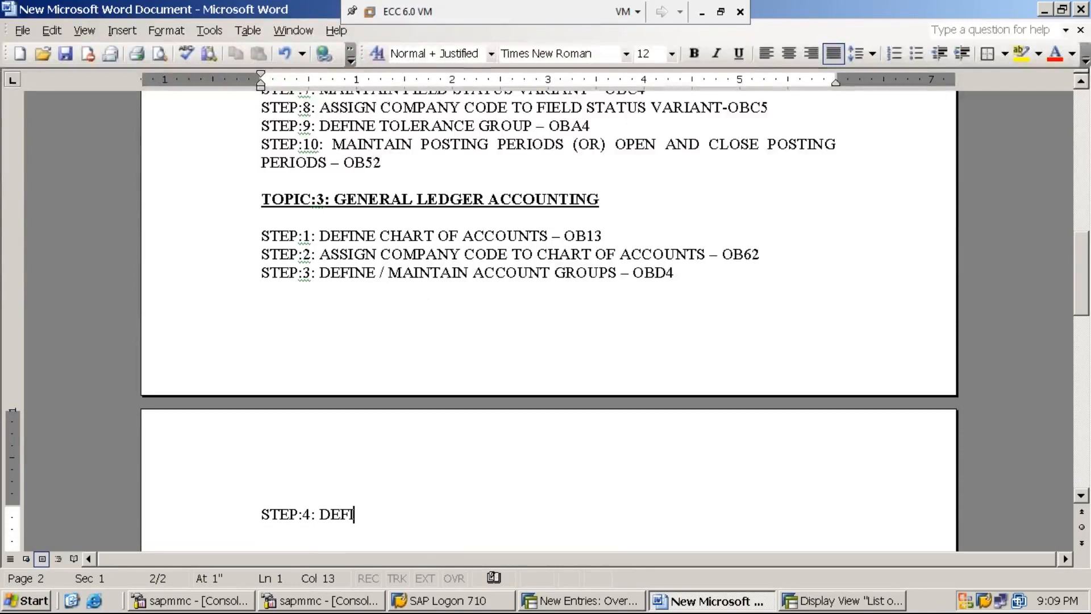
{"action": "type", "text": "NE RETAINED"}
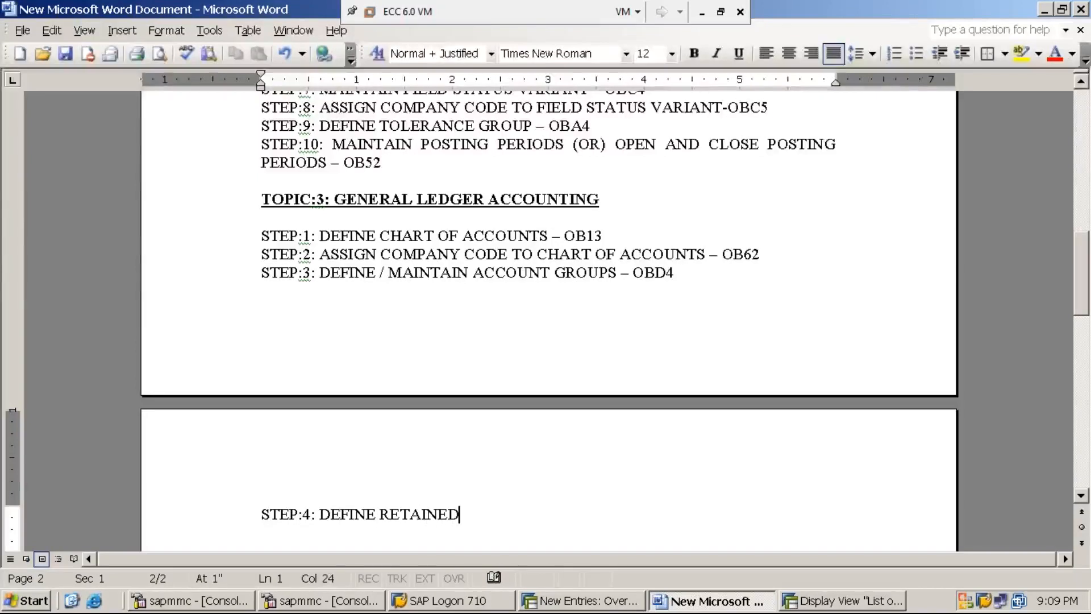
{"action": "type", "text": " EARNINGS"}
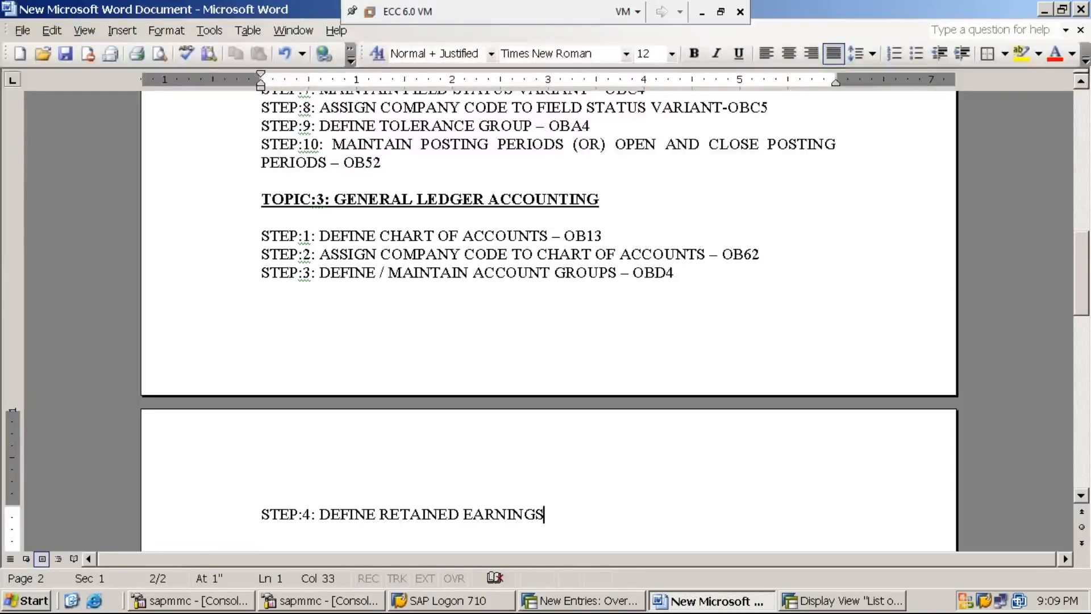
{"action": "type", "text": "DER"}
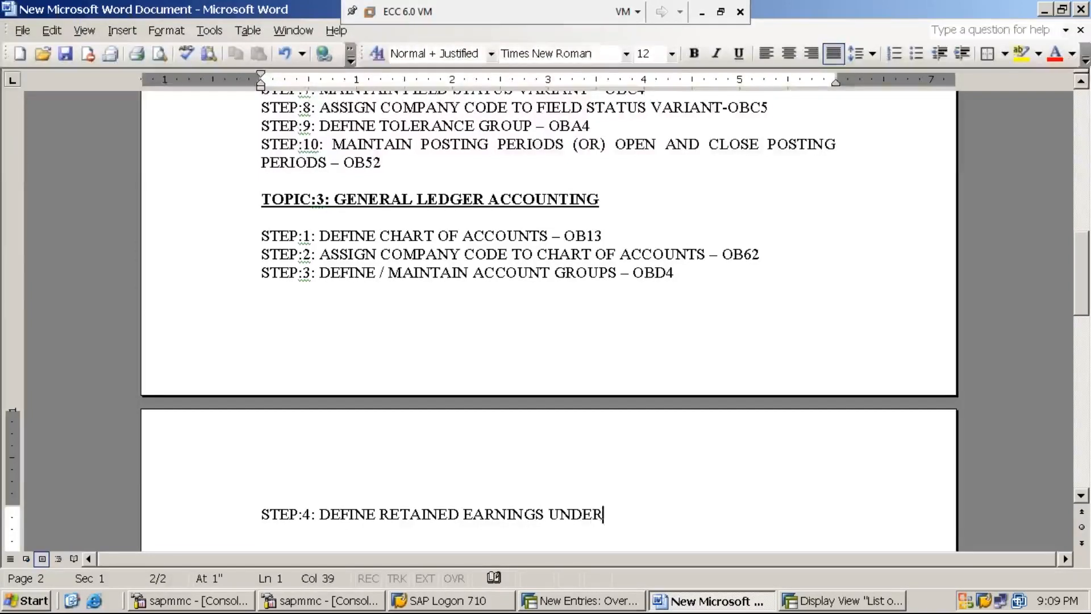
{"action": "type", "text": " THE ACC"}
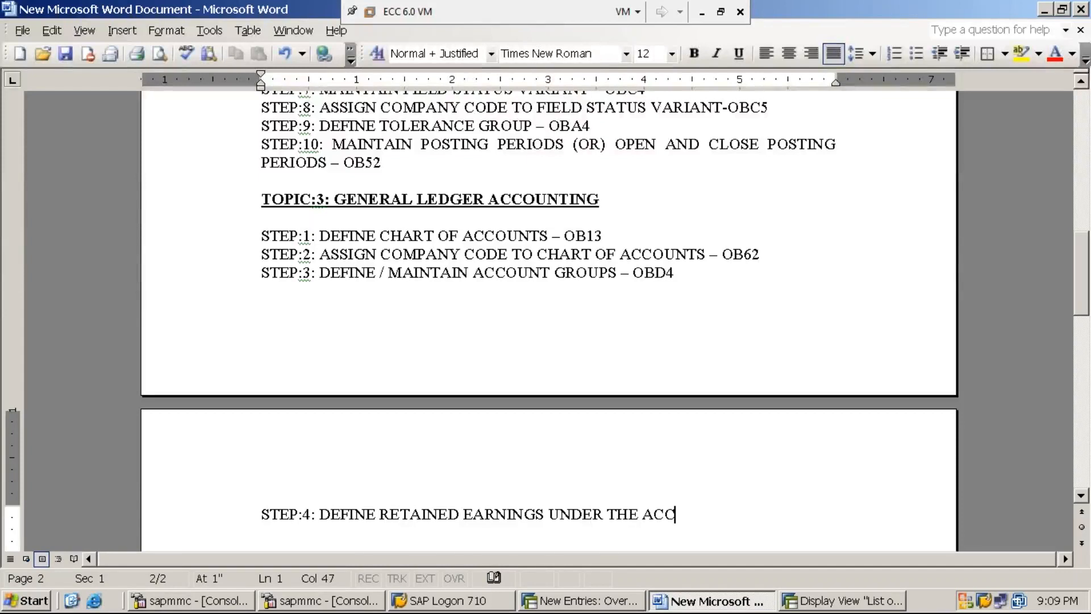
{"action": "type", "text": "OUNT GR"}
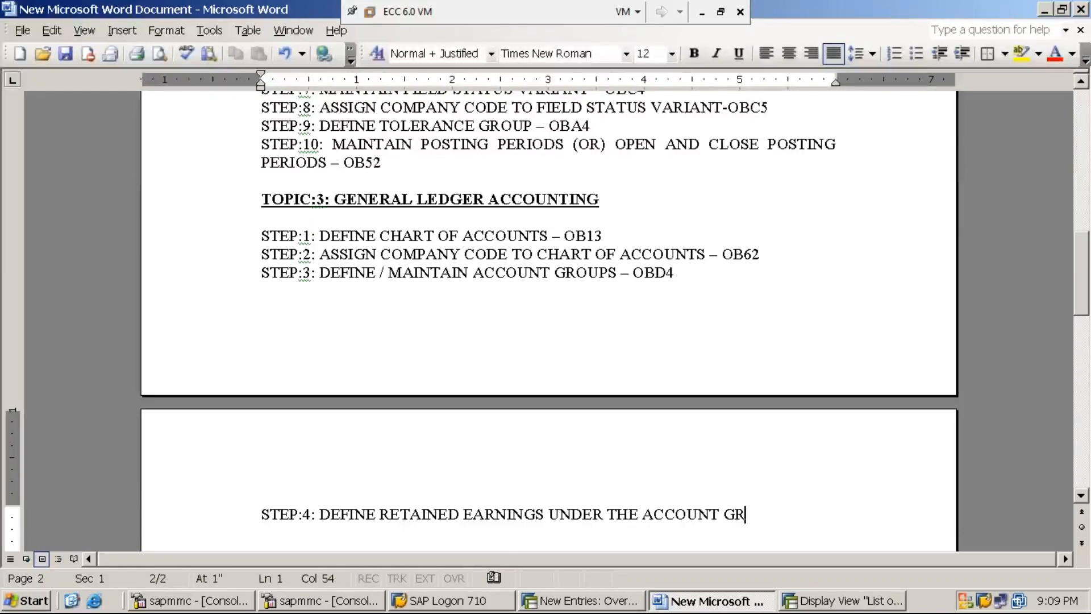
{"action": "type", "text": "OUP LIA"}
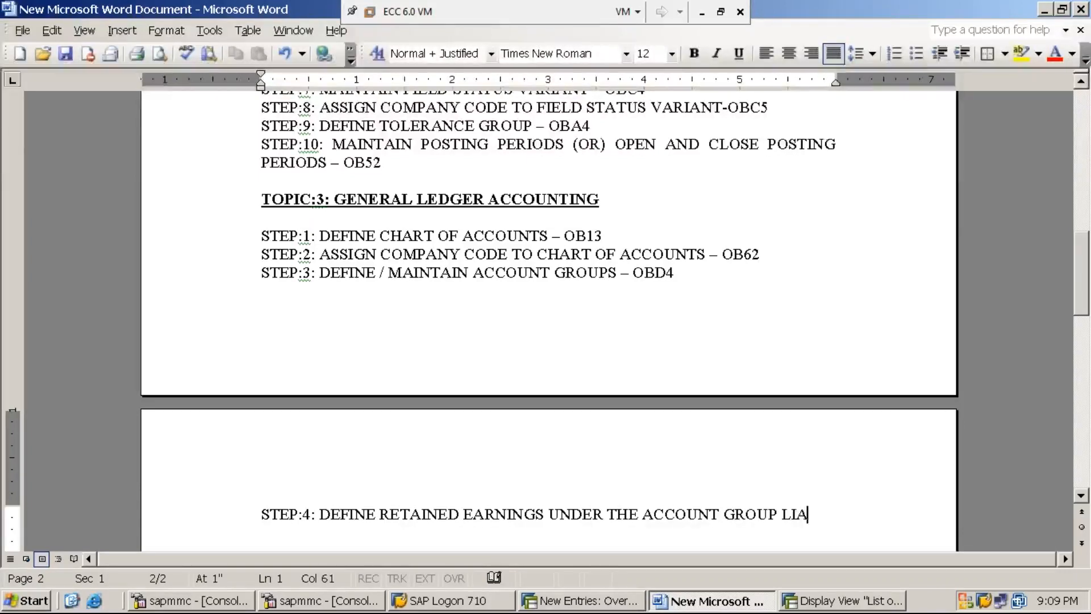
{"action": "type", "text": "BILITIES"}
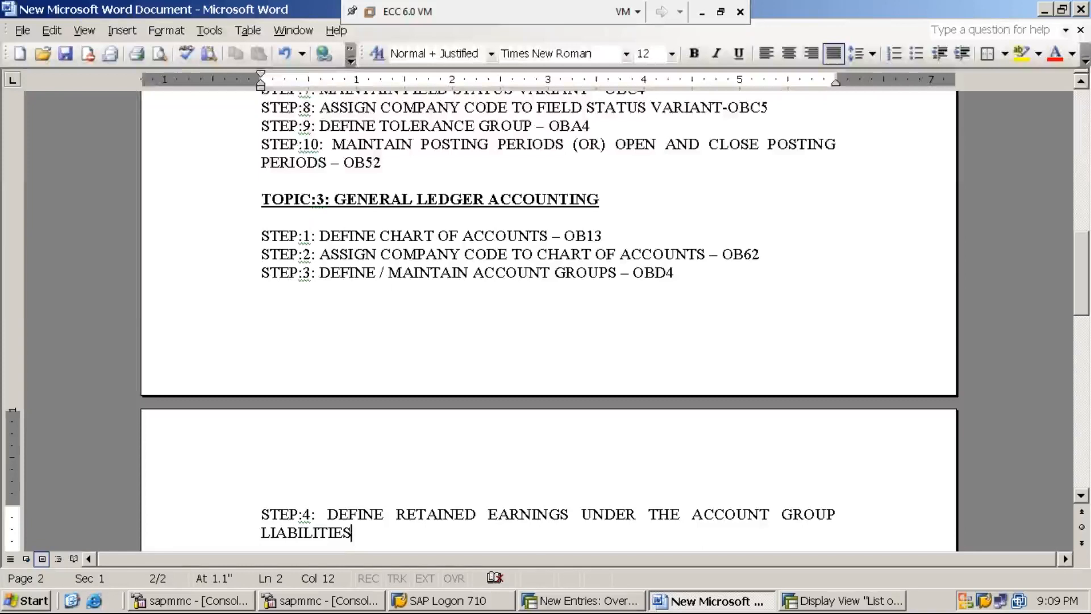
{"action": "type", "text": "- O"}
{"action": "type", "text": "B53"}
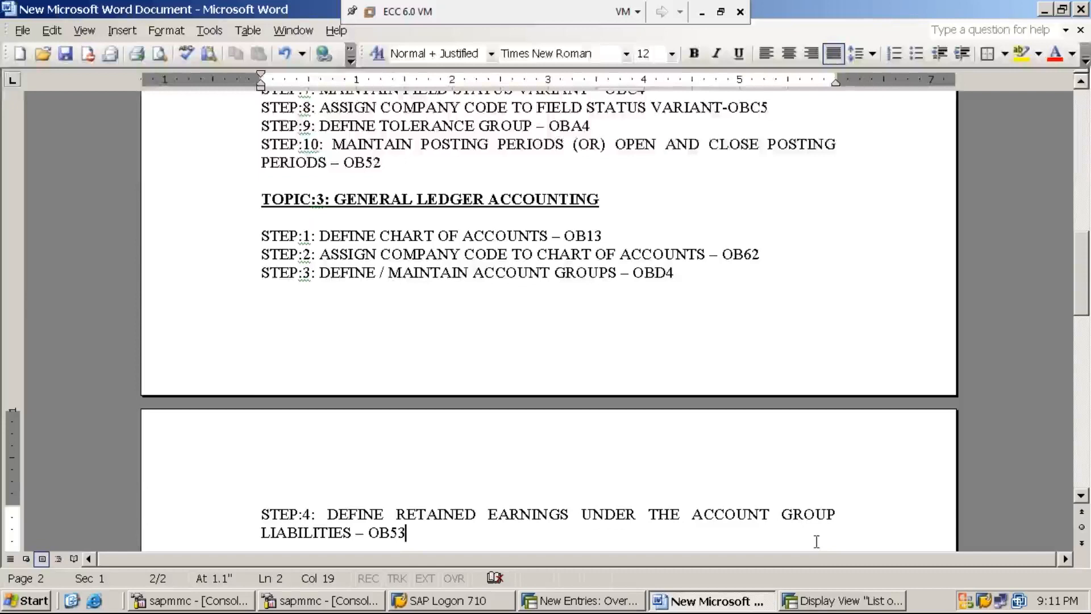
Step: Close the session showing the chart of accounts details and switch the account group entries to display mode
{"action": "left_click", "coordinate": [834, 607]}
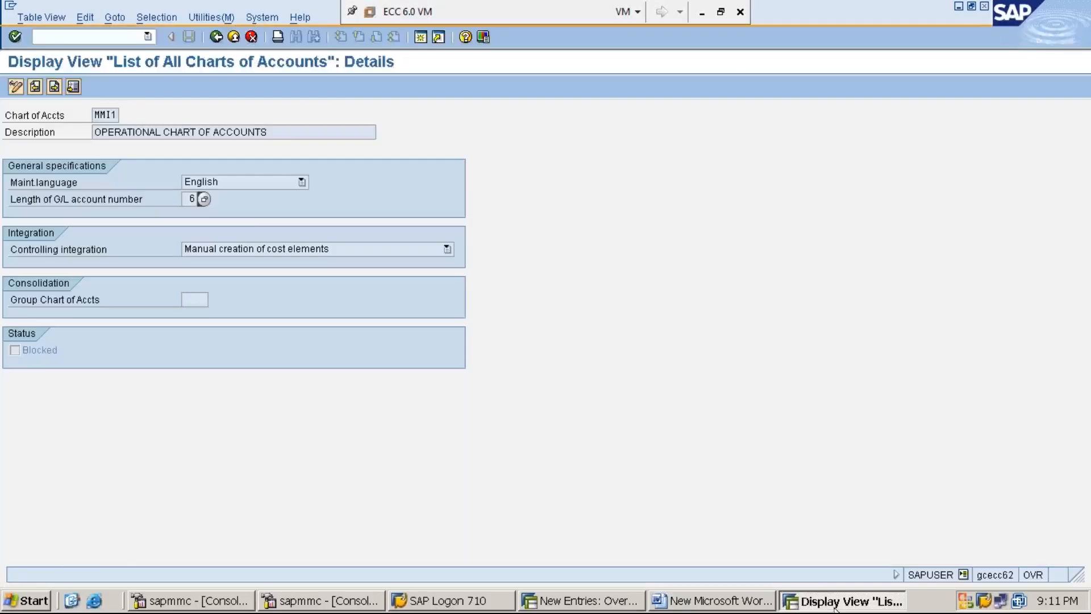
{"action": "left_click", "coordinate": [984, 7]}
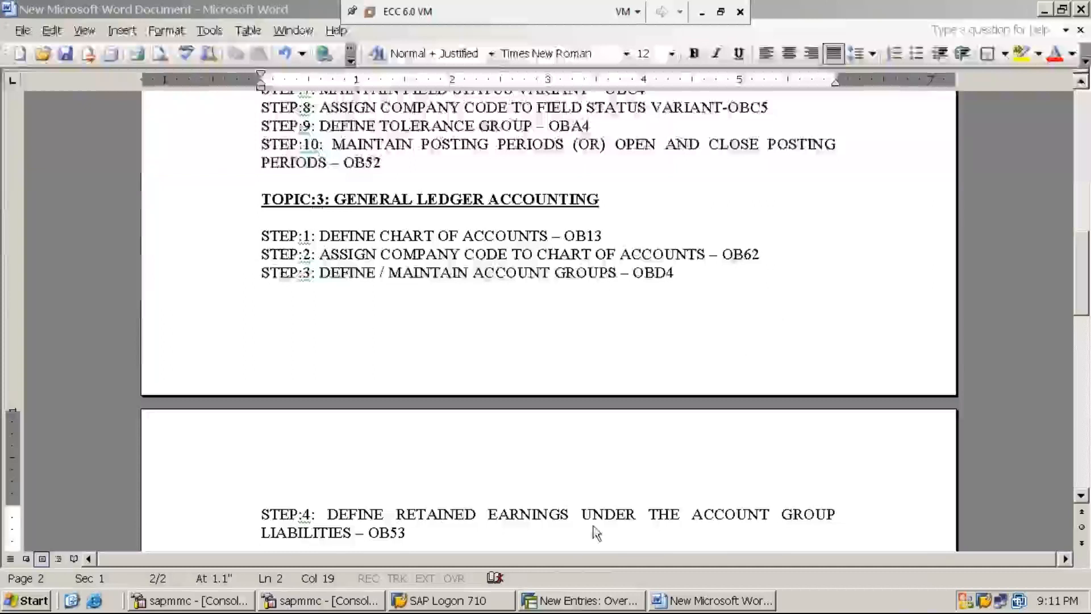
{"action": "left_click", "coordinate": [582, 601]}
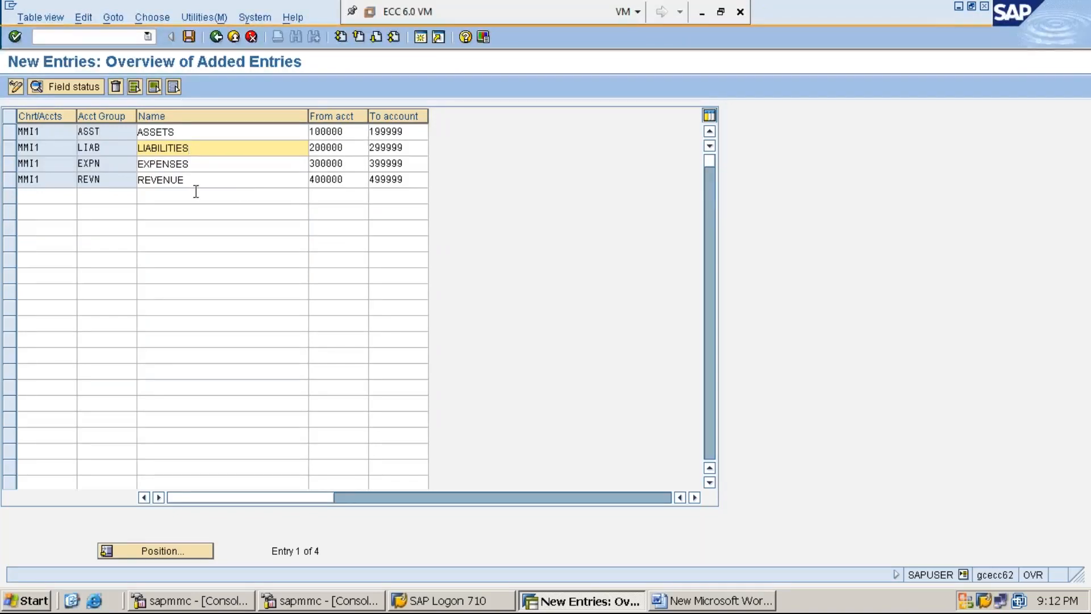
{"action": "key", "text": "Return"}
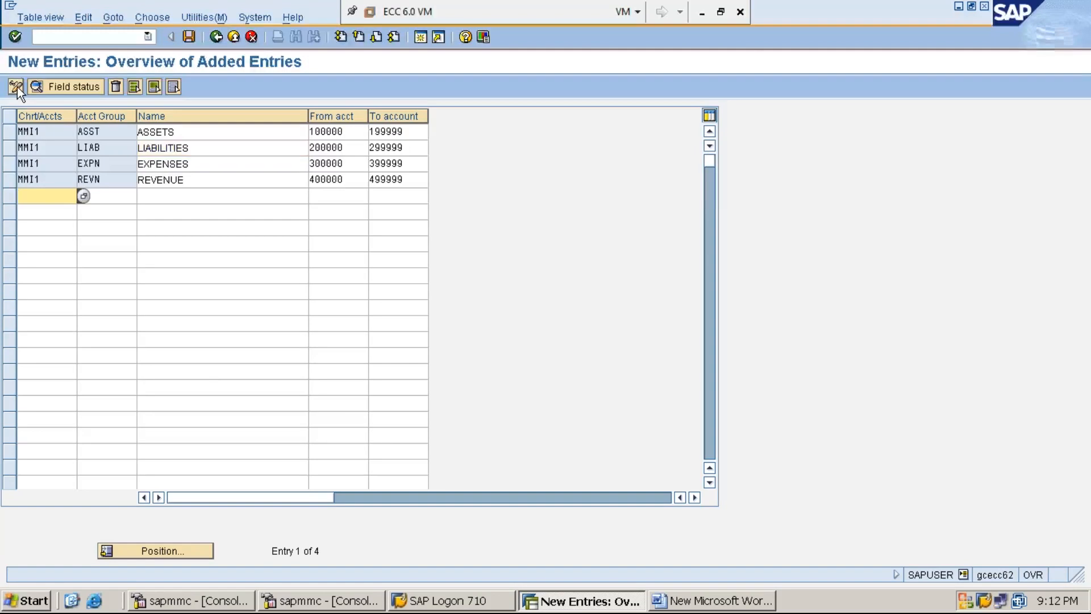
{"action": "left_click", "coordinate": [17, 87]}
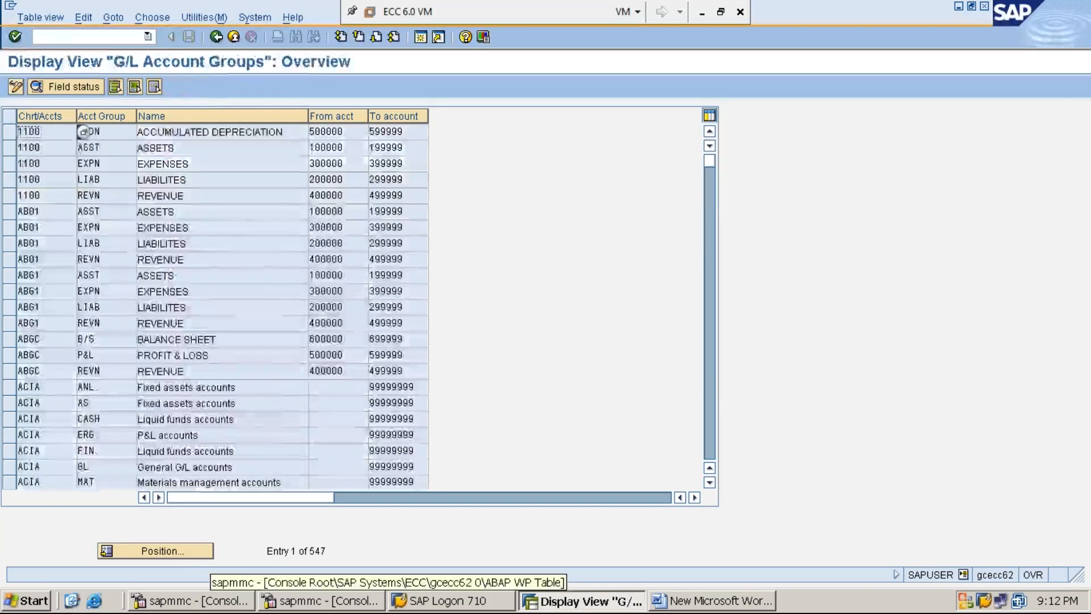
Step: Position the G/L account groups list at chart of accounts MMI1 and select the third row
{"action": "left_click", "coordinate": [189, 554]}
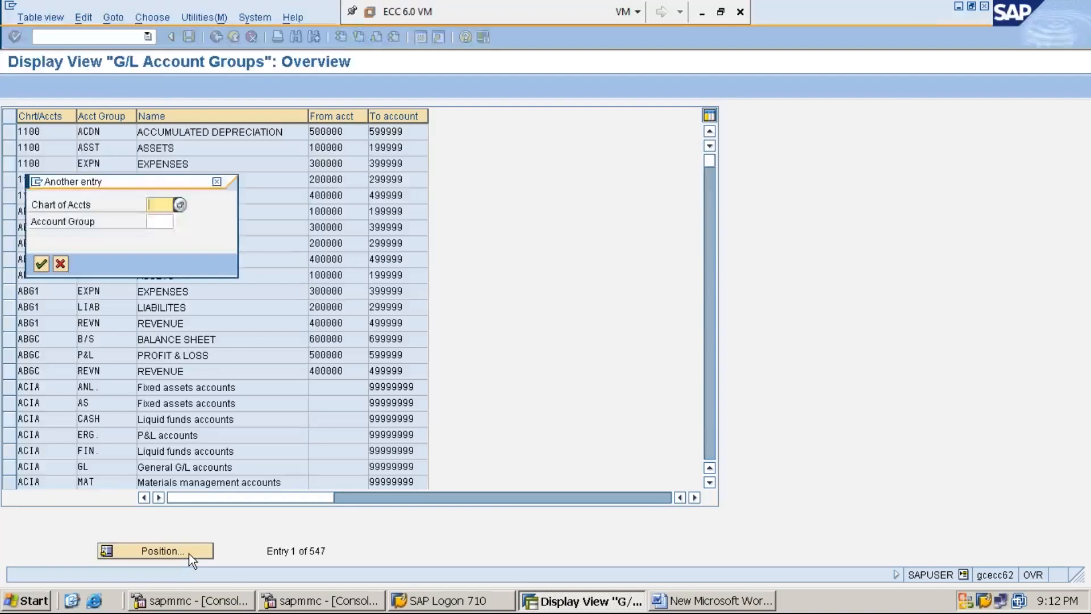
{"action": "type", "text": "MMI1"}
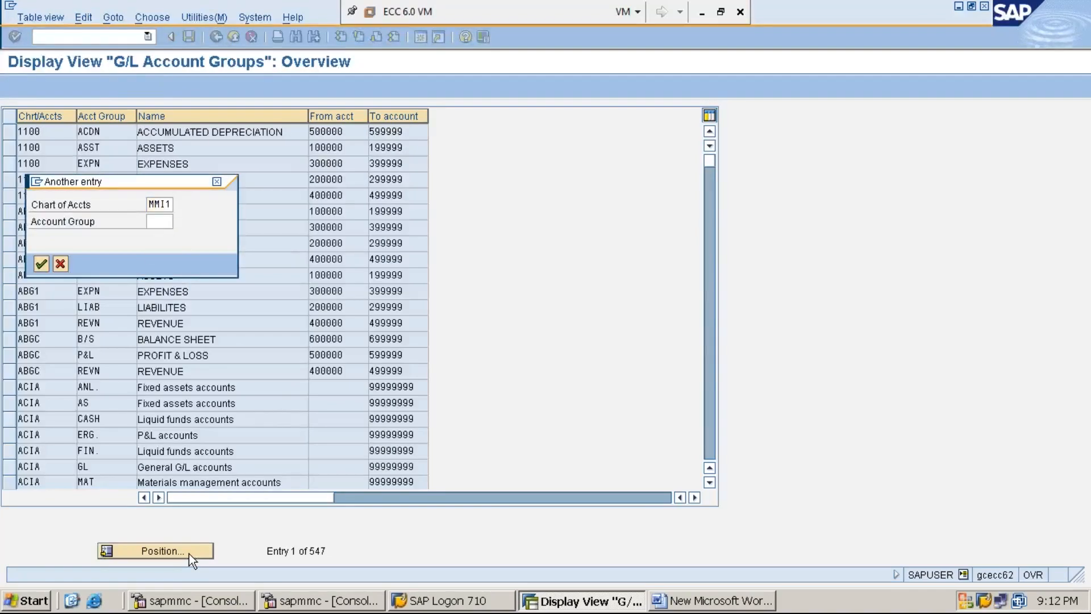
{"action": "key", "text": "Return"}
{"action": "left_click", "coordinate": [10, 164]}
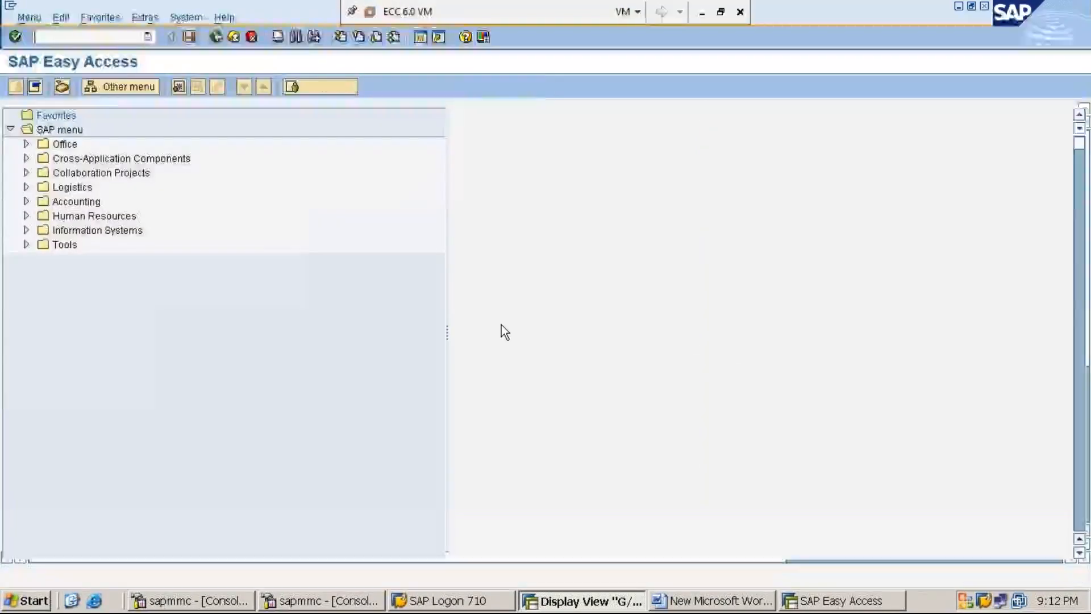
Step: Start the SPRO transaction and open the SAP Reference IMG
{"action": "type", "text": "SPRO"}
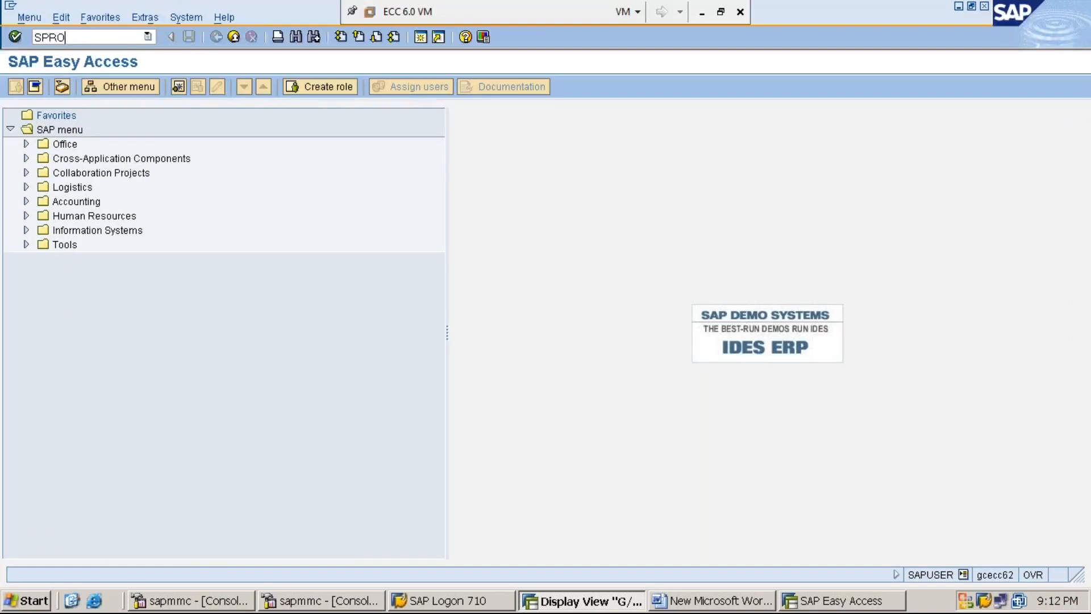
{"action": "key", "text": "Return"}
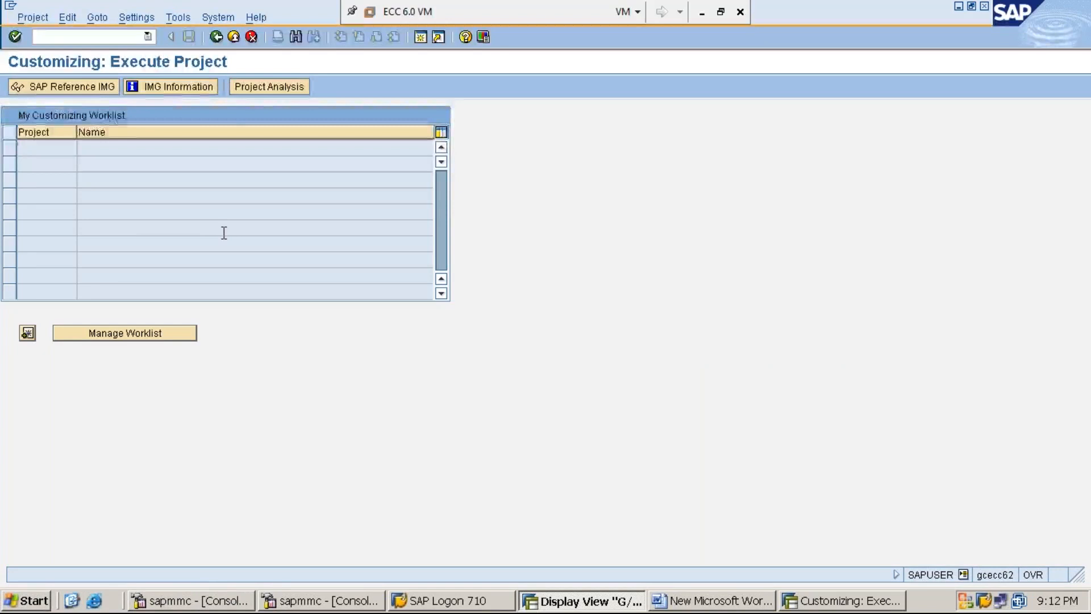
{"action": "left_click", "coordinate": [87, 89]}
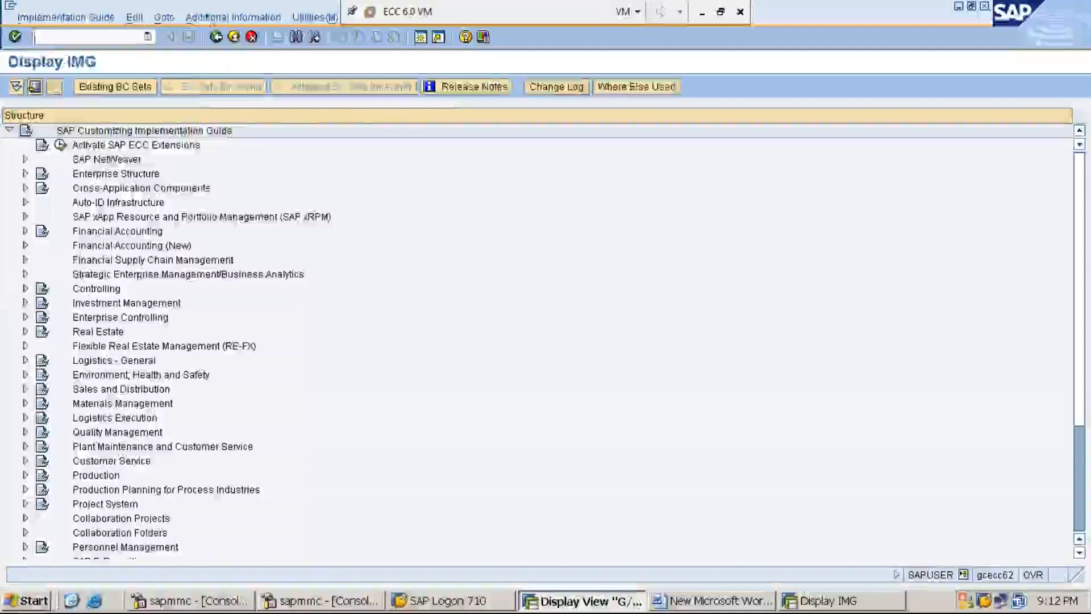
Step: Show the IMG activity keys as additional information in the implementation guide structure
{"action": "left_click", "coordinate": [233, 17]}
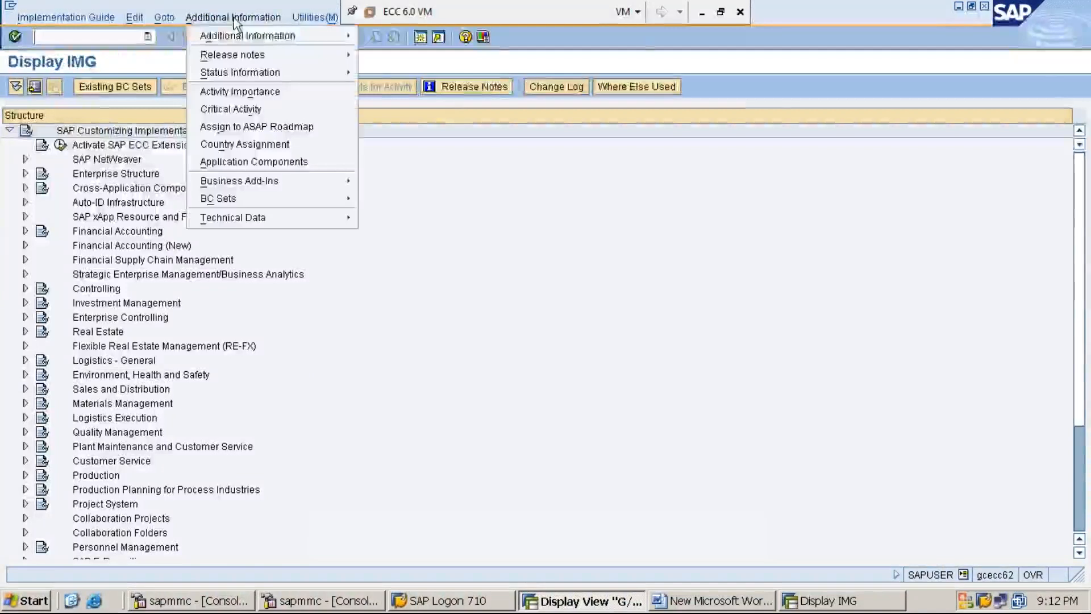
{"action": "key", "text": "Down"}
{"action": "key", "text": "Right"}
{"action": "key", "text": "Down"}
{"action": "key", "text": "Right"}
{"action": "key", "text": "Down"}
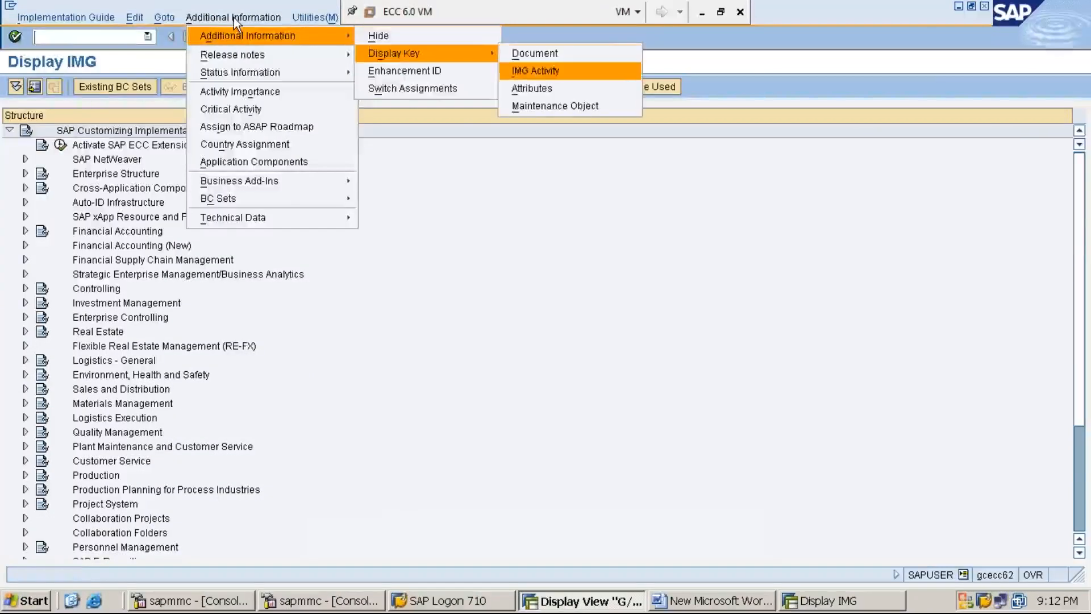
{"action": "key", "text": "Return"}
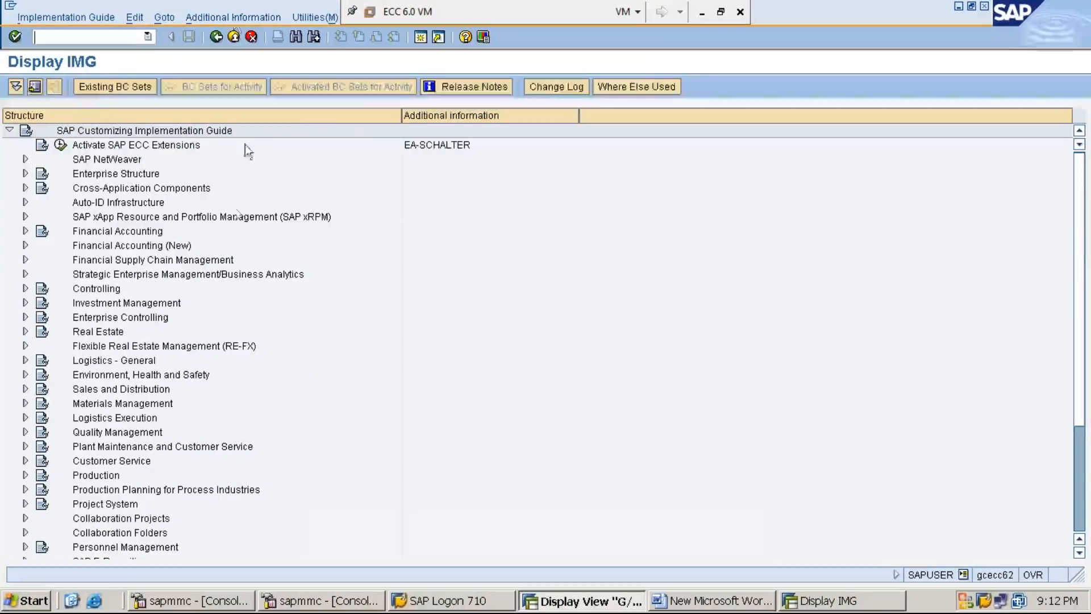
Step: Expand the implementation guide through Financial Accounting, General Ledger Accounting, G/L Accounts and Master Data to the Preparations activities
{"action": "double_click", "coordinate": [136, 234]}
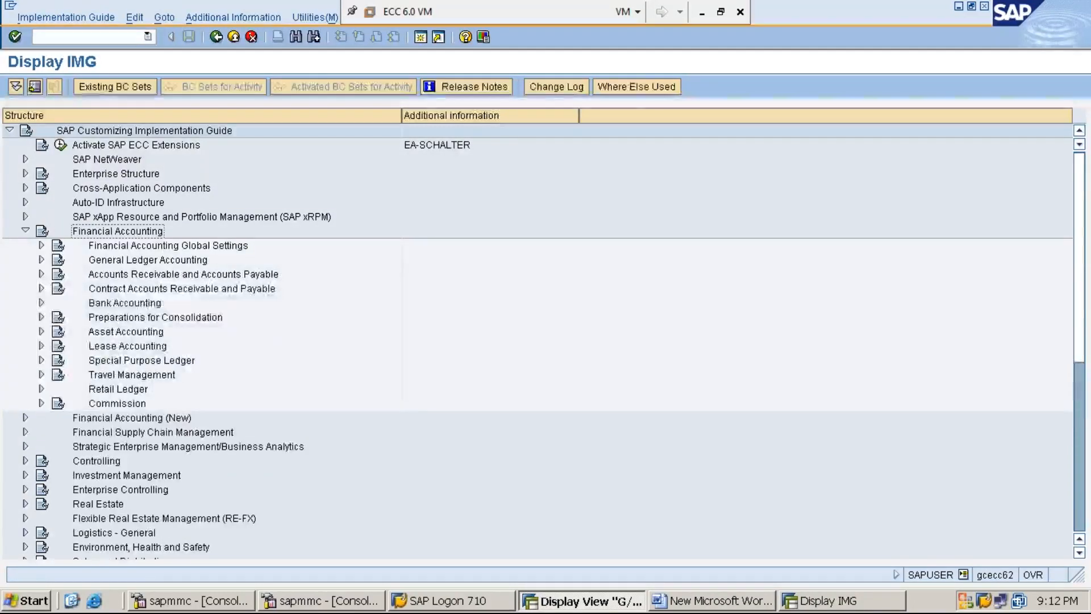
{"action": "key", "text": "Down"}
{"action": "key", "text": "Down"}
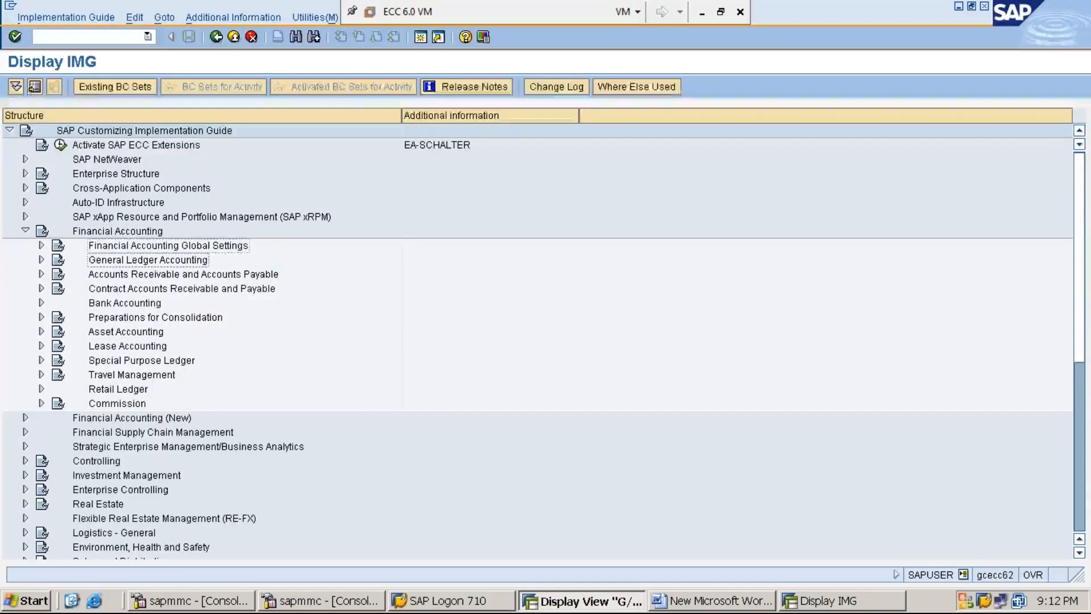
{"action": "key", "text": "Right"}
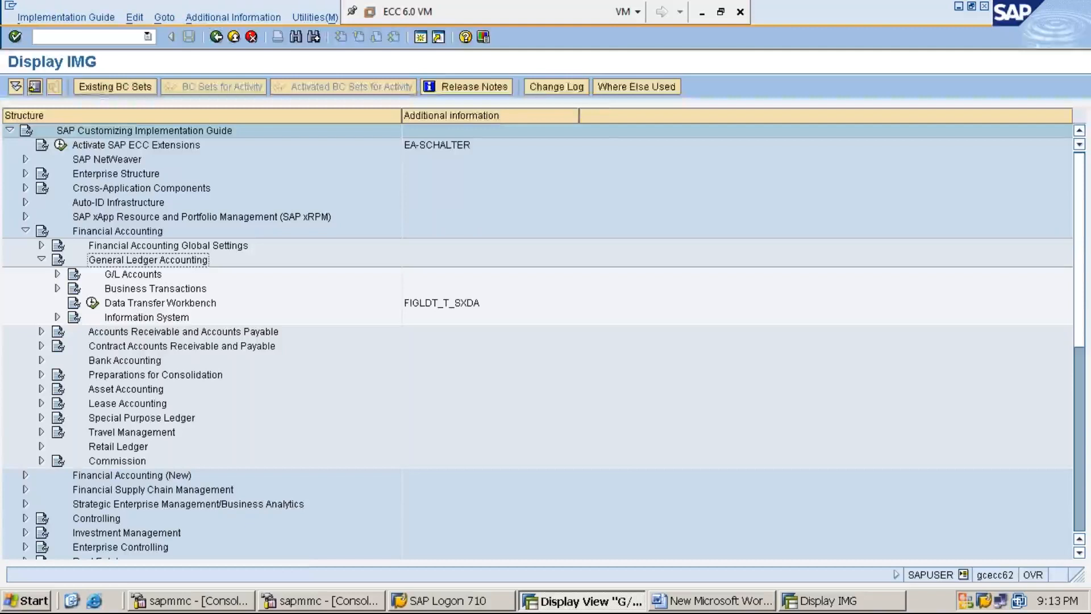
{"action": "left_click", "coordinate": [58, 274]}
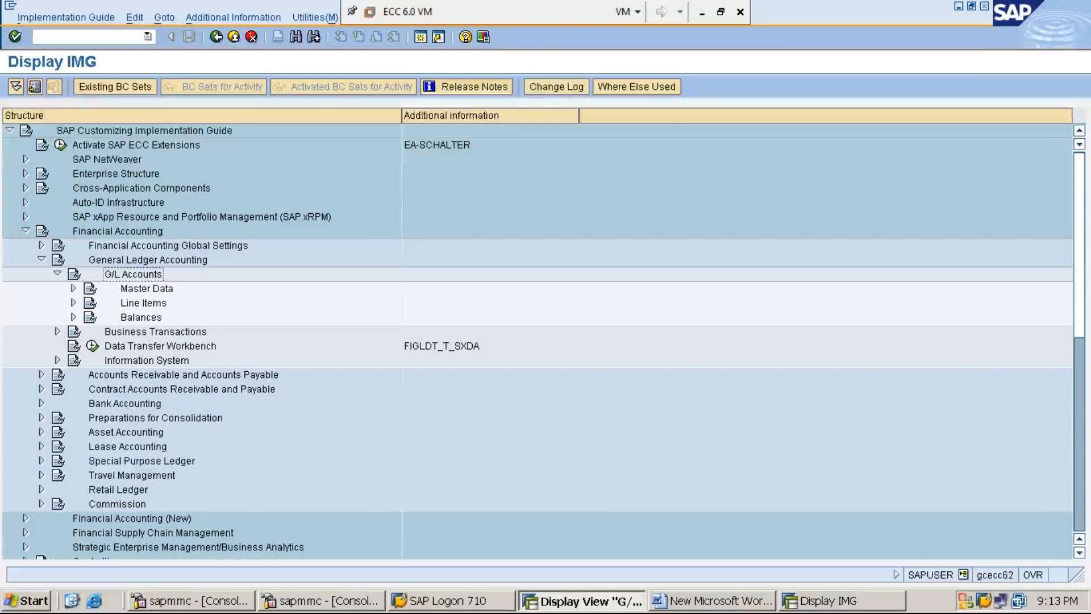
{"action": "left_click", "coordinate": [73, 289]}
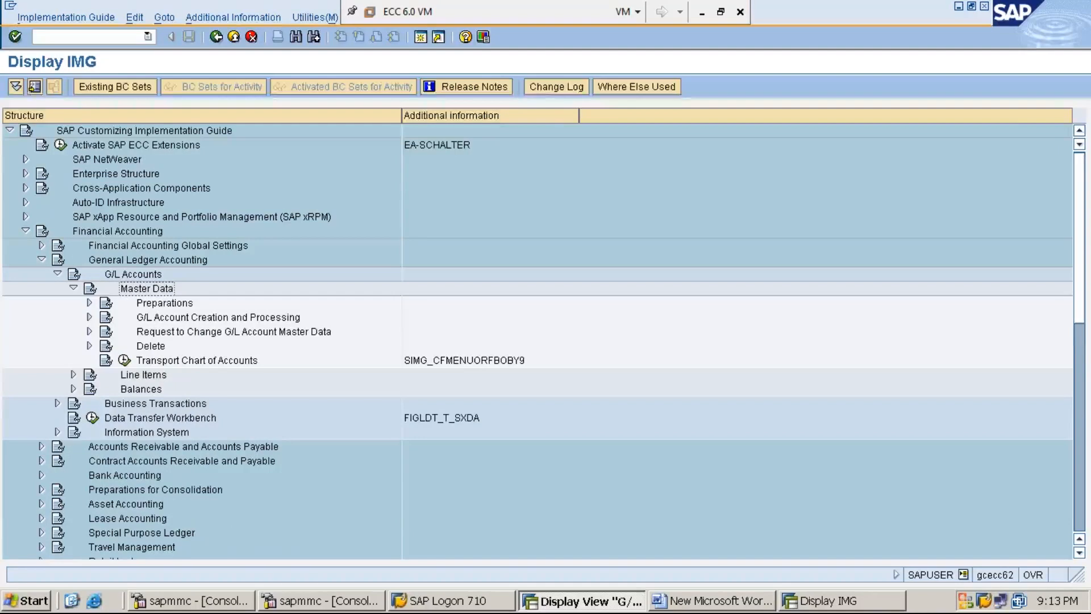
{"action": "left_click", "coordinate": [90, 303]}
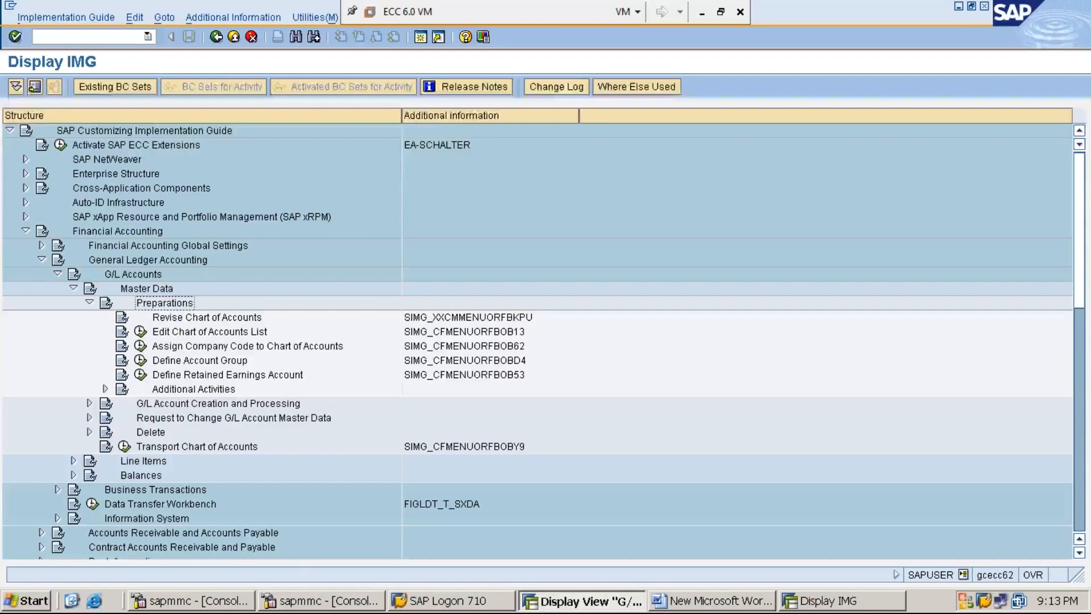
Step: Execute the Define Retained Earnings Account activity for chart of accounts MMI1
{"action": "key", "text": "Down"}
{"action": "key", "text": "Down"}
{"action": "key", "text": "Down"}
{"action": "key", "text": "Down"}
{"action": "key", "text": "Down"}
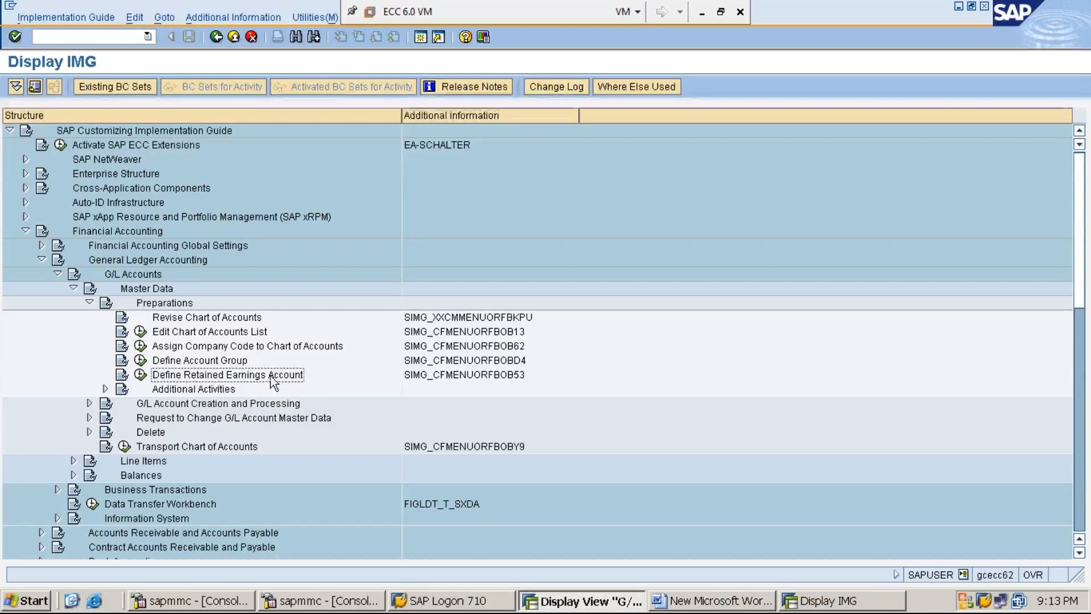
{"action": "left_click", "coordinate": [140, 376]}
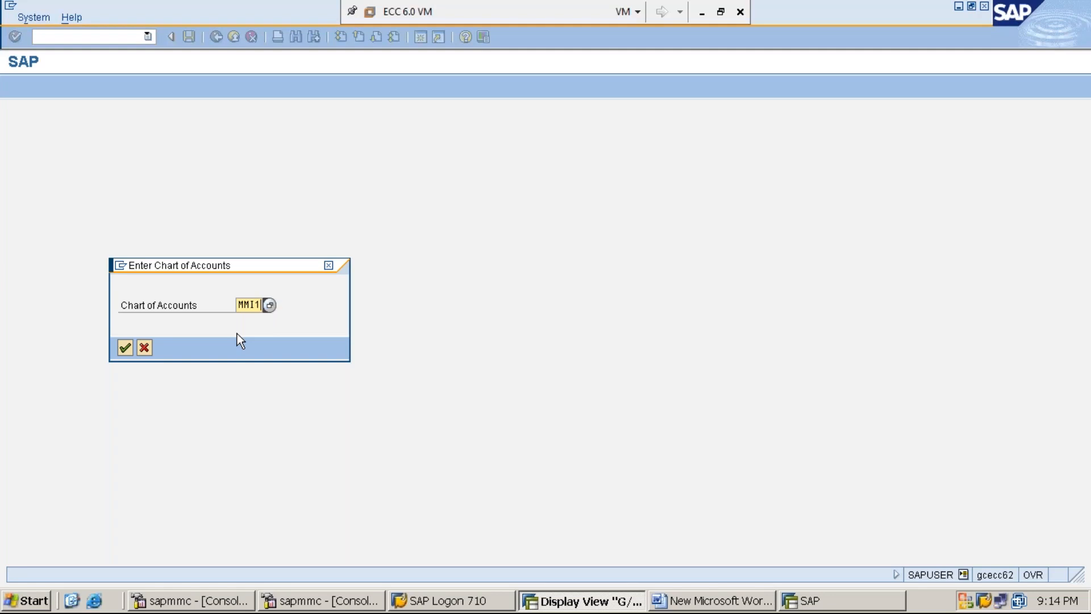
{"action": "key", "text": "Return"}
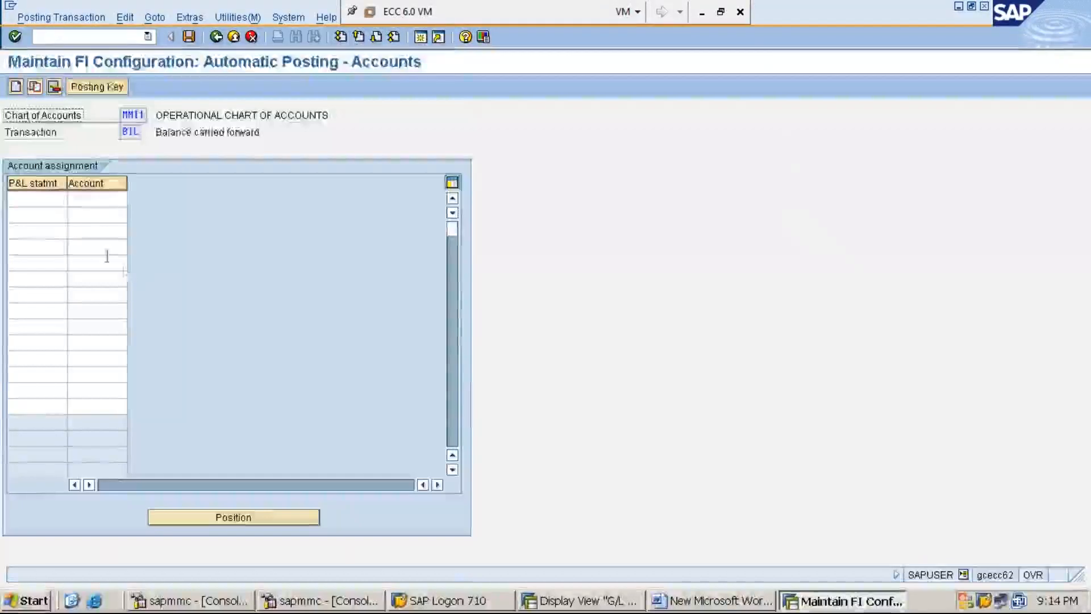
Step: Widen the P&L statement account type column and enter account type X in the first row
{"action": "left_click_drag", "start_coordinate": [66, 183], "coordinate": [102, 183]}
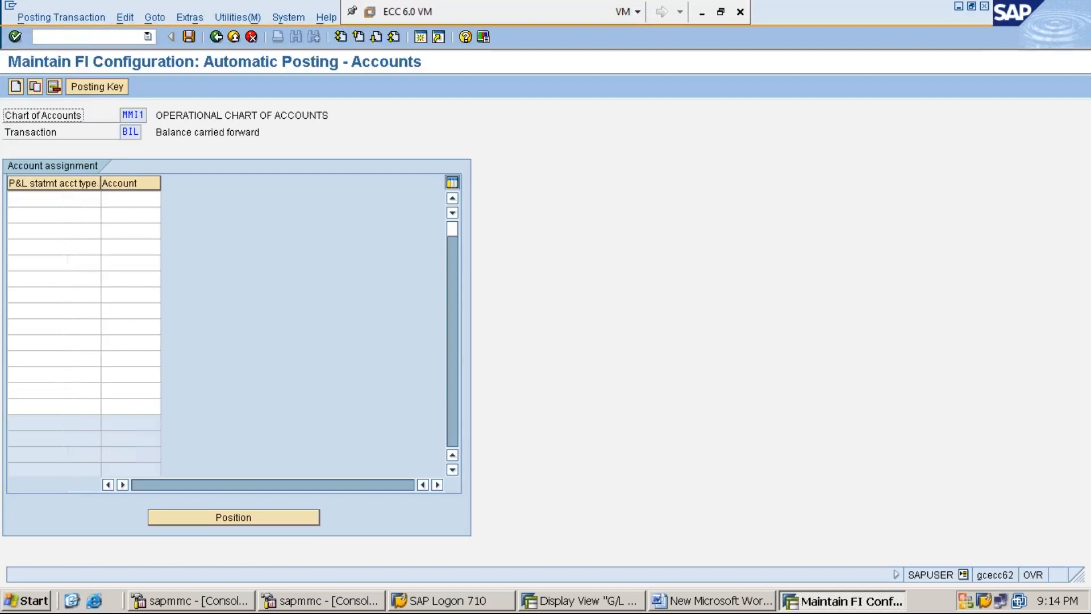
{"action": "left_click", "coordinate": [63, 197]}
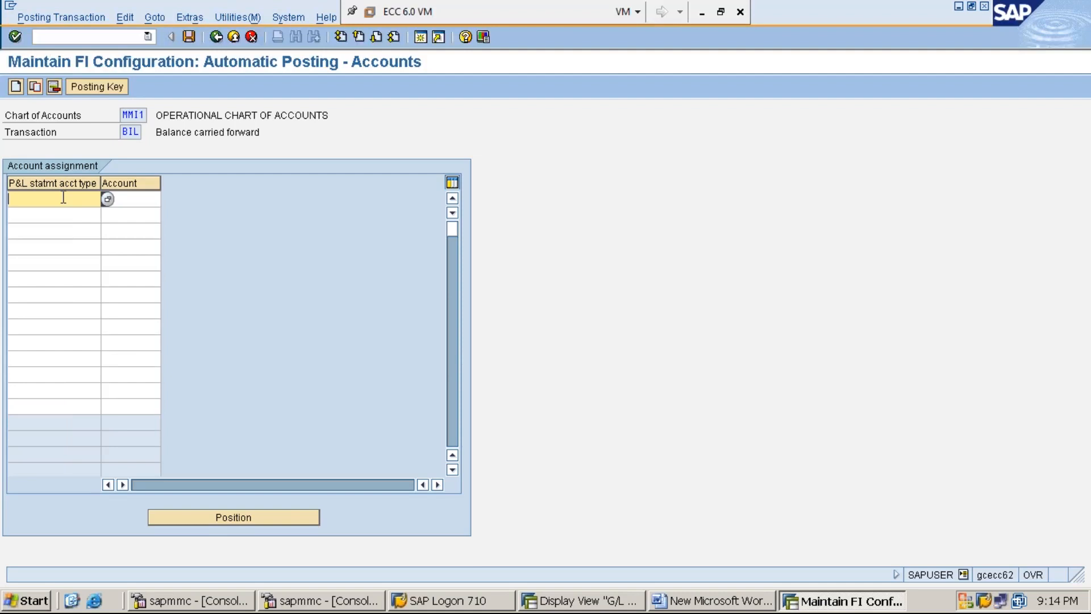
{"action": "type", "text": "X"}
{"action": "key", "text": "Tab"}
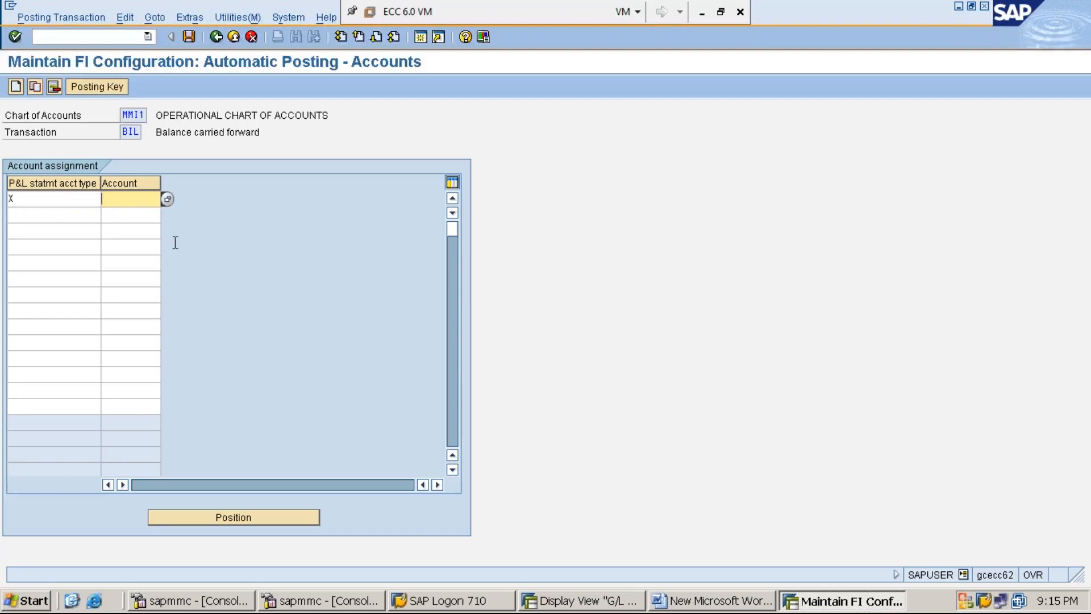
Step: Check the account number range of the MMI1 LIABILITIES group in the G/L account groups session, and return to the automatic posting accounts
{"action": "left_click", "coordinate": [704, 606]}
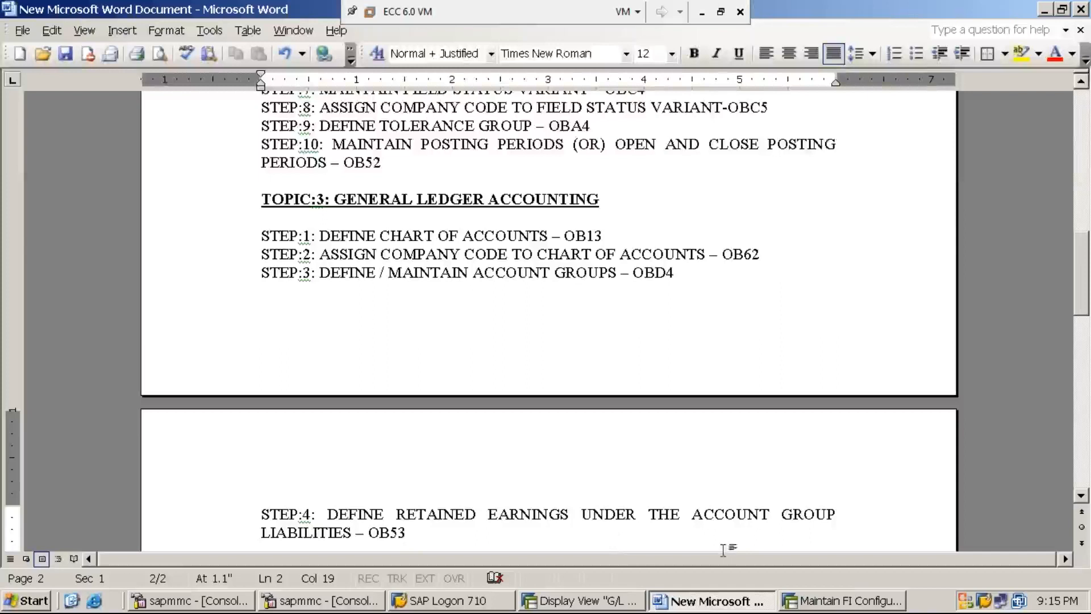
{"action": "left_click", "coordinate": [585, 600]}
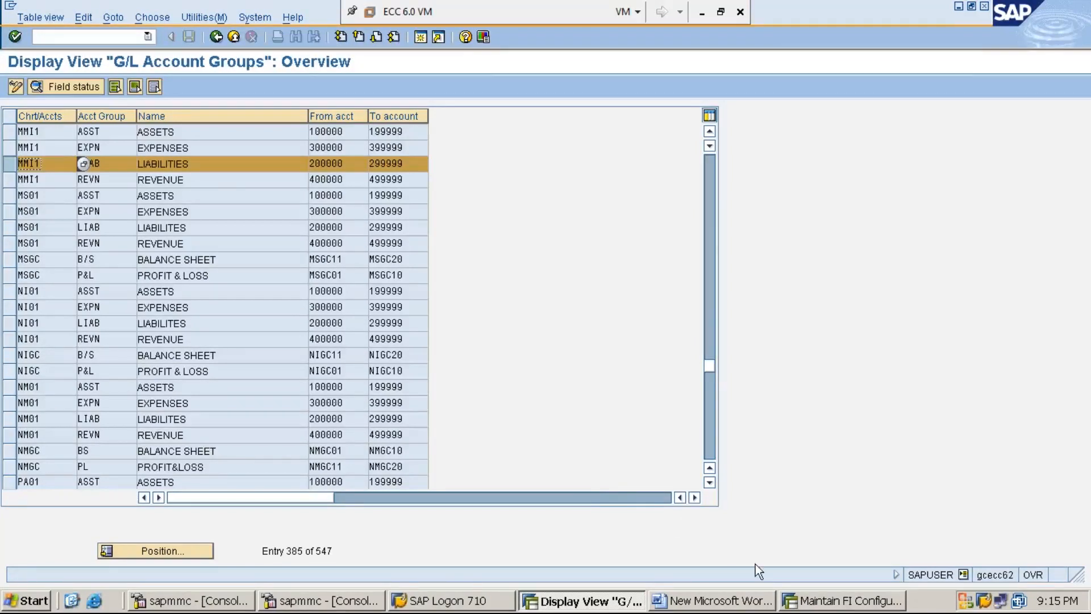
{"action": "left_click", "coordinate": [835, 602]}
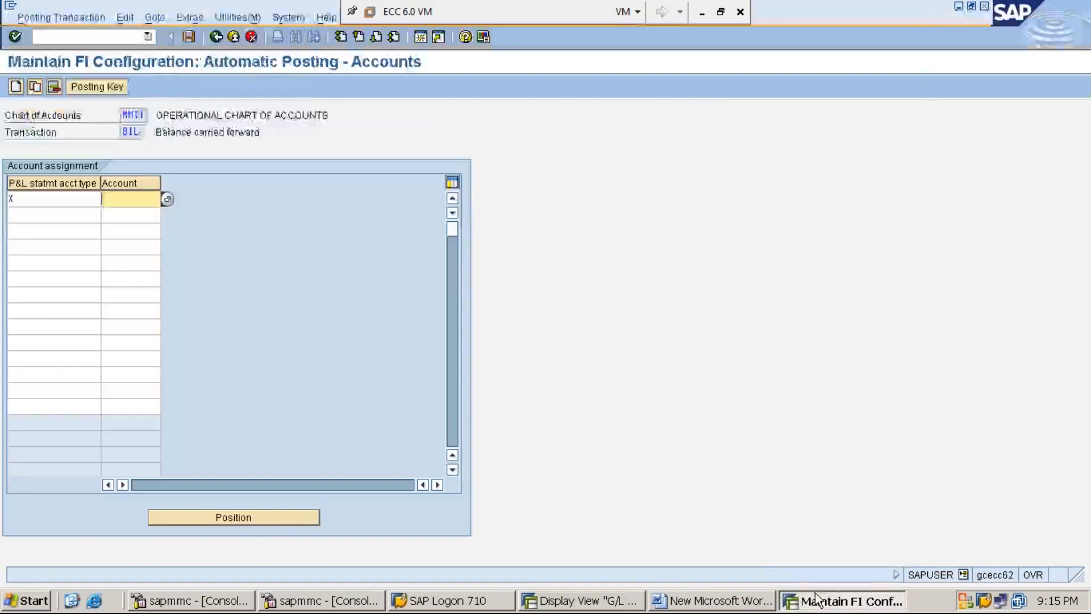
Step: Assign account 200001 to P&L statement account type X and save it under customizing request ECCK900148
{"action": "type", "text": "200001"}
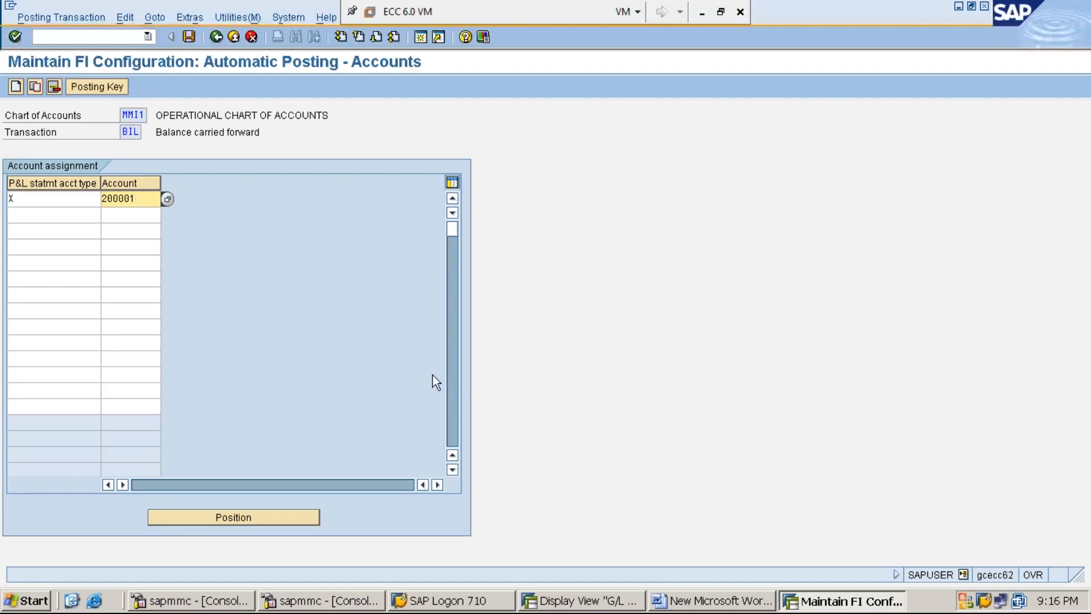
{"action": "left_click", "coordinate": [189, 37]}
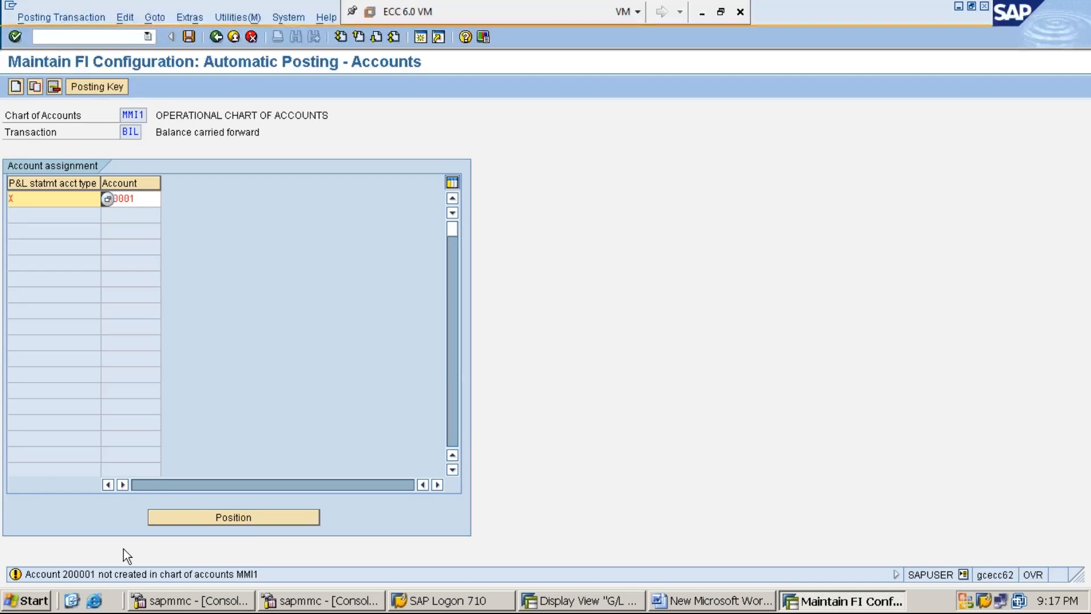
{"action": "key", "text": "Return"}
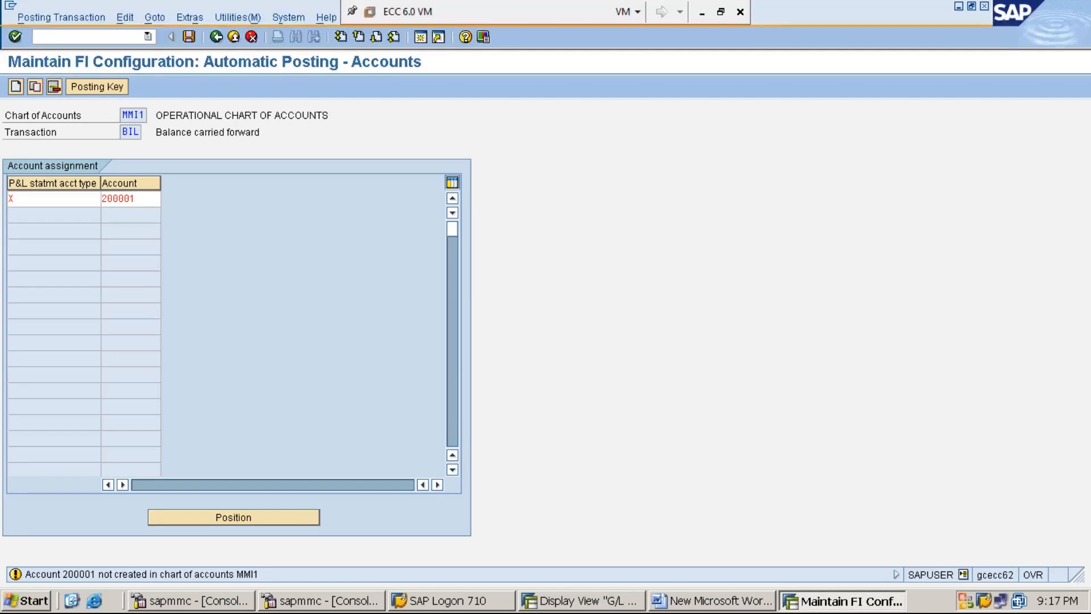
{"action": "key", "text": "ctrl+s"}
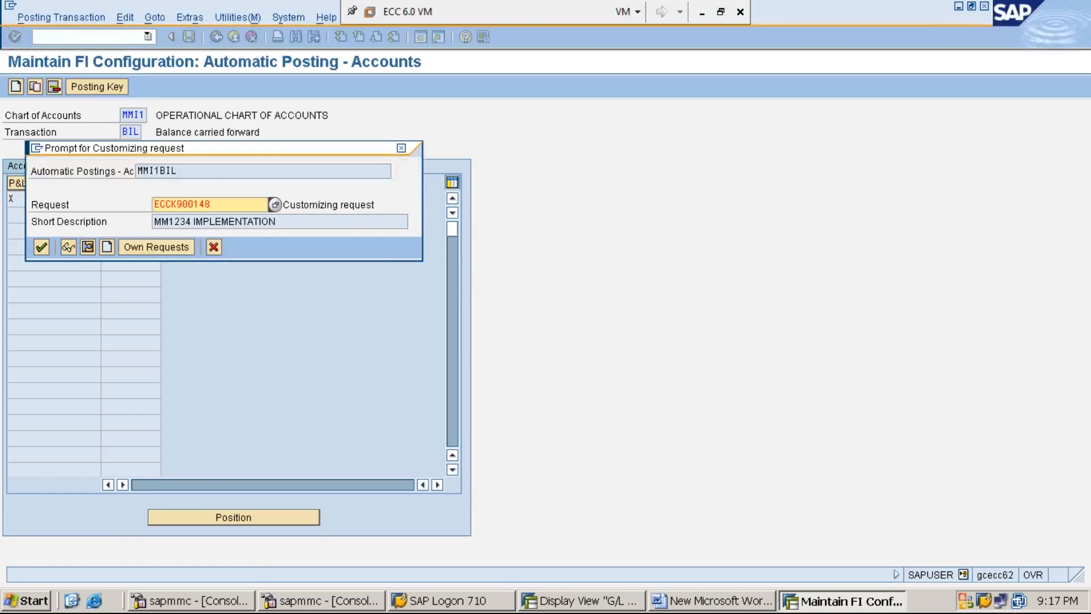
{"action": "key", "text": "Return"}
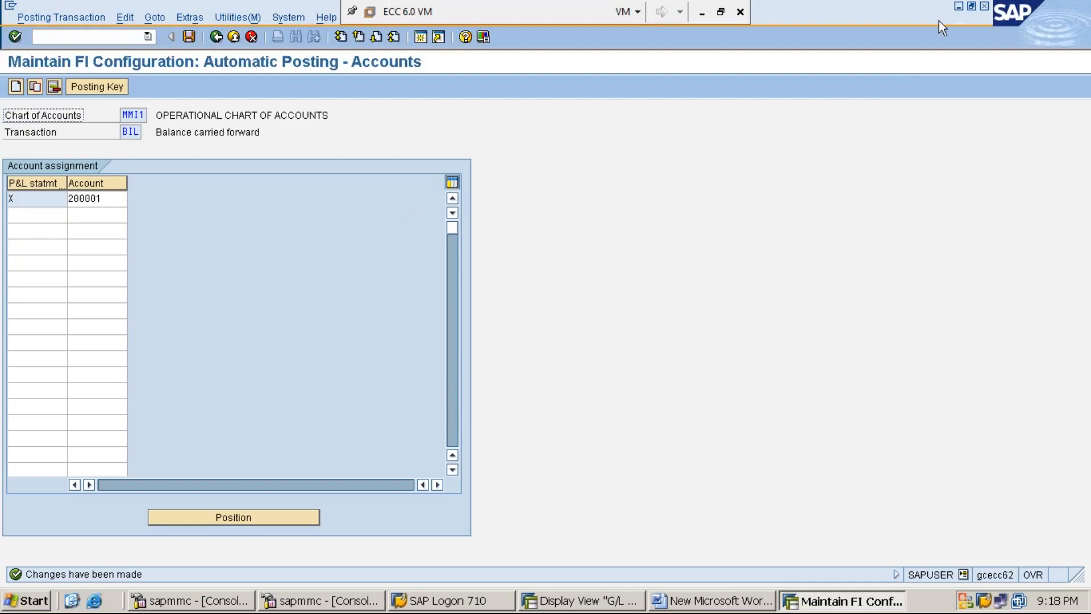
Step: Close the G/L account groups session and add the line "STEP:5: CREATE RENT GL ACCOUNT – FS00" after step 4 in the Word document
{"action": "left_click", "coordinate": [958, 7]}
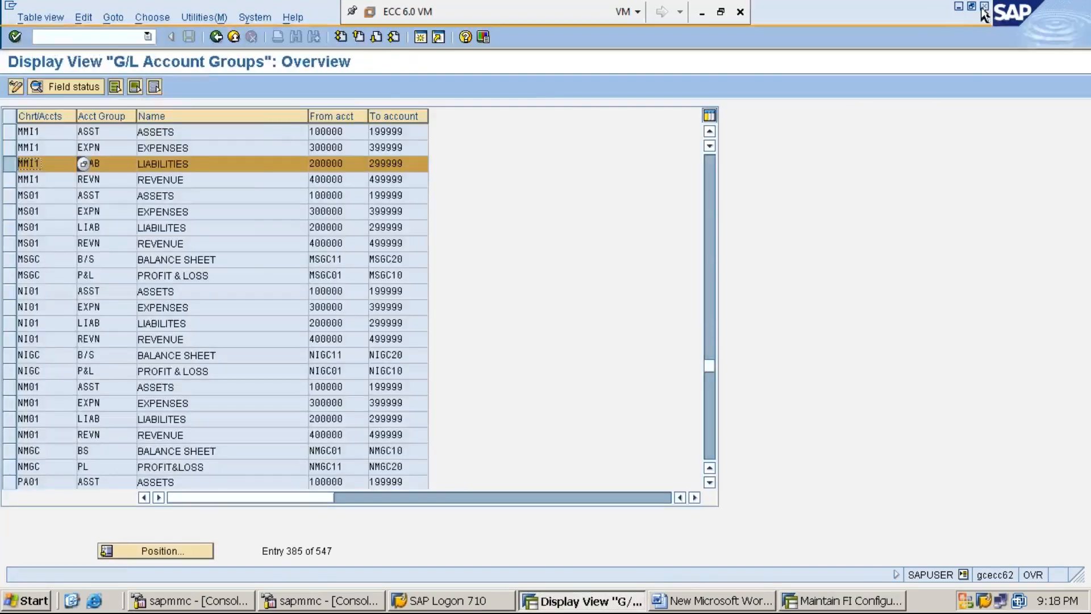
{"action": "left_click", "coordinate": [985, 8]}
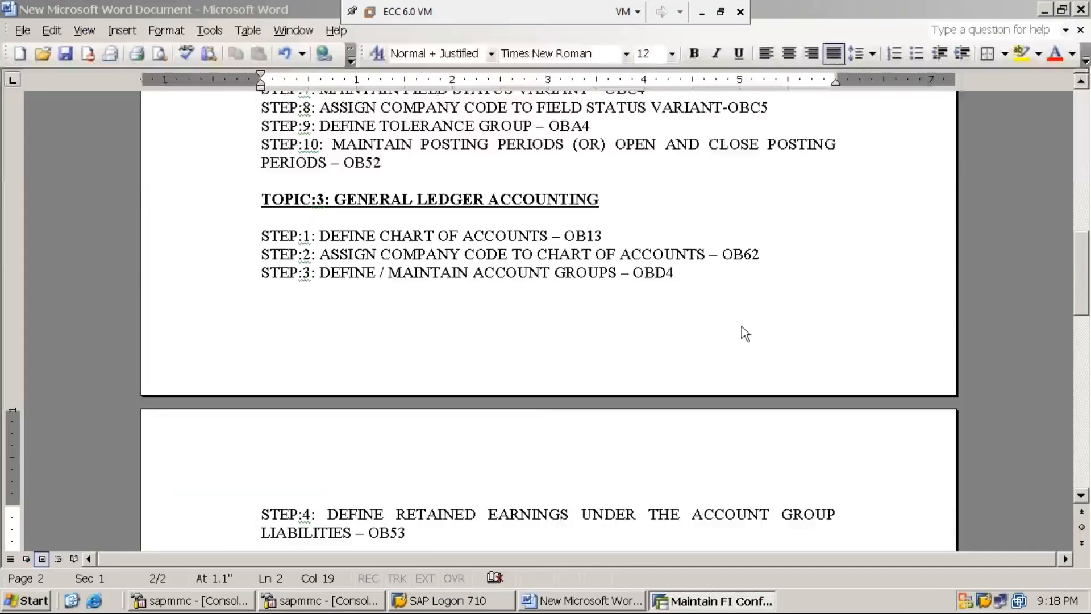
{"action": "left_click", "coordinate": [424, 540]}
{"action": "key", "text": "Return"}
{"action": "type", "text": "STEP:5"}
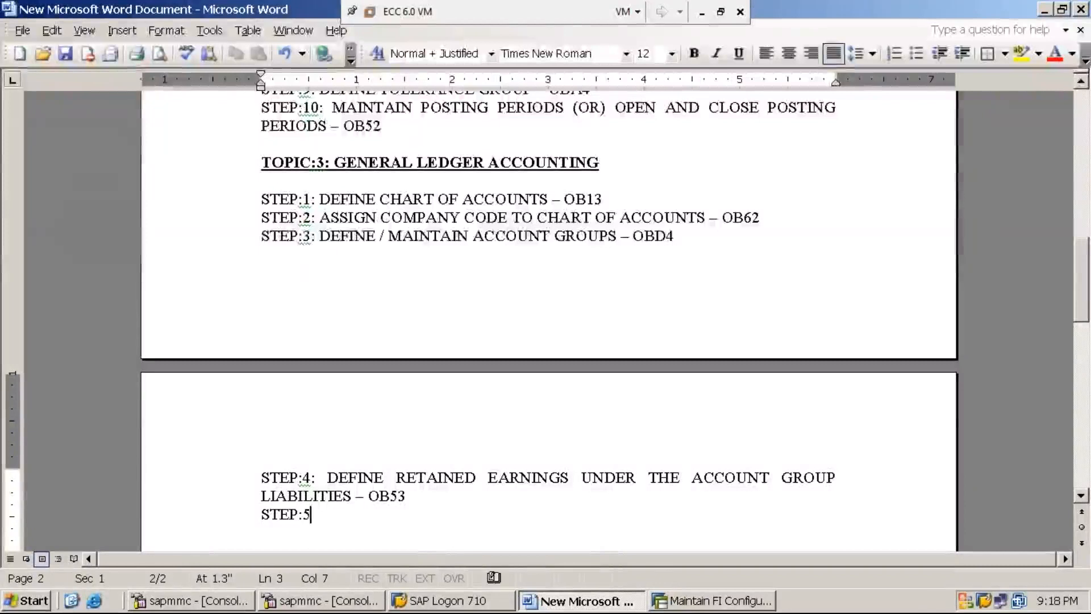
{"action": "type", "text": ":"}
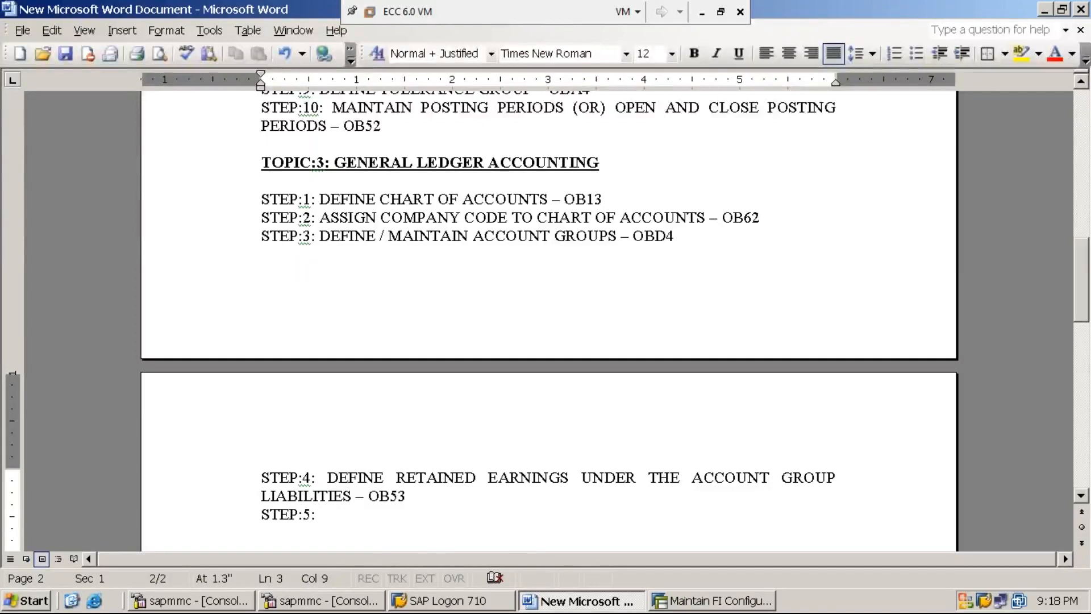
{"action": "type", "text": "C"}
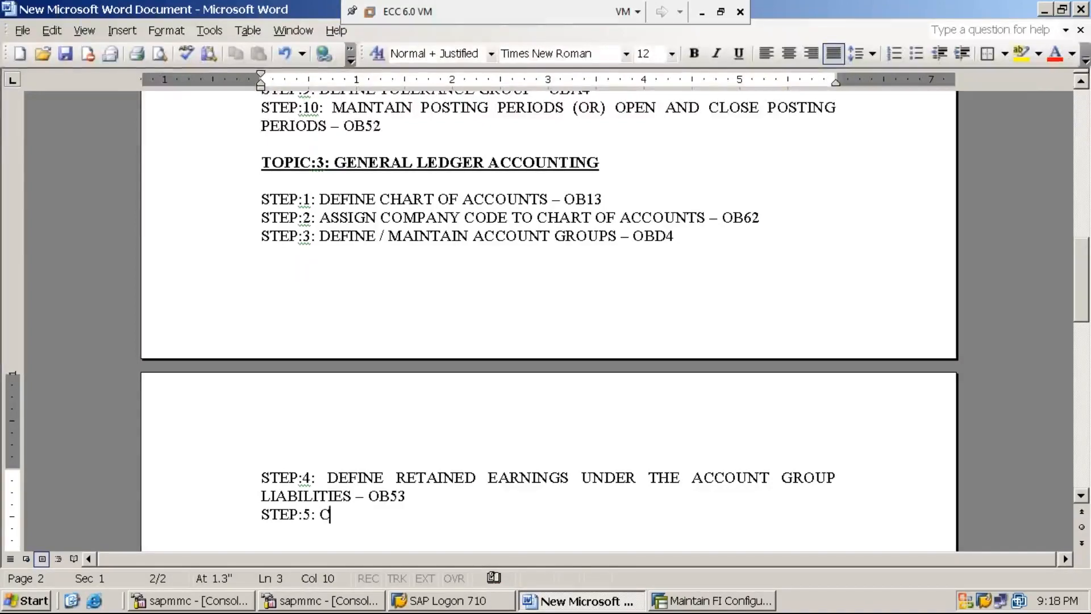
{"action": "type", "text": "REATE "}
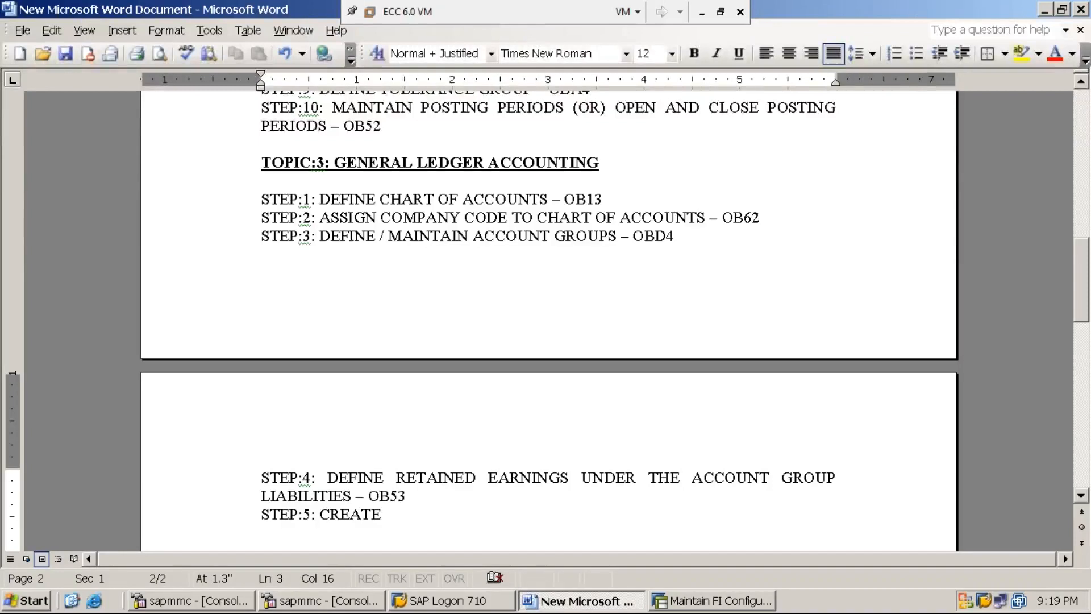
{"action": "type", "text": "RENT GL ACC"}
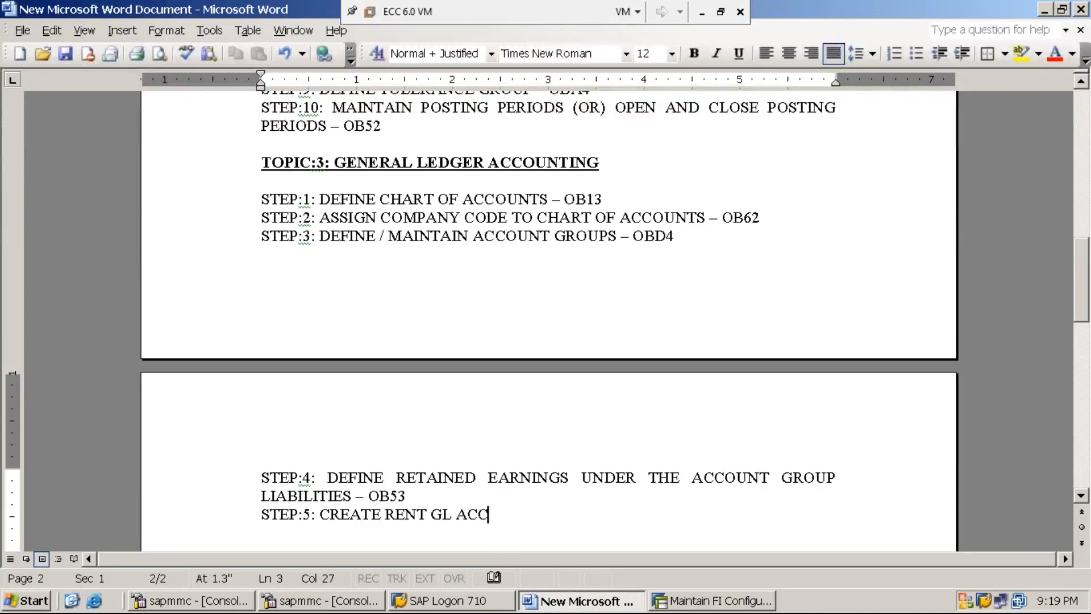
{"action": "type", "text": "OUNT"}
{"action": "type", "text": "- "}
{"action": "type", "text": "FS00"}
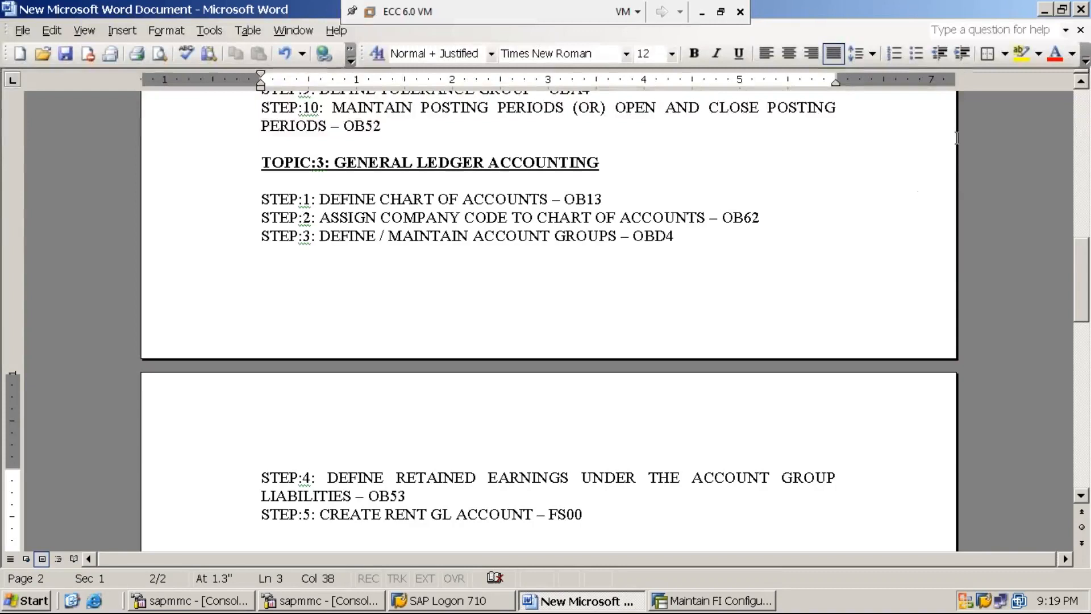
Step: Minimize the Word document, return the remaining SAP session to SAP Easy Access with /n, and minimize the ECC 6.0 virtual machine
{"action": "left_click", "coordinate": [1044, 9]}
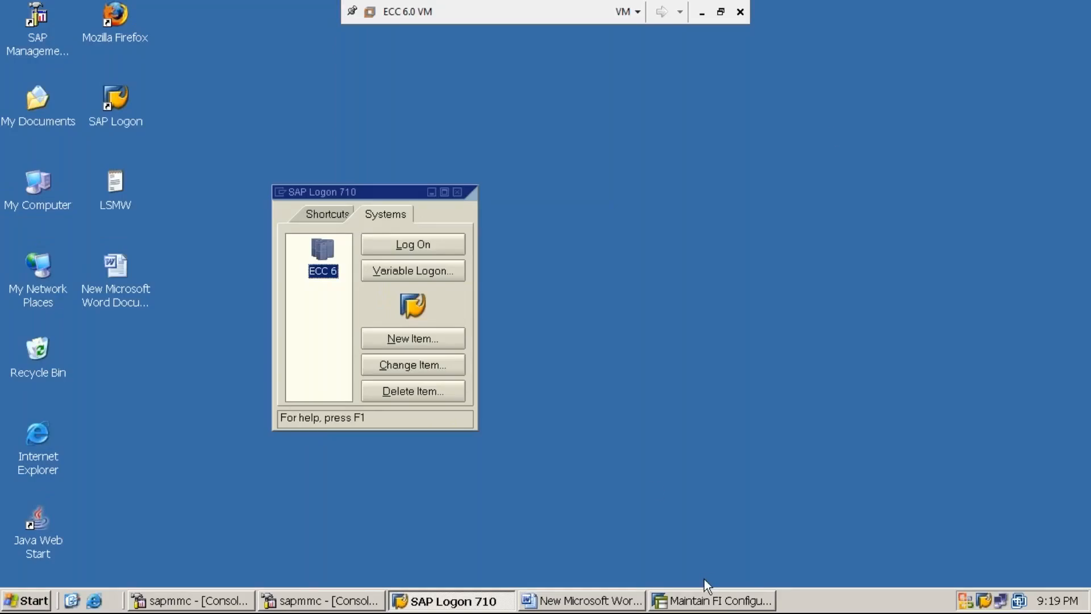
{"action": "left_click", "coordinate": [724, 603]}
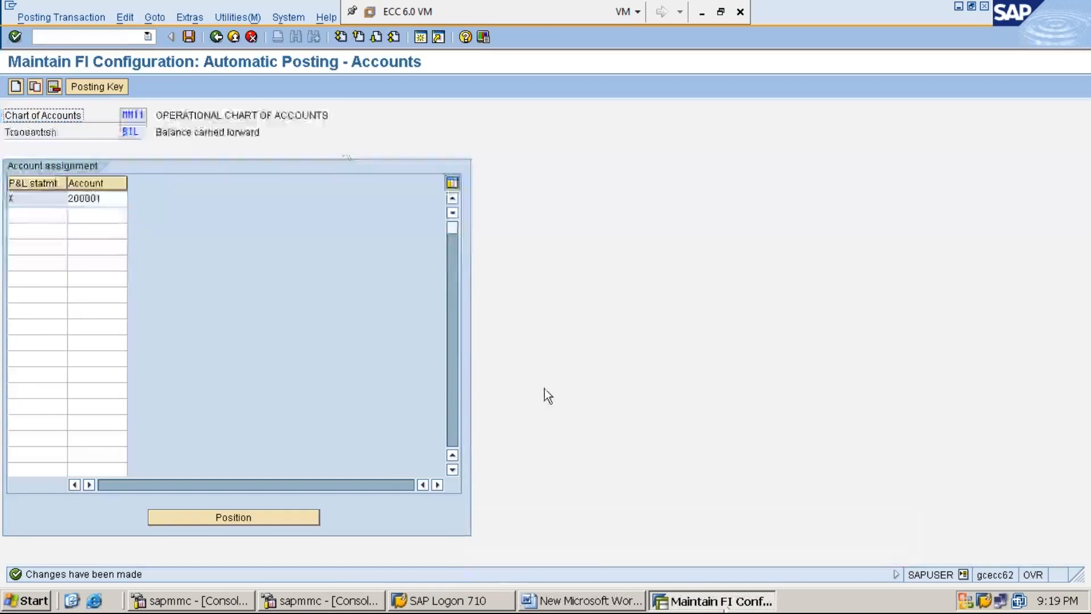
{"action": "left_click", "coordinate": [124, 36]}
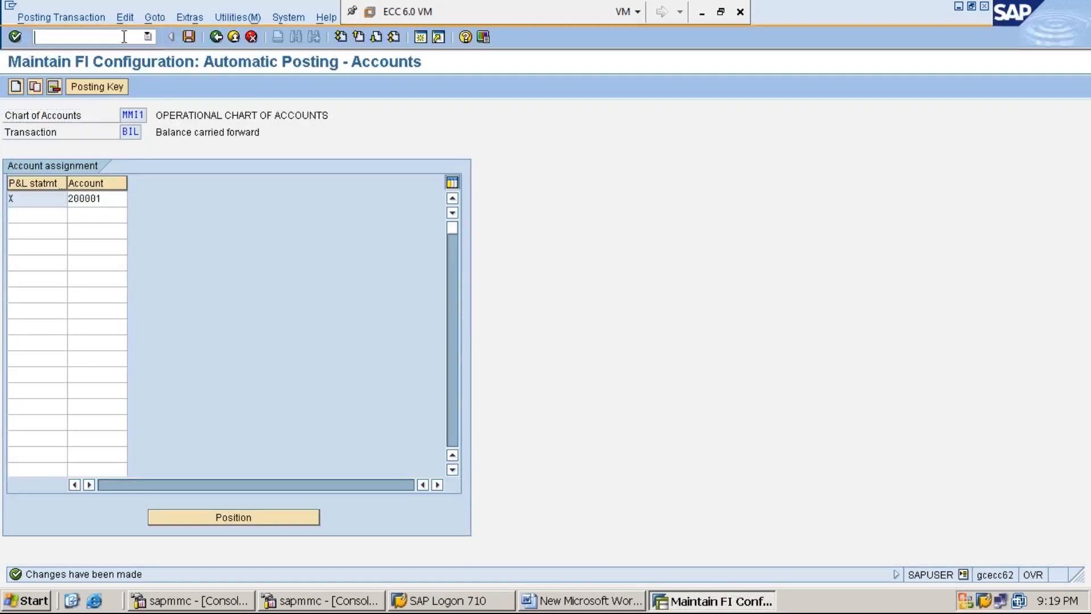
{"action": "type", "text": "/n"}
{"action": "key", "text": "Return"}
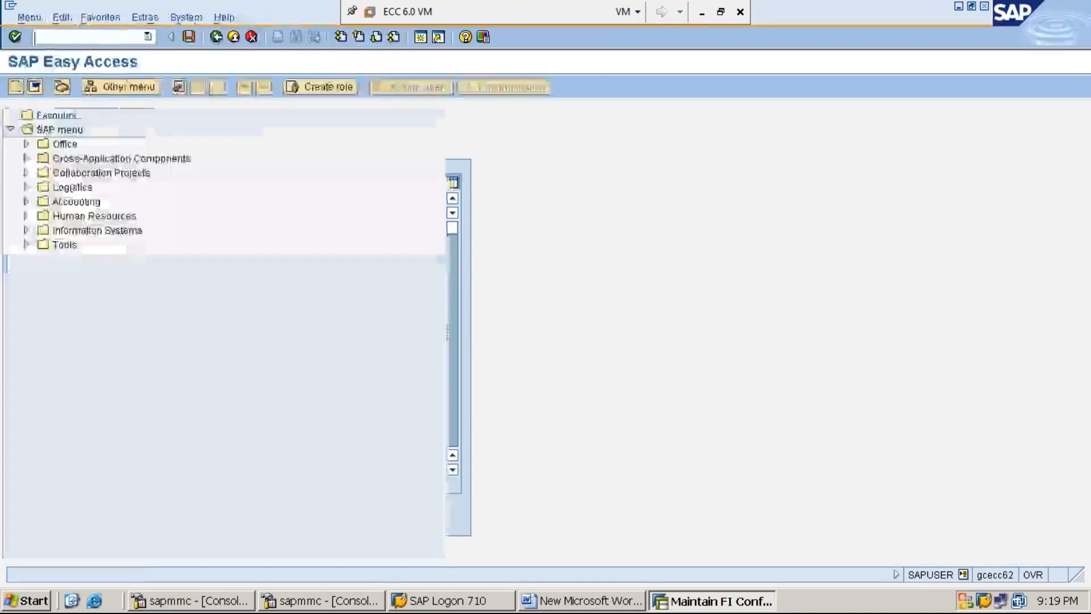
{"action": "left_click", "coordinate": [700, 16]}
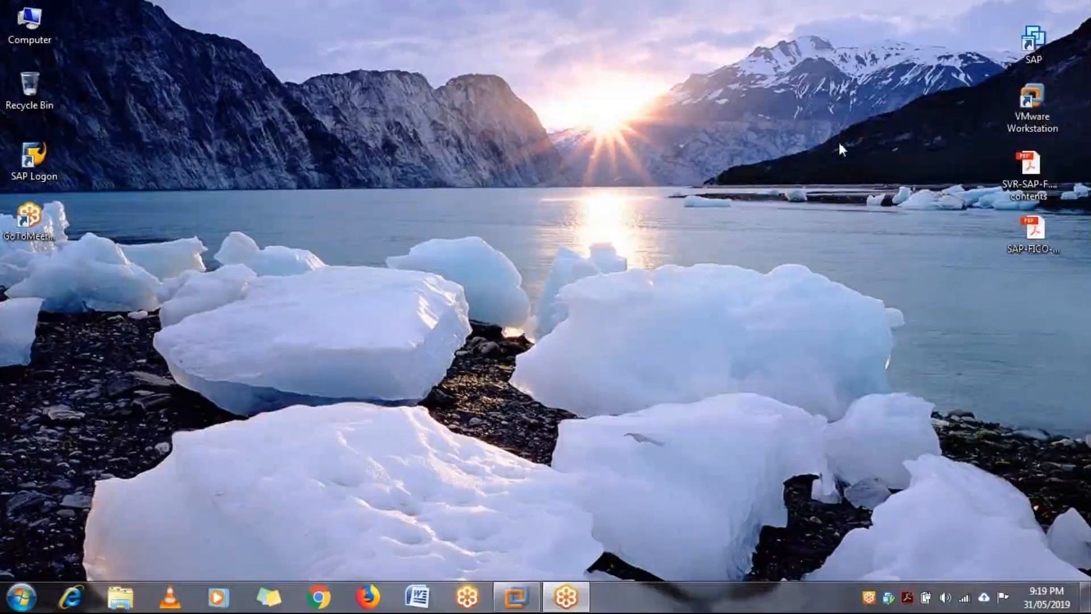